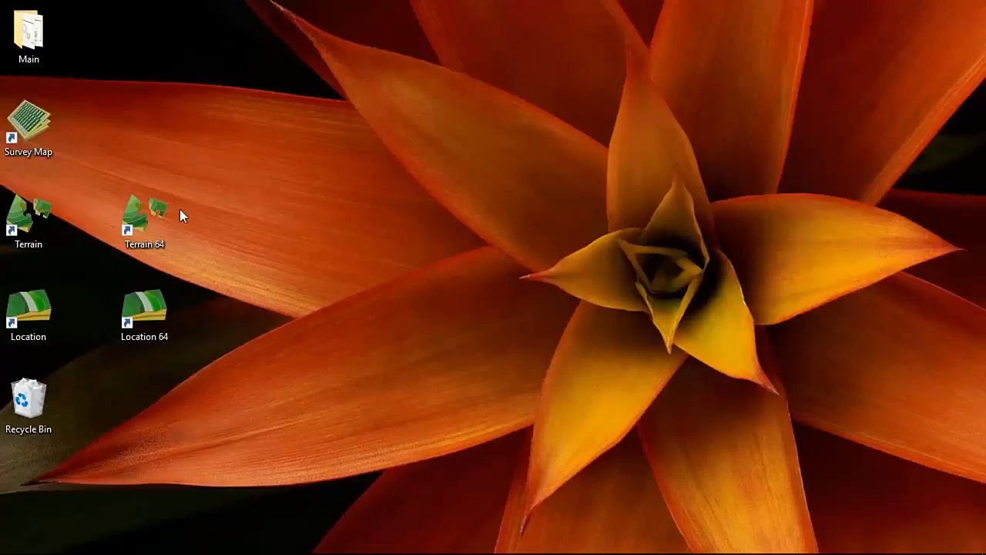
Step: Launch Softree Survey/Map from its desktop shortcut
{"action": "left_click", "coordinate": [160, 212]}
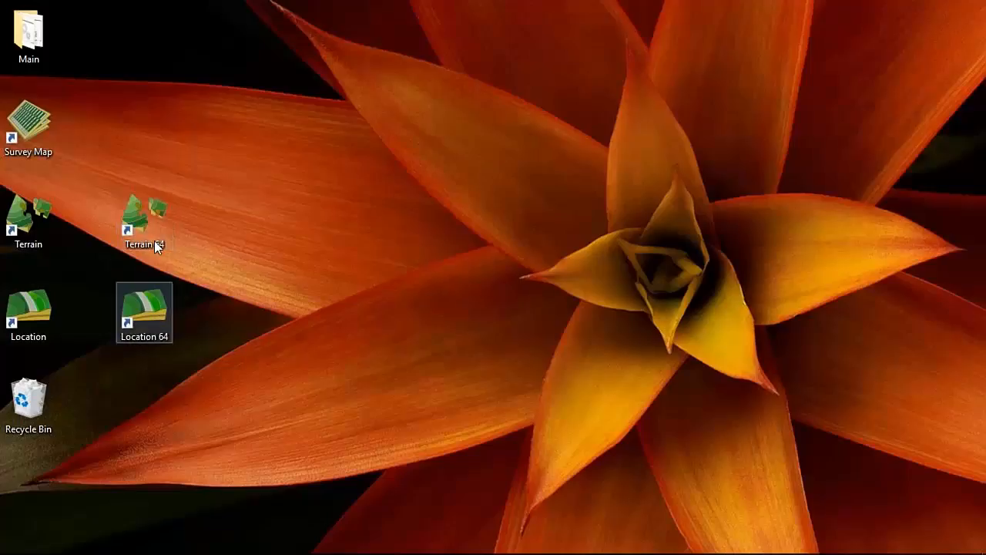
{"action": "left_click", "coordinate": [161, 334]}
{"action": "left_click", "coordinate": [191, 337]}
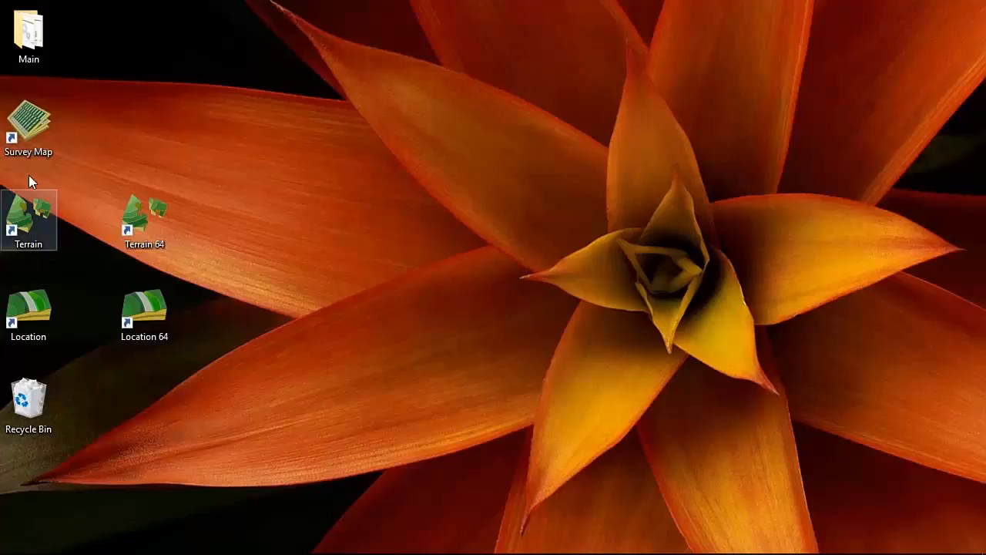
{"action": "double_click", "coordinate": [25, 130]}
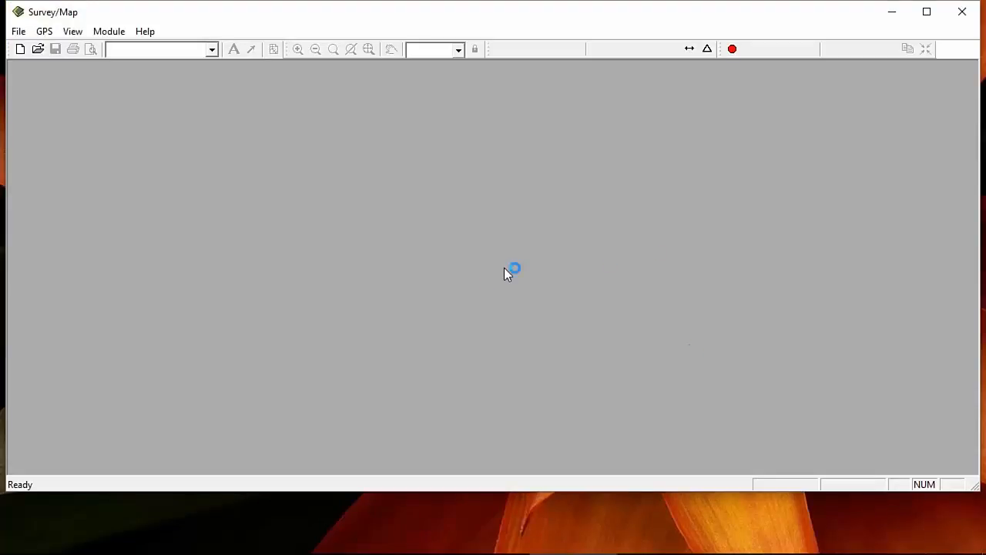
Step: Create a new traverse document starting at 0.0, 0.0 with elevation 100.0
{"action": "left_click", "coordinate": [20, 49]}
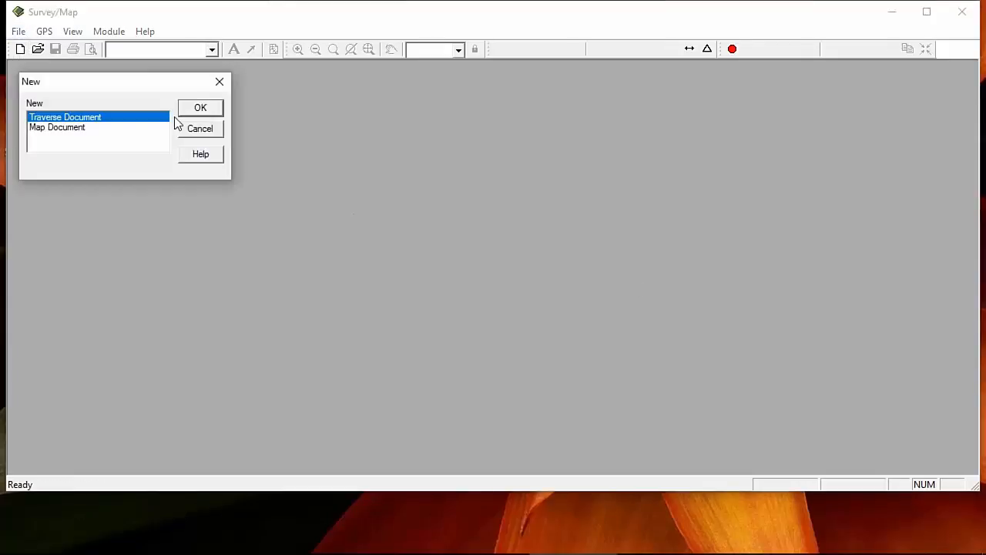
{"action": "left_click", "coordinate": [201, 111]}
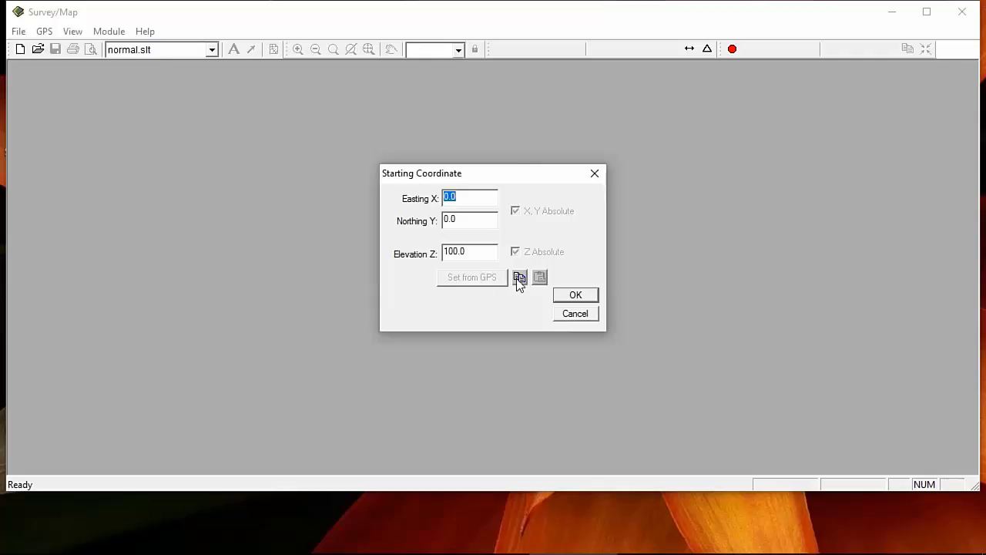
{"action": "left_click", "coordinate": [572, 299]}
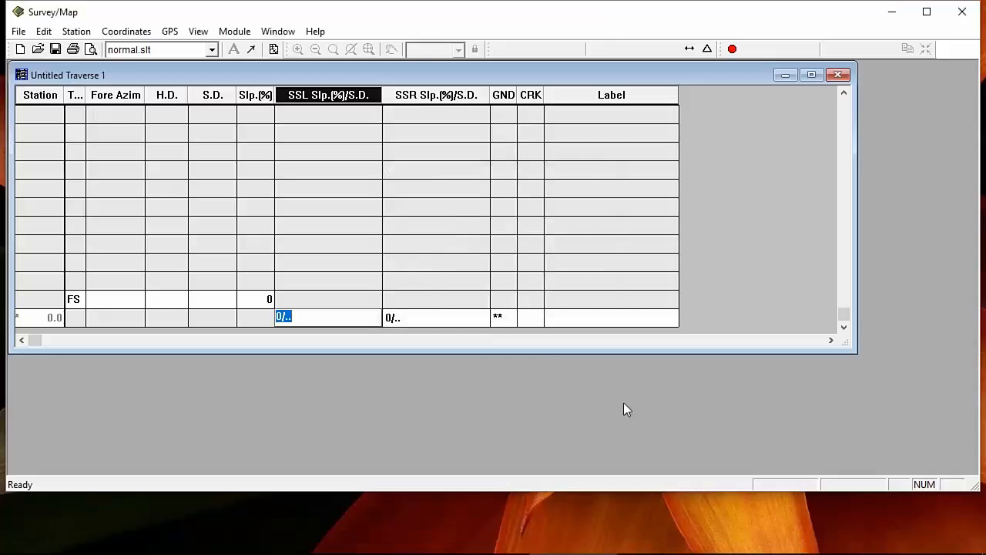
Step: Enlarge the traverse grid and enter SSL -50 and SSR 45 at station 0.0
{"action": "left_click_drag", "start_coordinate": [560, 349], "coordinate": [567, 454]}
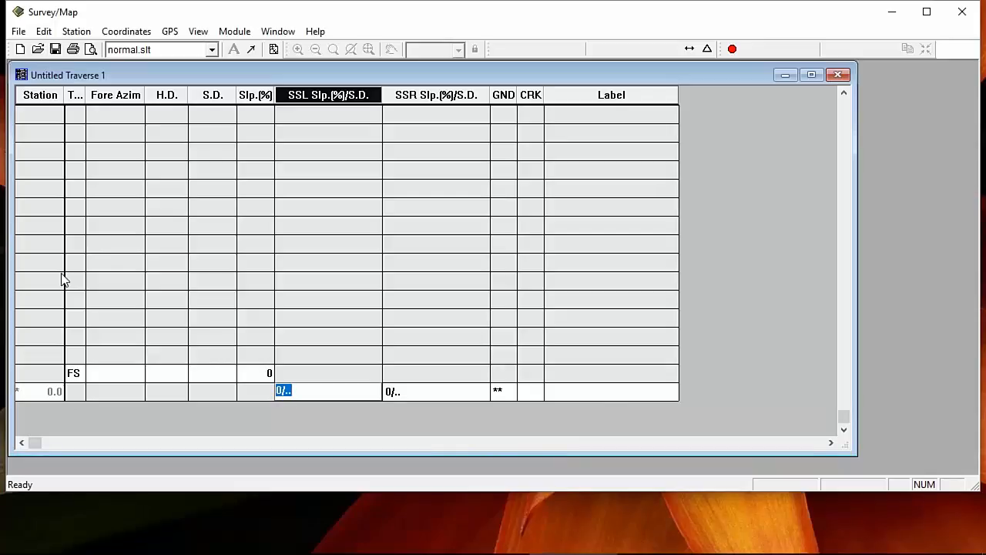
{"action": "type", "text": "-50"}
{"action": "key", "text": "Tab"}
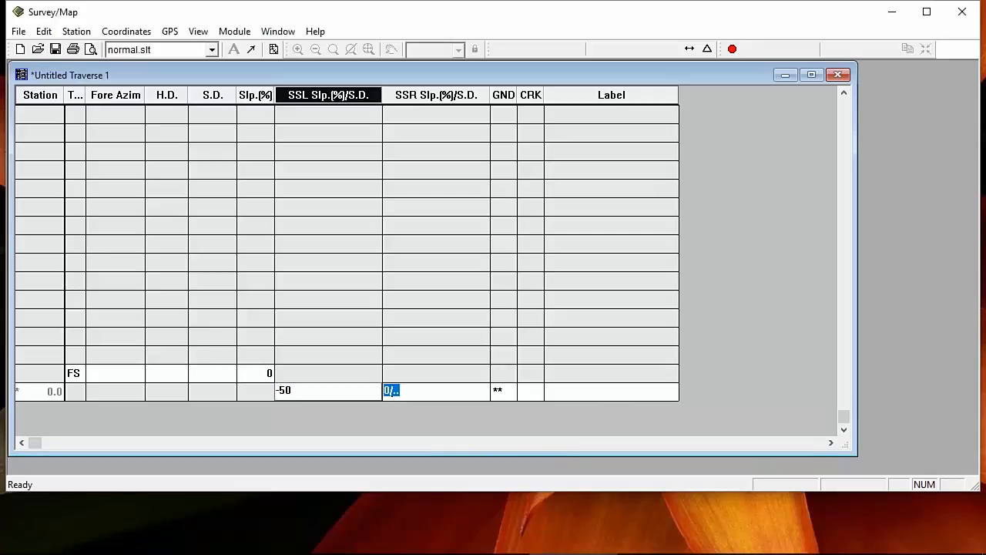
{"action": "type", "text": "45"}
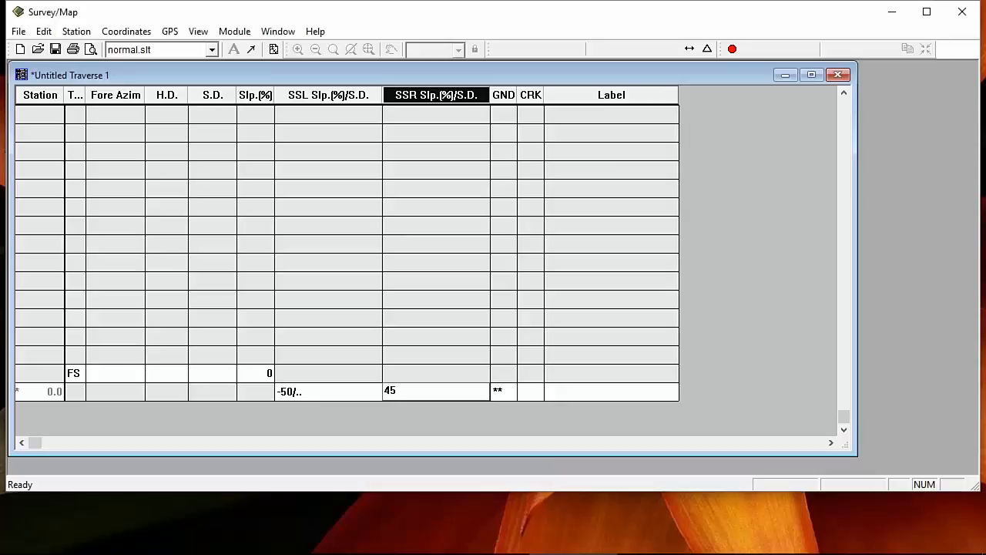
{"action": "key", "text": "Tab"}
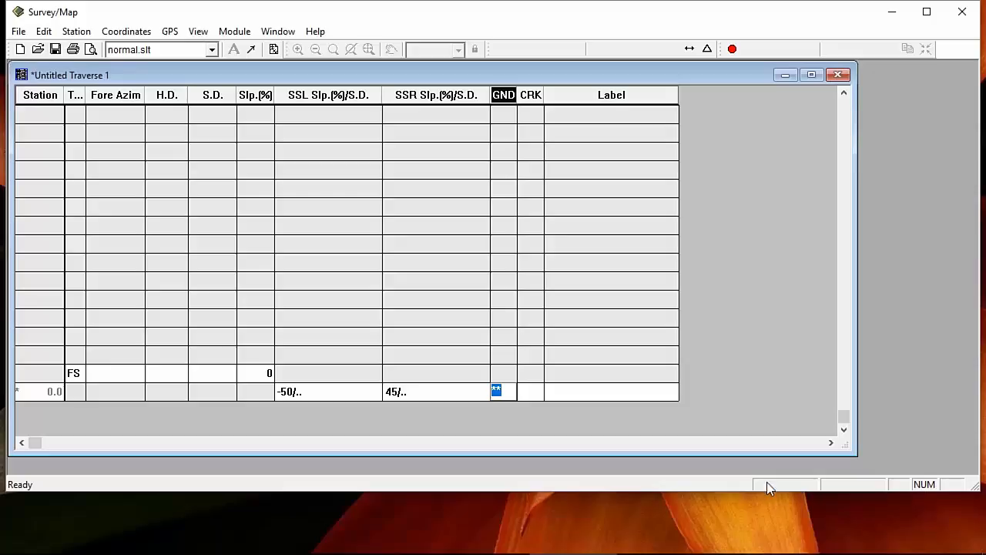
Step: Set station 0.0's ground to Overburden over Hard Pan, with 3 Layer 1 centreline depth
{"action": "double_click", "coordinate": [497, 390]}
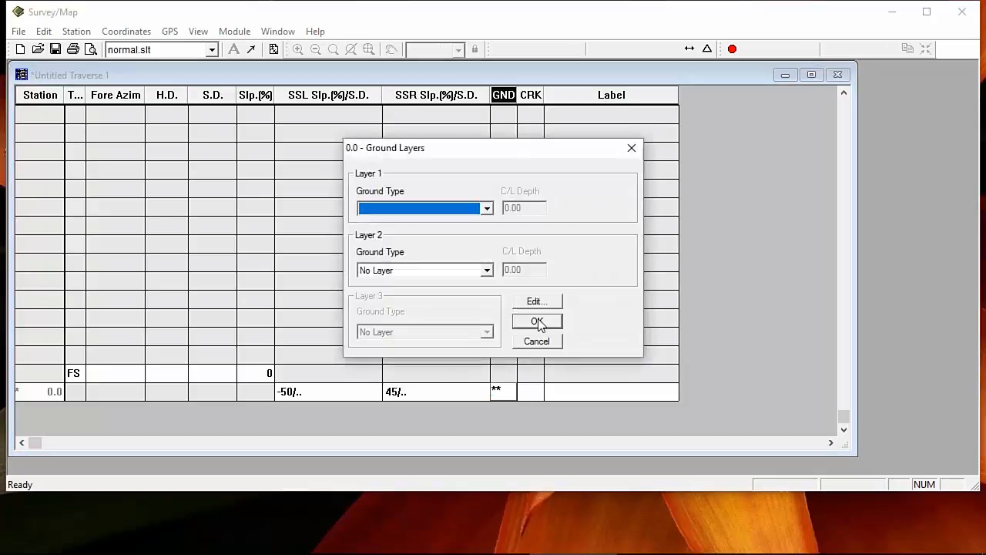
{"action": "left_click", "coordinate": [487, 208]}
{"action": "left_click", "coordinate": [435, 222]}
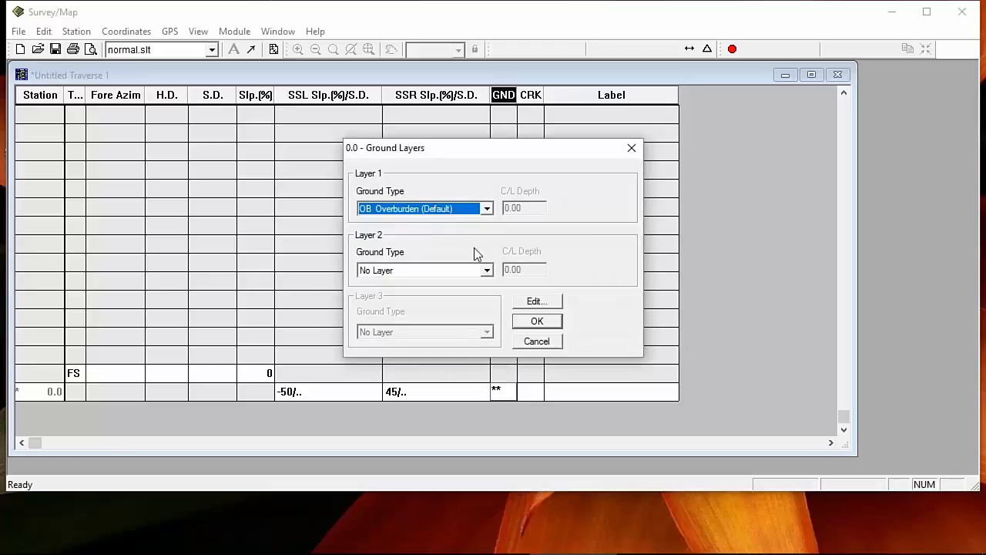
{"action": "left_click", "coordinate": [487, 269]}
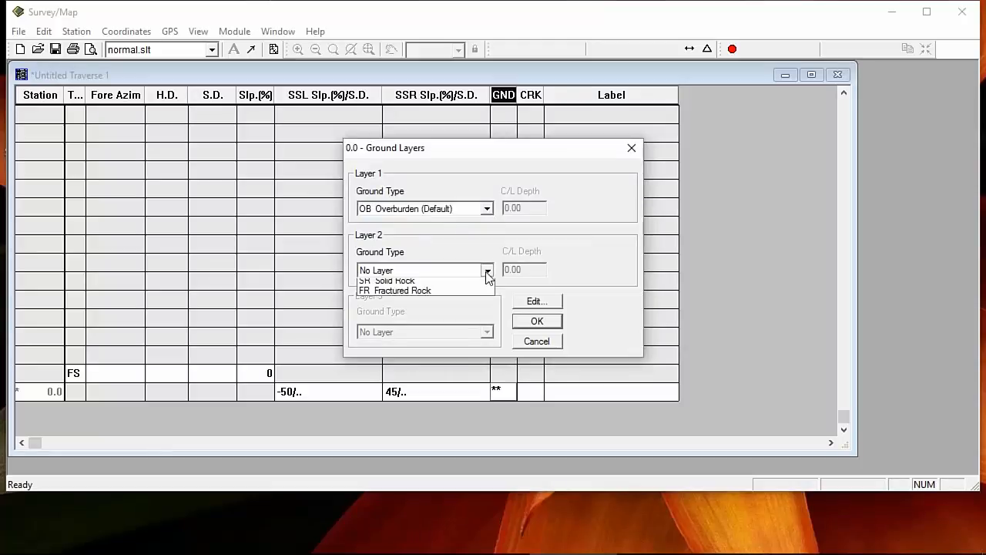
{"action": "left_click", "coordinate": [407, 314]}
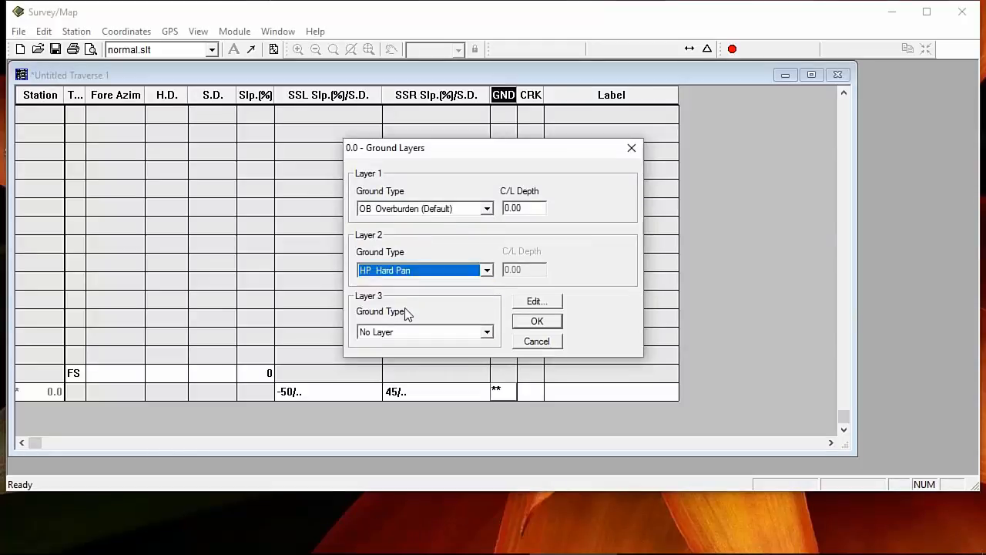
{"action": "double_click", "coordinate": [529, 209]}
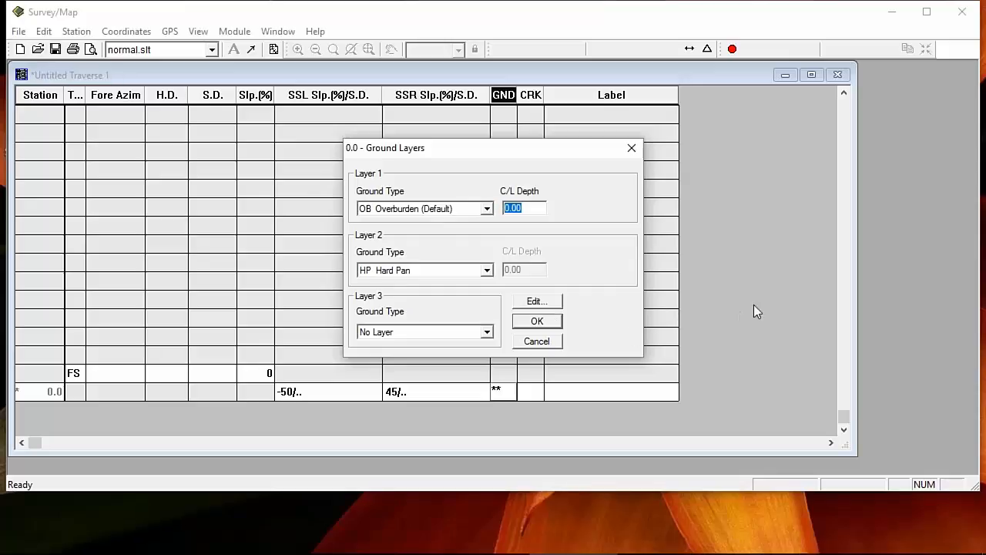
{"action": "type", "text": "3"}
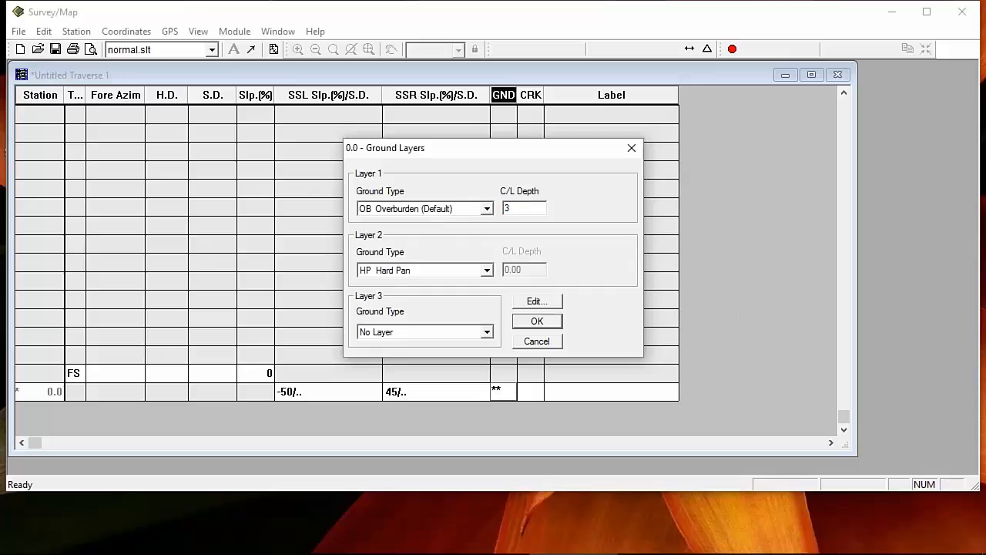
{"action": "left_click", "coordinate": [539, 323]}
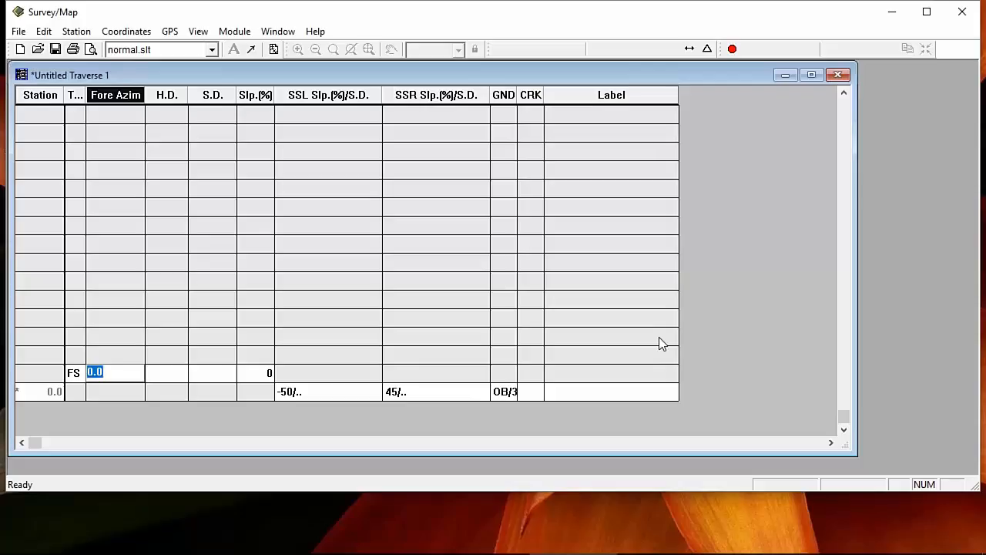
Step: Enter a foresight of azimuth 15, slope distance 56 and 12% slope, creating station 55.6
{"action": "type", "text": "15"}
{"action": "key", "text": "Tab"}
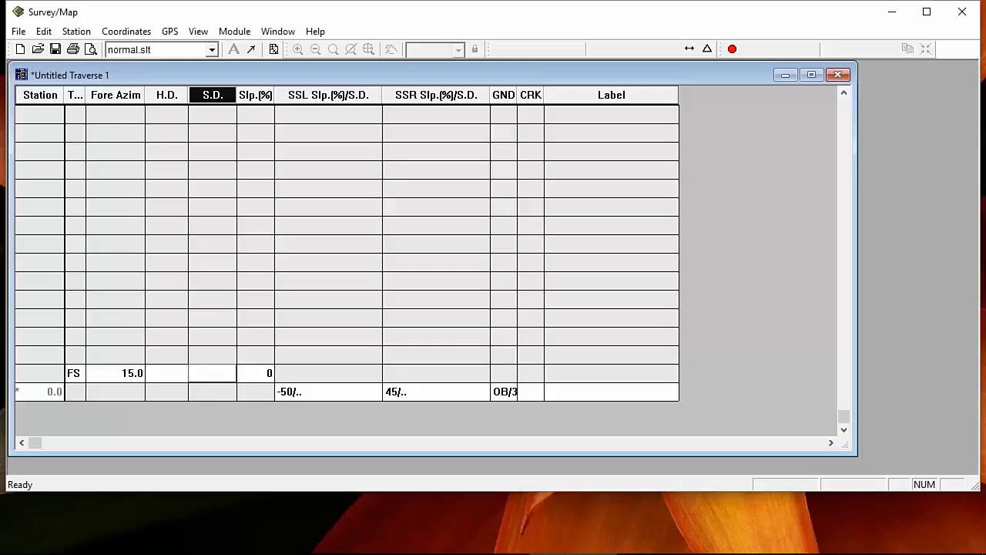
{"action": "type", "text": "56"}
{"action": "key", "text": "Tab"}
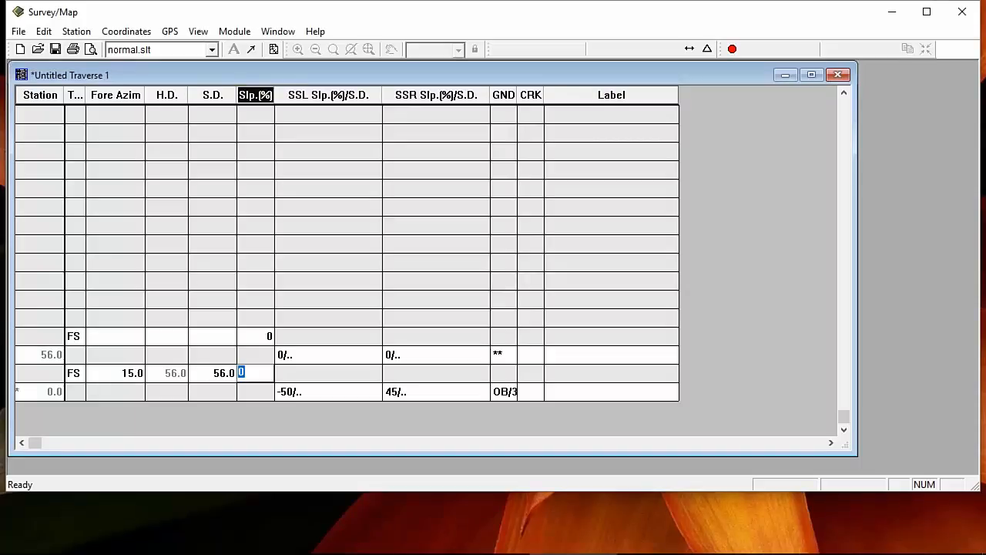
{"action": "type", "text": "12"}
{"action": "key", "text": "Tab"}
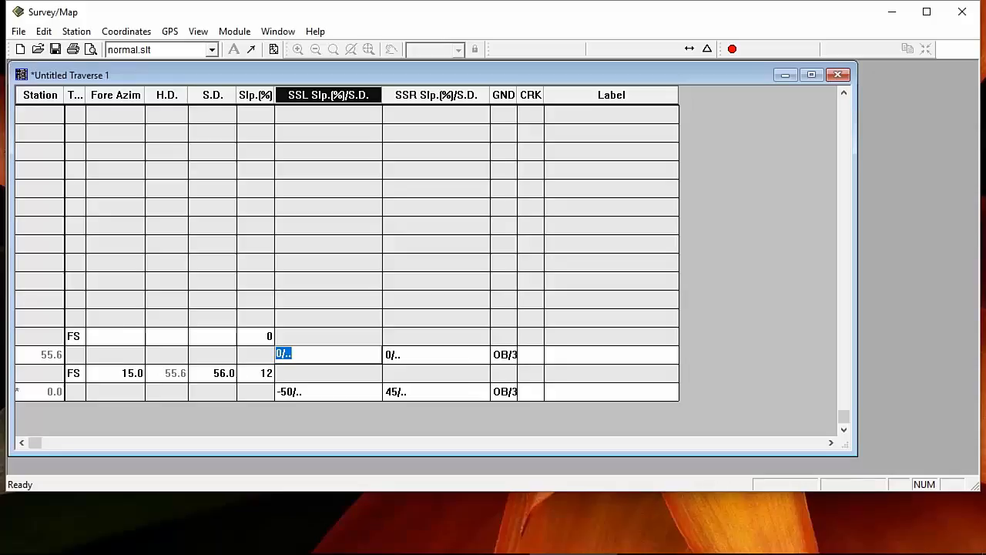
Step: Give station 55.6 left side shots of -50/5, -10/20 and -40
{"action": "double_click", "coordinate": [339, 360]}
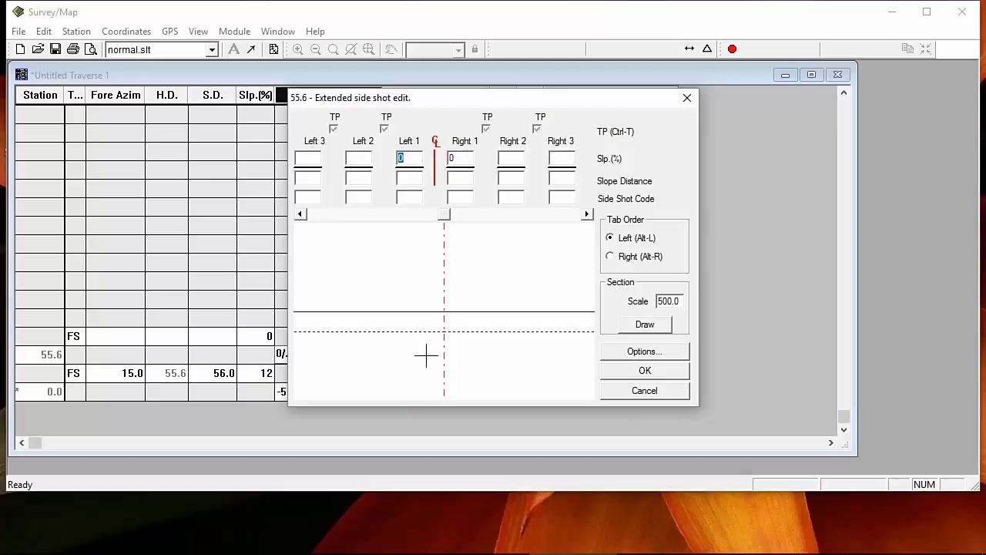
{"action": "type", "text": "-50"}
{"action": "key", "text": "Tab"}
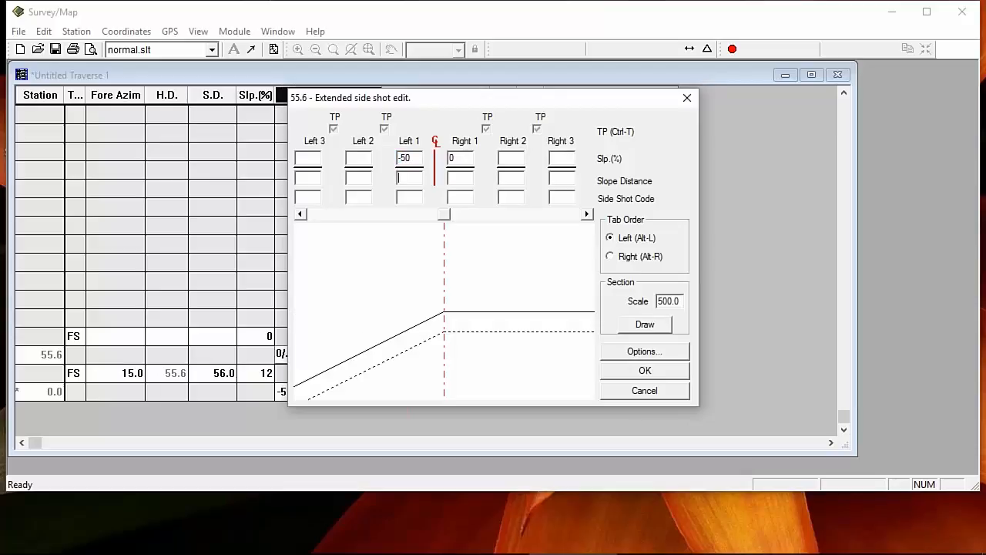
{"action": "type", "text": "5"}
{"action": "key", "text": "Tab"}
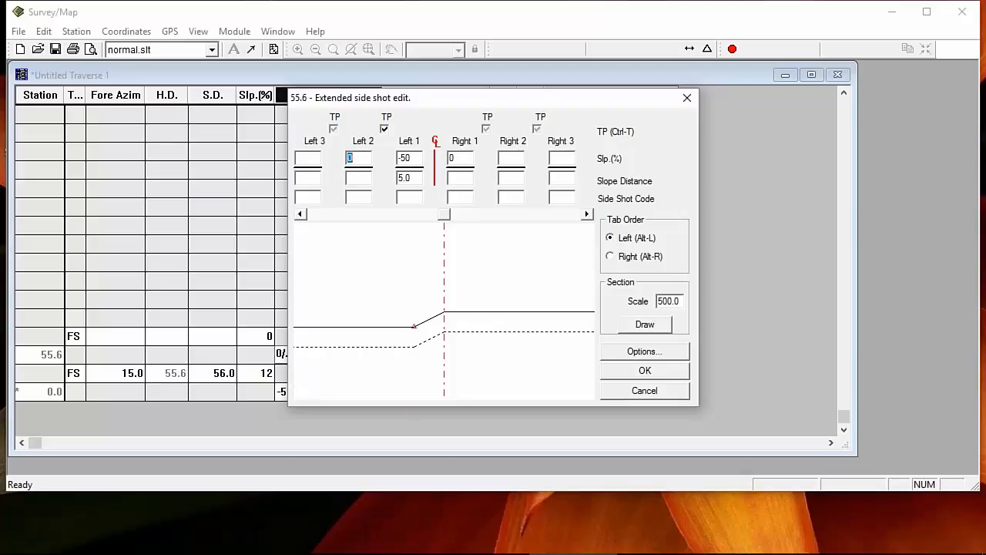
{"action": "type", "text": "-10"}
{"action": "key", "text": "Tab"}
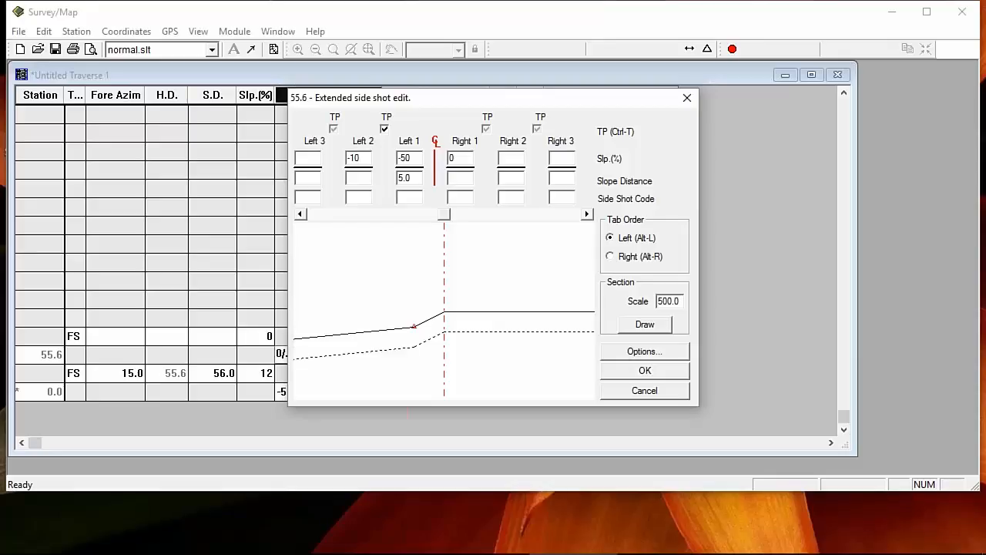
{"action": "type", "text": "20"}
{"action": "key", "text": "Tab"}
{"action": "type", "text": "-40"}
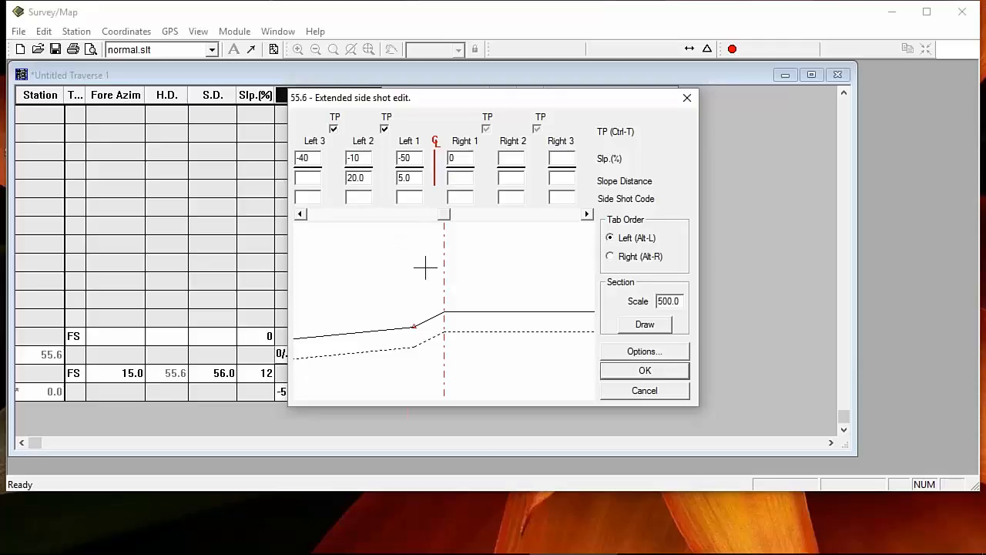
Step: Redraw the cross-section at scale 1000 and give Right 1 a 45% slope
{"action": "left_click", "coordinate": [644, 324]}
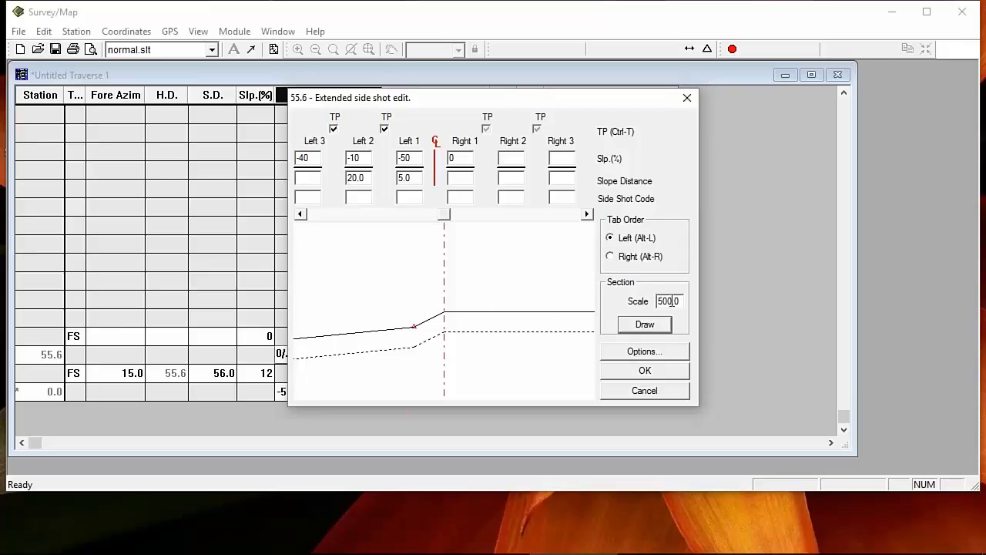
{"action": "key", "text": "Return"}
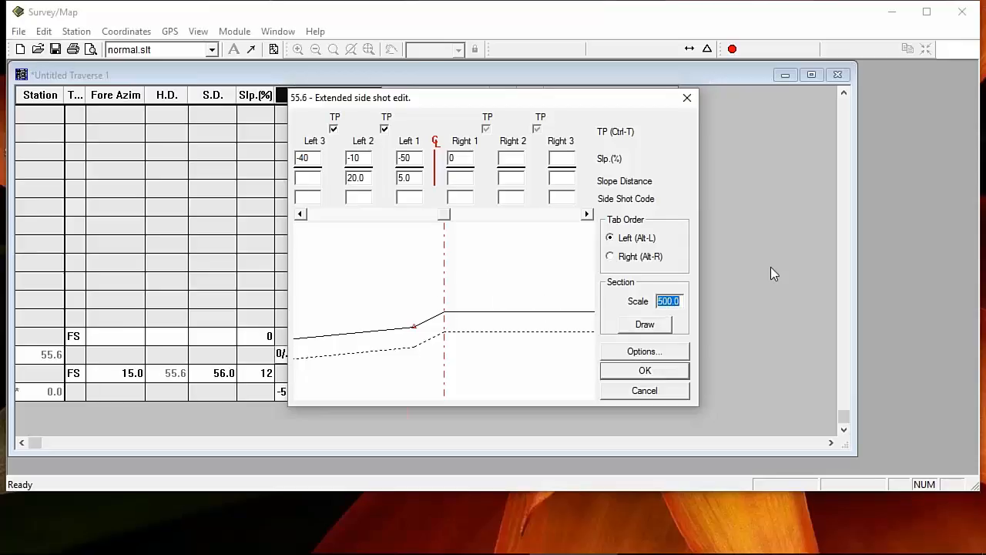
{"action": "type", "text": "100"}
{"action": "left_click", "coordinate": [654, 328]}
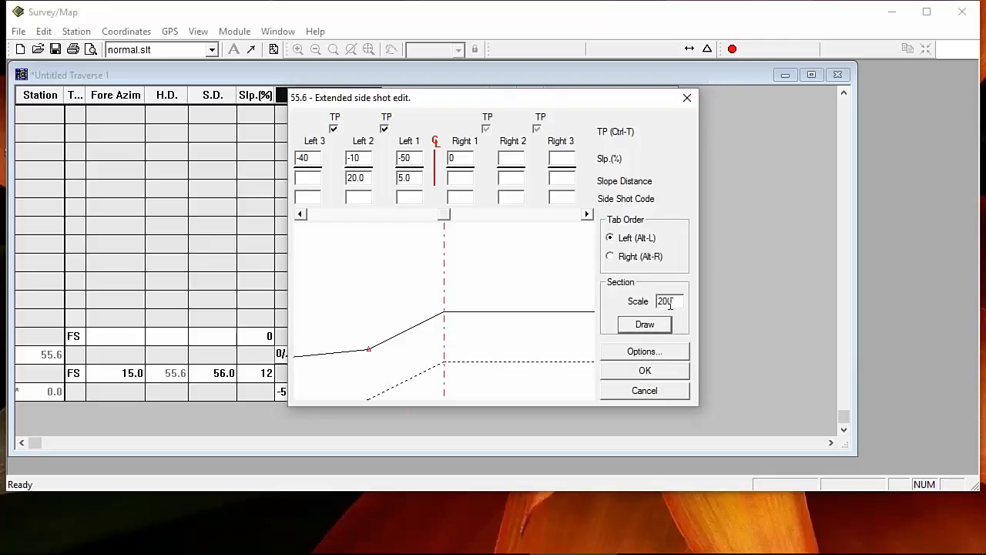
{"action": "double_click", "coordinate": [670, 302]}
{"action": "type", "text": "1000"}
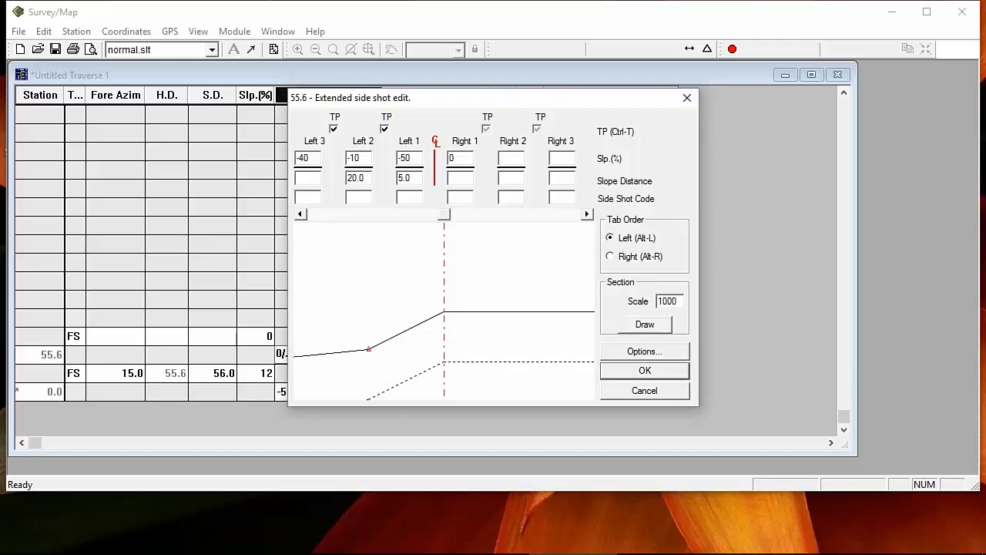
{"action": "left_click", "coordinate": [663, 326]}
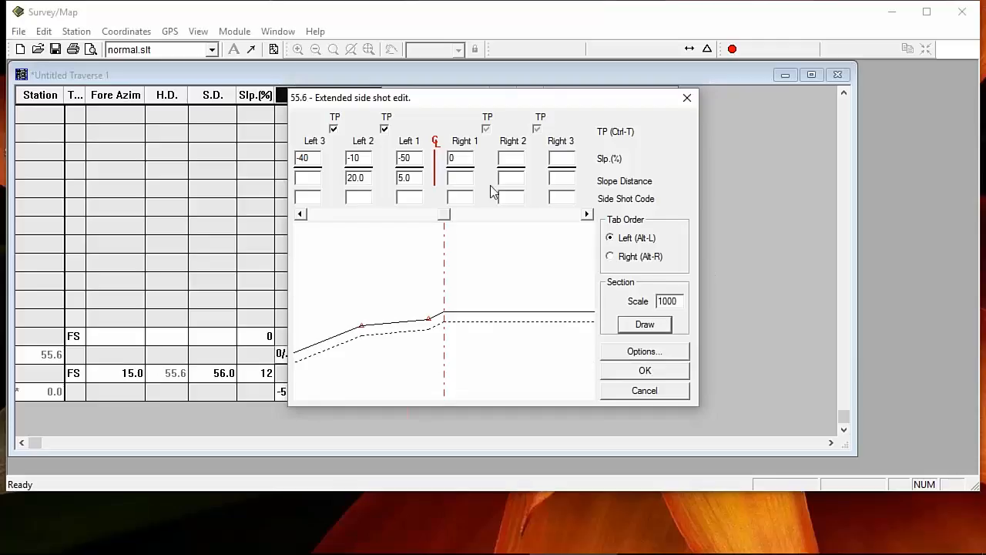
{"action": "left_click", "coordinate": [611, 258]}
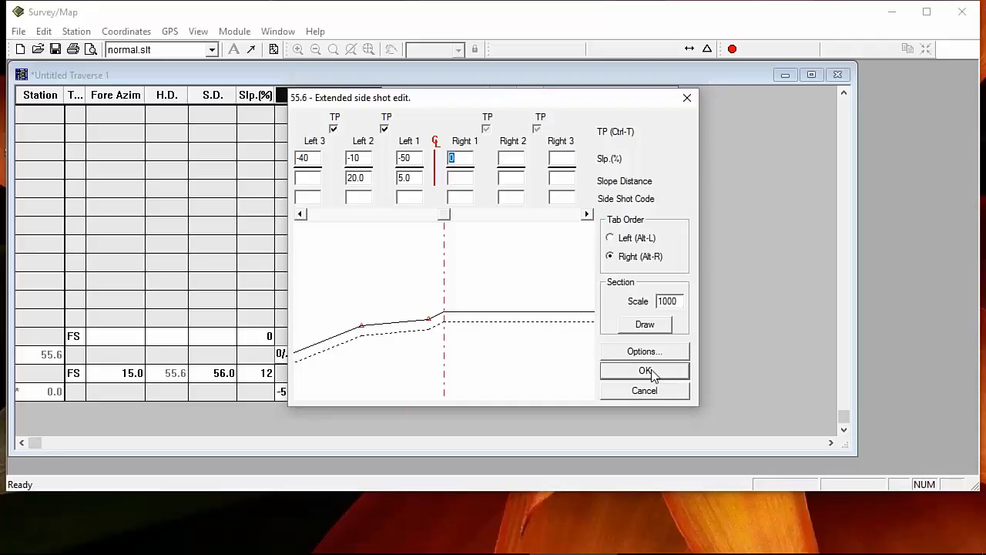
{"action": "type", "text": "45"}
Step: Accept the side-shot edits and switch to the PLine.slt screen layout
{"action": "left_click", "coordinate": [670, 378]}
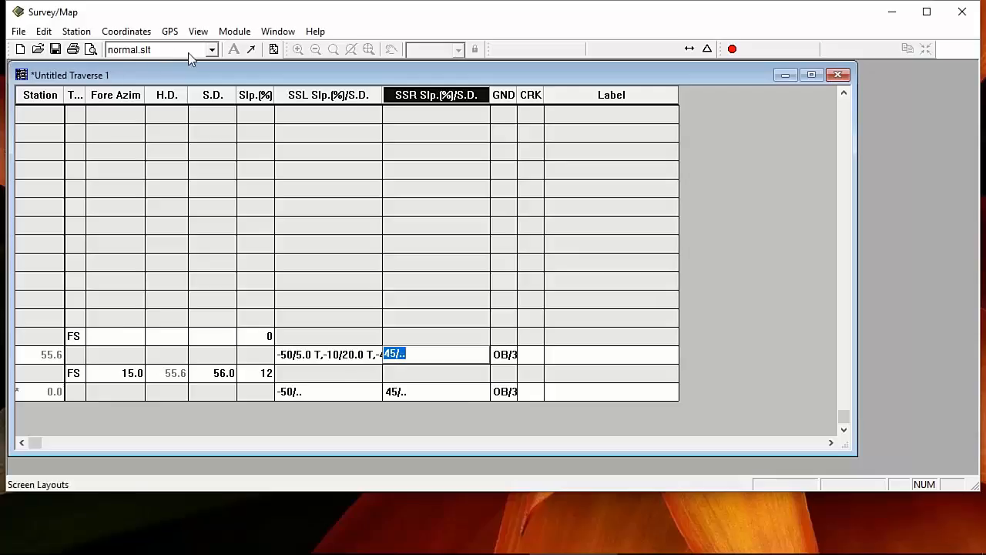
{"action": "left_click", "coordinate": [213, 51]}
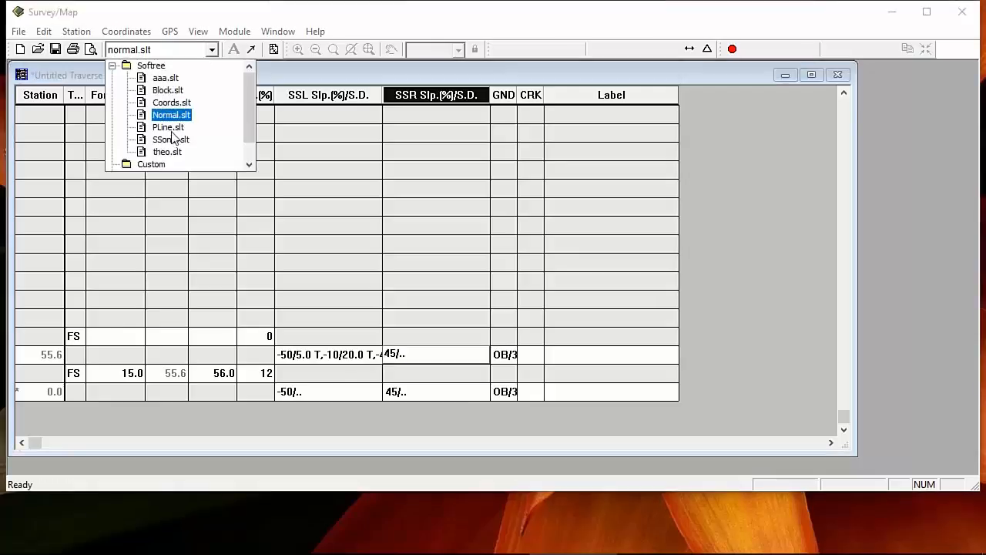
{"action": "left_click", "coordinate": [175, 126]}
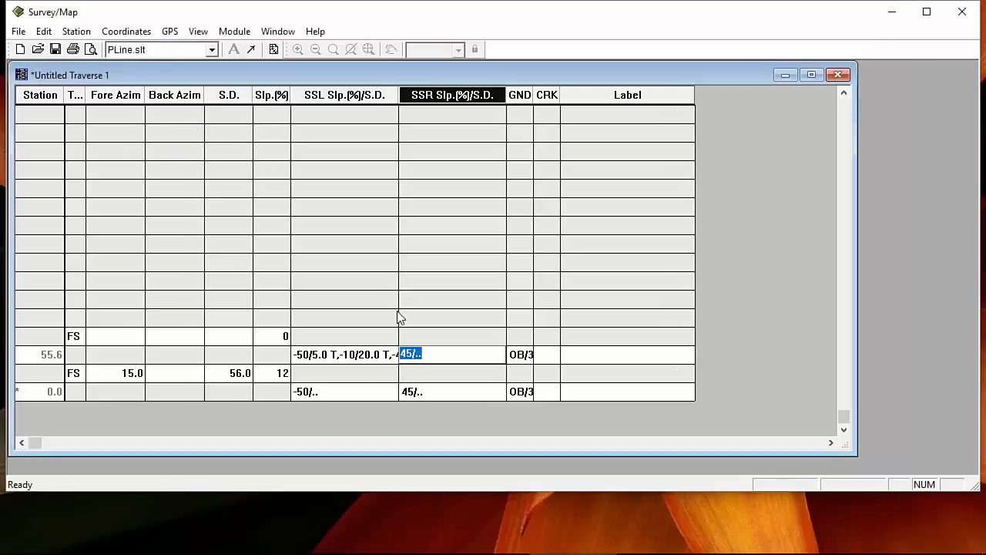
{"action": "left_click", "coordinate": [312, 356]}
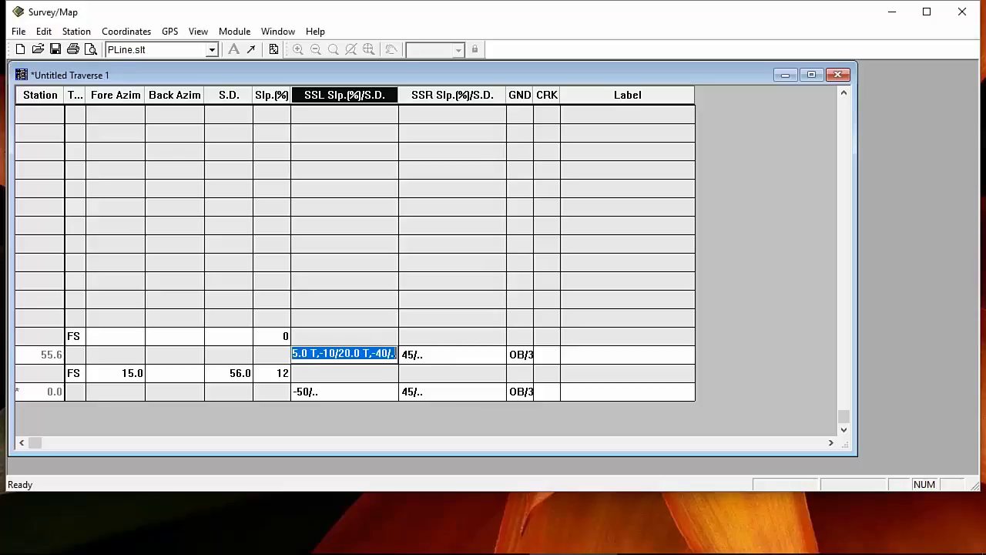
Step: Enable Multiple Side Shots in the Traverse Entry Options
{"action": "right_click", "coordinate": [326, 231]}
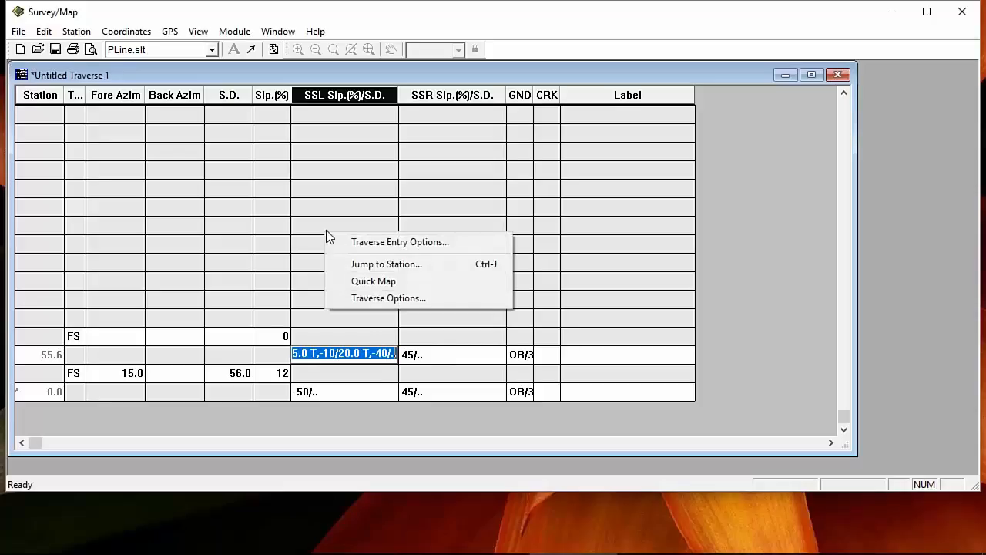
{"action": "left_click", "coordinate": [389, 244]}
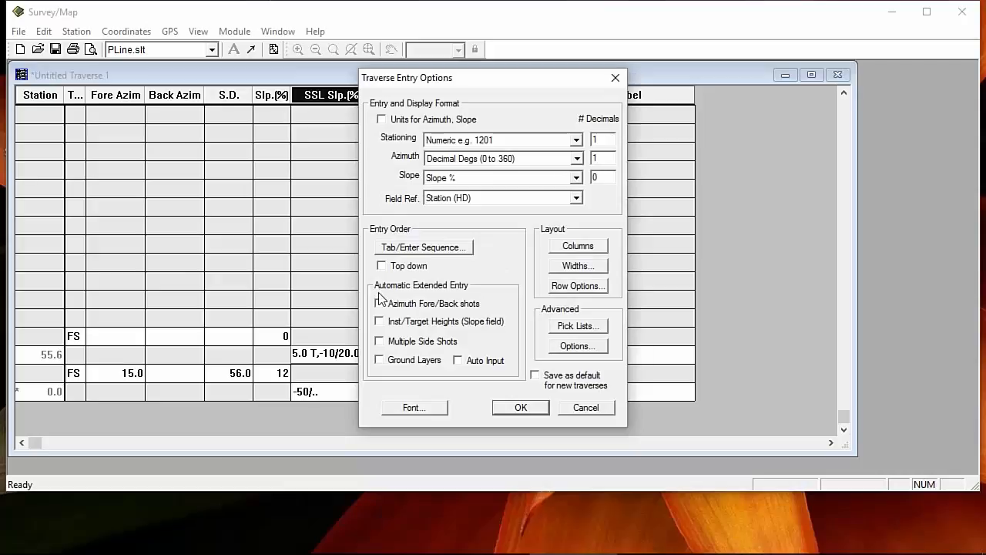
{"action": "left_click", "coordinate": [379, 341]}
{"action": "left_click", "coordinate": [521, 407]}
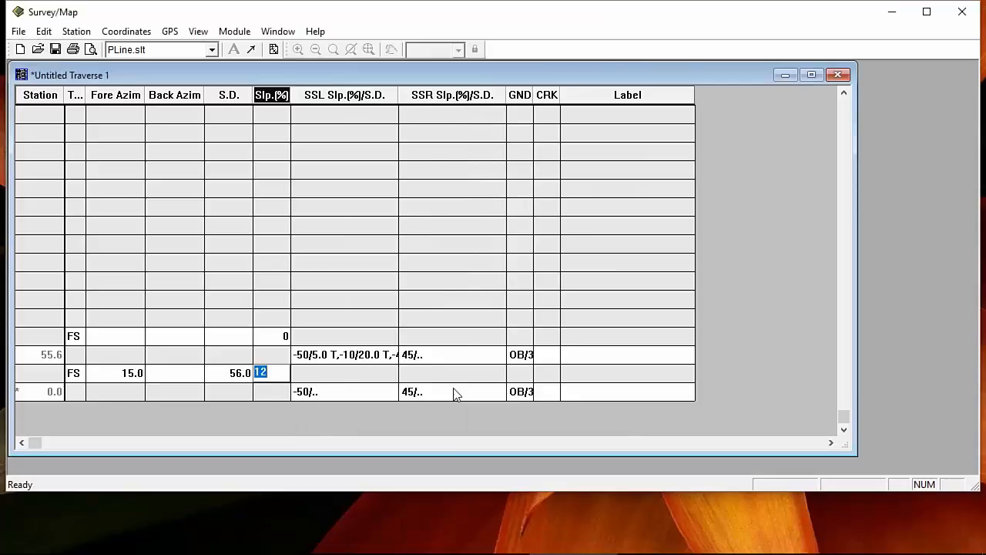
Step: Give station 55.6's Right 1 side shot a 15.0 distance and code shr
{"action": "double_click", "coordinate": [345, 355]}
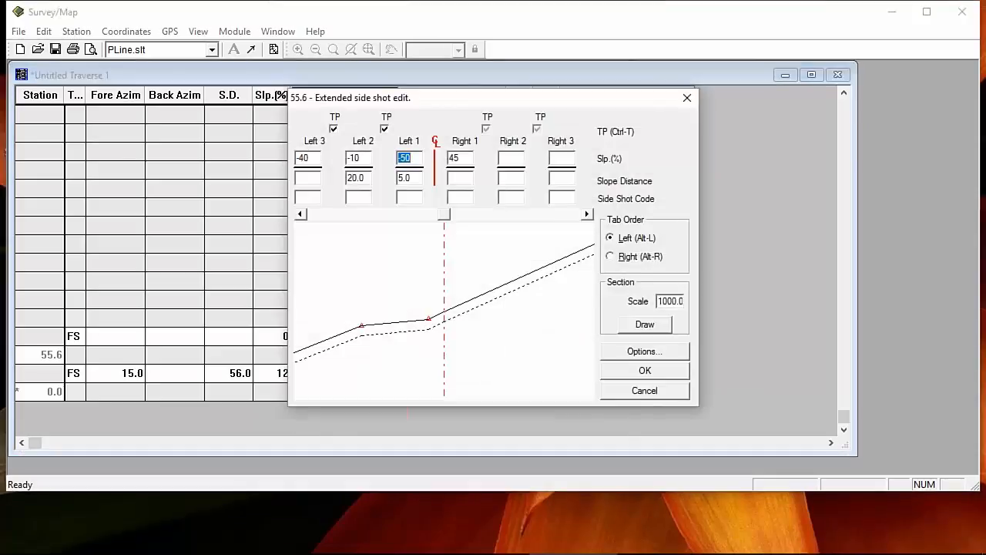
{"action": "key", "text": "Tab"}
{"action": "key", "text": "Tab"}
{"action": "key", "text": "Tab"}
{"action": "key", "text": "Tab"}
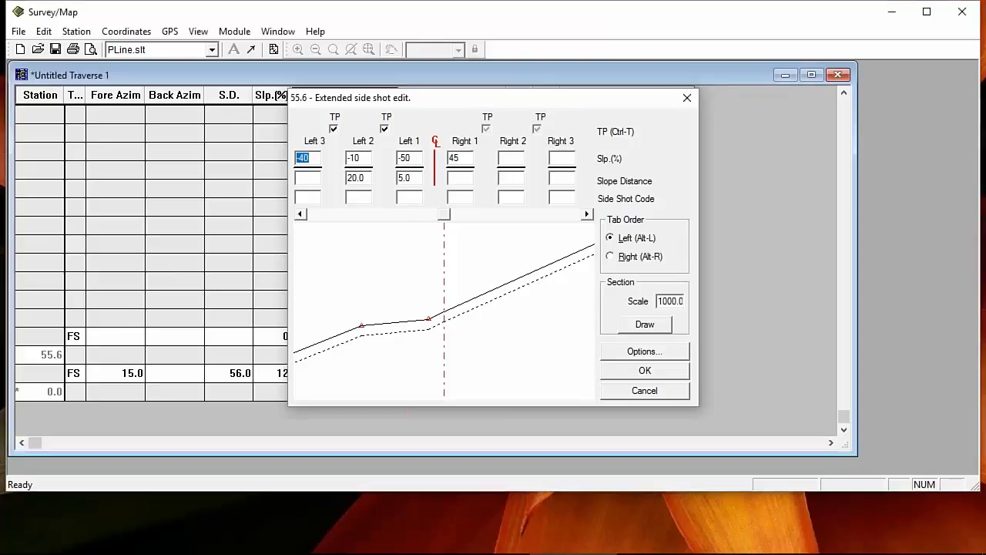
{"action": "key", "text": "alt+r"}
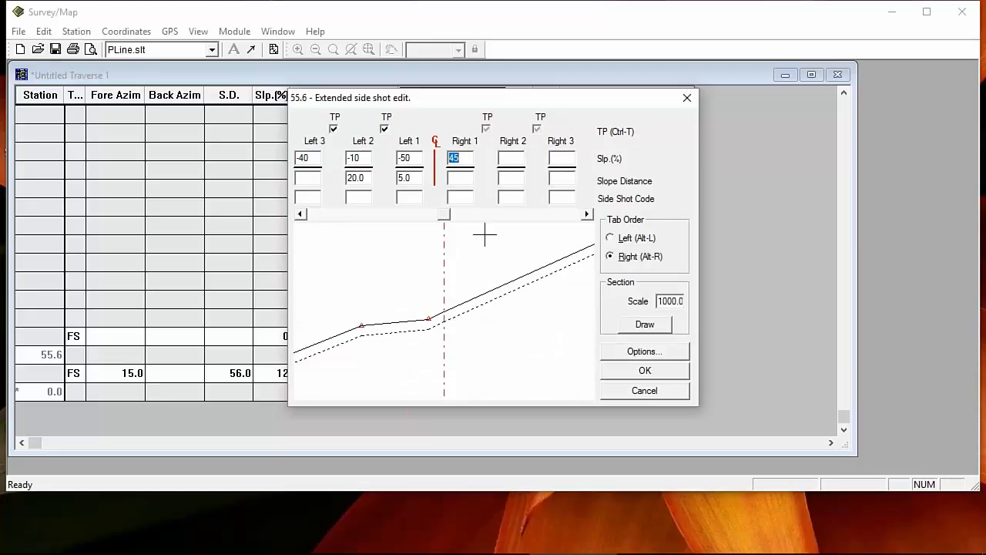
{"action": "key", "text": "Tab"}
{"action": "type", "text": "15"}
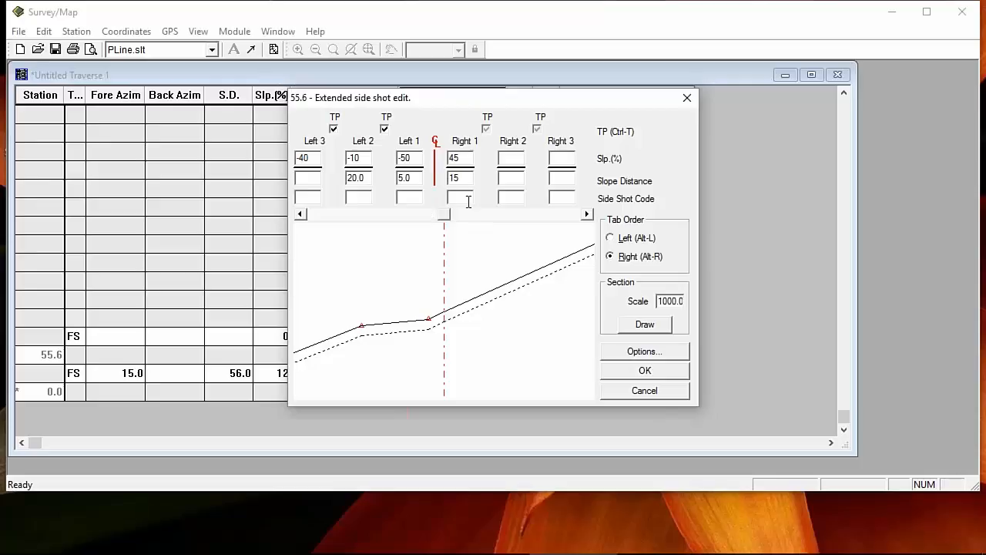
{"action": "key", "text": "Tab"}
{"action": "type", "text": "shr"}
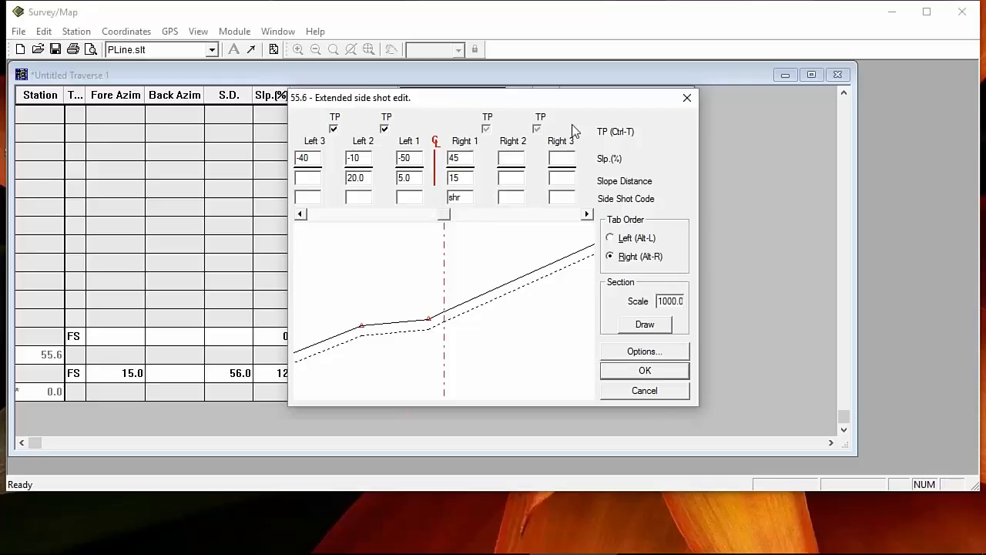
{"action": "key", "text": "Tab"}
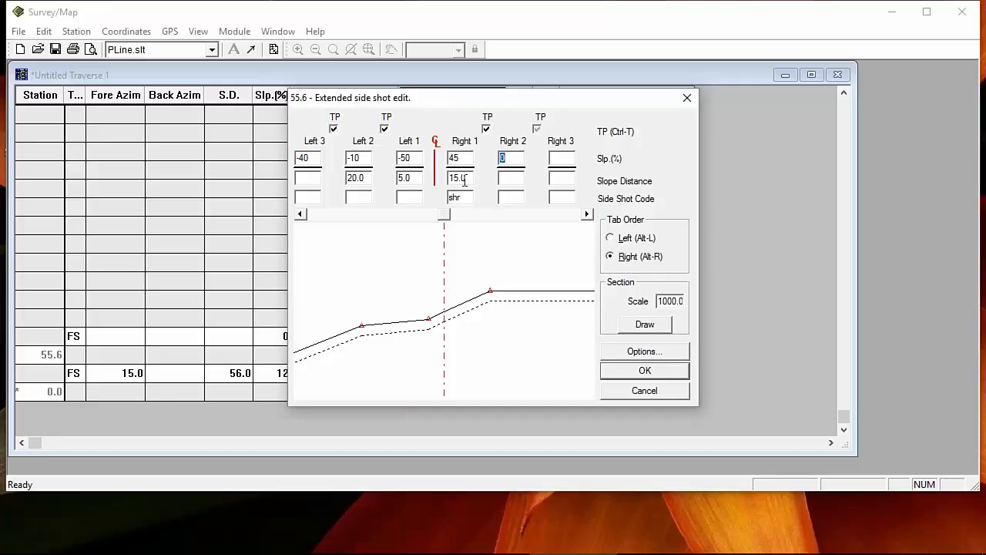
Step: Set Right 2 to 60% over 25.0 and Right 3 to 40% as a turning point
{"action": "left_click", "coordinate": [486, 129]}
{"action": "left_click", "coordinate": [513, 160]}
{"action": "double_click", "coordinate": [513, 160]}
{"action": "type", "text": "60"}
{"action": "key", "text": "Tab"}
{"action": "type", "text": "25"}
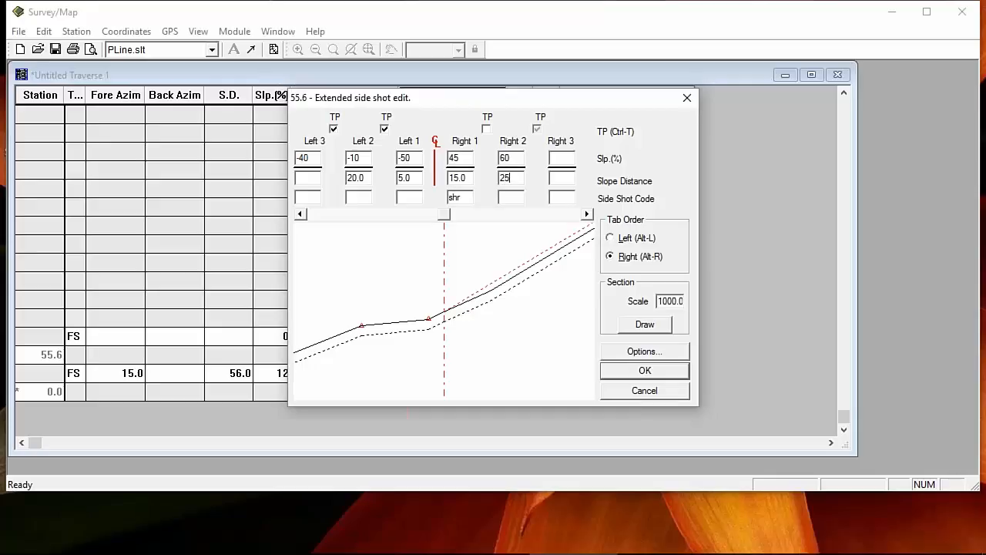
{"action": "key", "text": "Tab"}
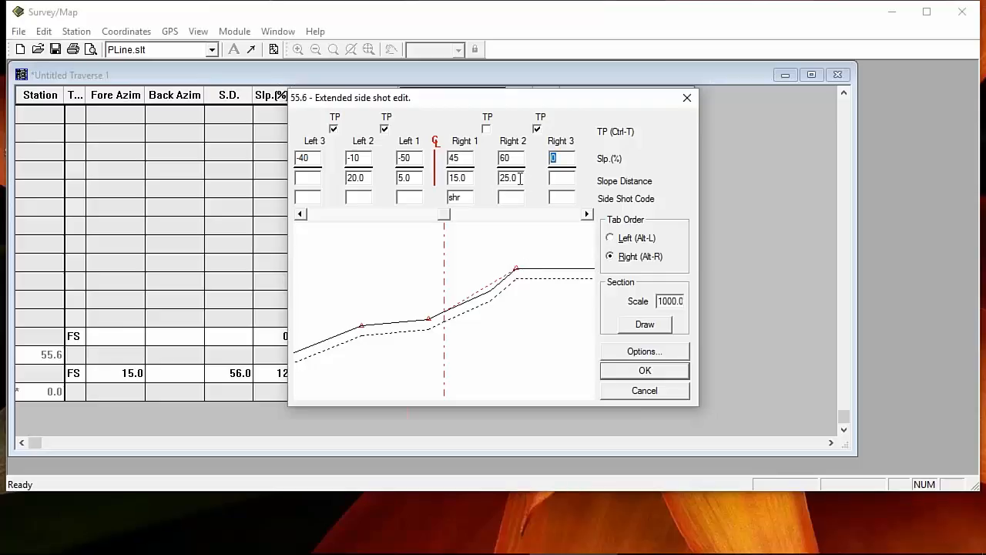
{"action": "left_click", "coordinate": [562, 158]}
{"action": "left_click", "coordinate": [538, 129]}
{"action": "type", "text": "40"}
{"action": "left_click", "coordinate": [646, 370]}
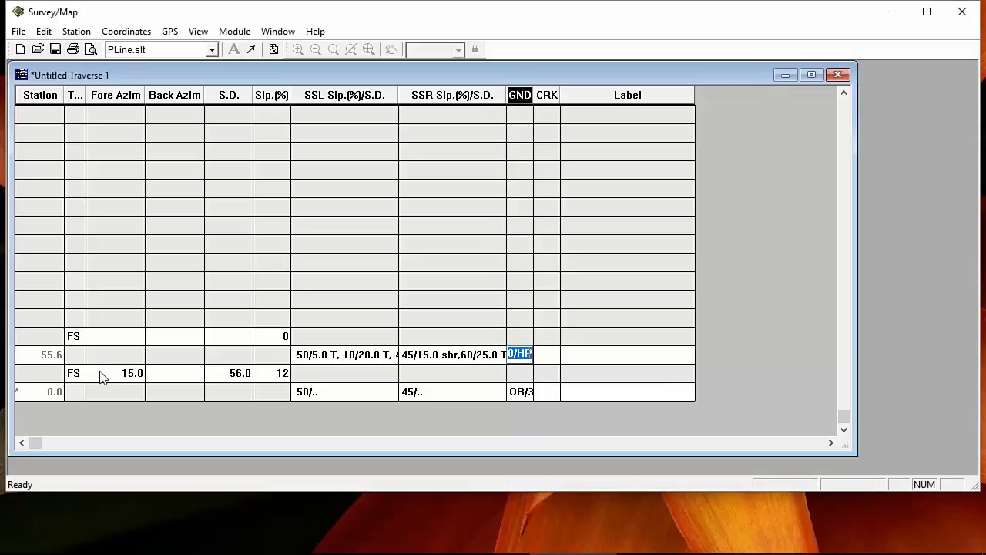
{"action": "right_click", "coordinate": [437, 263]}
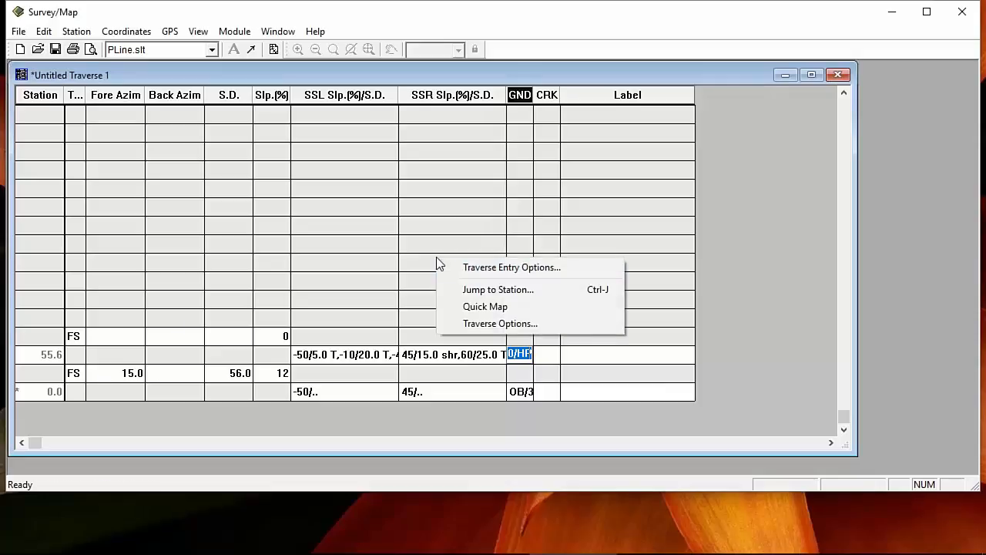
{"action": "left_click", "coordinate": [478, 276]}
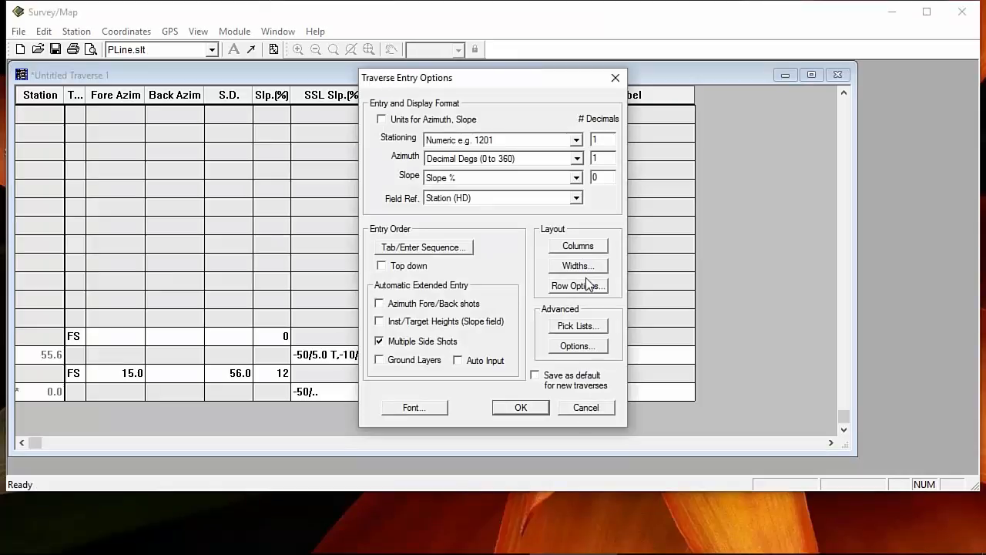
{"action": "left_click", "coordinate": [582, 247]}
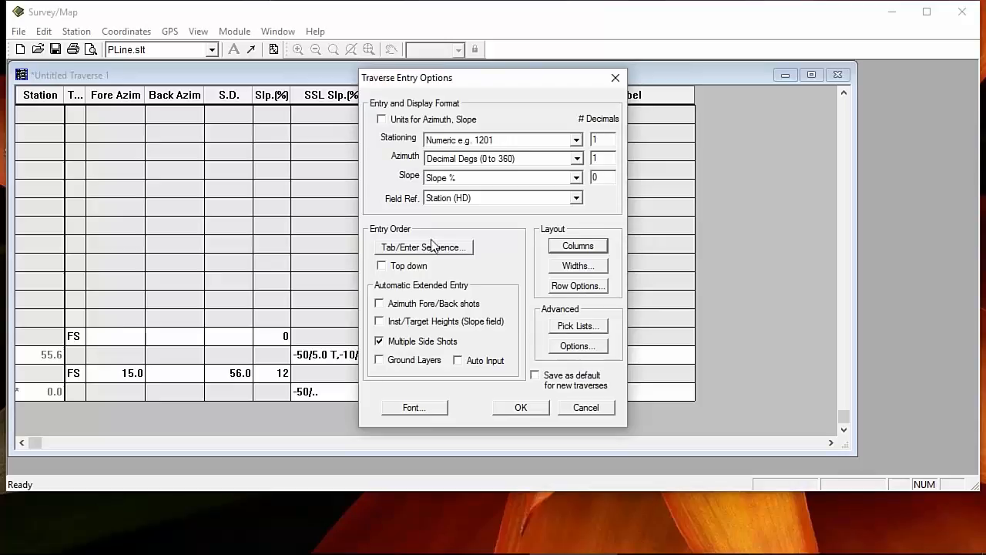
{"action": "left_click", "coordinate": [412, 250]}
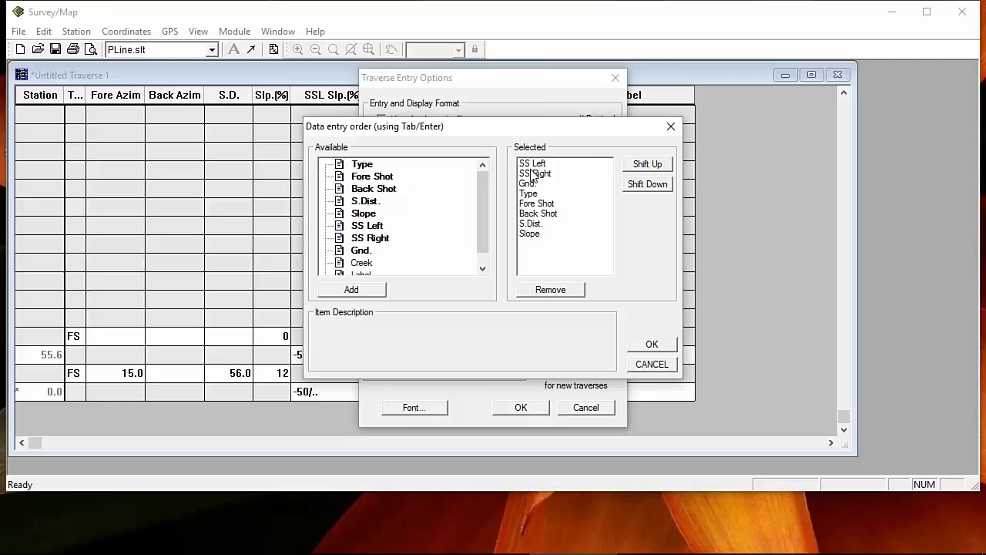
{"action": "left_click", "coordinate": [651, 363]}
{"action": "key", "text": "Escape"}
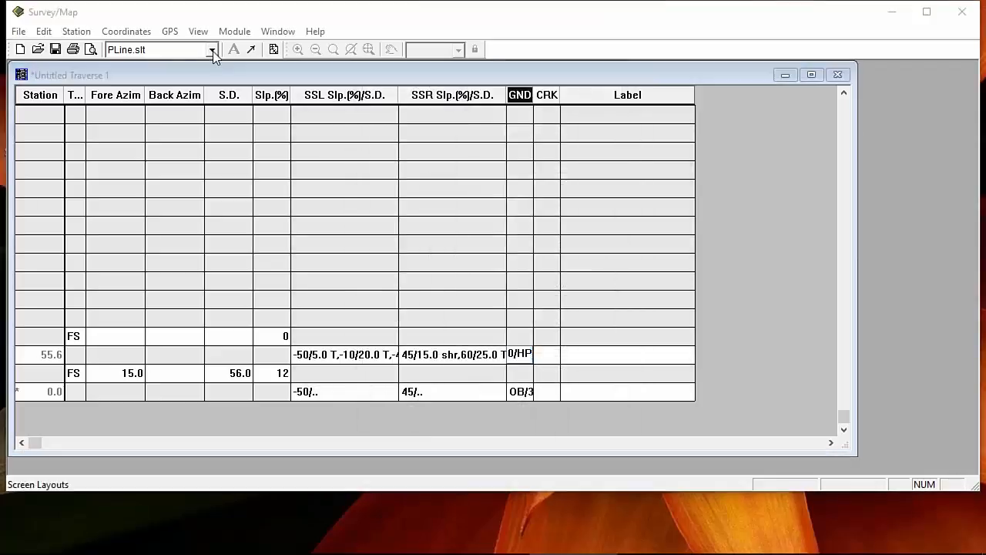
{"action": "left_click", "coordinate": [209, 49]}
{"action": "right_click", "coordinate": [177, 128]}
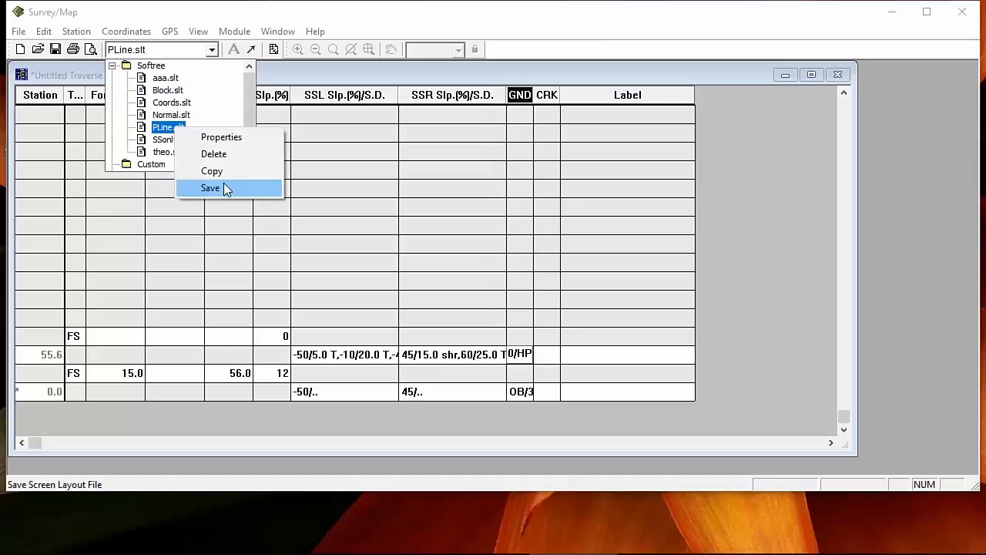
{"action": "left_click", "coordinate": [224, 187]}
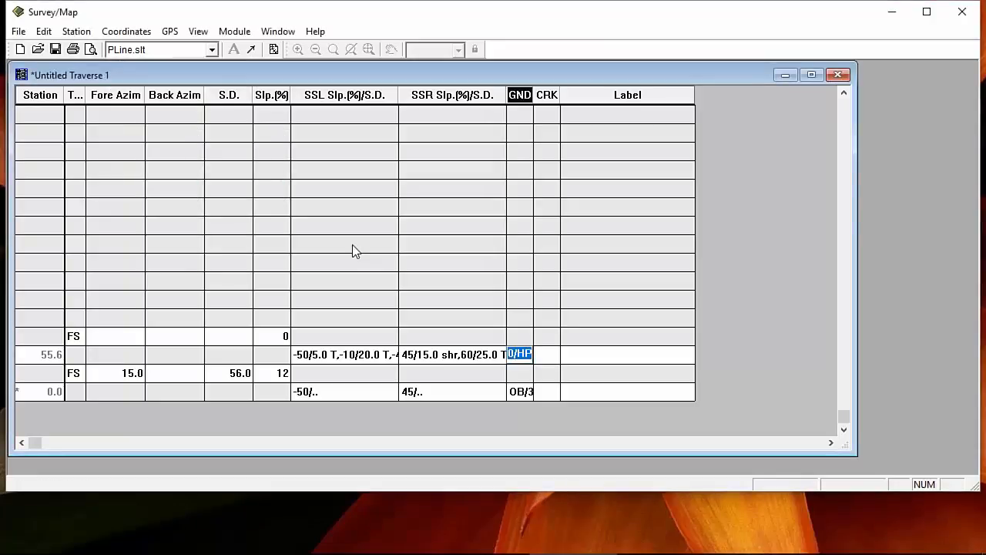
{"action": "left_click", "coordinate": [211, 50]}
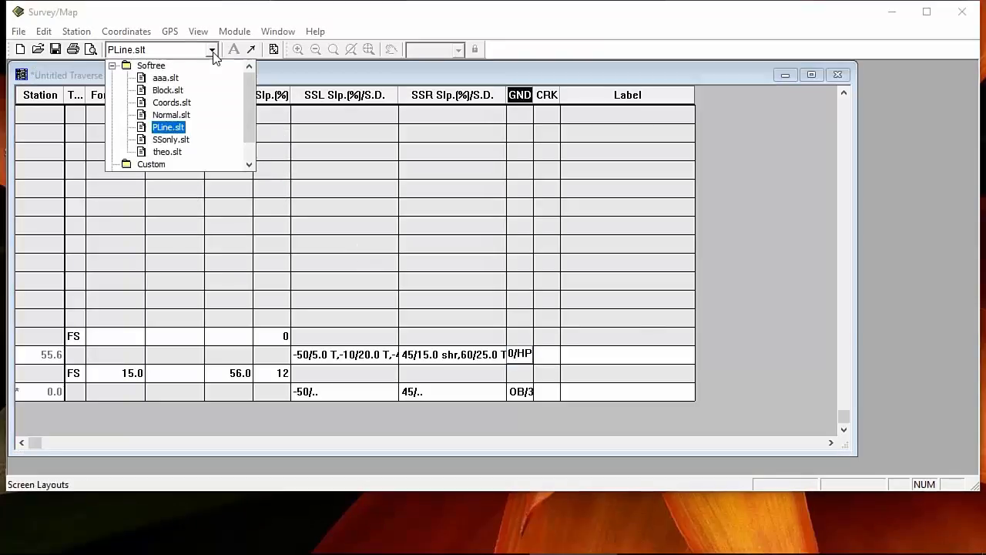
{"action": "left_click", "coordinate": [169, 127]}
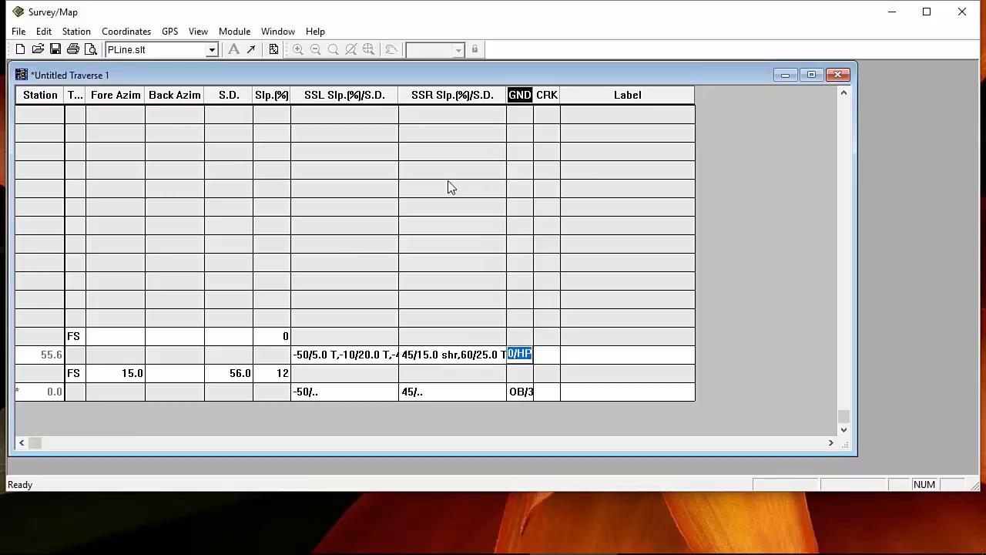
{"action": "mouse_move", "coordinate": [399, 96]}
{"action": "left_mouse_down"}
{"action": "mouse_move", "coordinate": [376, 95]}
{"action": "mouse_move", "coordinate": [398, 96]}
{"action": "left_mouse_up"}
{"action": "key", "text": "Down"}
{"action": "key", "text": "Left"}
{"action": "key", "text": "Return"}
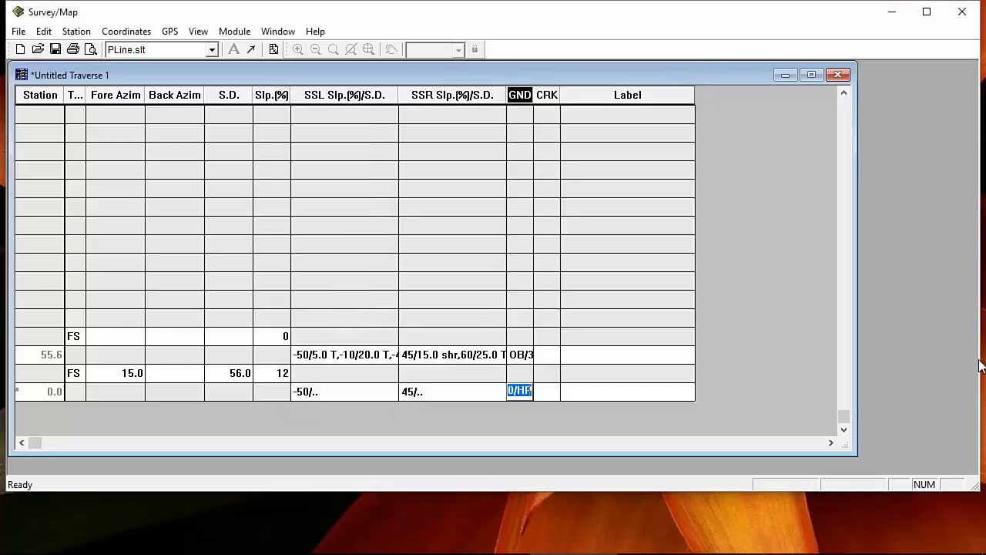
{"action": "key", "text": "Up"}
{"action": "key", "text": "Right"}
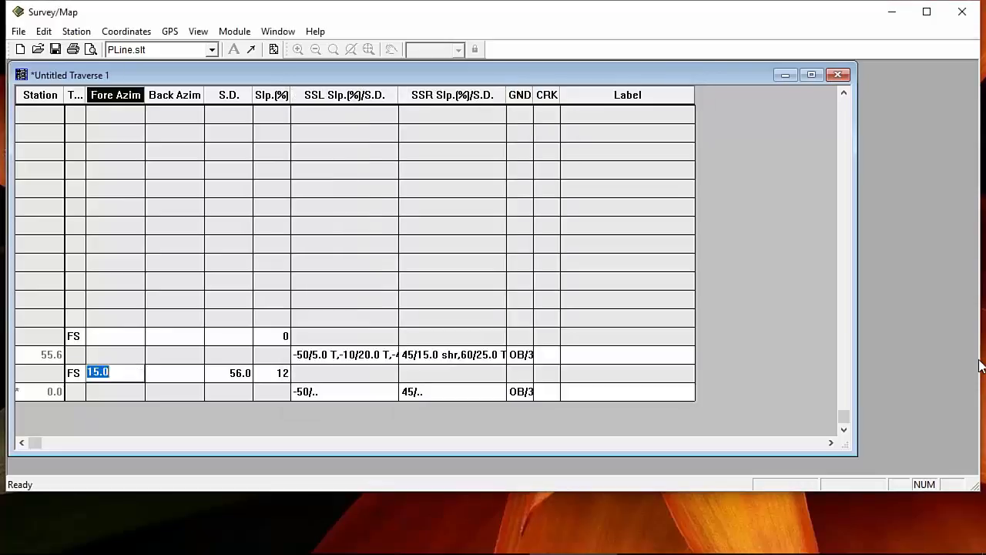
{"action": "key", "text": "Right"}
{"action": "key", "text": "Right"}
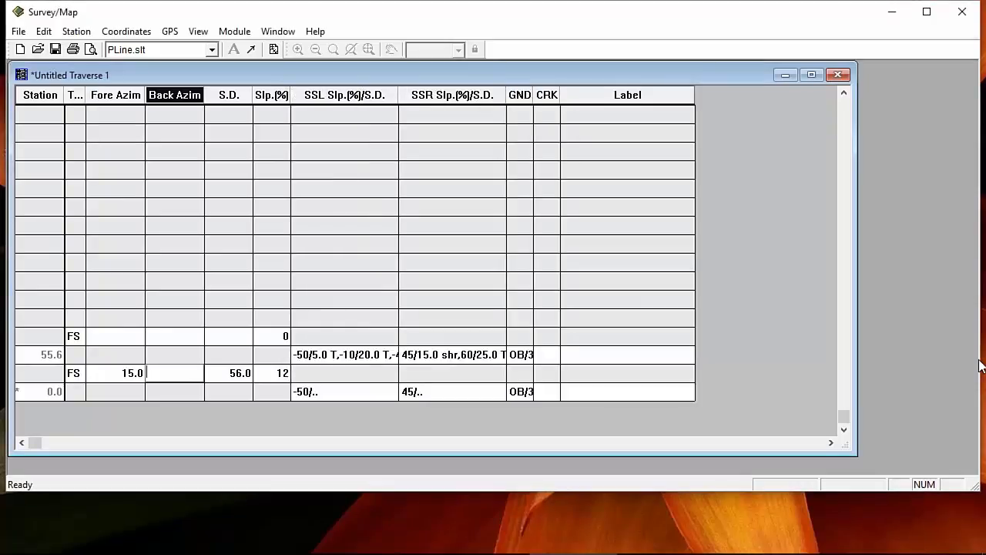
{"action": "key", "text": "Right"}
{"action": "key", "text": "Up"}
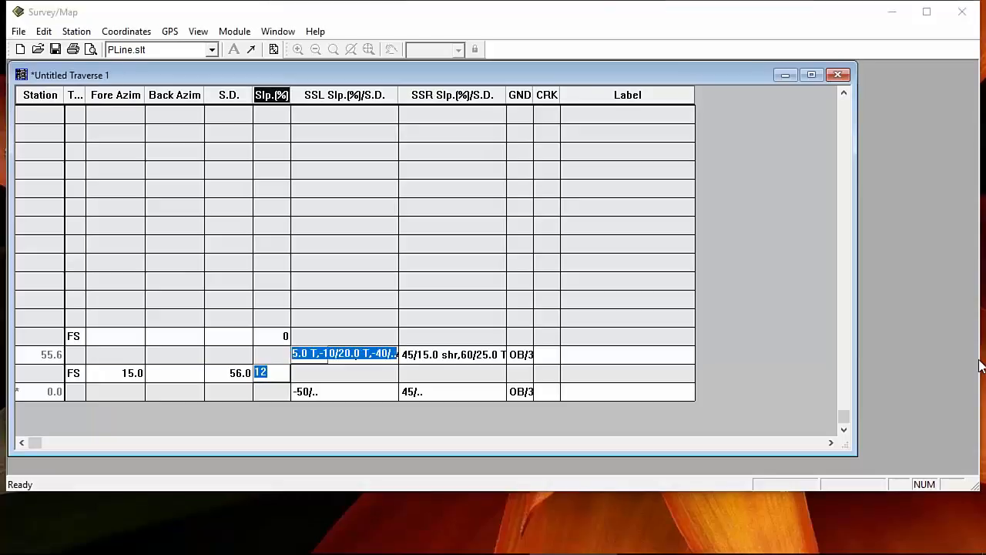
{"action": "key", "text": "Return"}
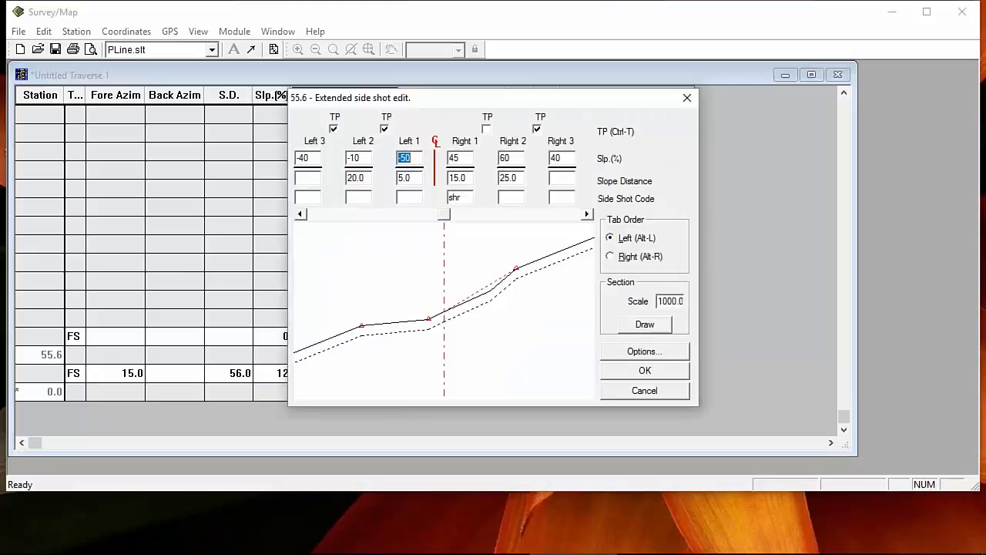
{"action": "left_click", "coordinate": [680, 389]}
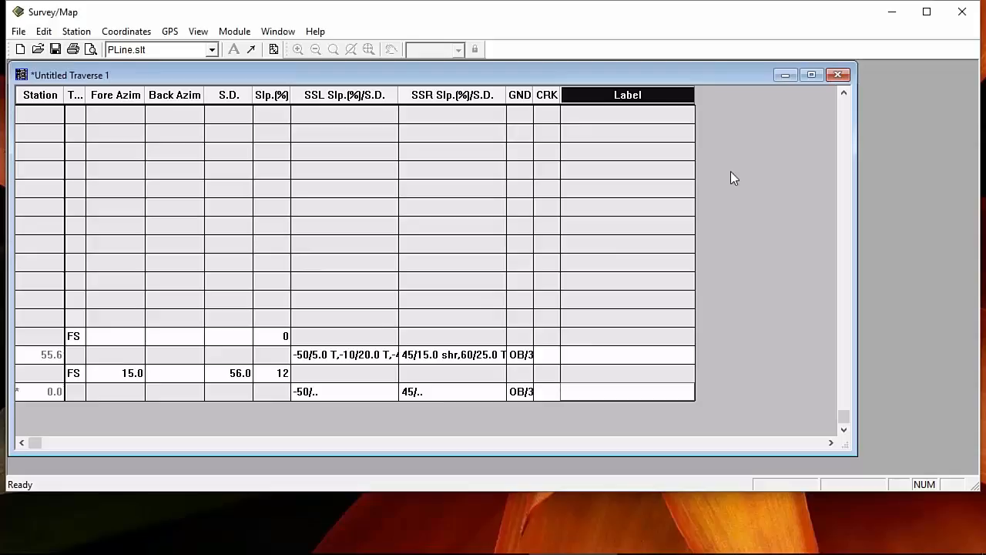
{"action": "mouse_move", "coordinate": [455, 538]}
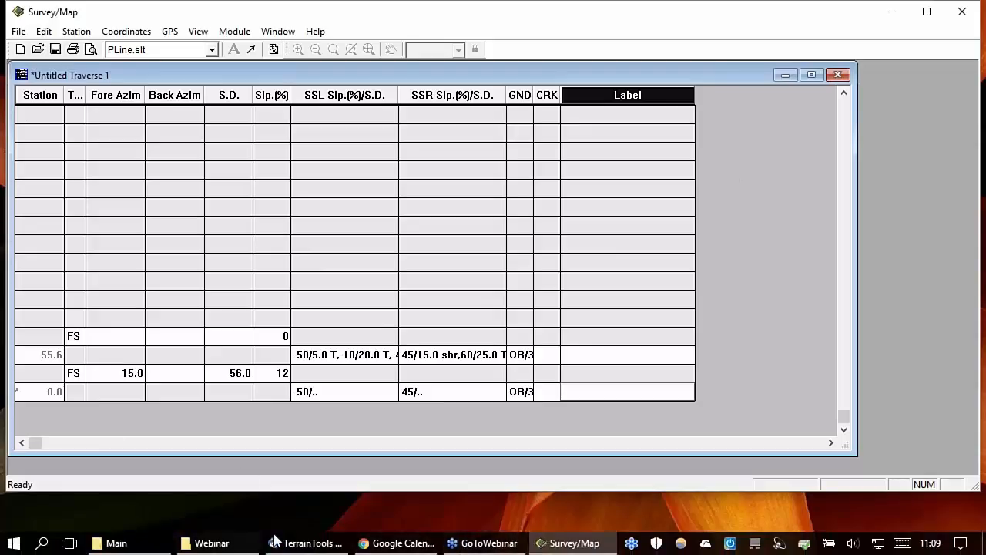
Step: Save the survey1_20161028.ipd attachment into the Webinar folder, replacing the existing copy
{"action": "left_click", "coordinate": [308, 543]}
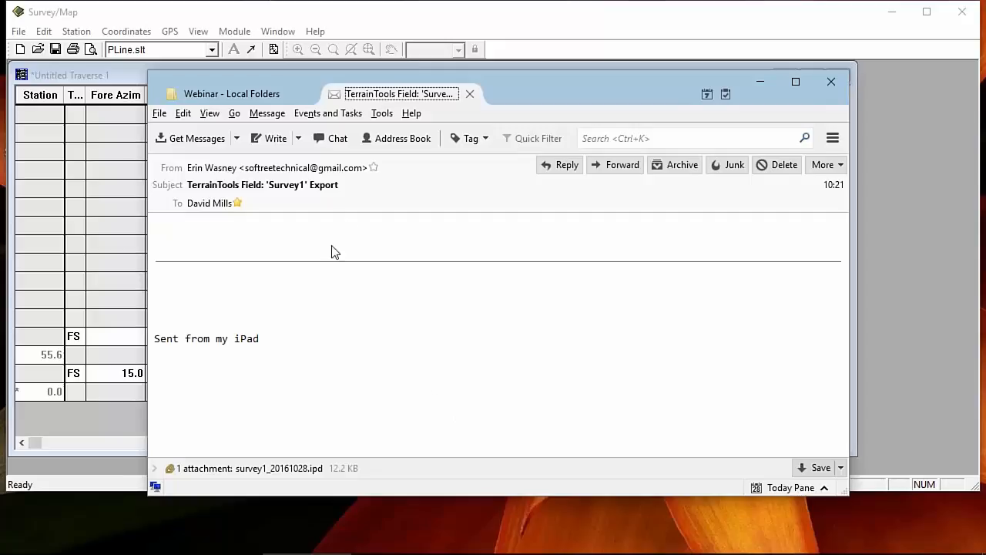
{"action": "left_click", "coordinate": [296, 469]}
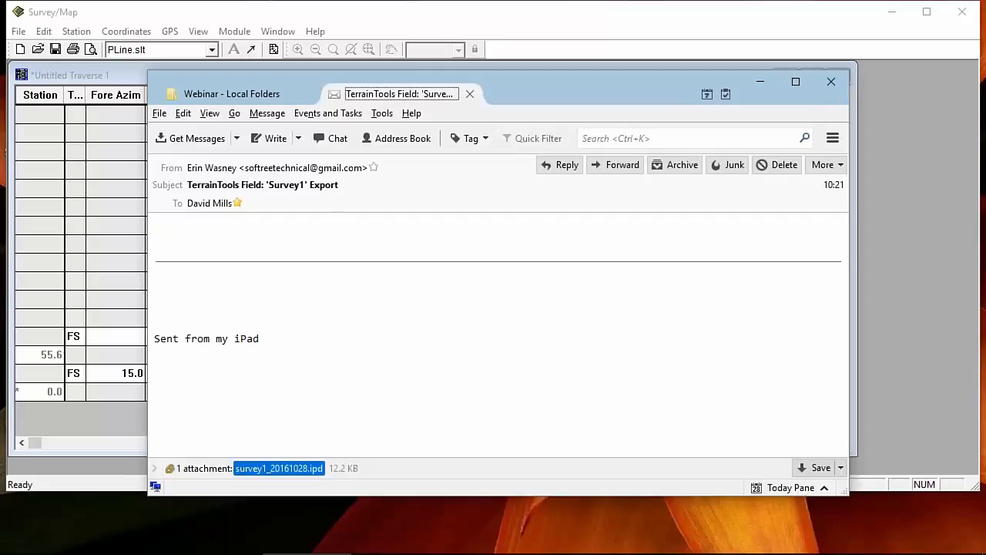
{"action": "right_click", "coordinate": [298, 471]}
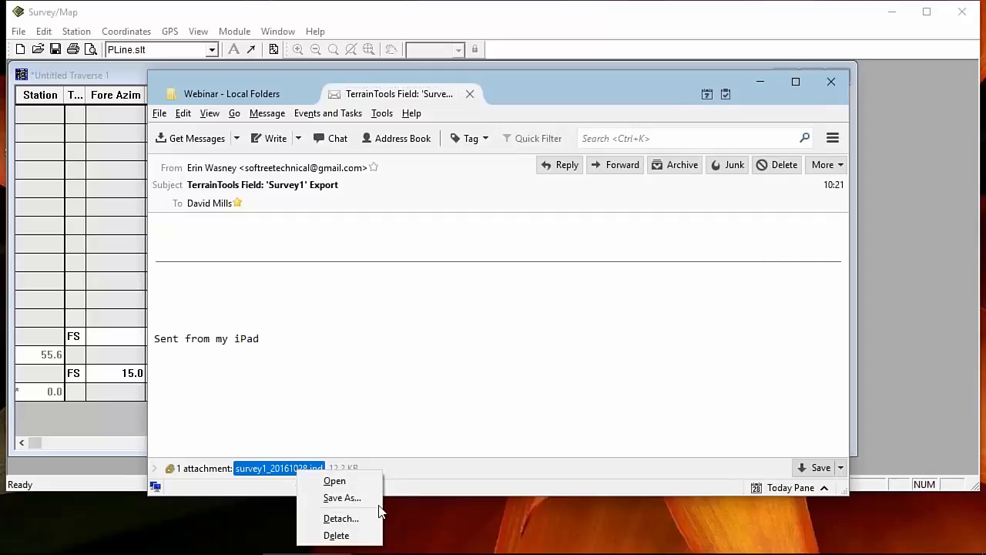
{"action": "left_click", "coordinate": [365, 499]}
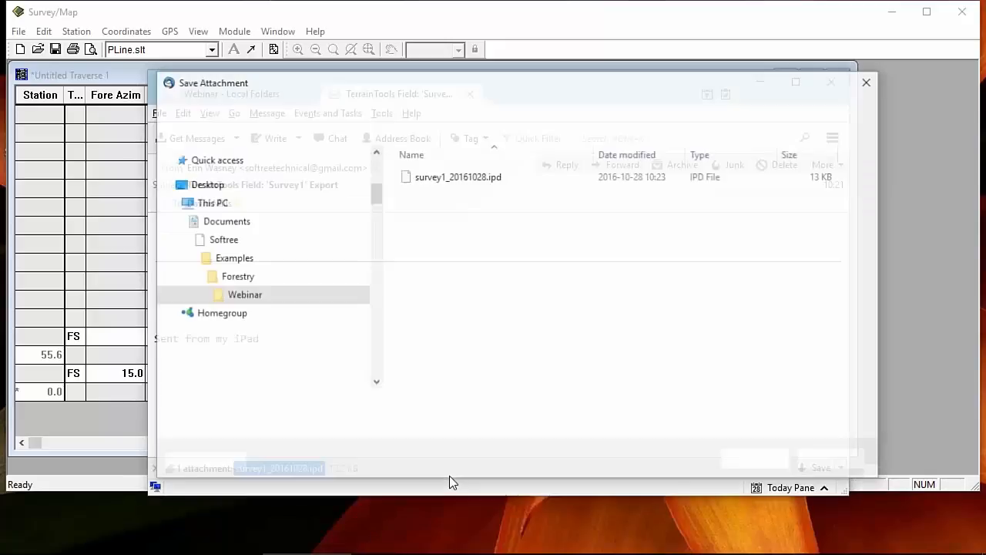
{"action": "left_click", "coordinate": [462, 185]}
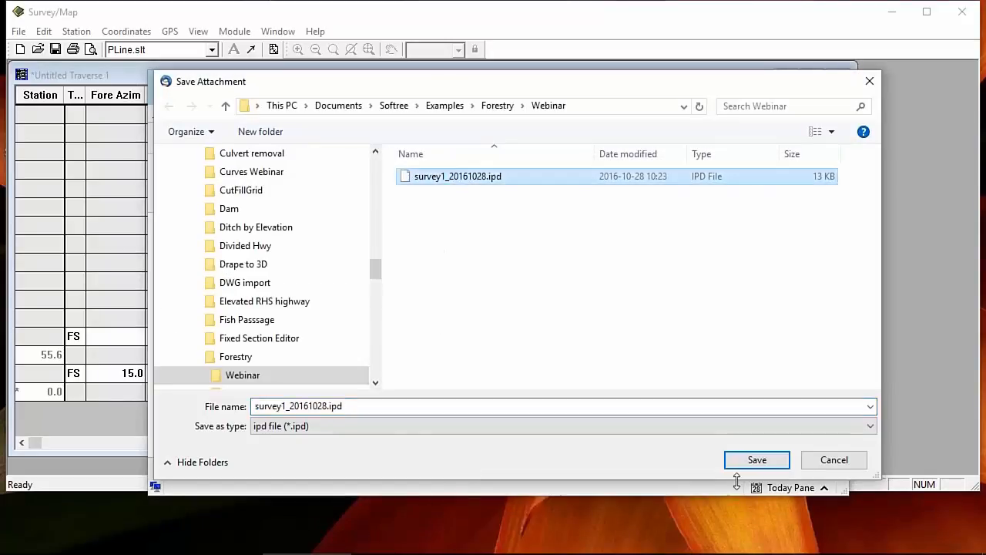
{"action": "left_click", "coordinate": [756, 462]}
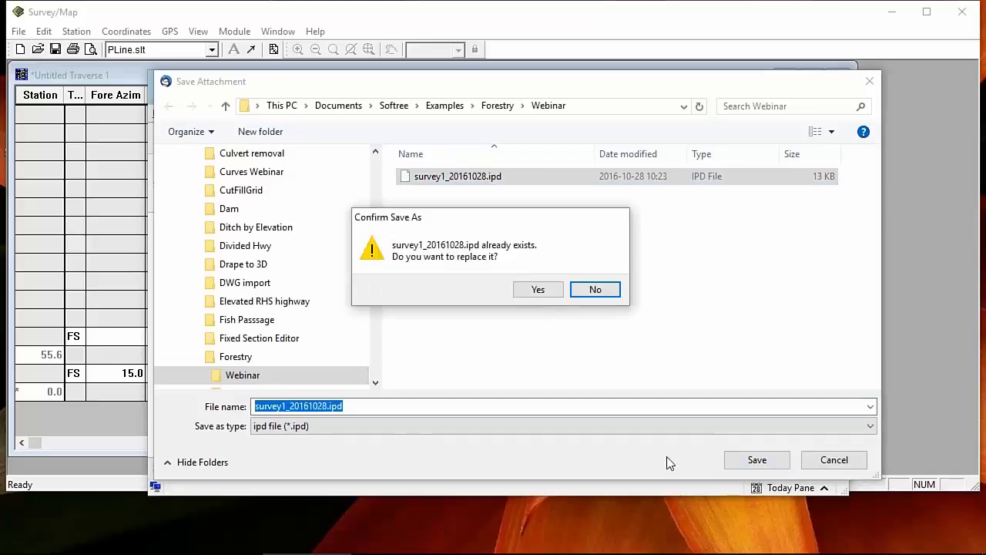
{"action": "left_click", "coordinate": [544, 294]}
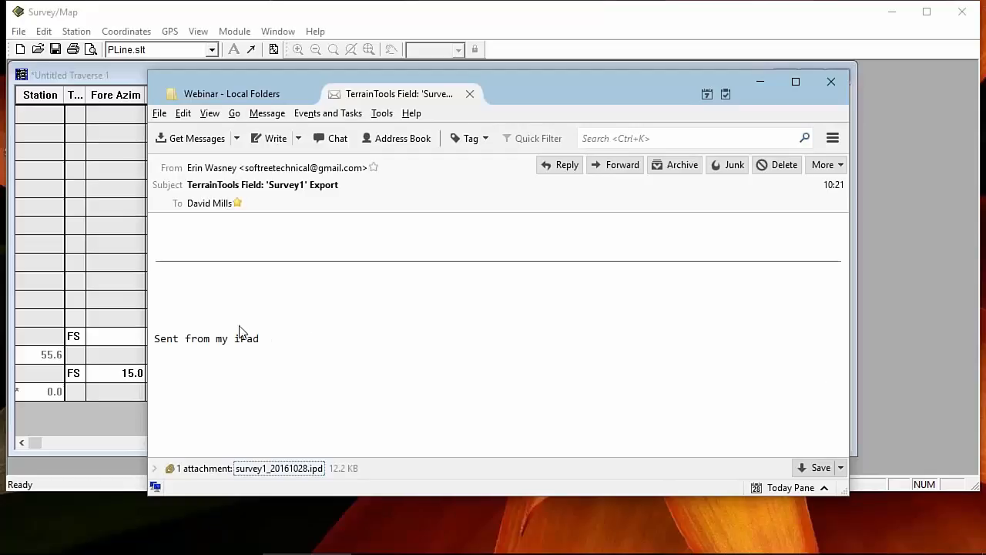
{"action": "left_click", "coordinate": [212, 203]}
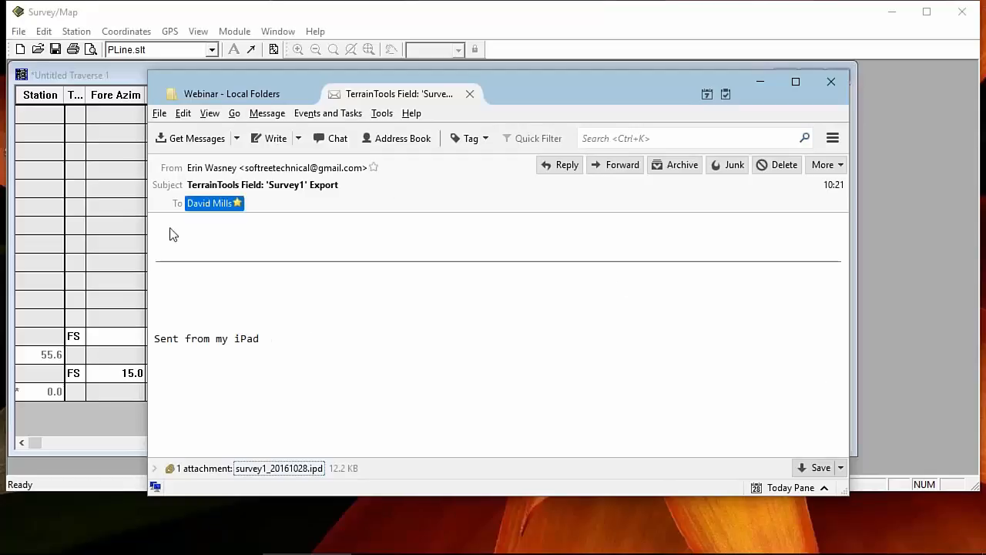
{"action": "left_click", "coordinate": [286, 469]}
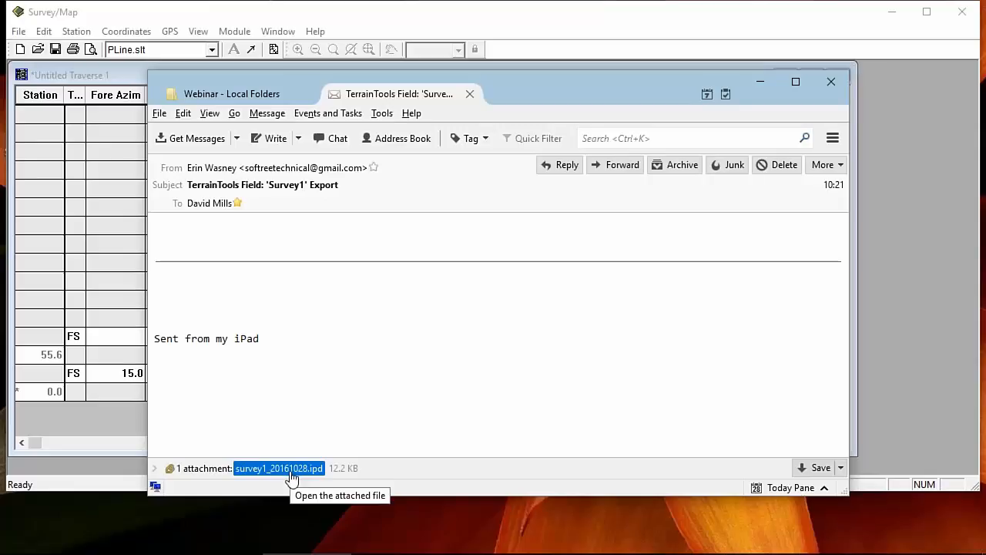
{"action": "left_click", "coordinate": [87, 70]}
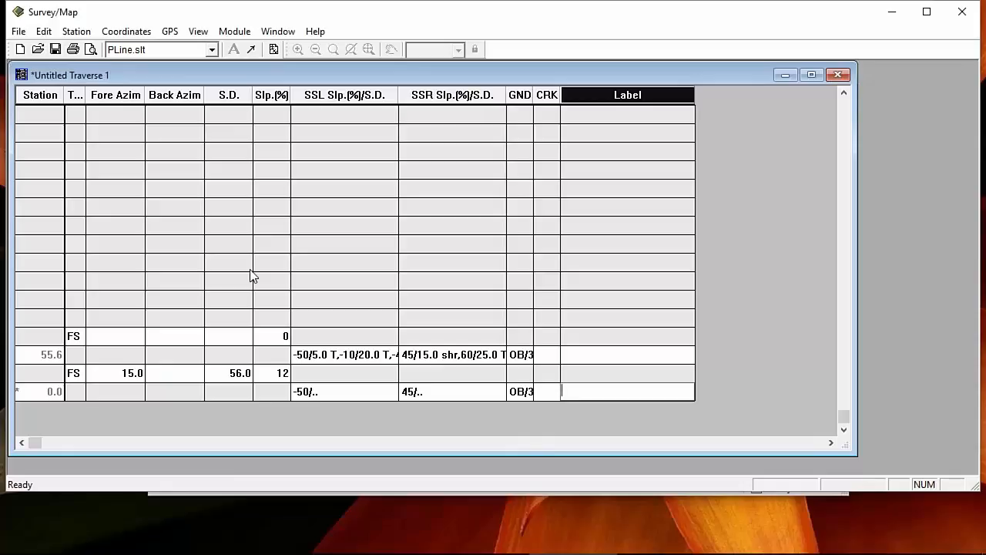
Step: Open survey1_20161028.ipd as IPad ASCII into a maximized Untitled Traverse 2 and check its ground codes
{"action": "left_click", "coordinate": [37, 50]}
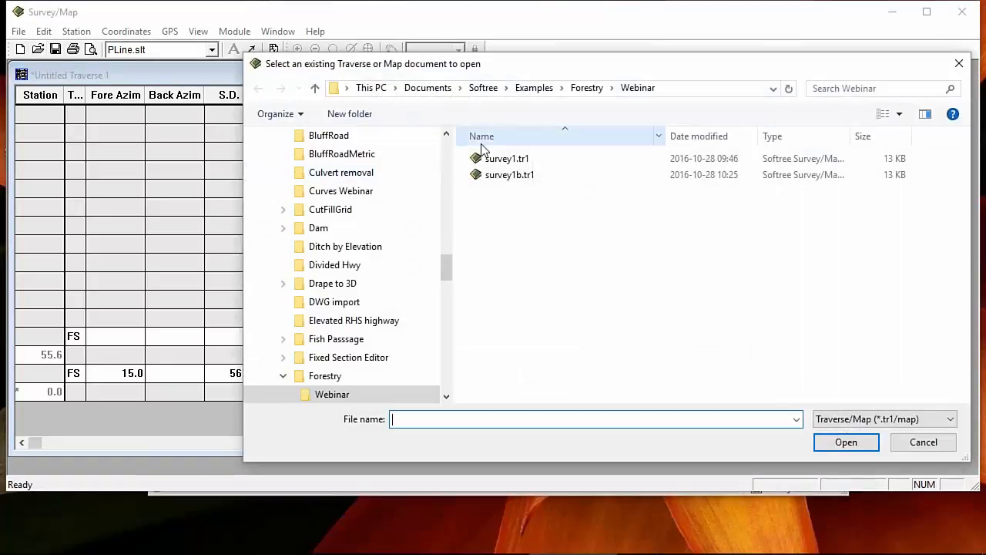
{"action": "left_click", "coordinate": [950, 419]}
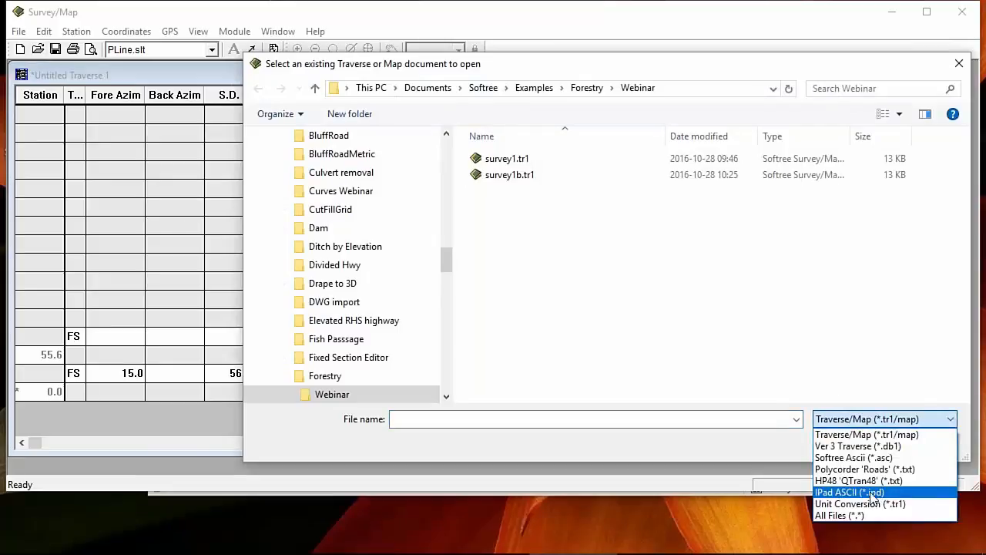
{"action": "left_click", "coordinate": [847, 493]}
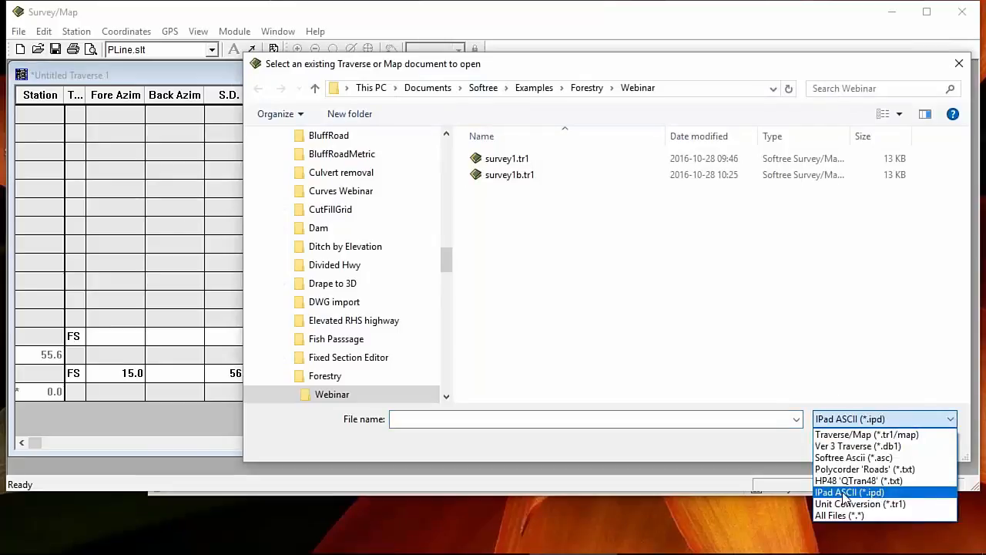
{"action": "left_click", "coordinate": [541, 159]}
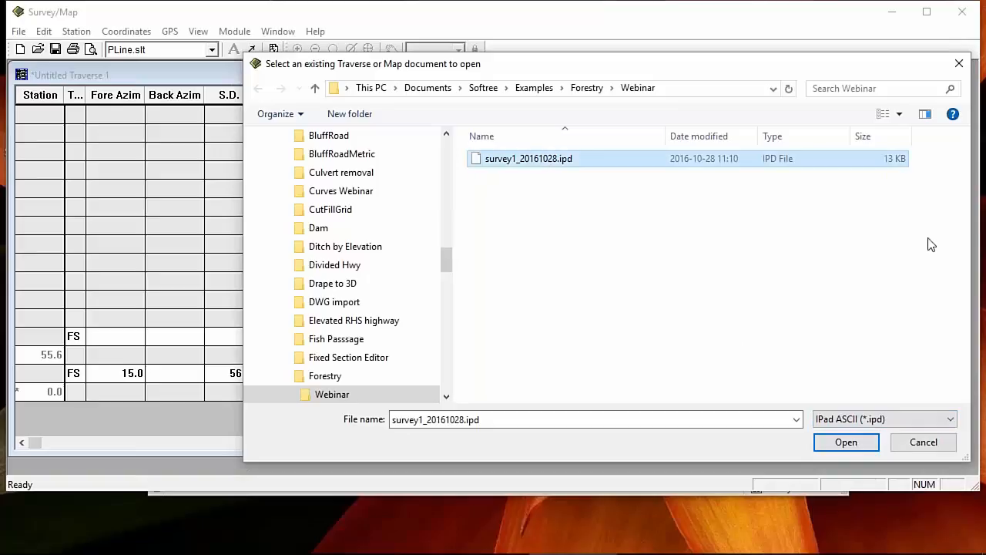
{"action": "left_click", "coordinate": [846, 442]}
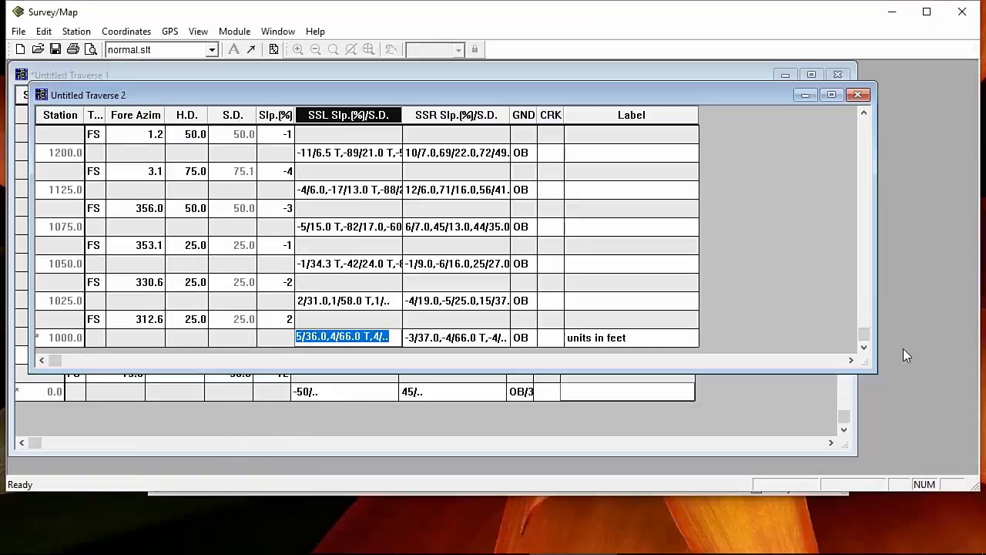
{"action": "double_click", "coordinate": [420, 93]}
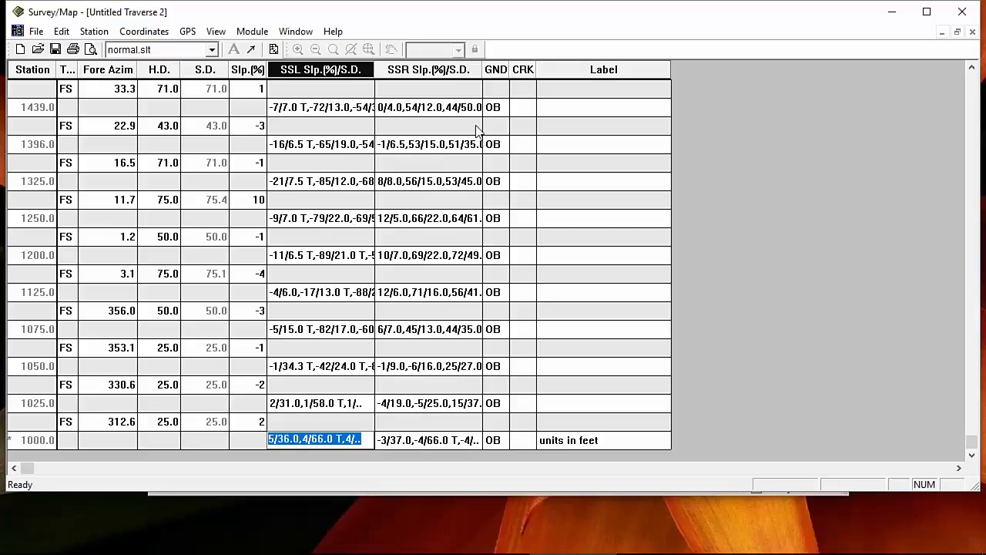
{"action": "left_click", "coordinate": [493, 143]}
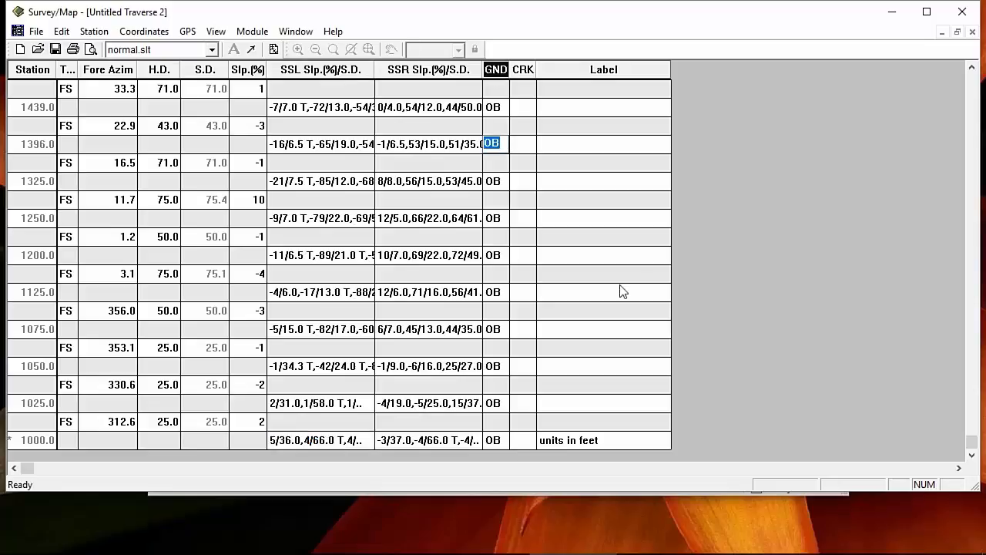
{"action": "left_click", "coordinate": [497, 254]}
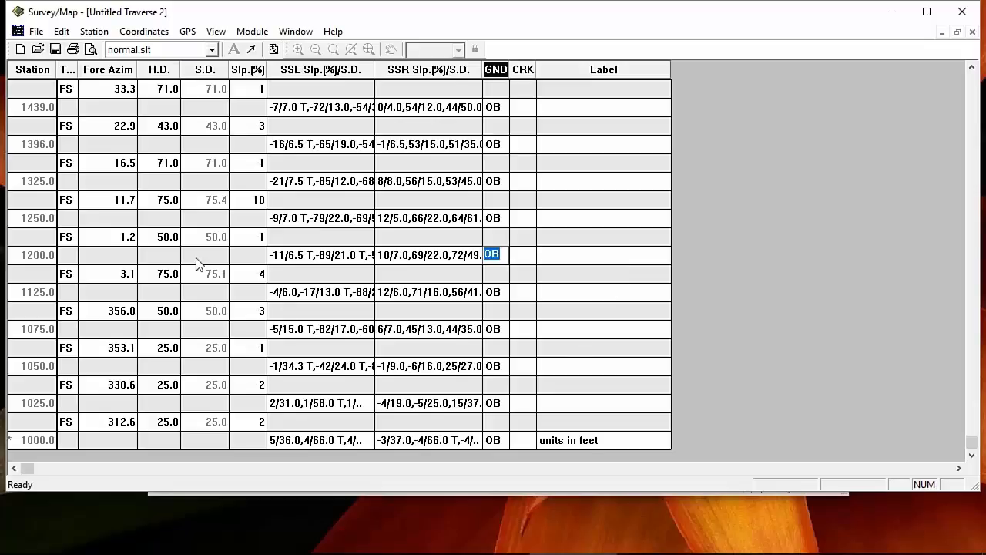
Step: Set the Survey/Map survey setup default units to Imperial (ft.)
{"action": "left_click", "coordinate": [252, 31]}
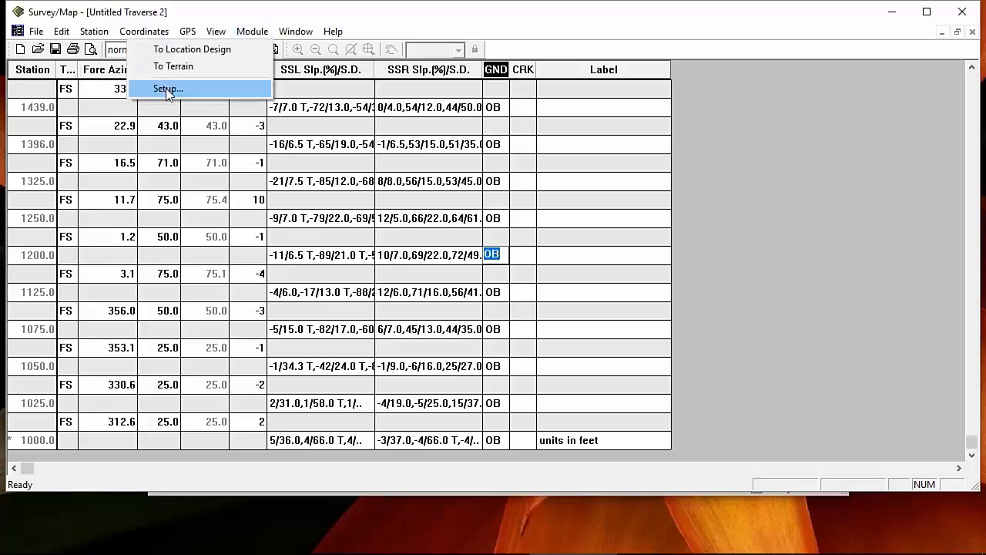
{"action": "left_click", "coordinate": [166, 88]}
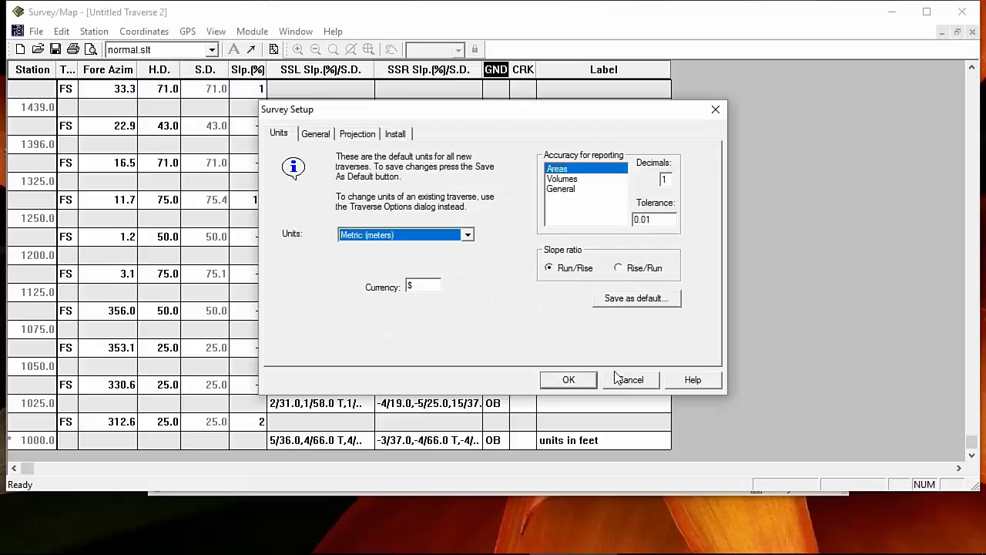
{"action": "left_click", "coordinate": [467, 234]}
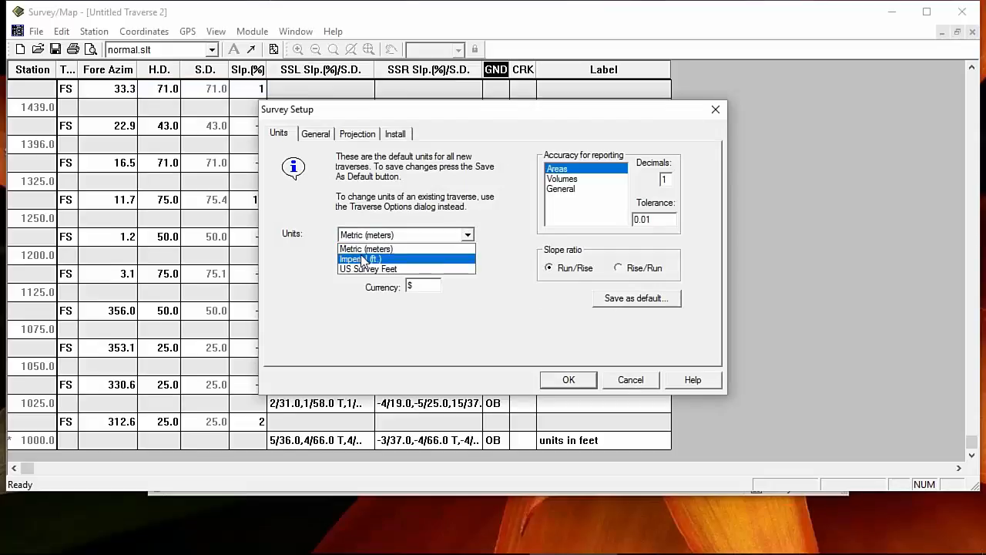
{"action": "left_click", "coordinate": [362, 258]}
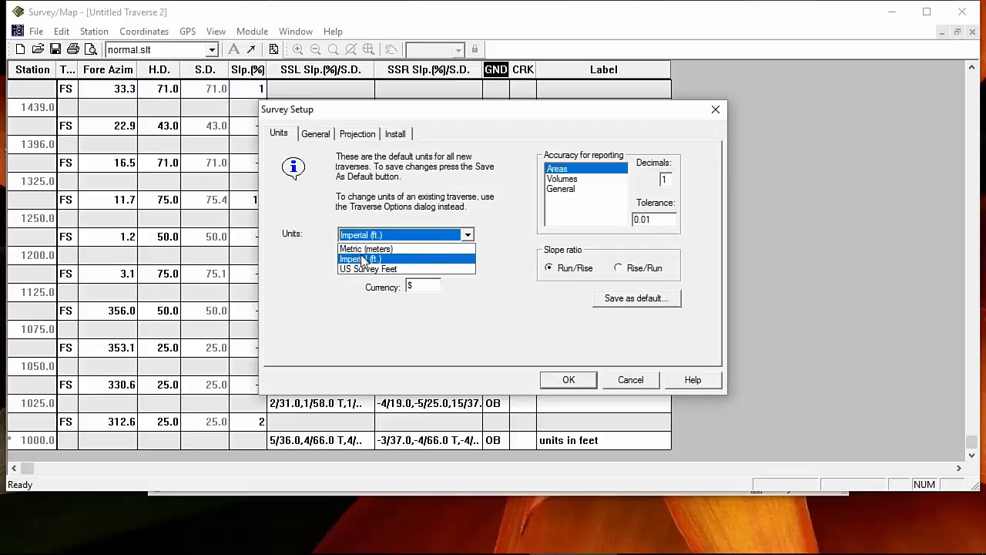
{"action": "left_click", "coordinate": [560, 382]}
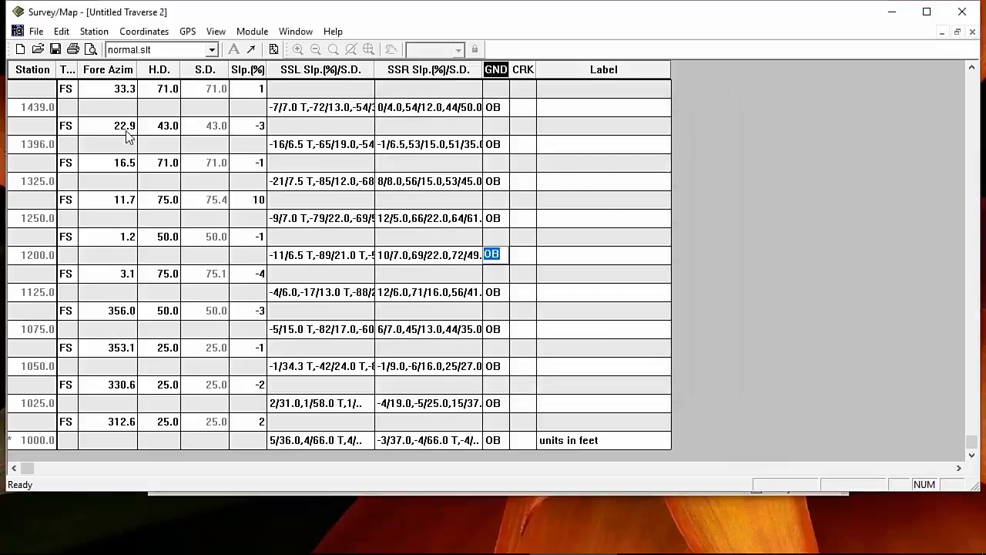
Step: Set the traverse's Projection units to Imperial (ft.) in Traverse Options
{"action": "right_click", "coordinate": [217, 138]}
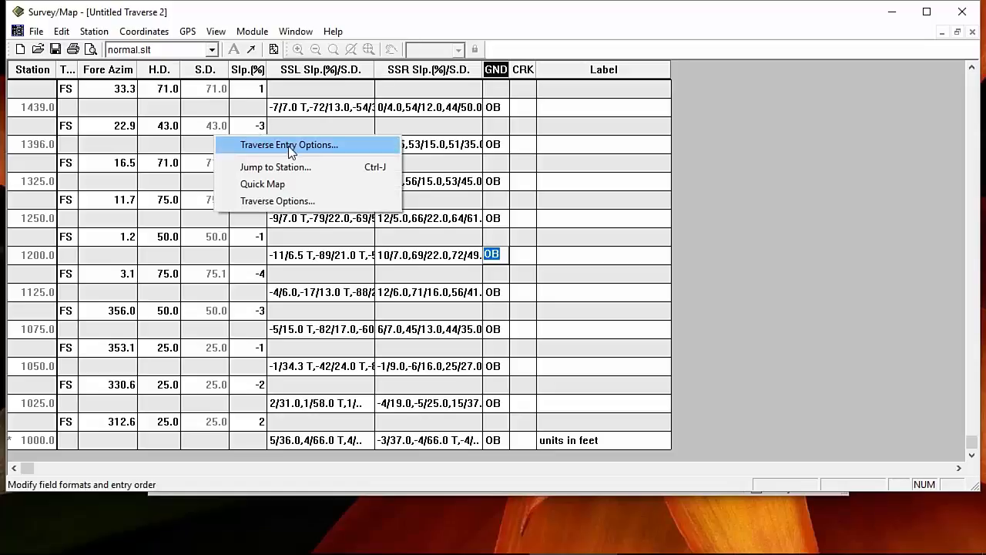
{"action": "left_click", "coordinate": [278, 199]}
{"action": "left_click", "coordinate": [359, 123]}
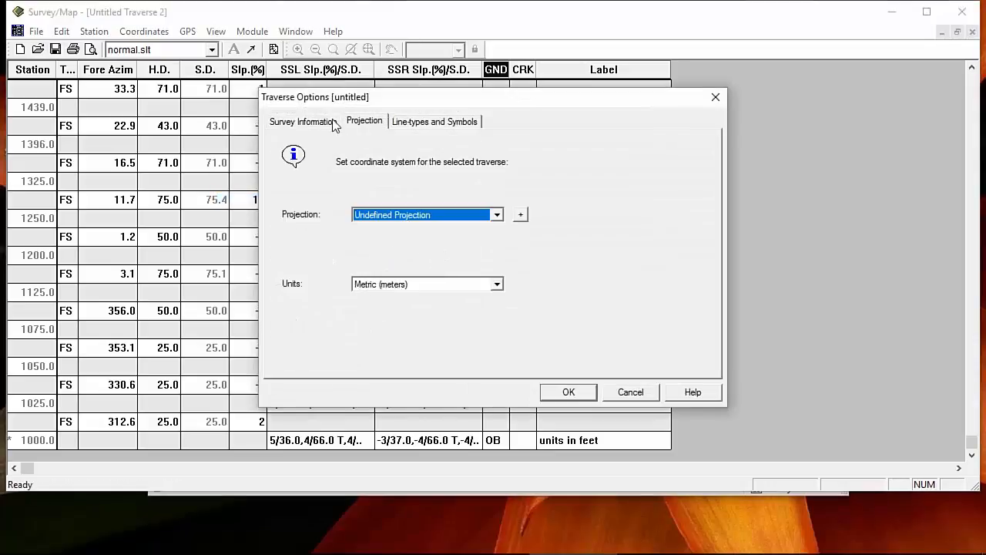
{"action": "left_click", "coordinate": [498, 285]}
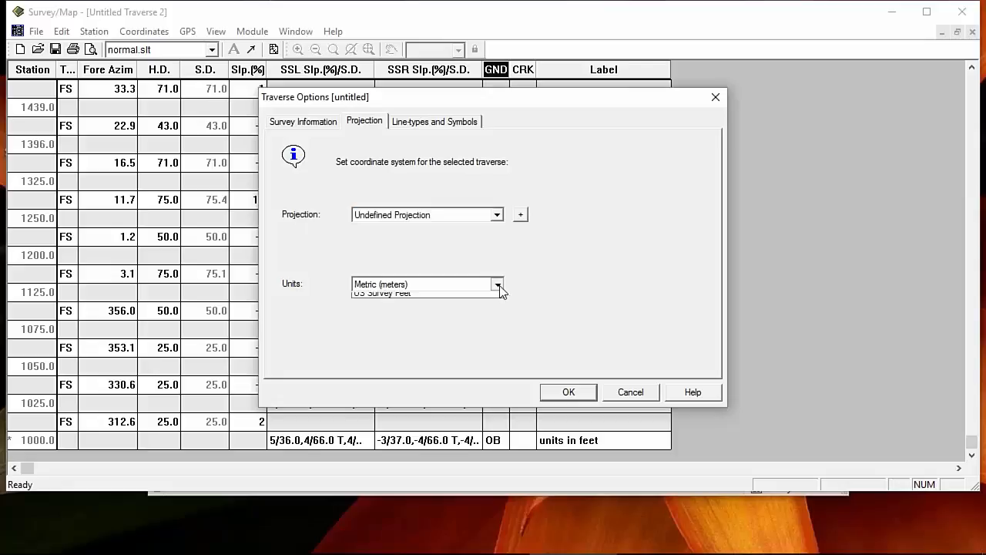
{"action": "left_click", "coordinate": [389, 308]}
{"action": "left_click", "coordinate": [565, 394]}
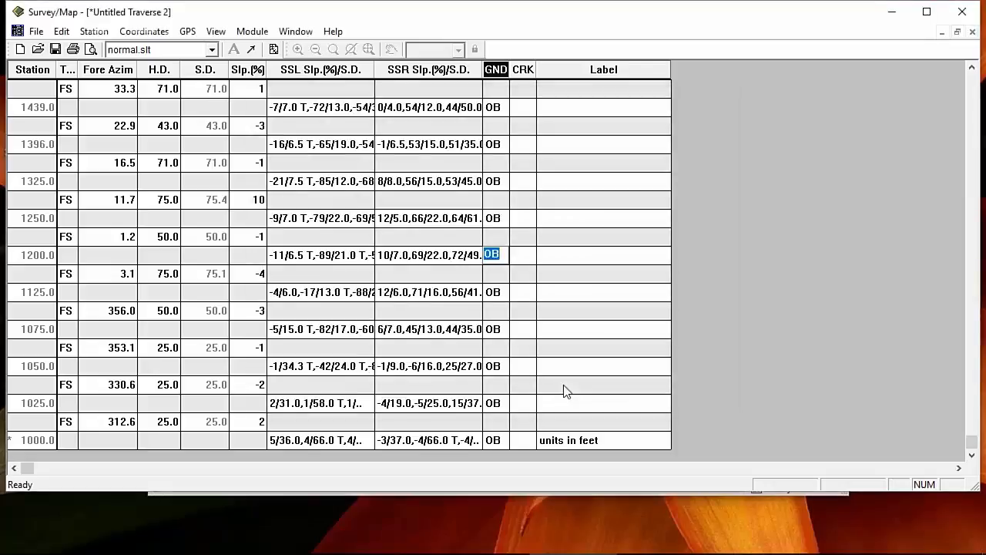
Step: Save the traverse as ipad.tr1 in the Forestry Webinar folder
{"action": "left_click", "coordinate": [55, 50]}
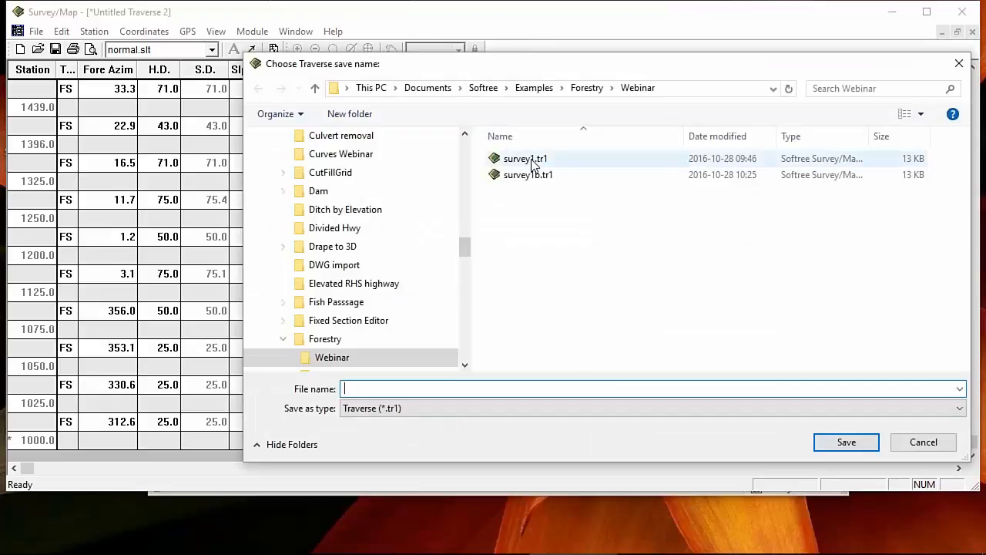
{"action": "left_click", "coordinate": [532, 160]}
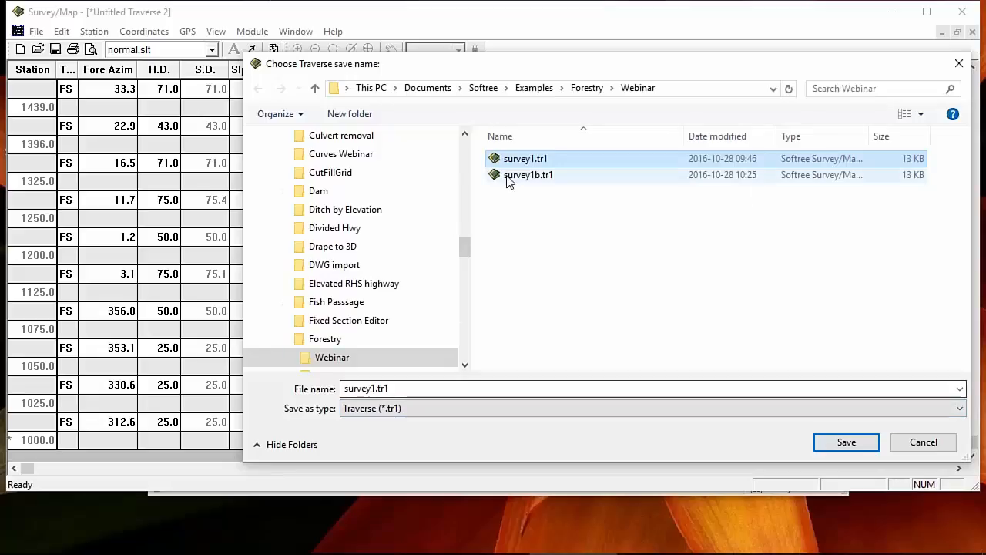
{"action": "left_click", "coordinate": [425, 388]}
{"action": "double_click", "coordinate": [373, 387]}
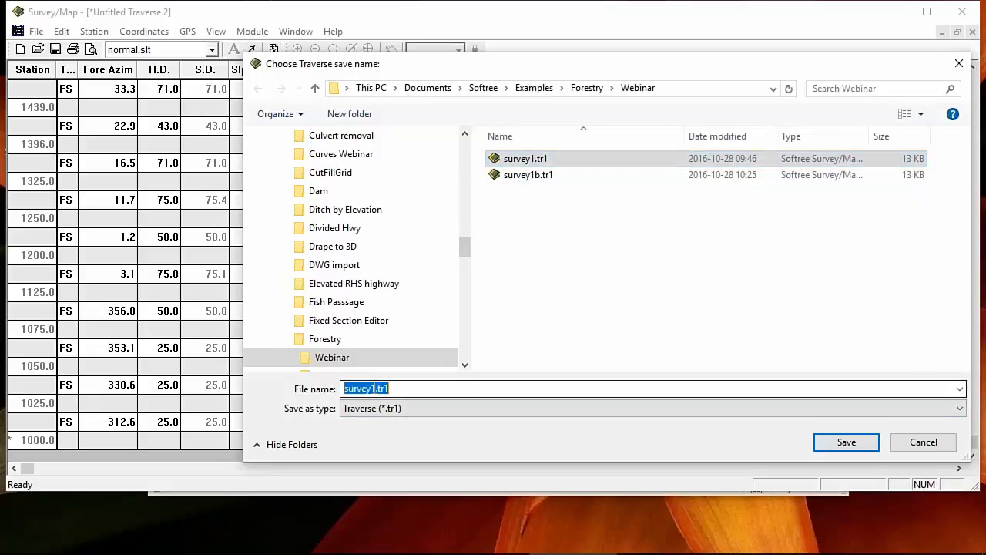
{"action": "key", "text": "BackSpace"}
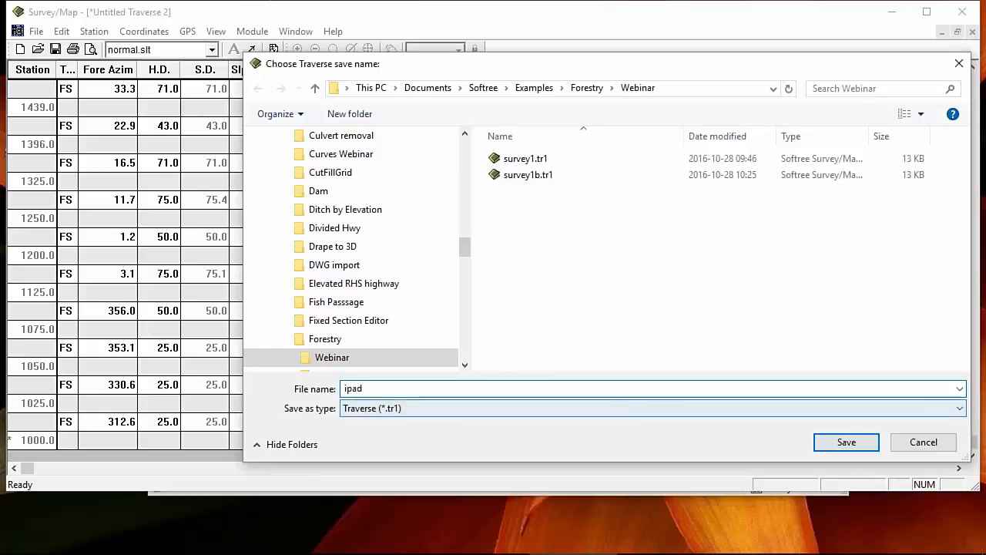
{"action": "left_click", "coordinate": [843, 442]}
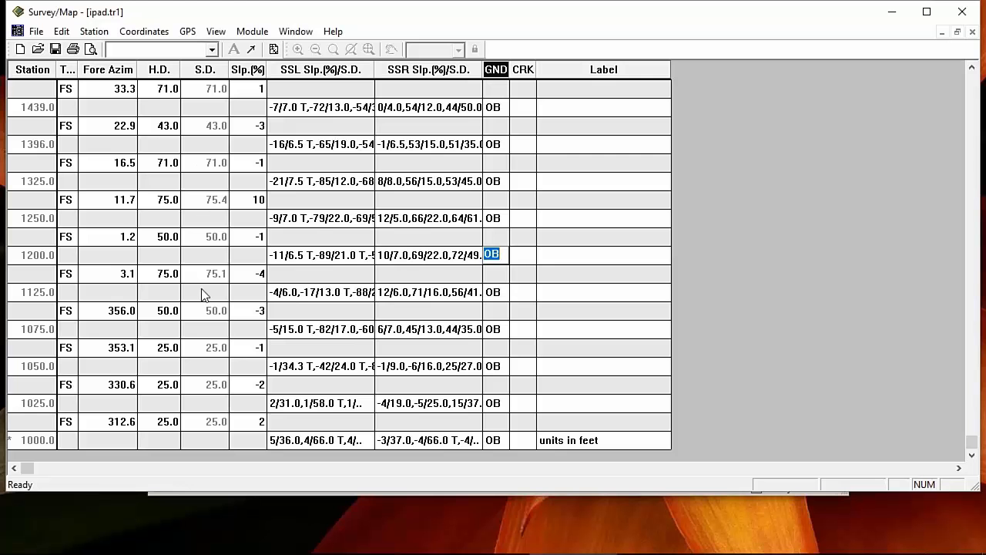
{"action": "key", "text": "Up"}
{"action": "key", "text": "Up"}
{"action": "key", "text": "Up"}
{"action": "key", "text": "Up"}
{"action": "key", "text": "Up"}
{"action": "key", "text": "Up"}
{"action": "key", "text": "Up"}
{"action": "key", "text": "Up"}
{"action": "key", "text": "Up"}
{"action": "key", "text": "Up"}
{"action": "key", "text": "Up"}
{"action": "key", "text": "Up"}
{"action": "key", "text": "Up"}
{"action": "key", "text": "Up"}
{"action": "key", "text": "Up"}
{"action": "key", "text": "Up"}
{"action": "key", "text": "Up"}
{"action": "key", "text": "Up"}
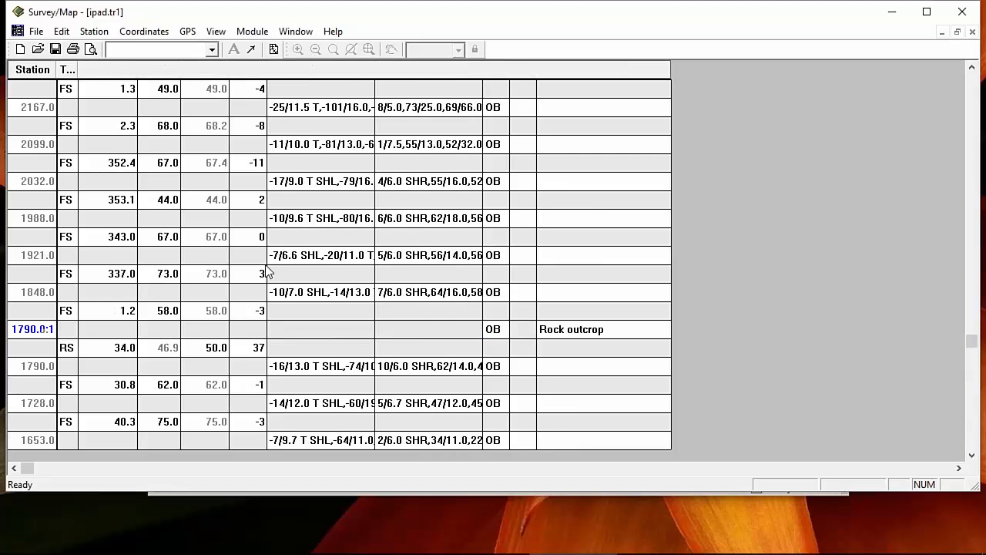
{"action": "scroll", "coordinate": [271, 273], "scroll_direction": "down", "scroll_amount": 2}
{"action": "scroll", "coordinate": [274, 268], "scroll_direction": "up", "scroll_amount": 5}
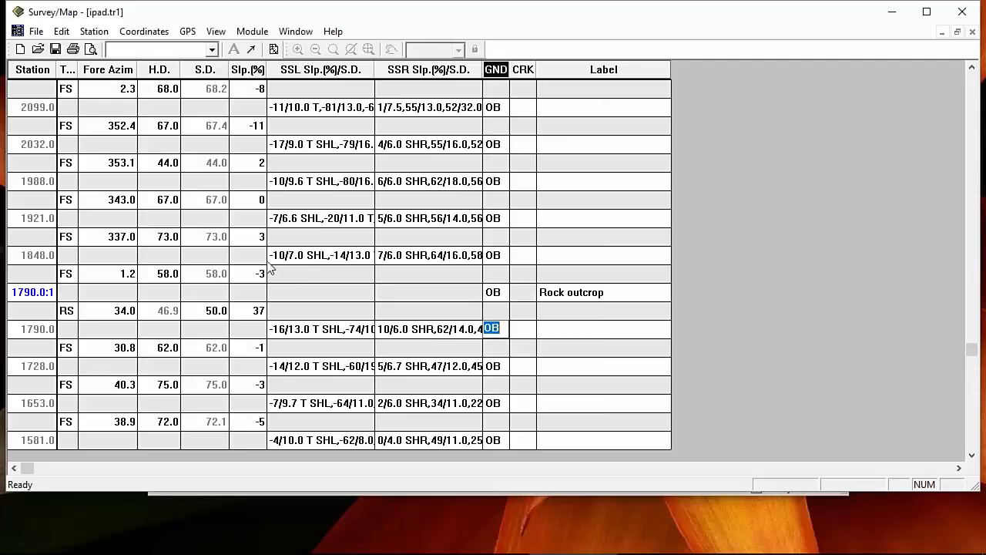
{"action": "left_click", "coordinate": [36, 293]}
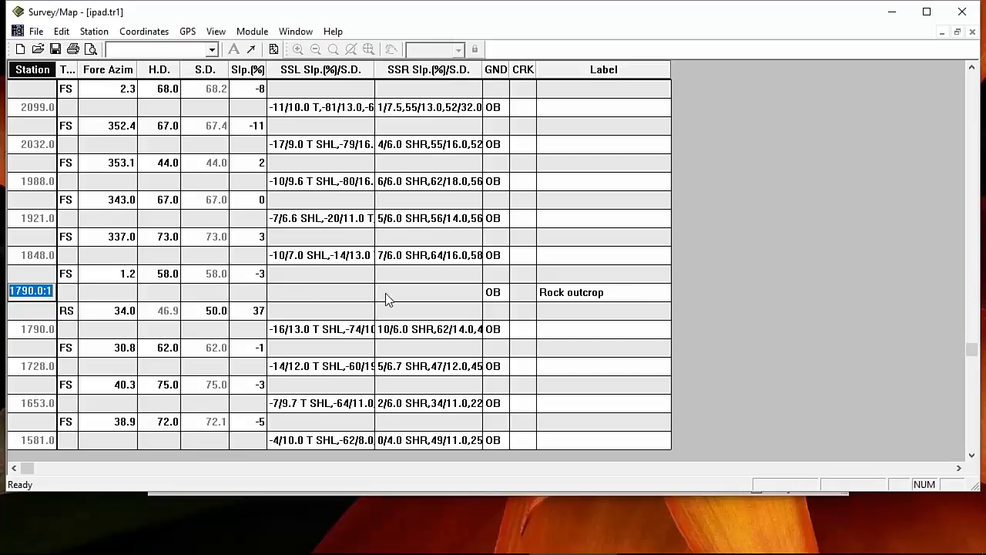
{"action": "scroll", "coordinate": [387, 297], "scroll_direction": "up", "scroll_amount": 2}
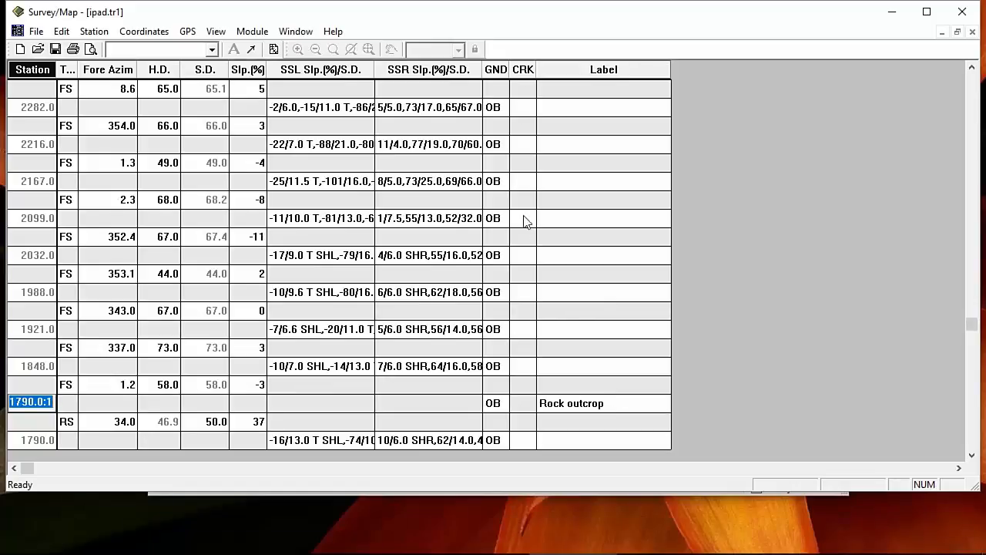
{"action": "scroll", "coordinate": [545, 327], "scroll_direction": "down", "scroll_amount": 10}
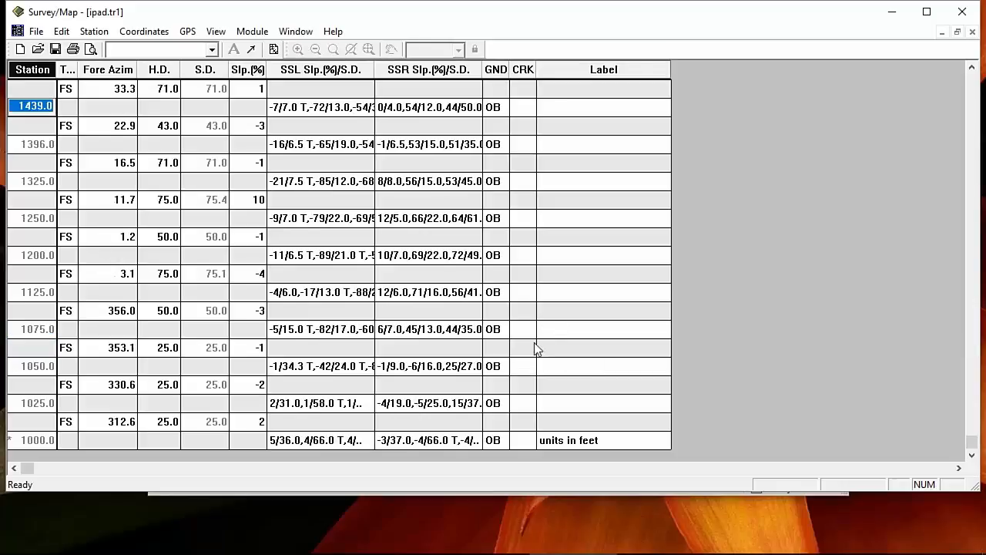
{"action": "scroll", "coordinate": [538, 349], "scroll_direction": "up", "scroll_amount": 7}
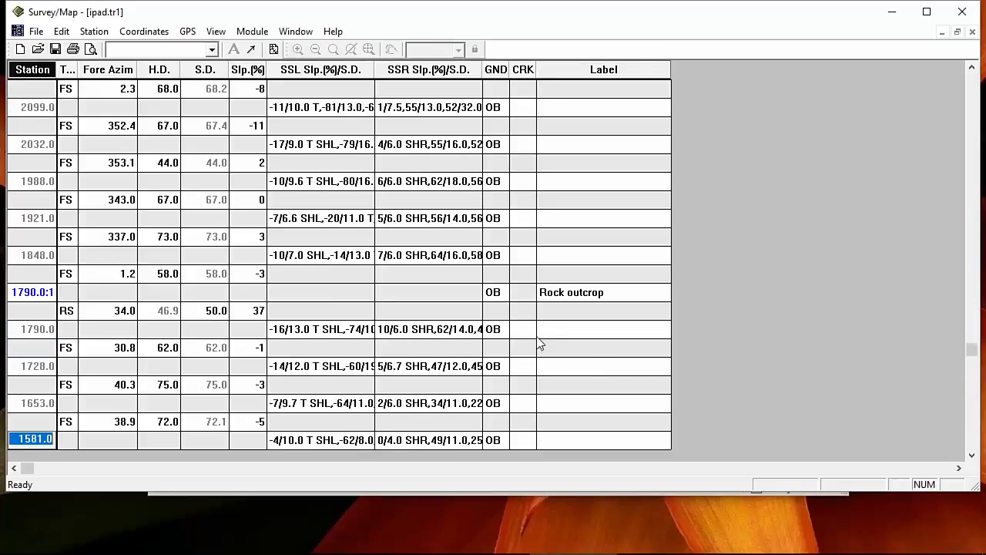
{"action": "scroll", "coordinate": [539, 344], "scroll_direction": "down", "scroll_amount": 2}
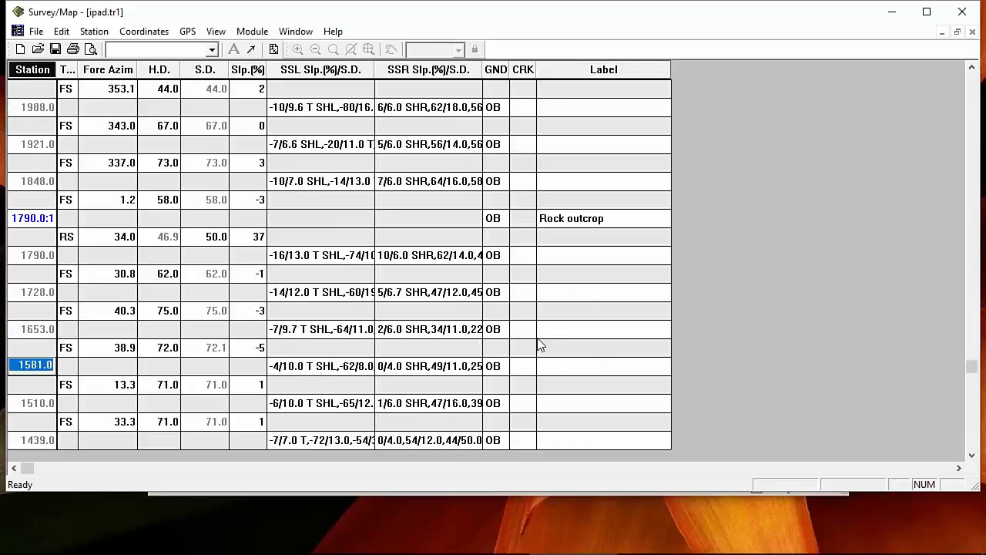
Step: Give station 1581.0 a CRK culvert diameter of 36 and save ipad.tr1
{"action": "left_click", "coordinate": [525, 370]}
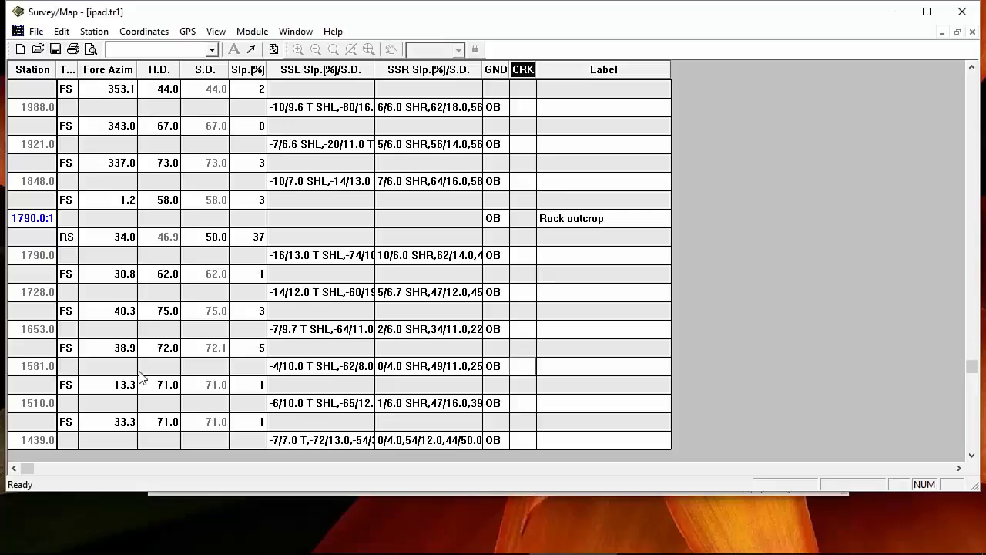
{"action": "double_click", "coordinate": [525, 367]}
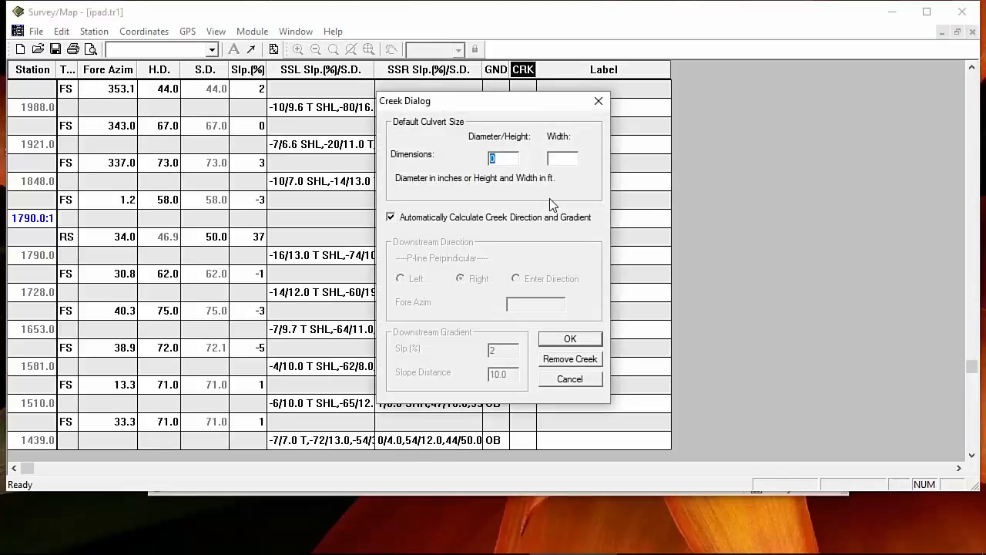
{"action": "type", "text": "36"}
{"action": "left_click", "coordinate": [571, 344]}
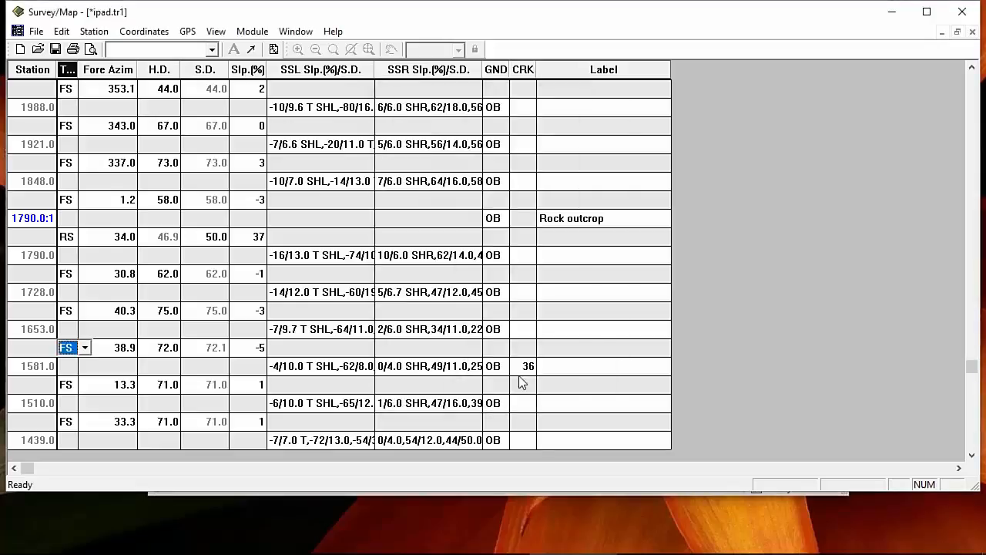
{"action": "left_click", "coordinate": [55, 48]}
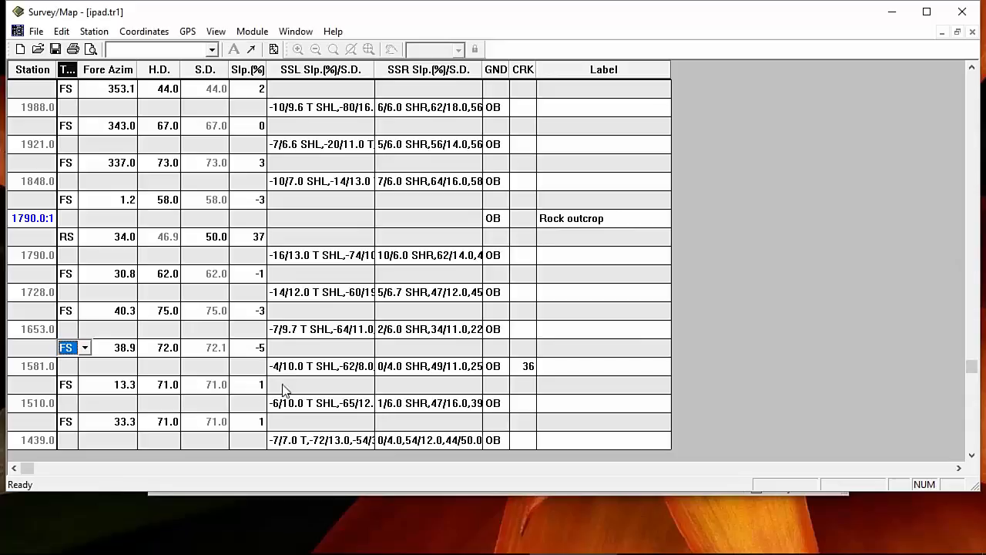
Step: Switch to Location Design and create a new design from only the ipad.tr1 traverse
{"action": "left_click", "coordinate": [252, 31]}
{"action": "left_click", "coordinate": [200, 51]}
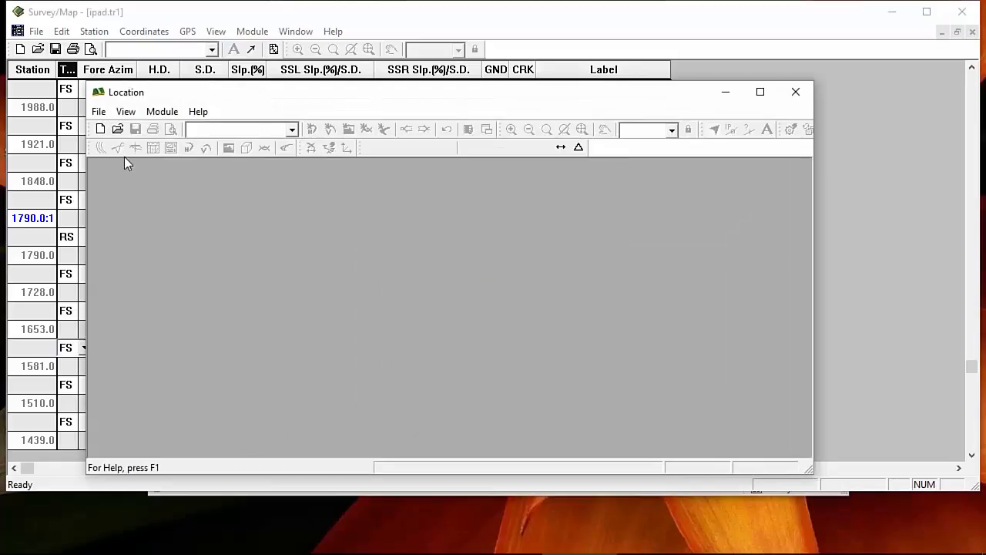
{"action": "left_click", "coordinate": [100, 131]}
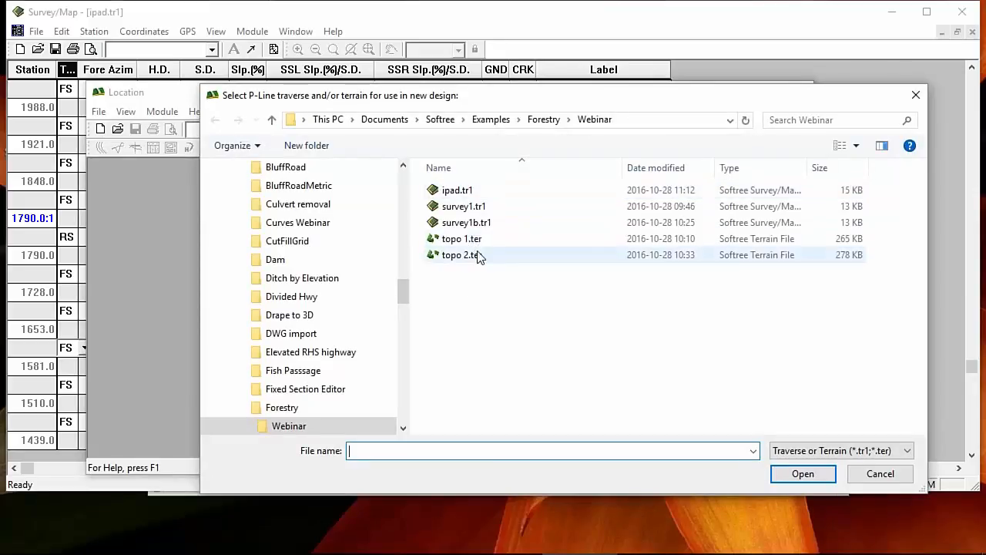
{"action": "left_click", "coordinate": [466, 190]}
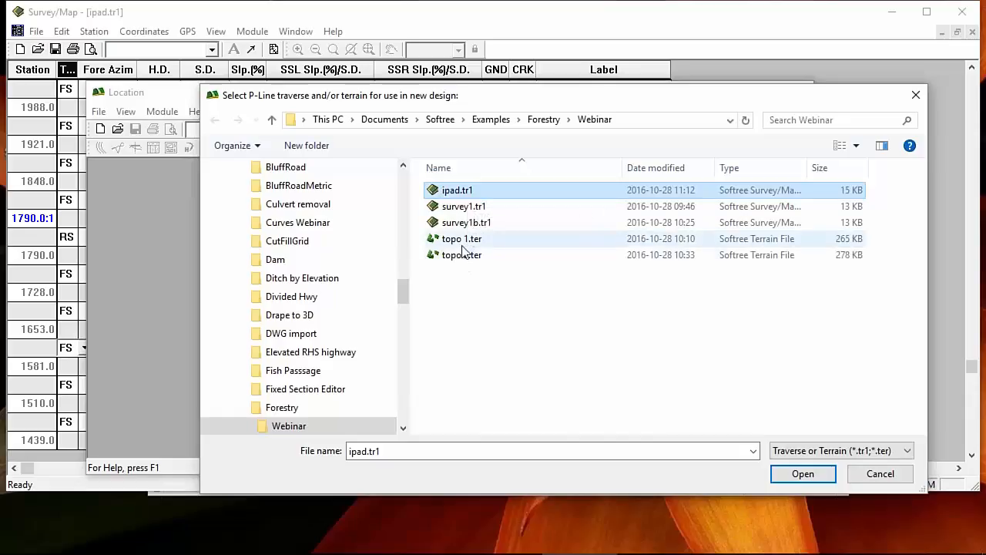
{"action": "left_click", "coordinate": [463, 238], "text": "ctrl"}
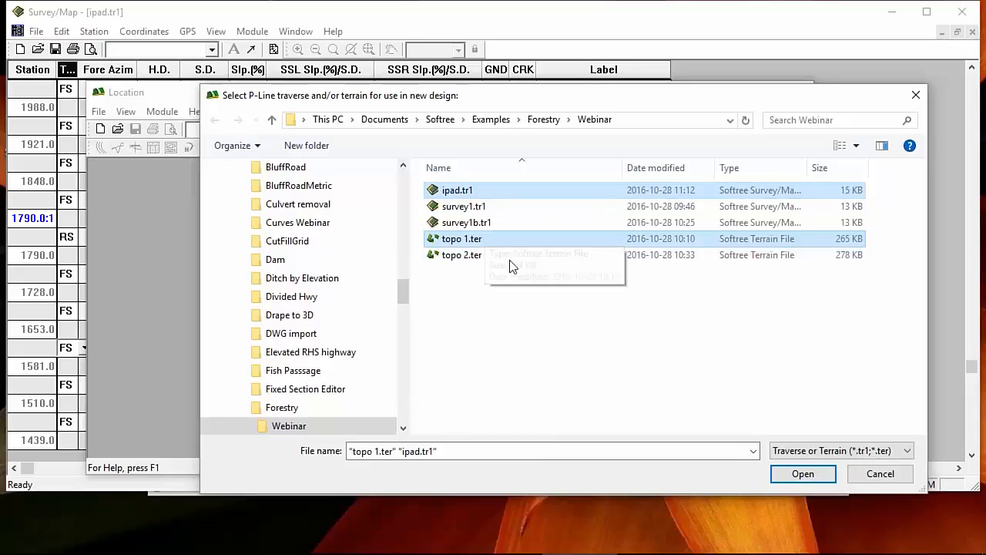
{"action": "left_click", "coordinate": [446, 245]}
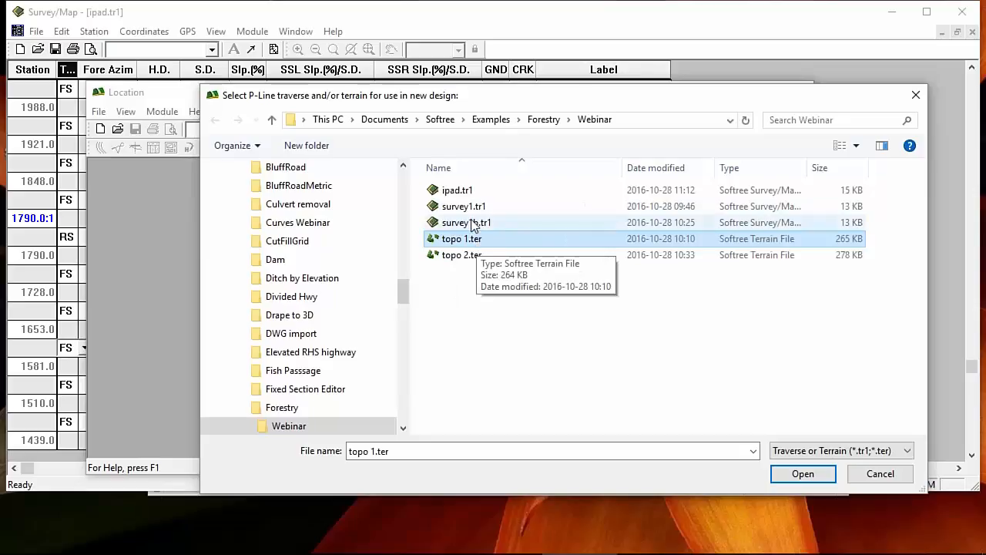
{"action": "left_click", "coordinate": [462, 191]}
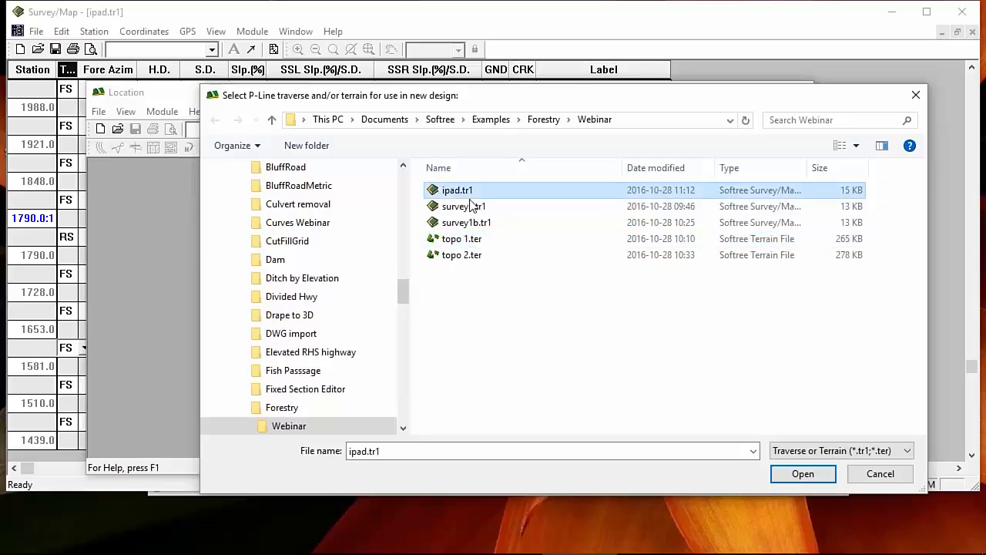
{"action": "left_click", "coordinate": [803, 474]}
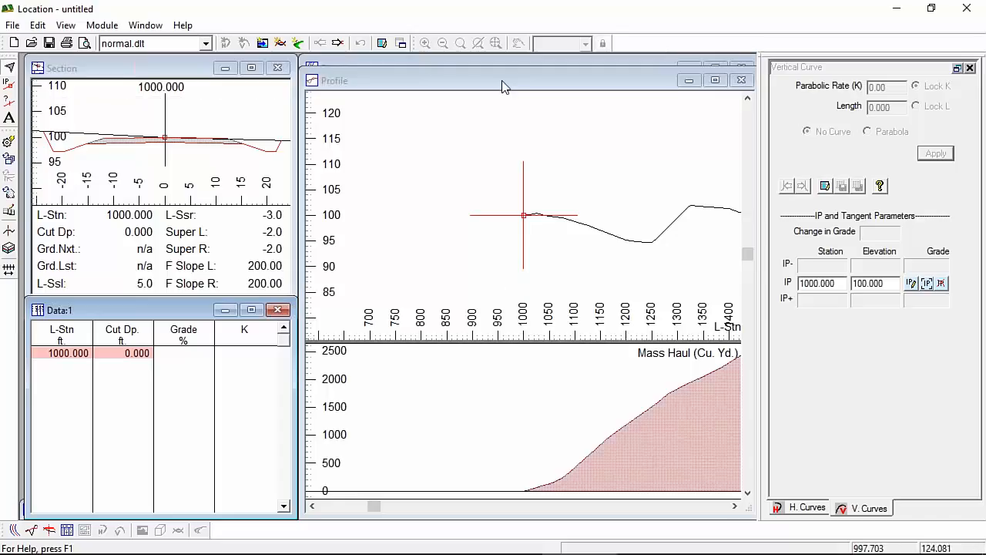
Step: Bring the plan view forward, pan along the road centreline, then activate the cross-section view
{"action": "left_click", "coordinate": [509, 62]}
{"action": "scroll", "coordinate": [539, 143], "scroll_direction": "up", "scroll_amount": 1}
{"action": "middle_click_drag", "start_coordinate": [533, 137], "coordinate": [515, 331]}
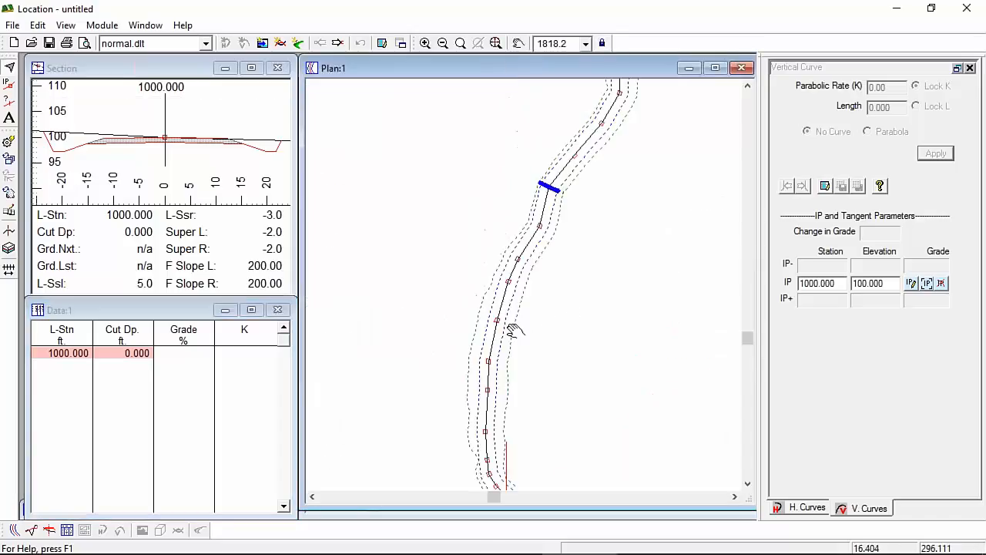
{"action": "scroll", "coordinate": [531, 306], "scroll_direction": "down", "scroll_amount": 3}
{"action": "scroll", "coordinate": [528, 308], "scroll_direction": "down", "scroll_amount": 2}
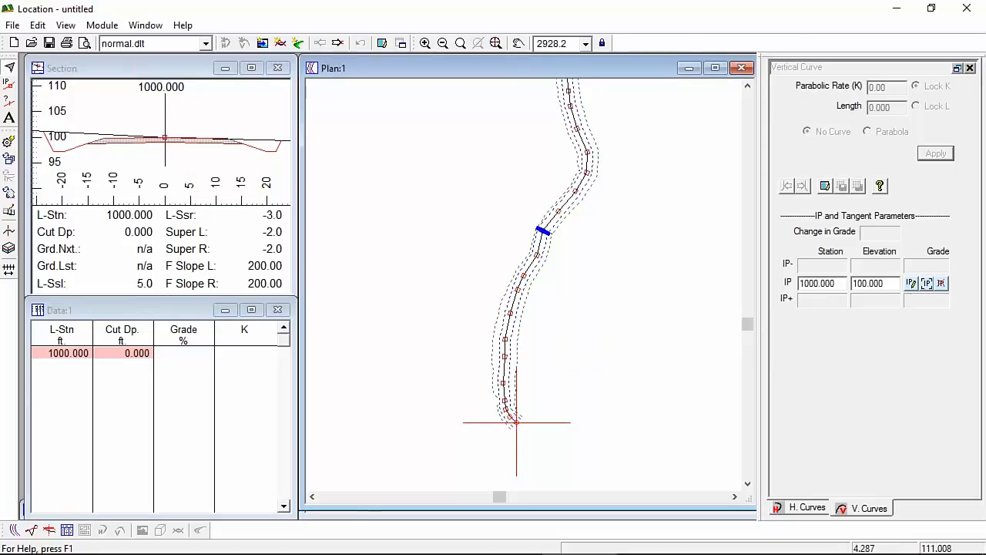
{"action": "left_click", "coordinate": [112, 154]}
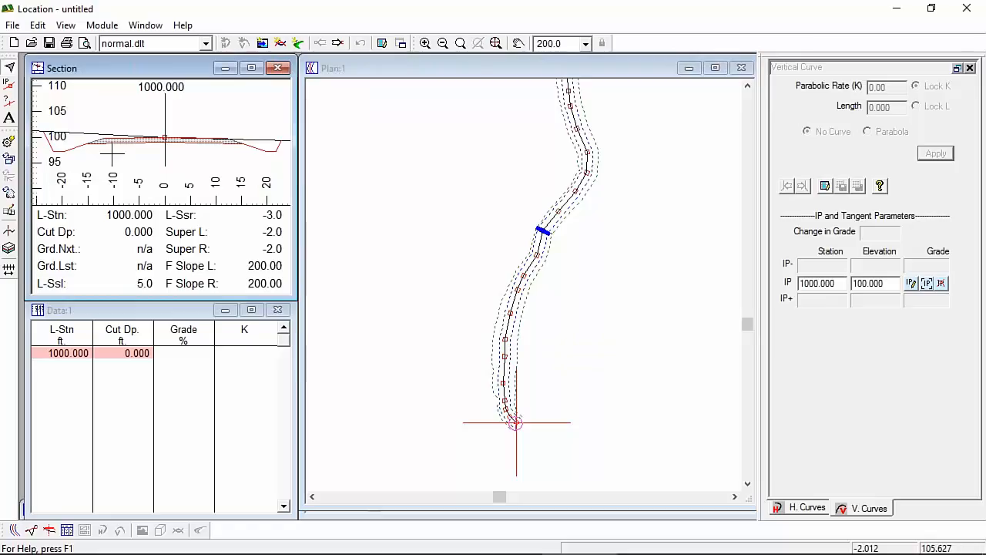
Step: Open the road template table, preview the Rural and Resource templates, and cancel the Save and Open table dialogs
{"action": "left_click", "coordinate": [11, 230]}
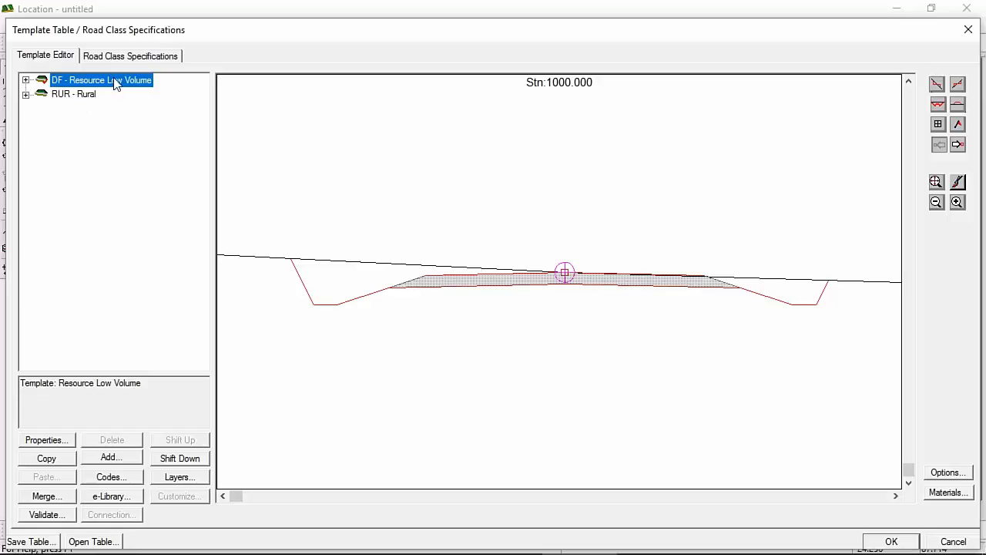
{"action": "left_click", "coordinate": [86, 98]}
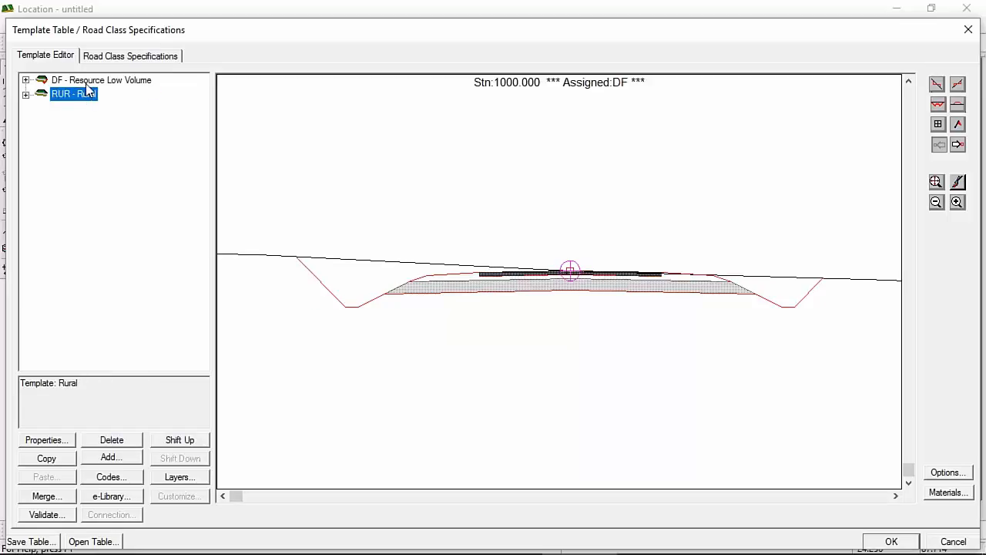
{"action": "left_click", "coordinate": [85, 82]}
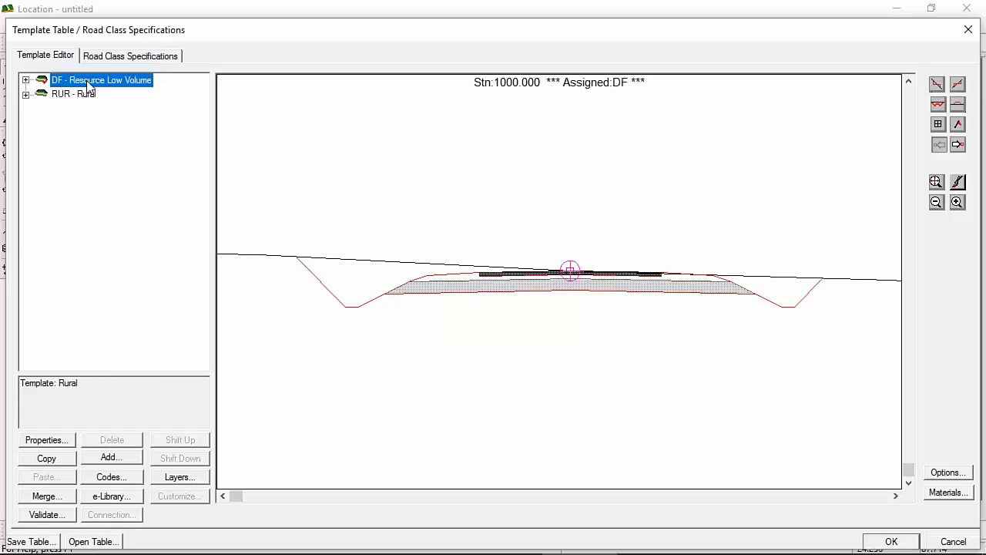
{"action": "left_click", "coordinate": [37, 540]}
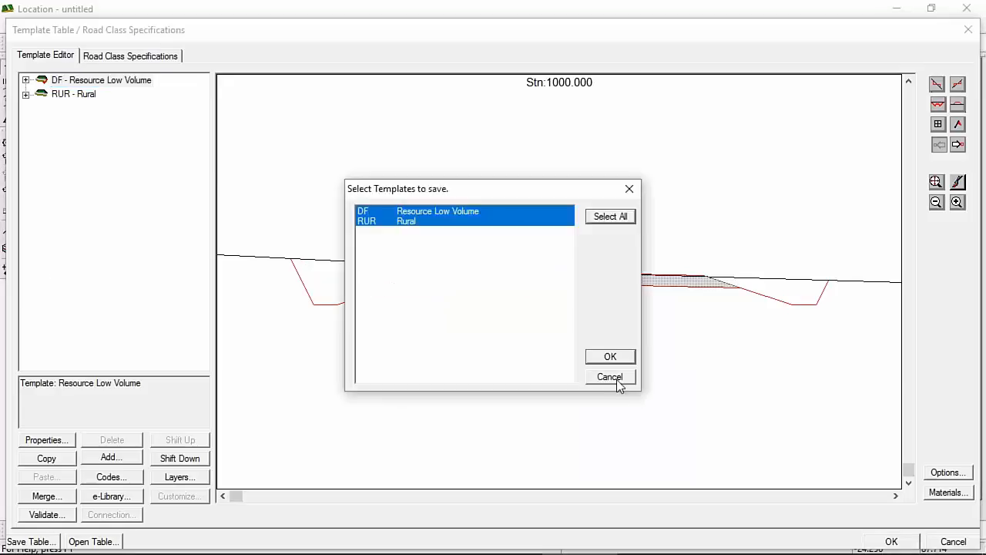
{"action": "left_click", "coordinate": [610, 376]}
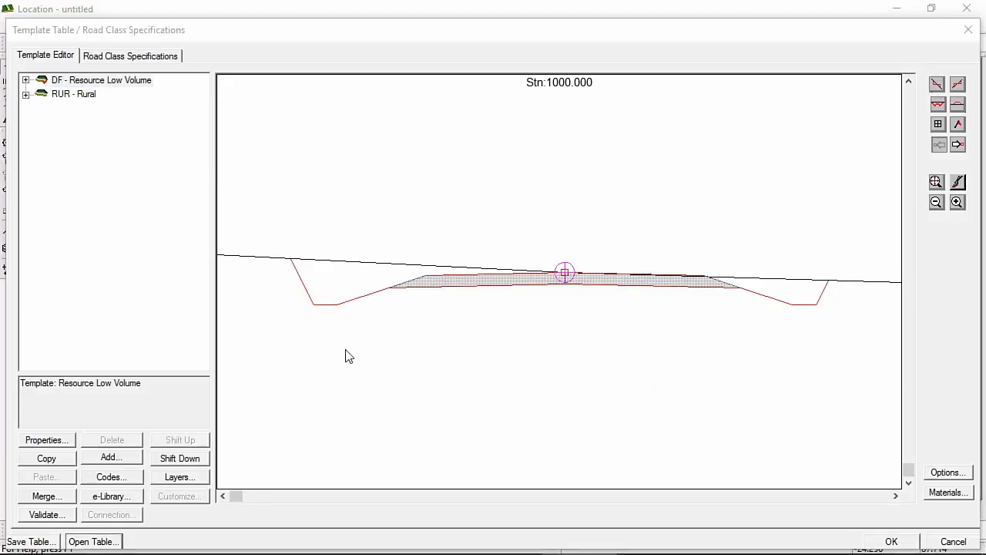
{"action": "left_click", "coordinate": [509, 391]}
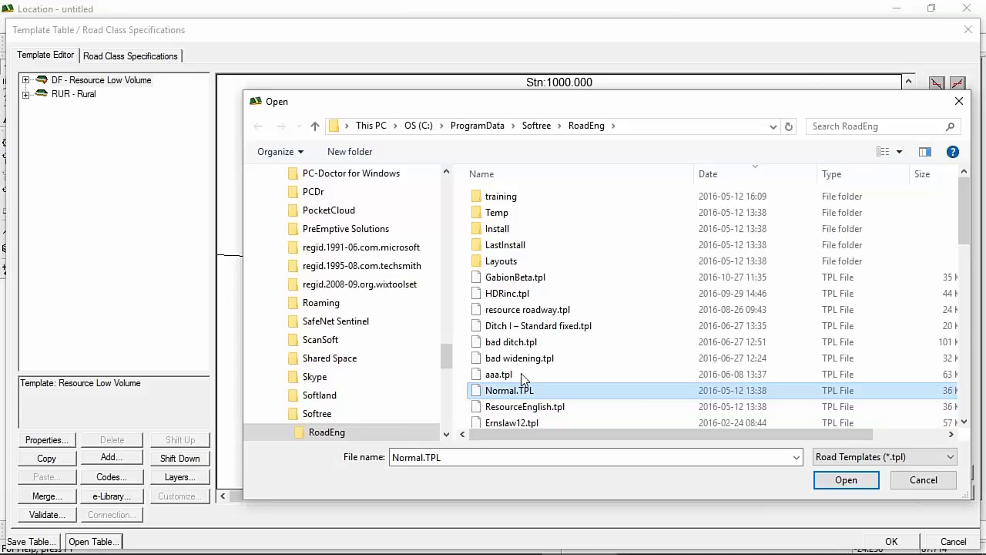
{"action": "left_click", "coordinate": [508, 391]}
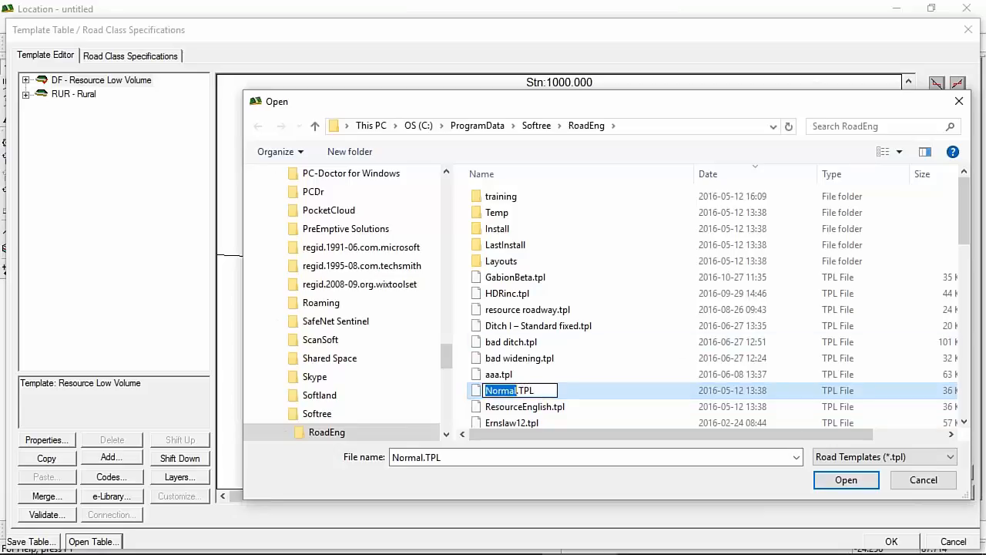
{"action": "left_click", "coordinate": [923, 480]}
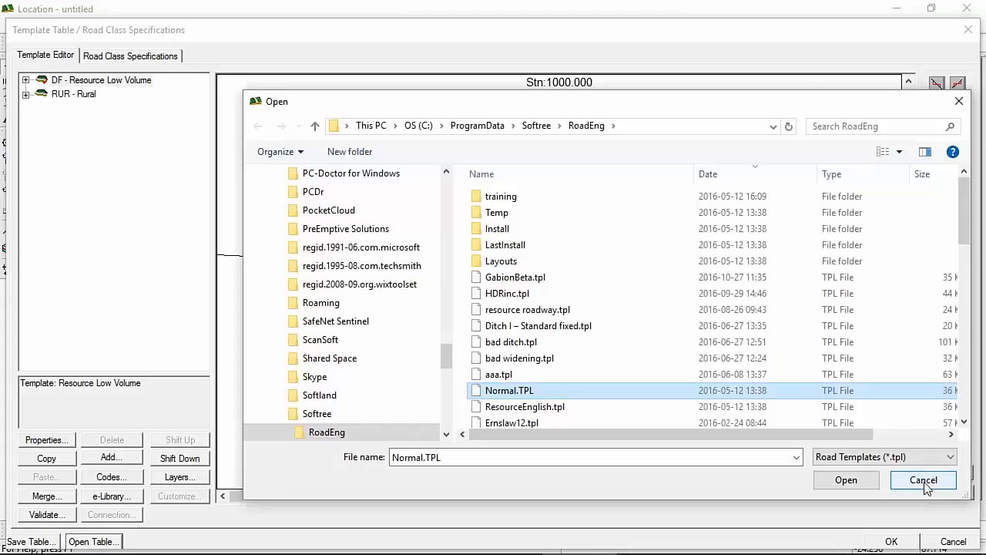
{"action": "left_click", "coordinate": [925, 481]}
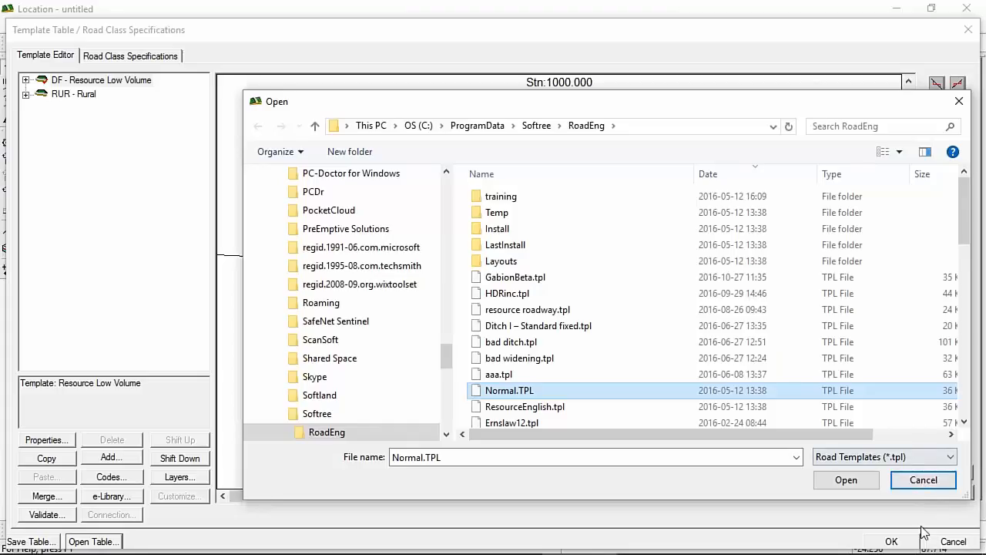
Step: Expand the Resource Low Volume and Rural templates and open Resource I-left's component properties
{"action": "left_click", "coordinate": [26, 81]}
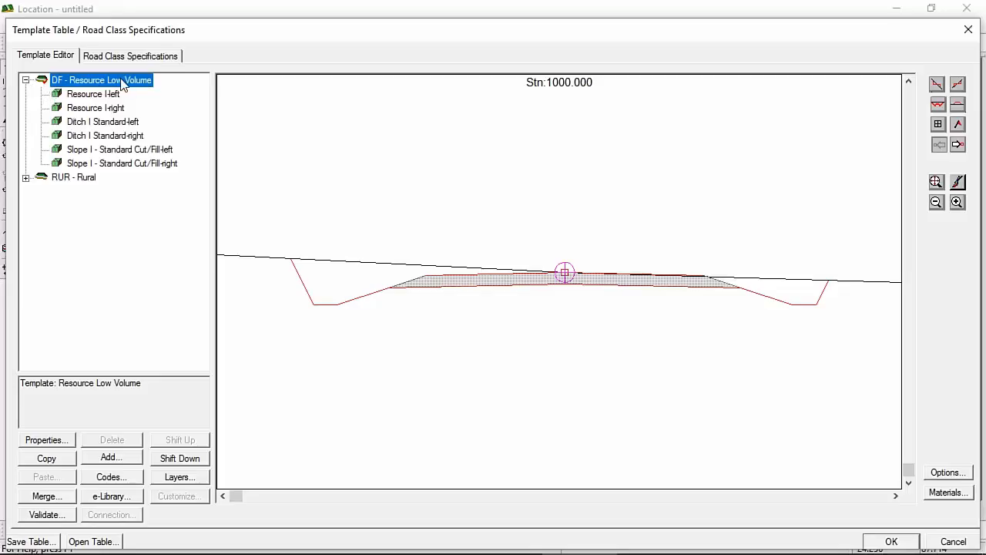
{"action": "left_click", "coordinate": [94, 95]}
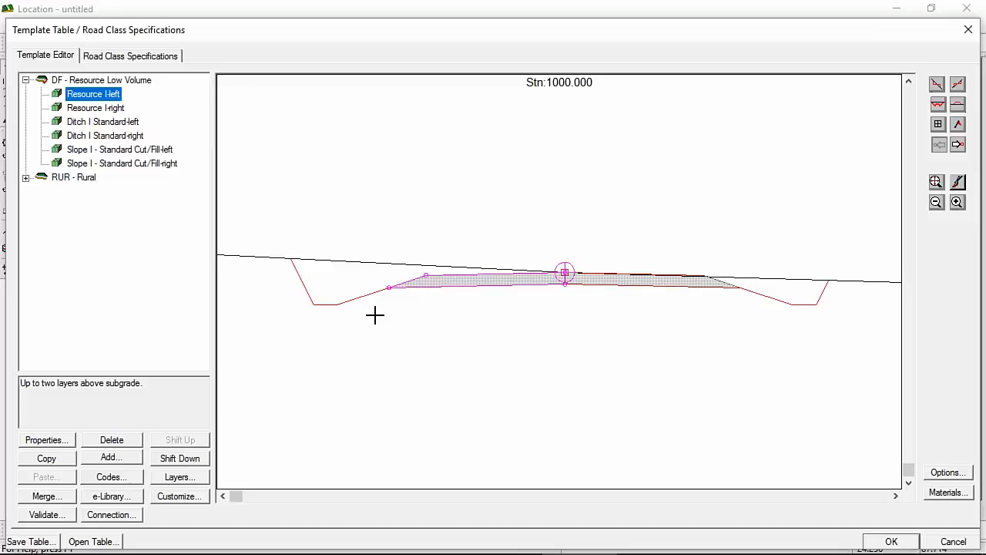
{"action": "left_click", "coordinate": [25, 178]}
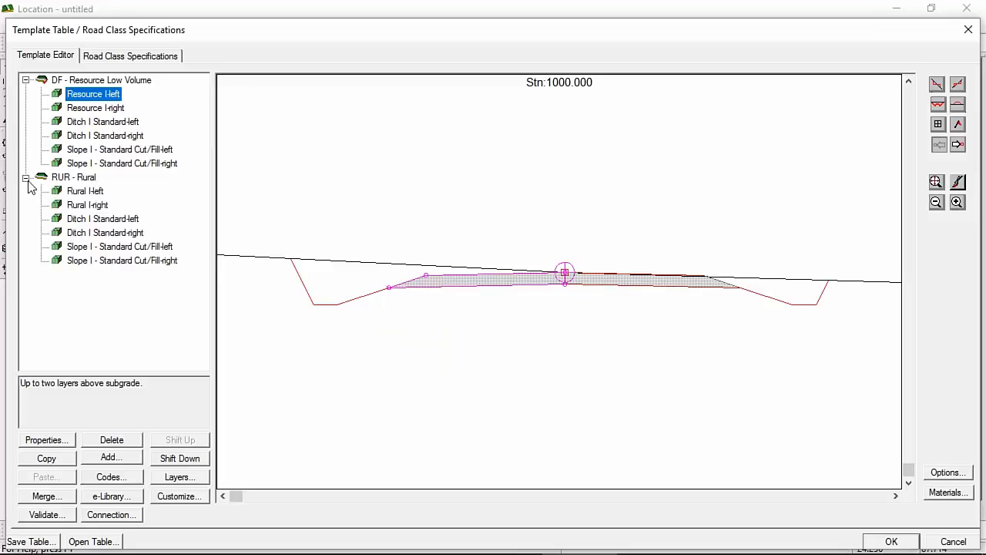
{"action": "left_click", "coordinate": [86, 192]}
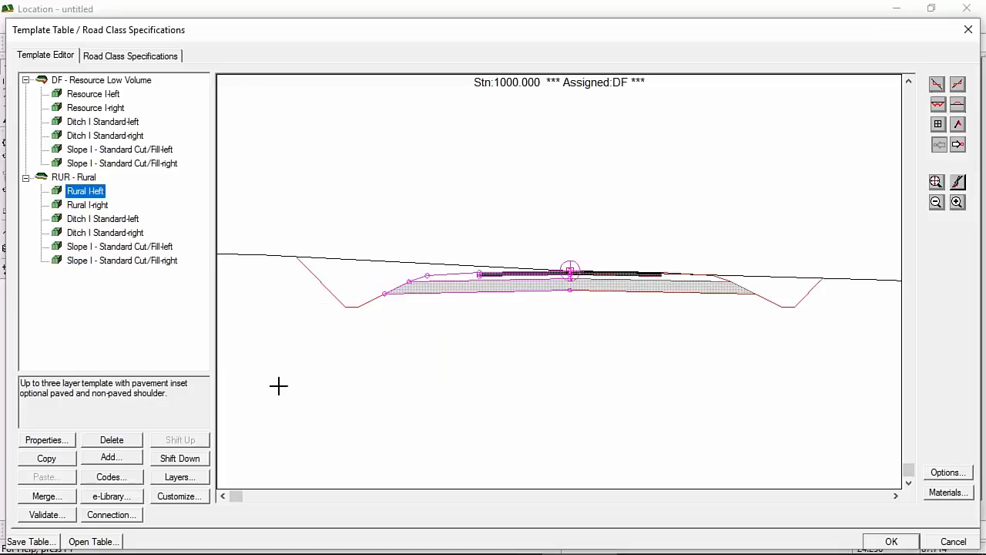
{"action": "mouse_move", "coordinate": [484, 285]}
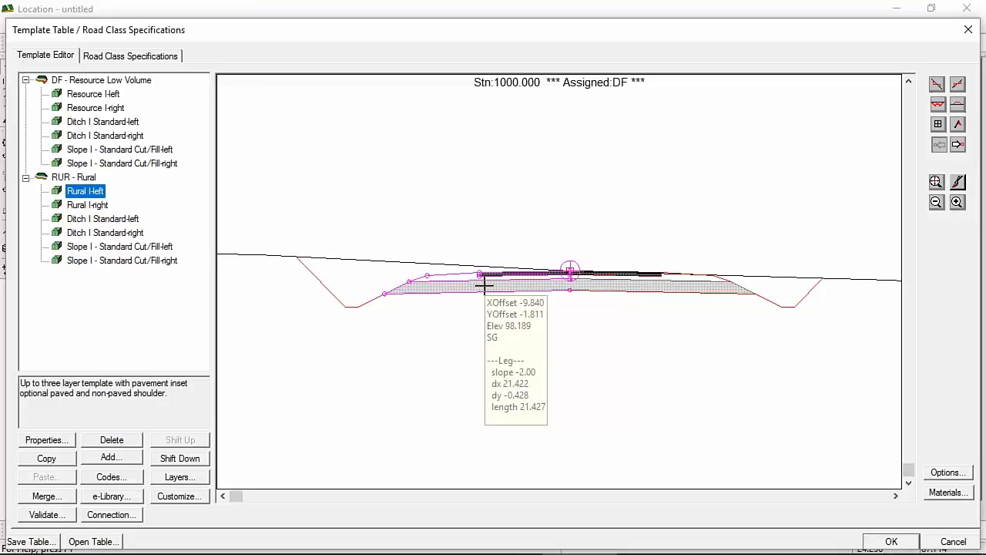
{"action": "left_click", "coordinate": [95, 93]}
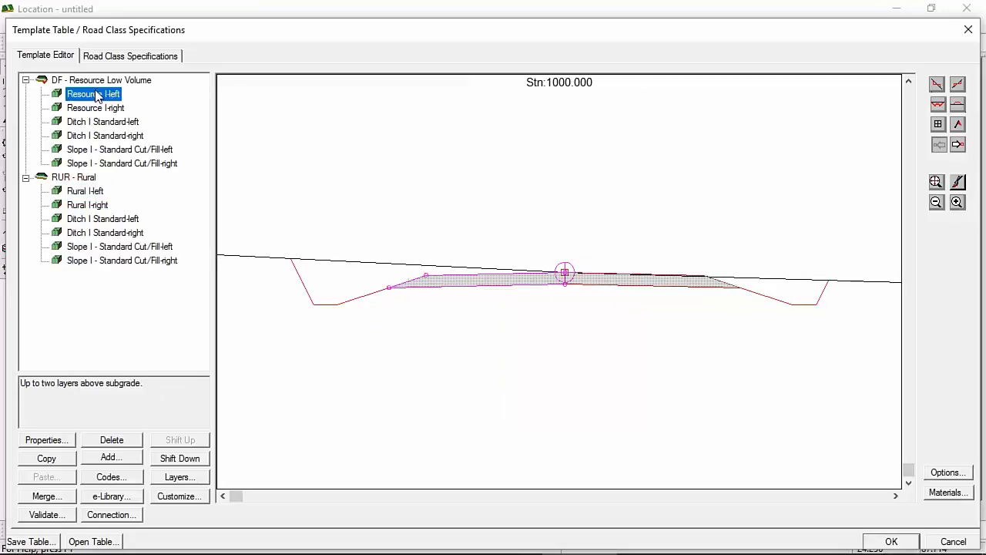
{"action": "double_click", "coordinate": [96, 91]}
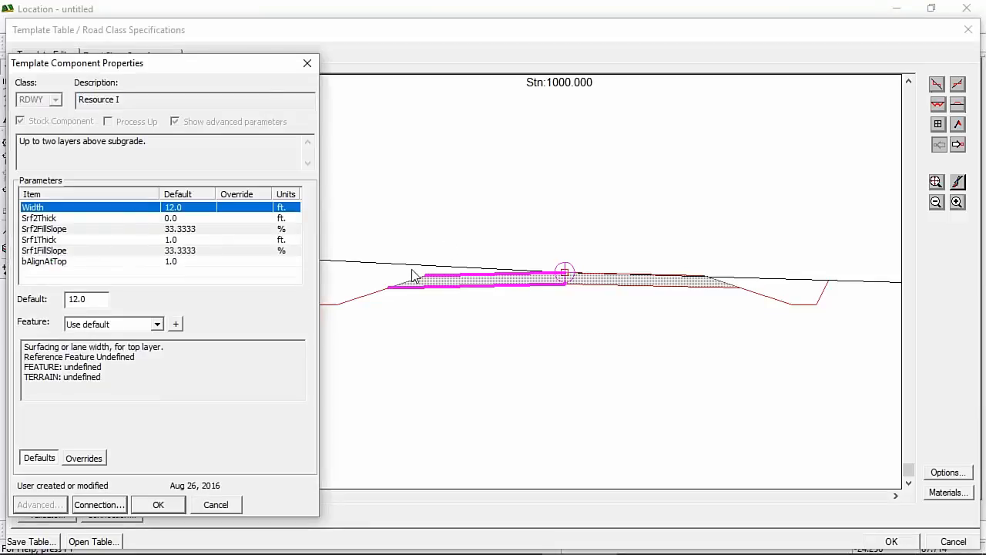
Step: Try a Srf2Thick (surface 2 thickness) value of 10 on Resource I
{"action": "left_click", "coordinate": [41, 229]}
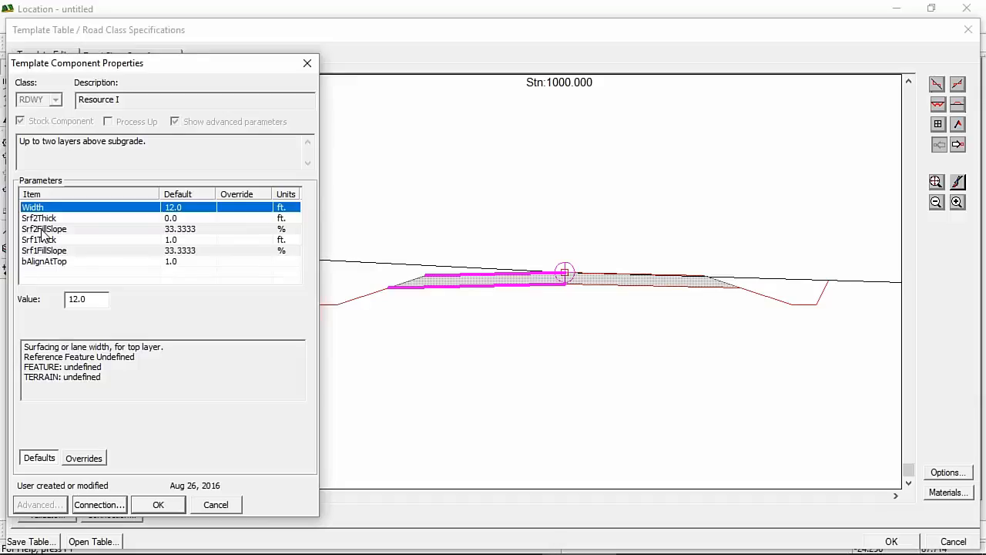
{"action": "left_click", "coordinate": [43, 250]}
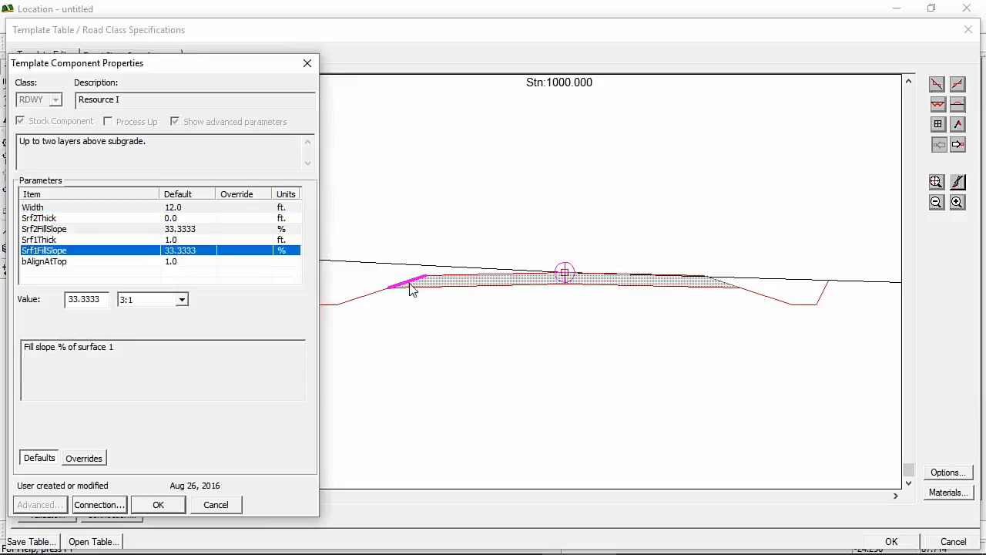
{"action": "left_click", "coordinate": [177, 220]}
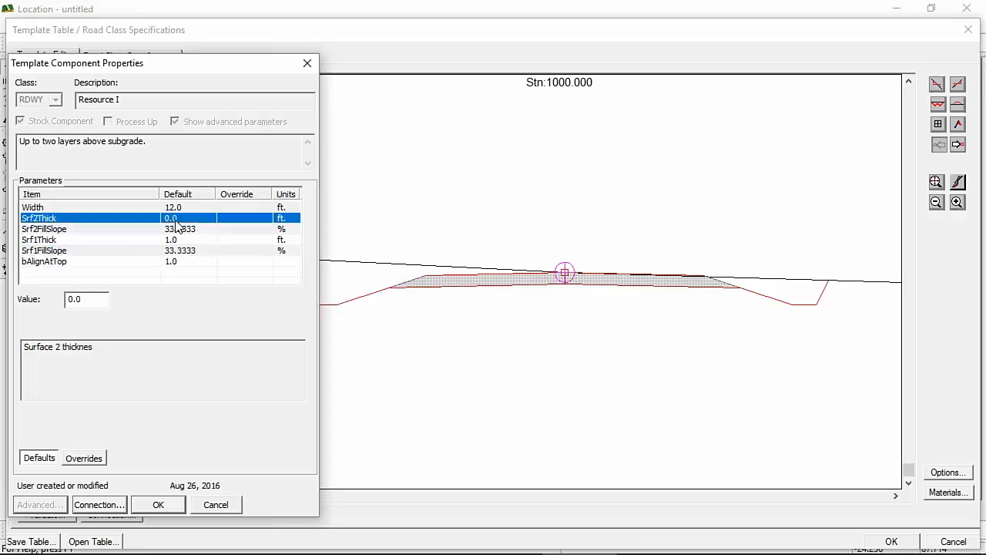
{"action": "double_click", "coordinate": [96, 299]}
{"action": "type", "text": "1"}
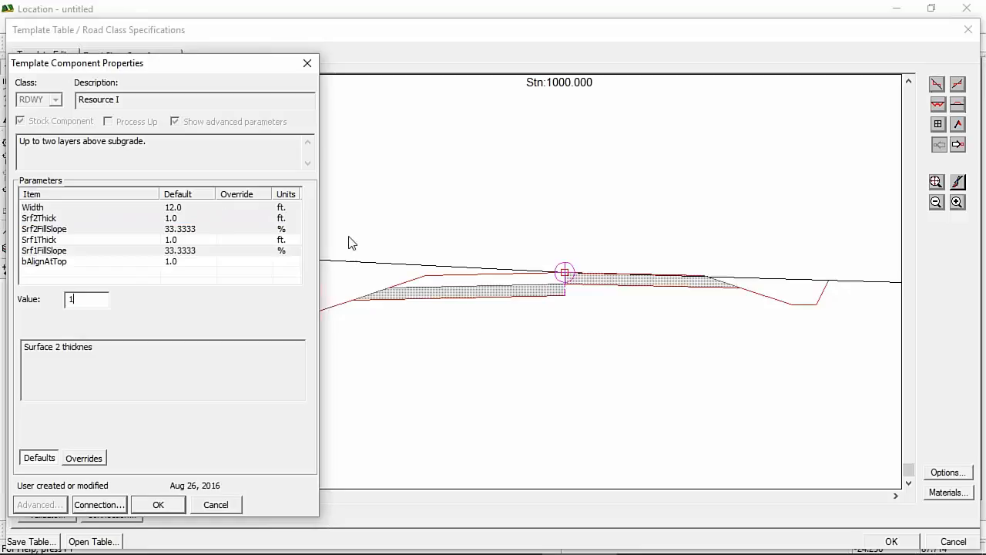
{"action": "type", "text": "0"}
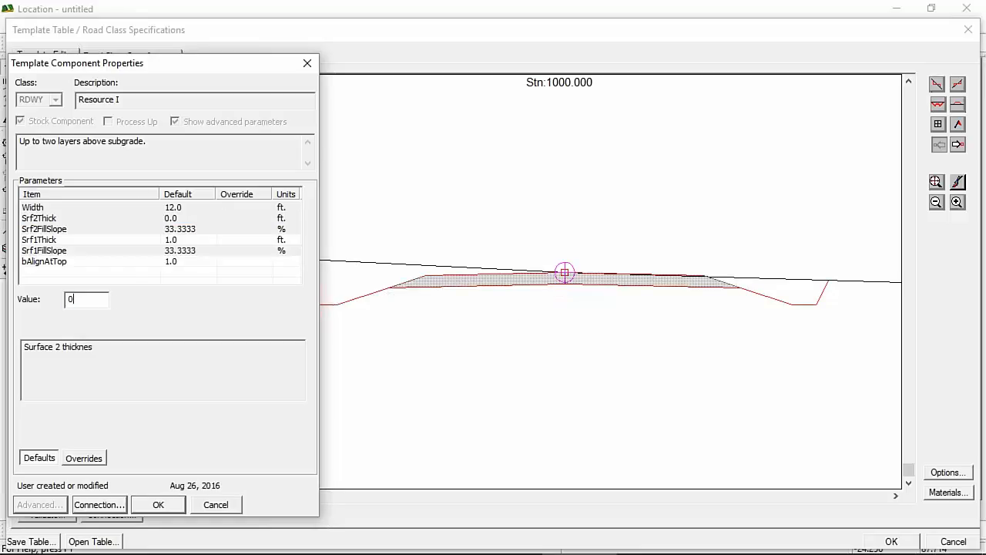
{"action": "left_click", "coordinate": [173, 242]}
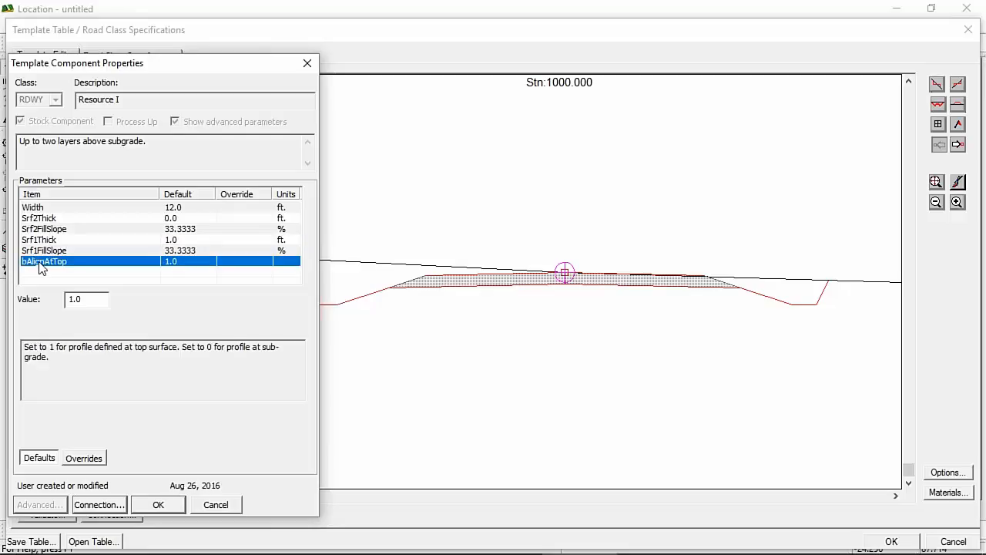
Step: Change bAlignAtTop to 0, then restore it to 1.0
{"action": "left_click", "coordinate": [42, 264]}
{"action": "left_click_drag", "start_coordinate": [92, 300], "coordinate": [60, 296]}
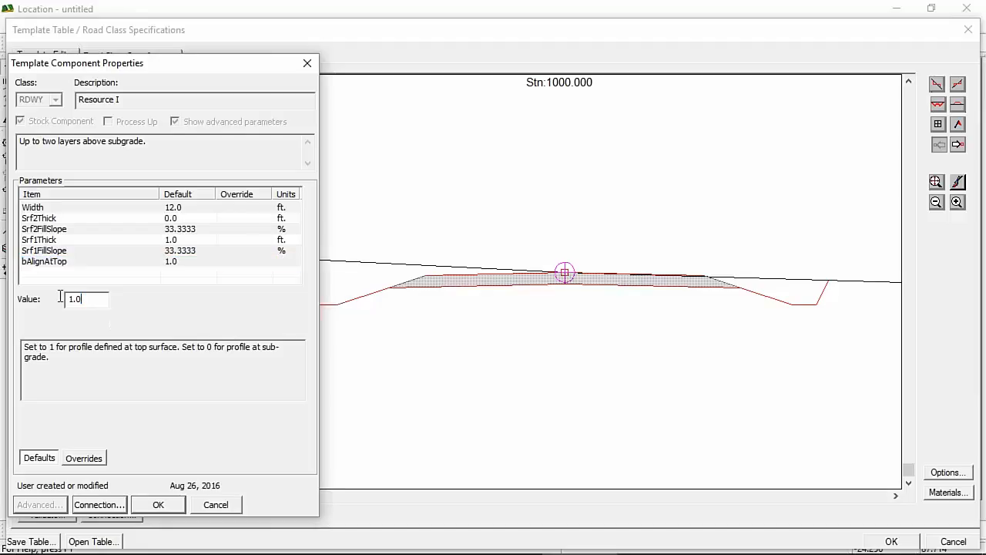
{"action": "type", "text": "0"}
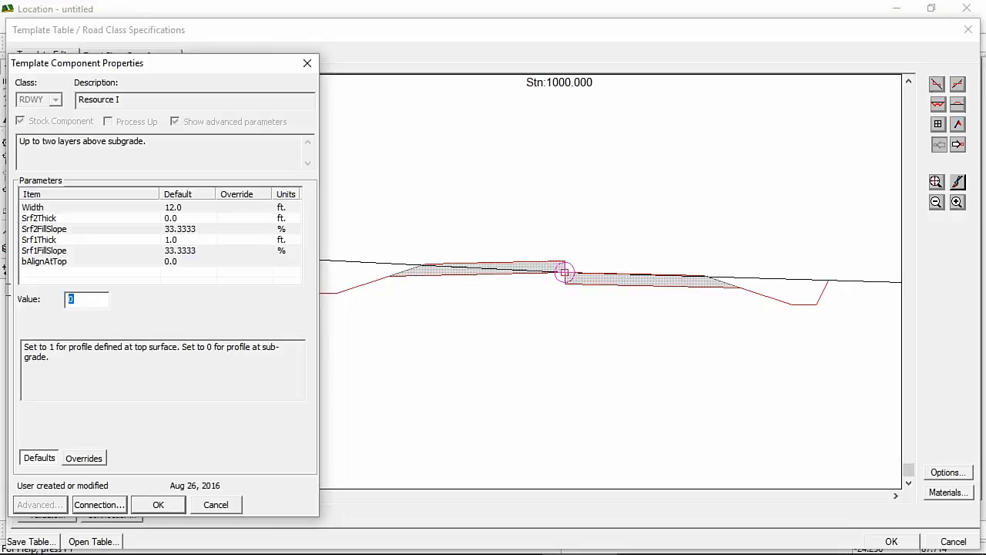
{"action": "type", "text": "1"}
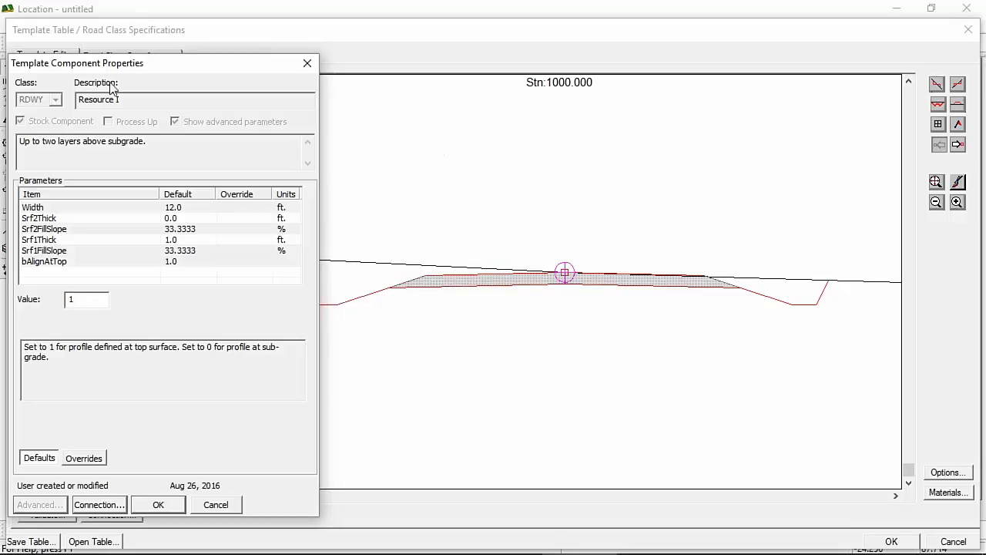
Step: Test a width of 25 instead of 12.0, view station overrides, then cancel Resource I's properties
{"action": "left_click", "coordinate": [58, 205]}
{"action": "left_click", "coordinate": [60, 208]}
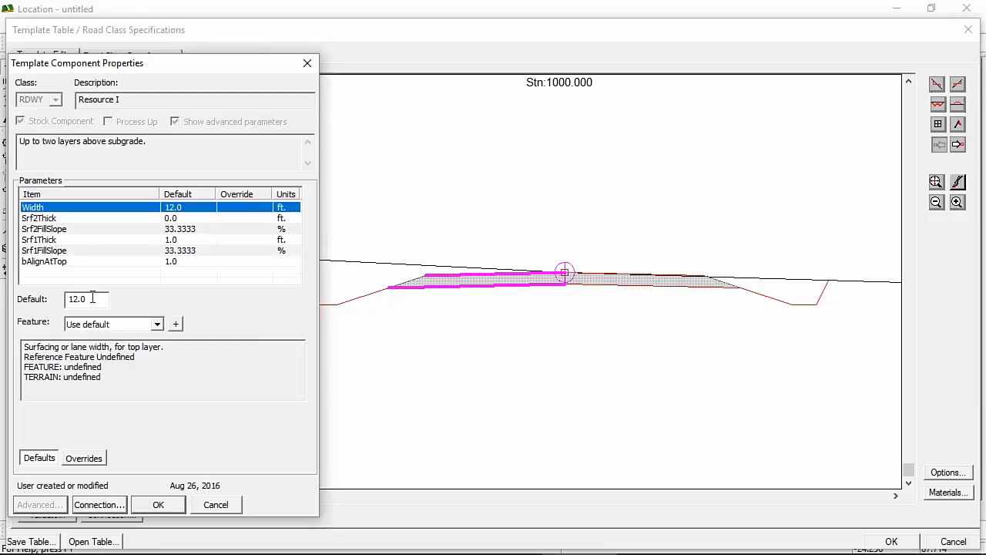
{"action": "left_click_drag", "start_coordinate": [93, 297], "coordinate": [3, 273]}
{"action": "type", "text": "5"}
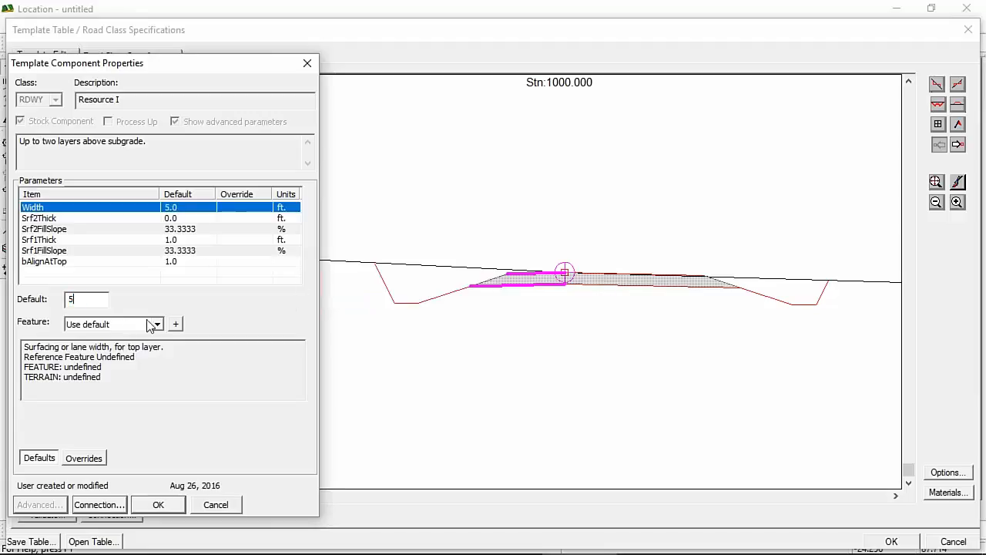
{"action": "type", "text": "25"}
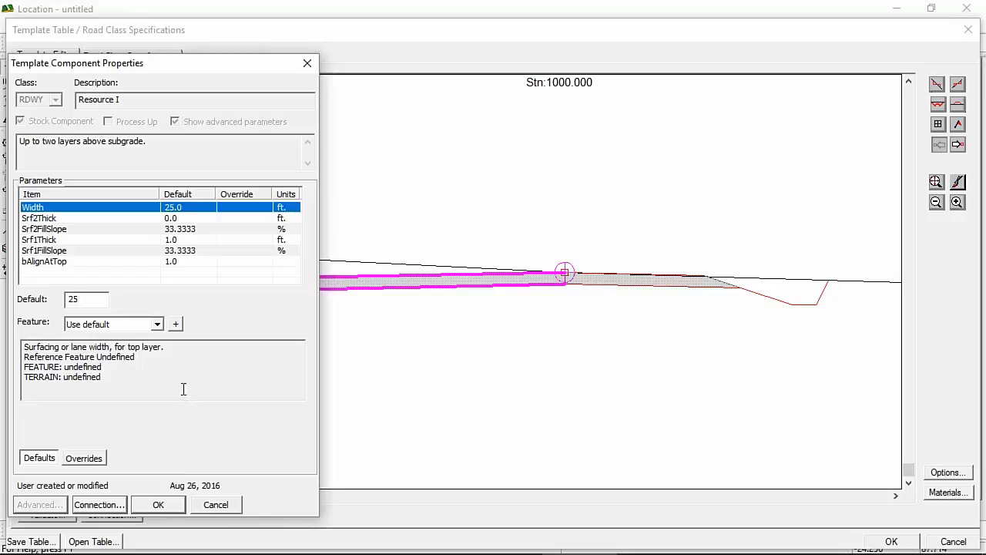
{"action": "left_click", "coordinate": [91, 460]}
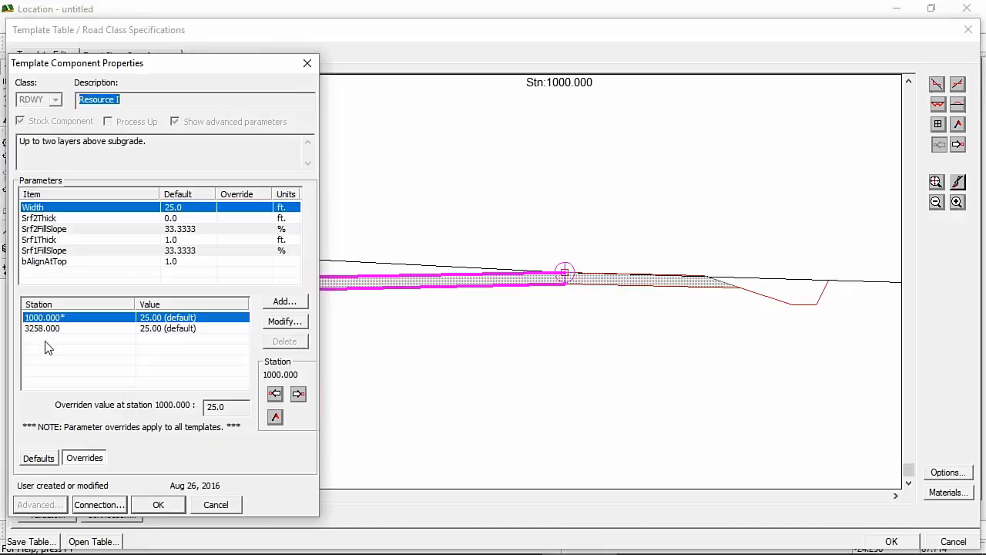
{"action": "left_click", "coordinate": [216, 504]}
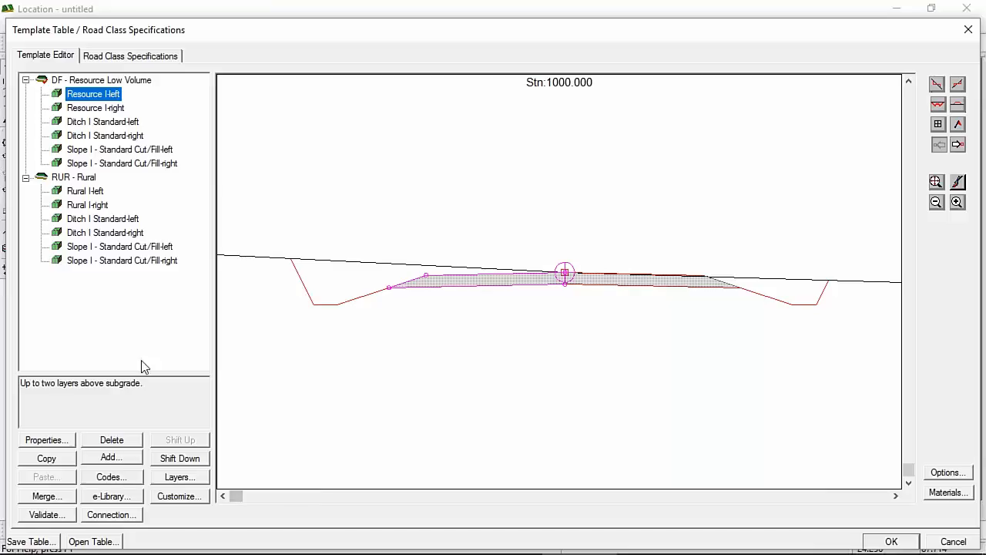
Step: Check Ditch I Standard-left's DitchDepth without changes, then accept the template table with OK
{"action": "key", "text": "Up"}
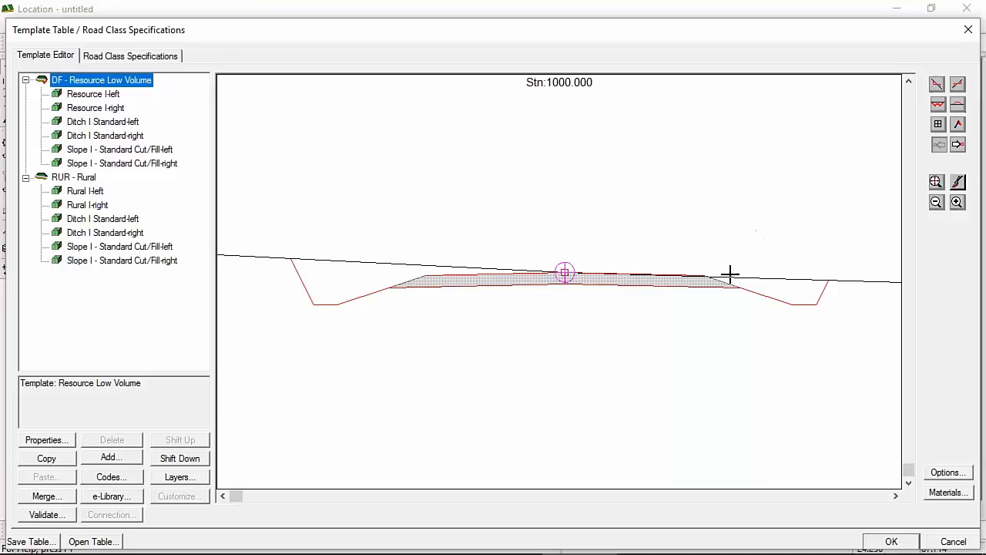
{"action": "mouse_move", "coordinate": [727, 277]}
{"action": "double_click", "coordinate": [103, 121]}
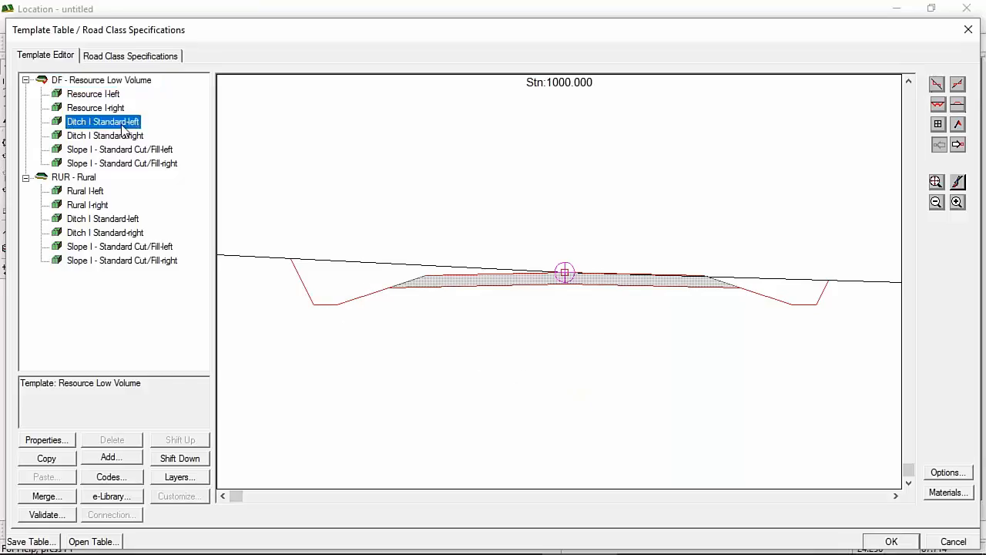
{"action": "left_click", "coordinate": [193, 219]}
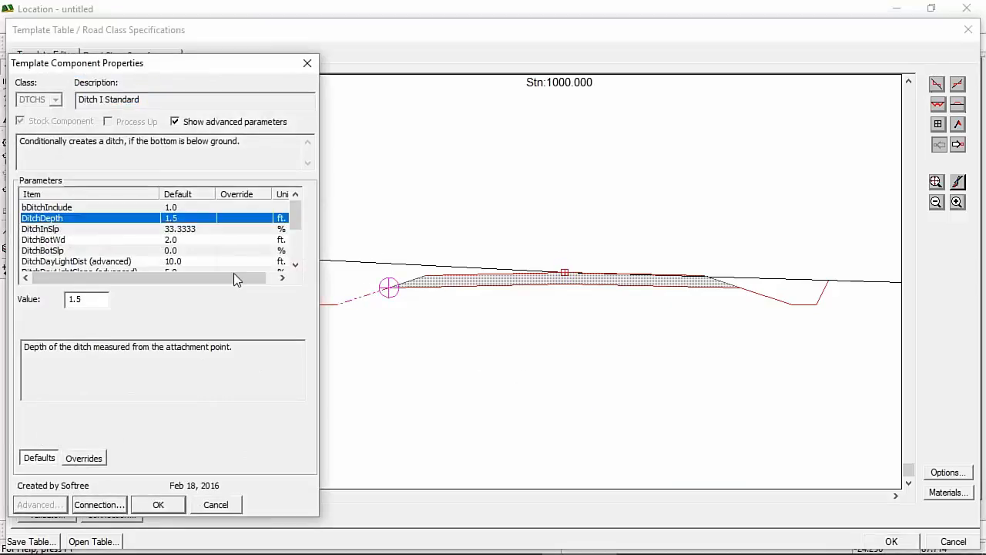
{"action": "left_click", "coordinate": [220, 505]}
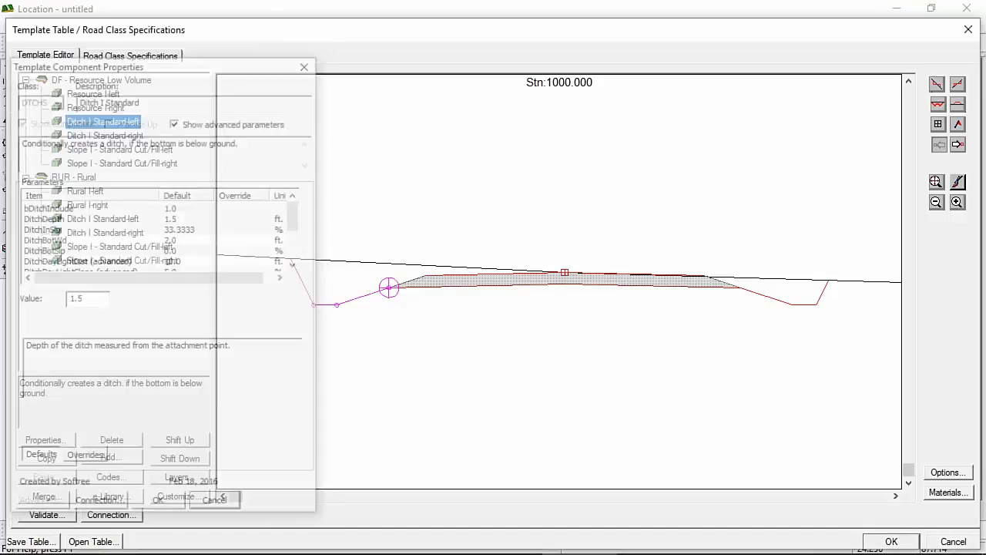
{"action": "left_click", "coordinate": [892, 541]}
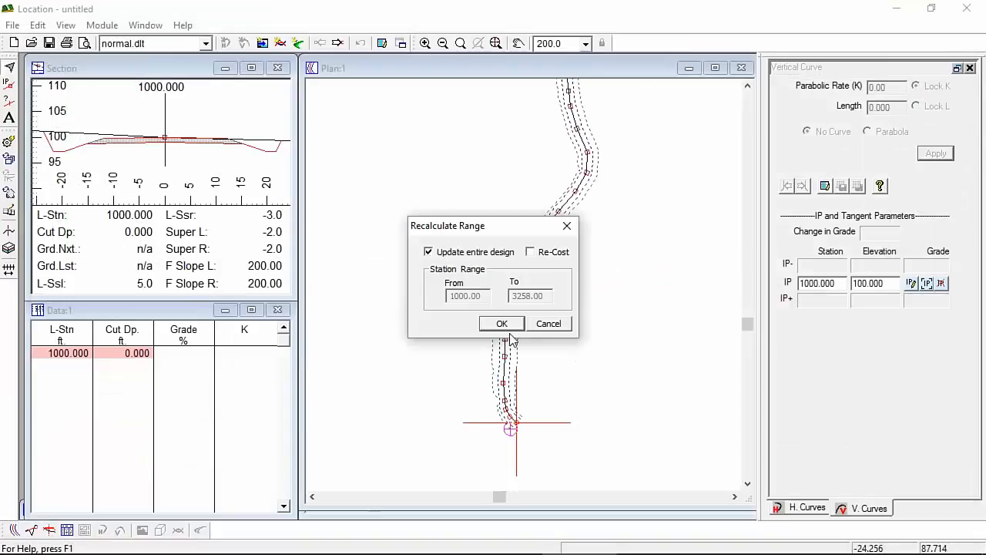
Step: Recalculate the entire design, pick station 2360 on the plan, and maximize the Section view
{"action": "left_click", "coordinate": [501, 324]}
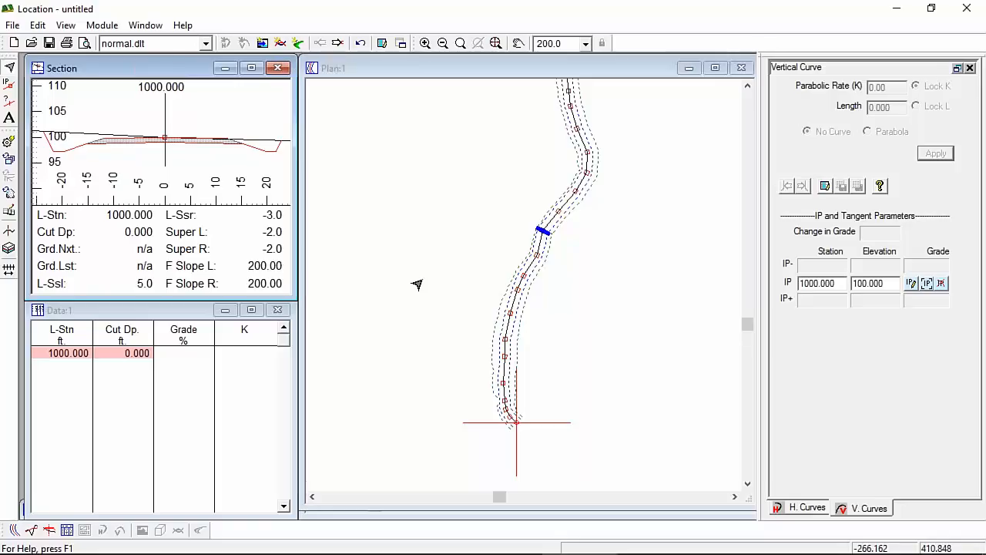
{"action": "middle_click_drag", "start_coordinate": [577, 223], "coordinate": [597, 307]}
{"action": "scroll", "coordinate": [594, 302], "scroll_direction": "down", "scroll_amount": 1}
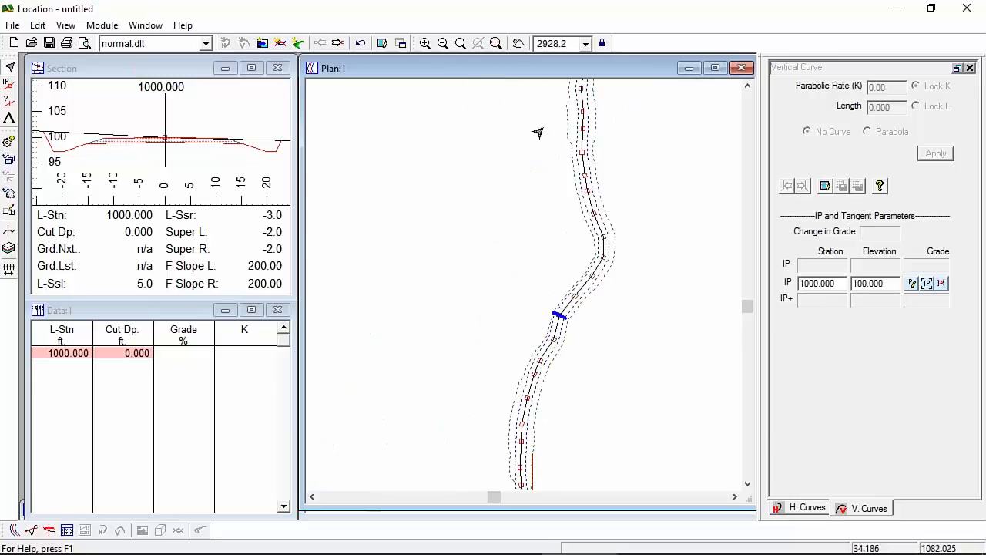
{"action": "middle_click_drag", "start_coordinate": [538, 132], "coordinate": [485, 260]}
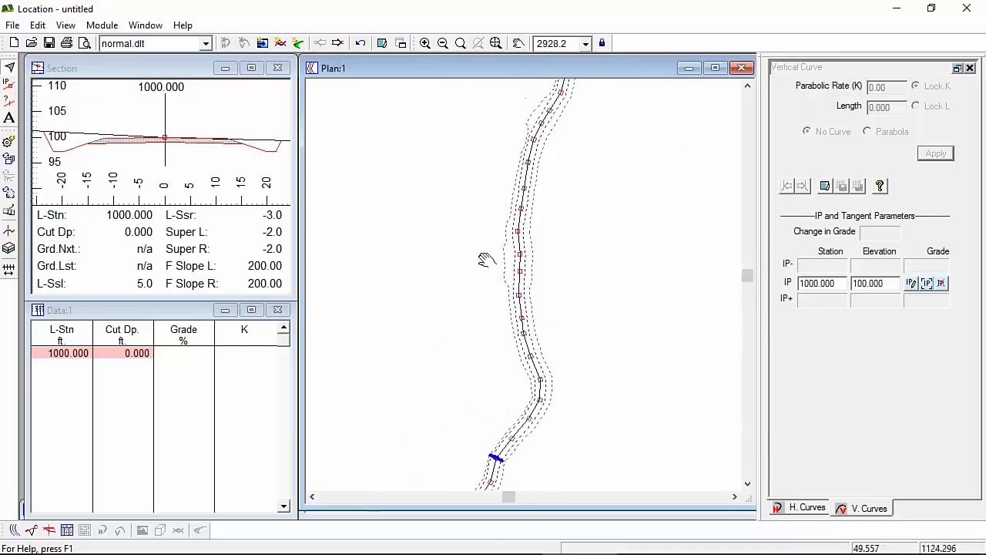
{"action": "scroll", "coordinate": [485, 260], "scroll_direction": "down", "scroll_amount": 1}
{"action": "left_click", "coordinate": [518, 217]}
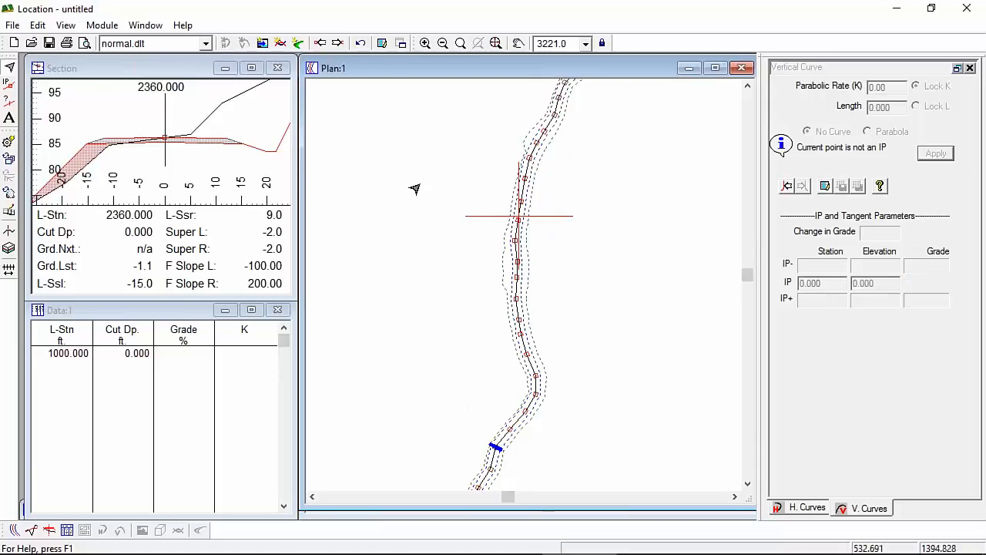
{"action": "double_click", "coordinate": [157, 68]}
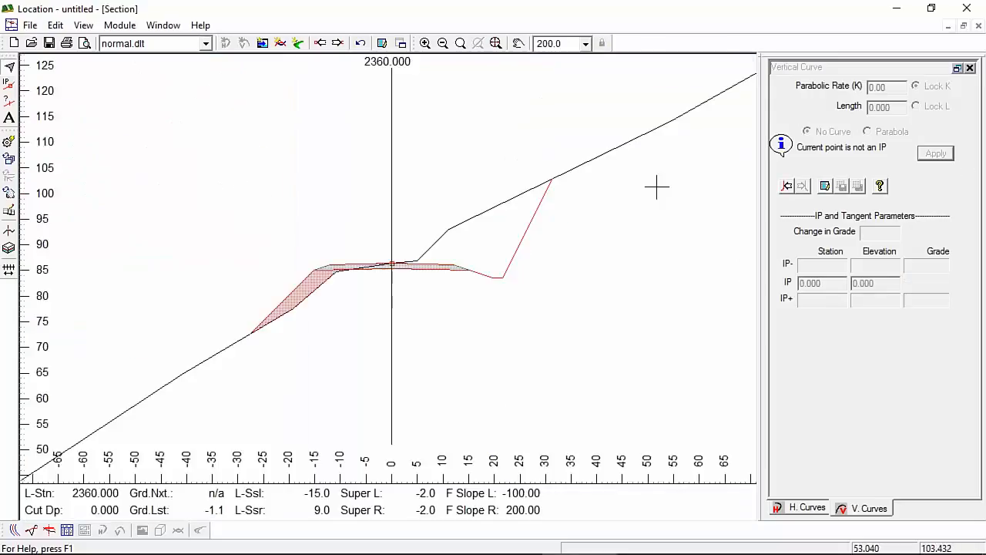
Step: Zoom into the section, advance through station 2380 to 2400, and inspect its cut and fill areas
{"action": "scroll", "coordinate": [405, 266], "scroll_direction": "up", "scroll_amount": 3}
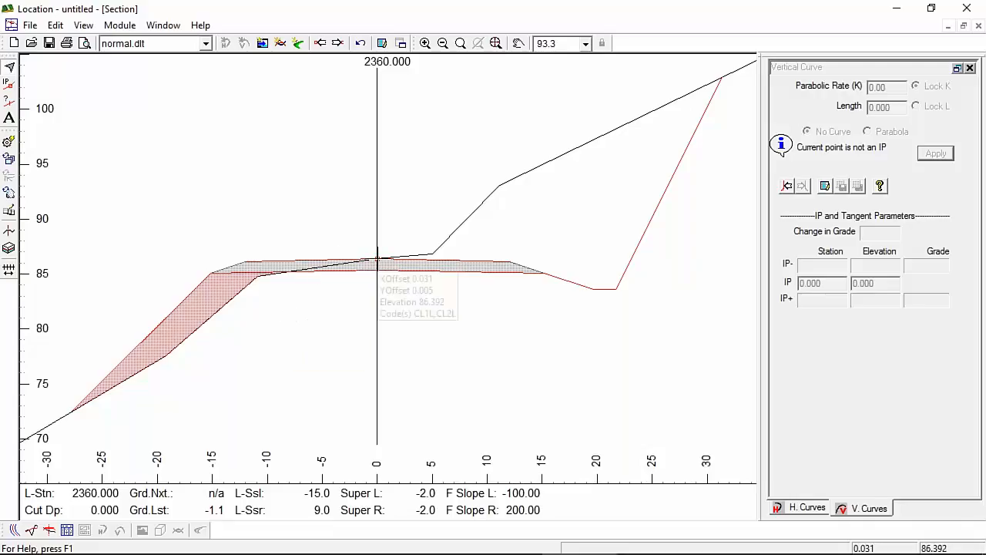
{"action": "mouse_move", "coordinate": [493, 248]}
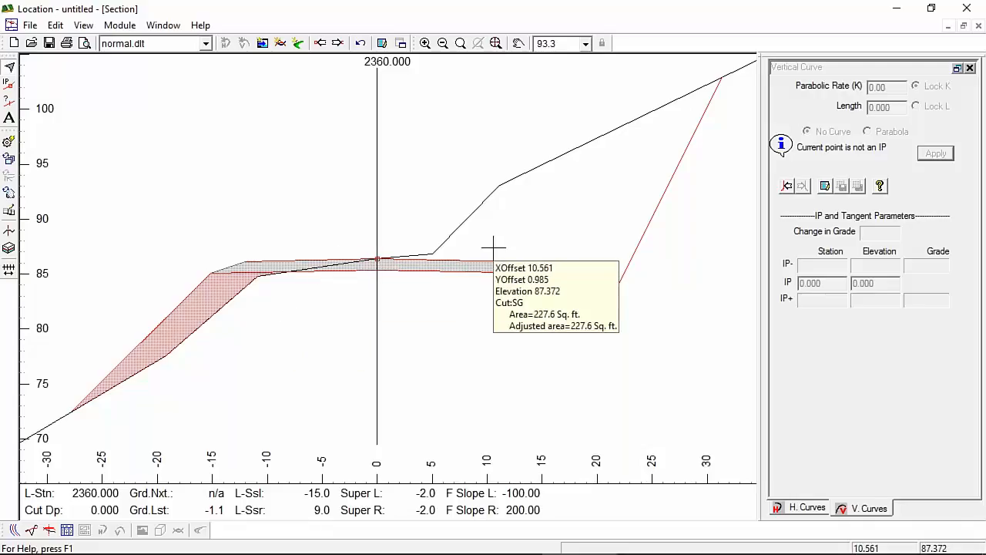
{"action": "left_click", "coordinate": [338, 43]}
{"action": "left_click", "coordinate": [337, 43]}
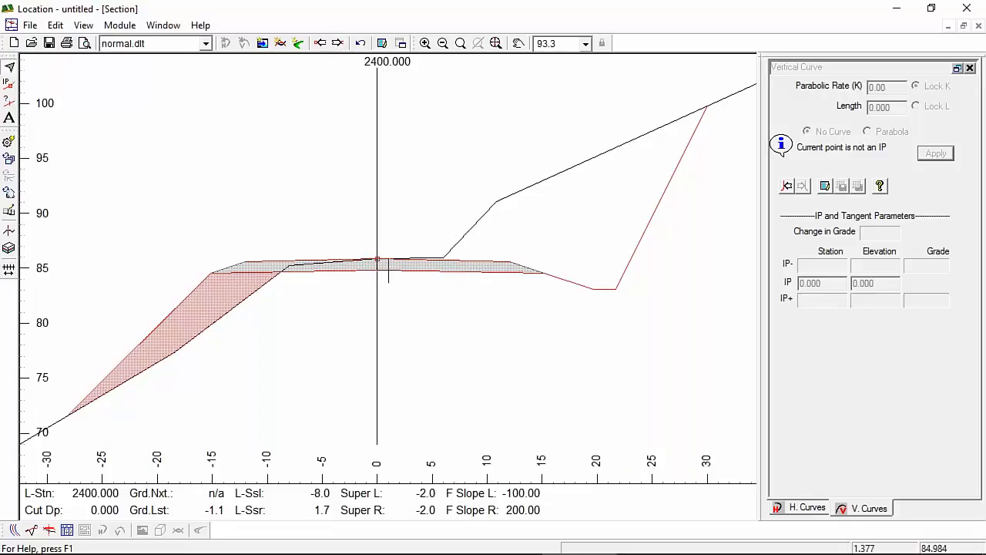
{"action": "mouse_move", "coordinate": [377, 258]}
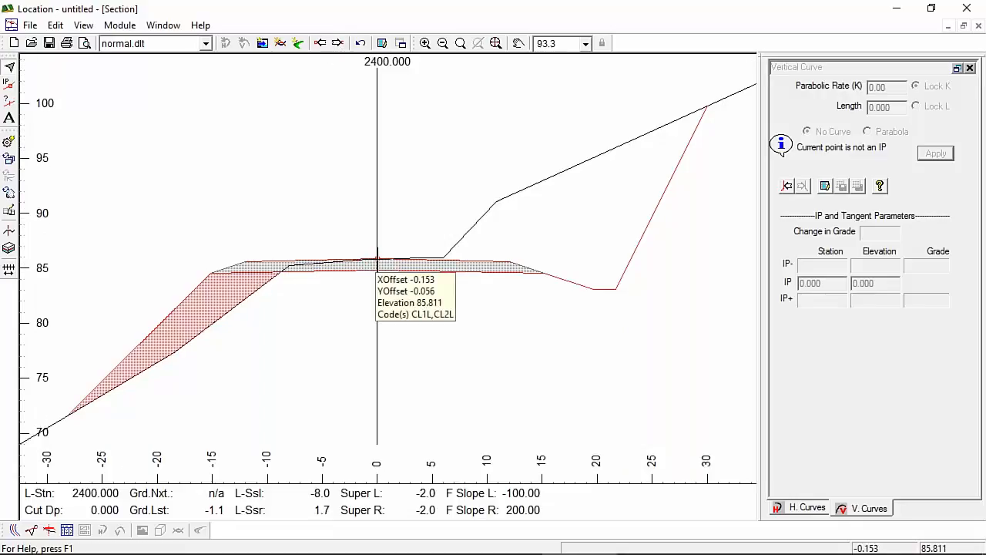
{"action": "mouse_move", "coordinate": [462, 261]}
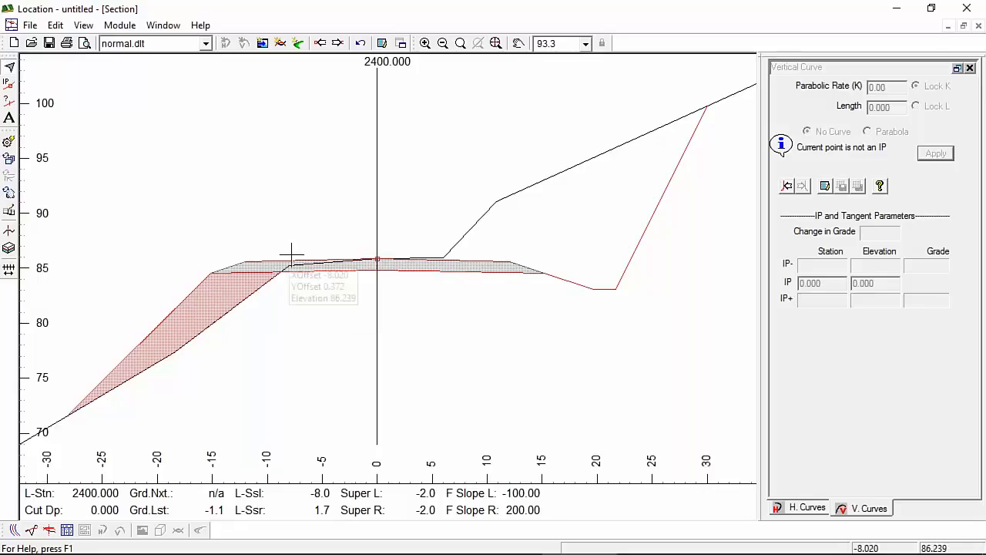
{"action": "mouse_move", "coordinate": [630, 245]}
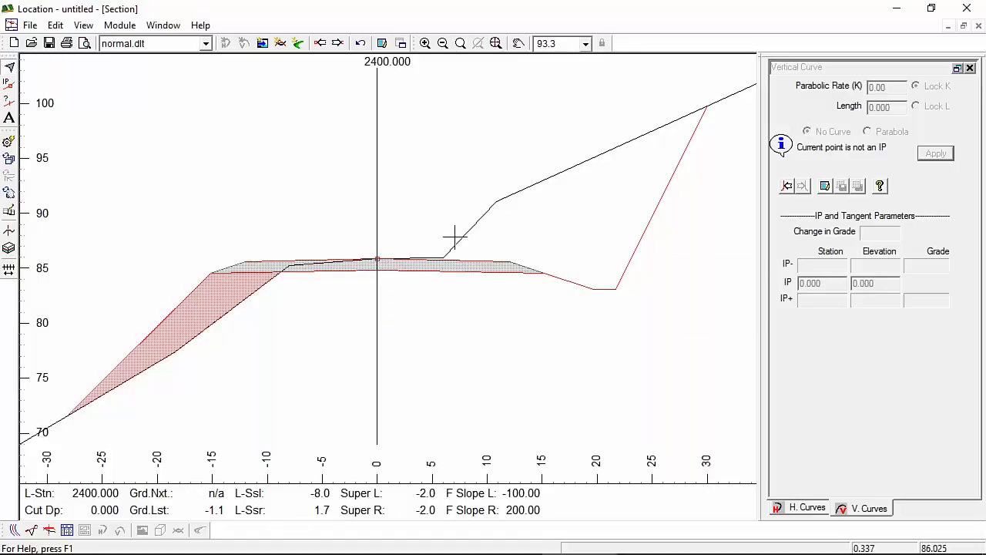
Step: In the DF - Resource Low Volume template, set Resource I-left width to 5 ft
{"action": "left_click", "coordinate": [15, 233]}
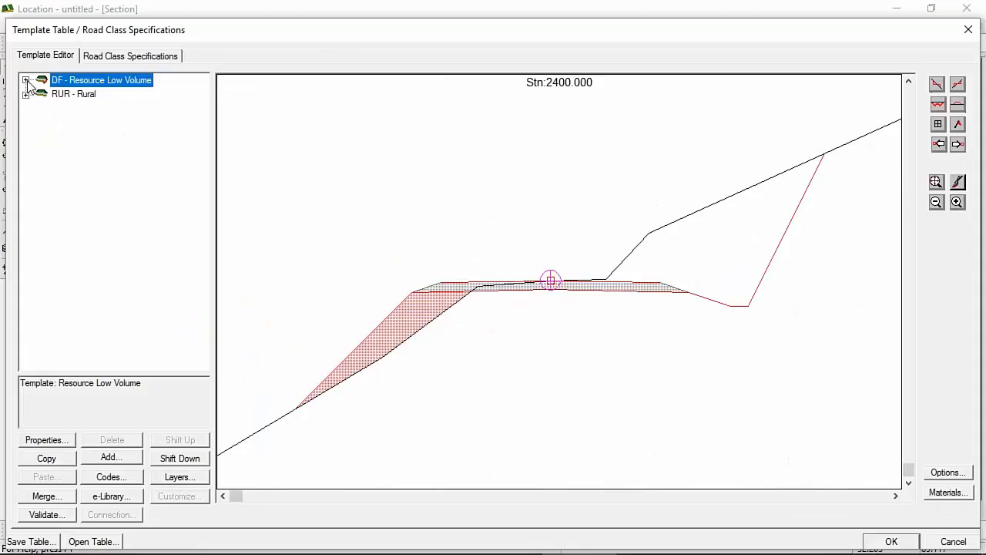
{"action": "left_click", "coordinate": [26, 80]}
{"action": "double_click", "coordinate": [86, 93]}
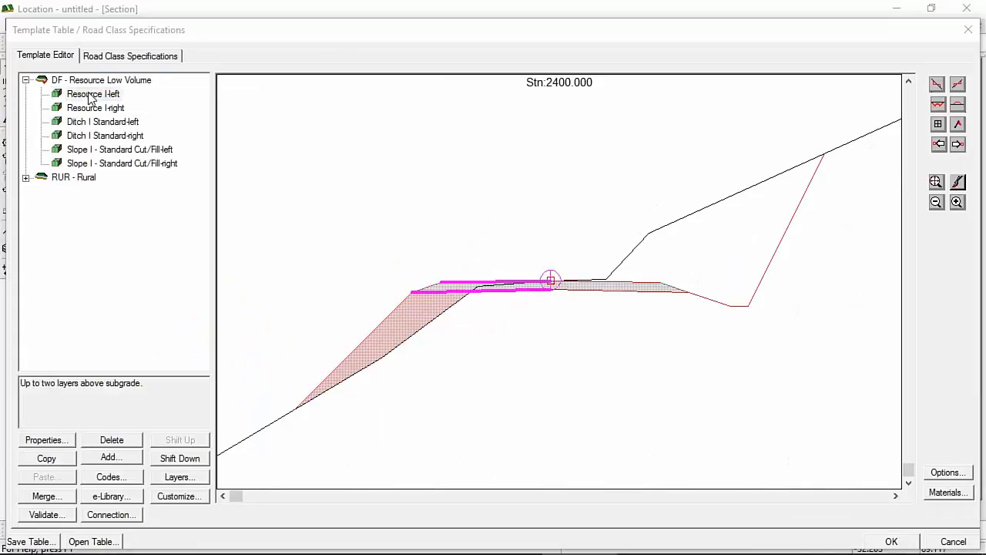
{"action": "left_click_drag", "start_coordinate": [91, 298], "coordinate": [4, 315]}
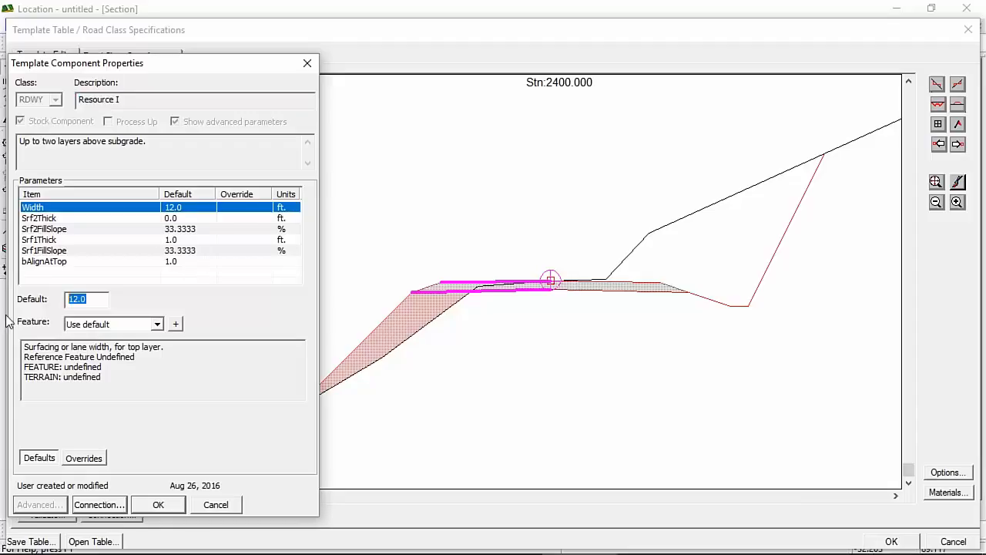
{"action": "type", "text": "5"}
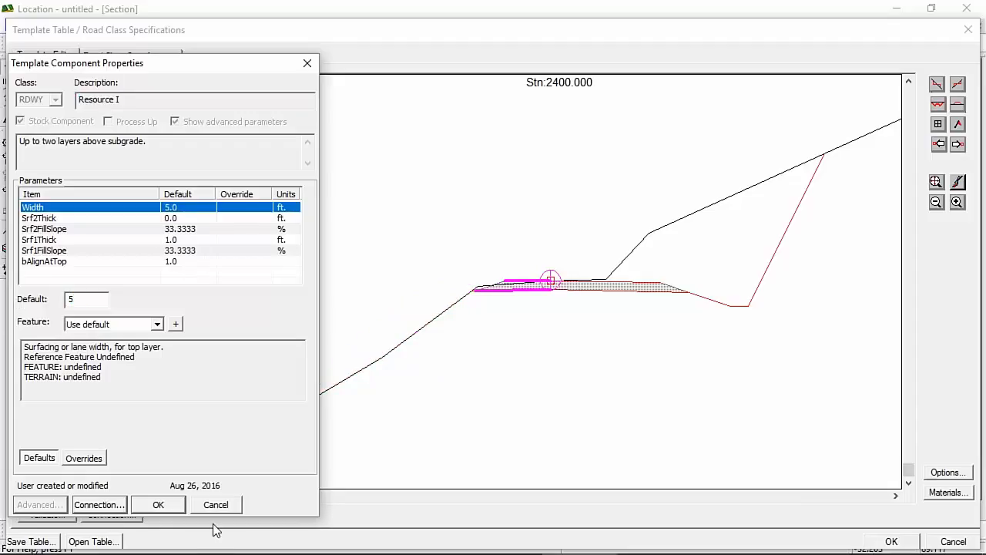
{"action": "left_click", "coordinate": [154, 503]}
Step: Set the Resource I-right lane width to 18 ft
{"action": "double_click", "coordinate": [99, 108]}
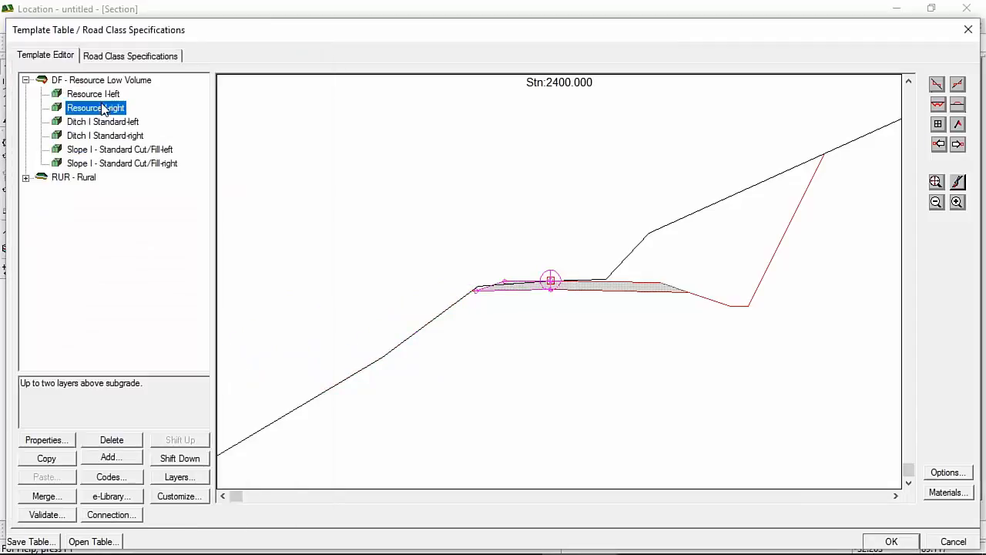
{"action": "left_click_drag", "start_coordinate": [89, 298], "coordinate": [66, 311]}
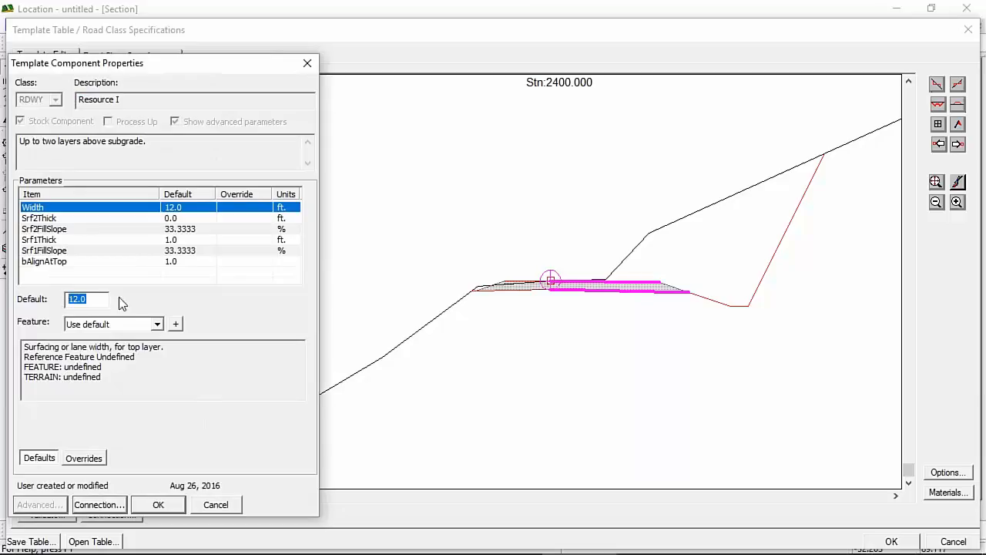
{"action": "type", "text": "18"}
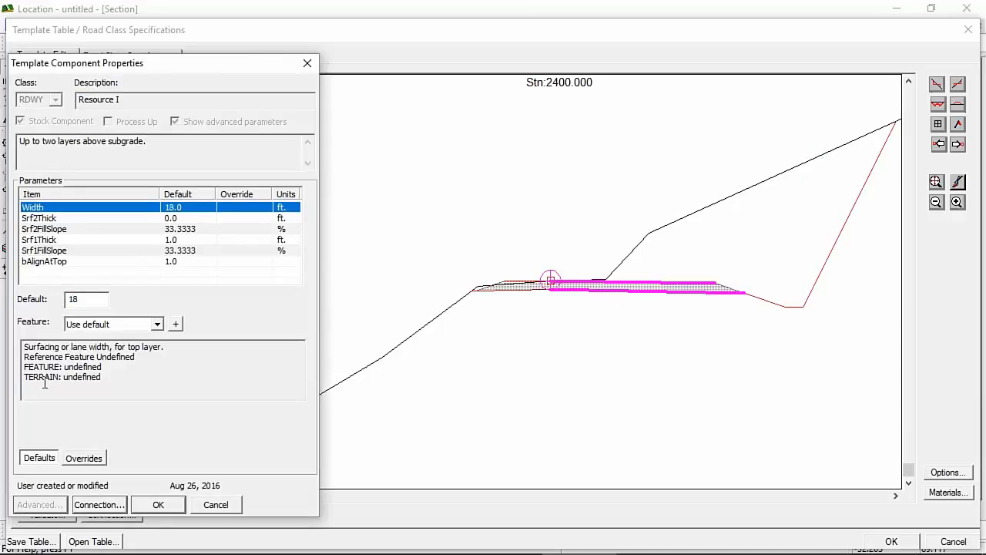
{"action": "left_click", "coordinate": [158, 503]}
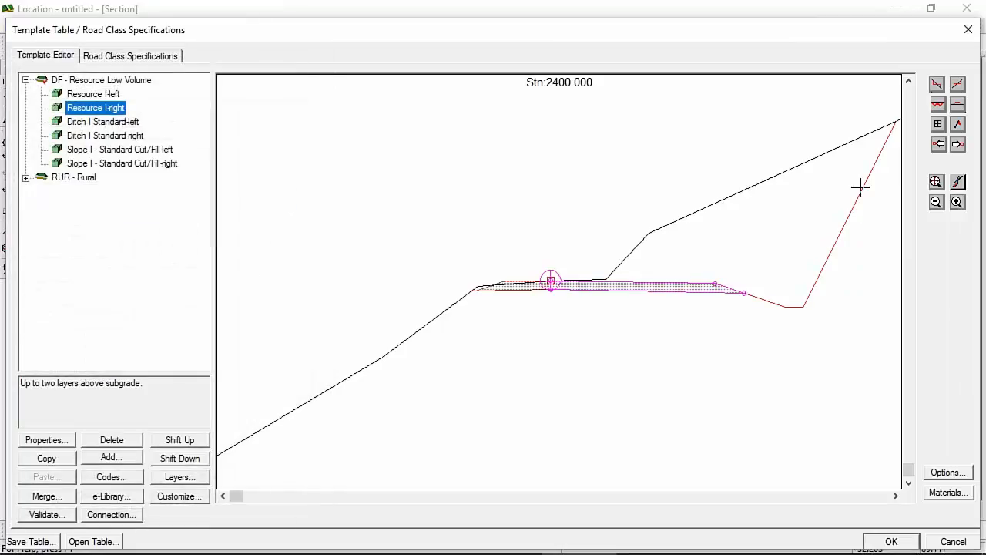
Step: Step the template preview to station 2547 and drag the template down into cut
{"action": "left_click", "coordinate": [957, 144]}
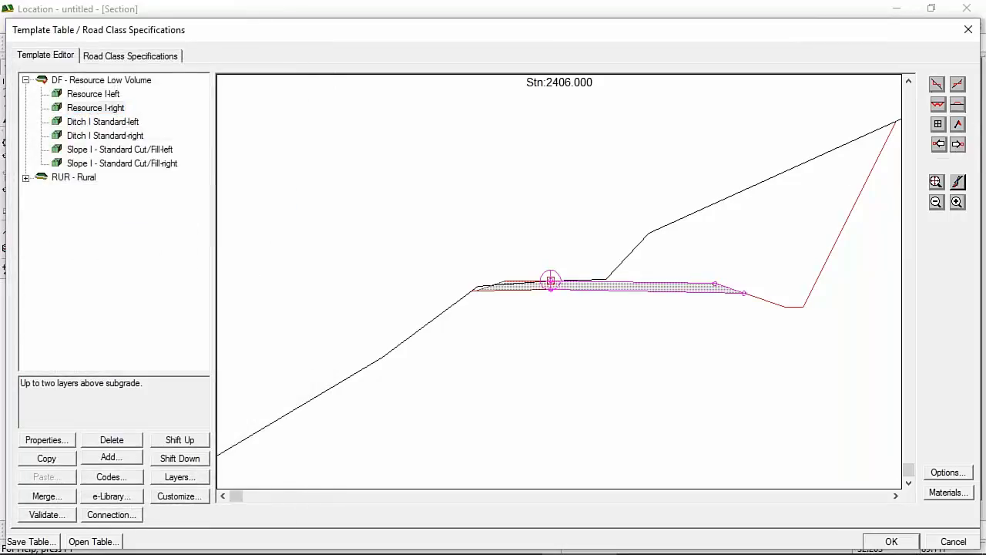
{"action": "left_click", "coordinate": [958, 144]}
{"action": "left_click", "coordinate": [957, 144]}
{"action": "left_click", "coordinate": [958, 144]}
{"action": "left_click", "coordinate": [958, 144]}
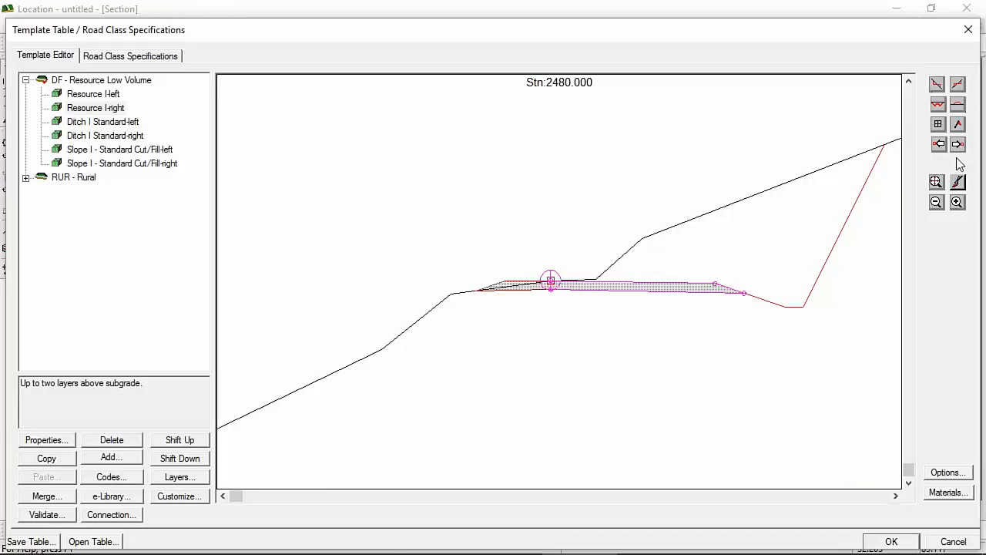
{"action": "left_click", "coordinate": [957, 145]}
{"action": "left_click", "coordinate": [958, 144]}
{"action": "left_click", "coordinate": [957, 144]}
{"action": "left_click", "coordinate": [957, 144]}
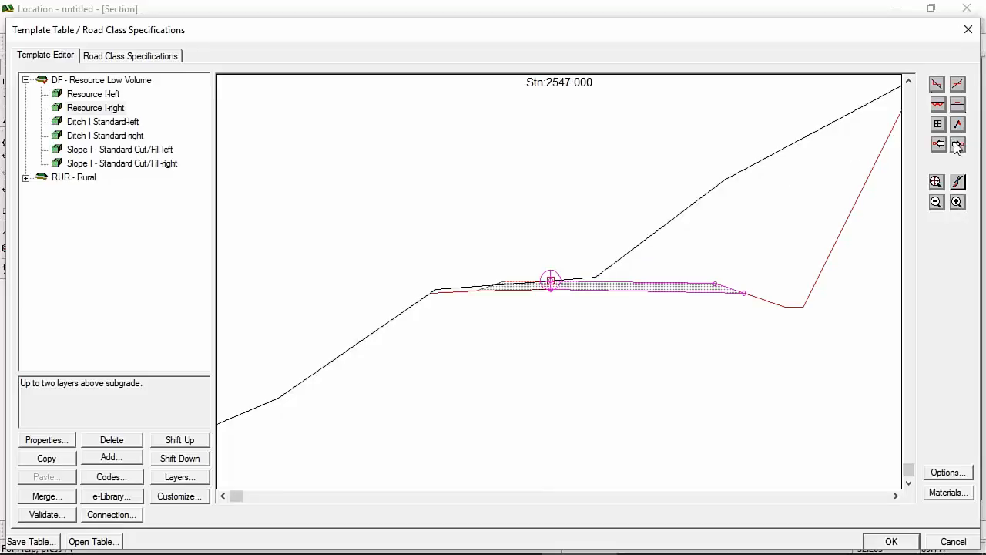
{"action": "mouse_move", "coordinate": [578, 279]}
{"action": "middle_mouse_down"}
{"action": "mouse_move", "coordinate": [558, 340]}
{"action": "mouse_move", "coordinate": [456, 357]}
{"action": "mouse_move", "coordinate": [376, 334]}
{"action": "mouse_move", "coordinate": [361, 185]}
{"action": "mouse_move", "coordinate": [655, 137]}
{"action": "middle_mouse_up"}
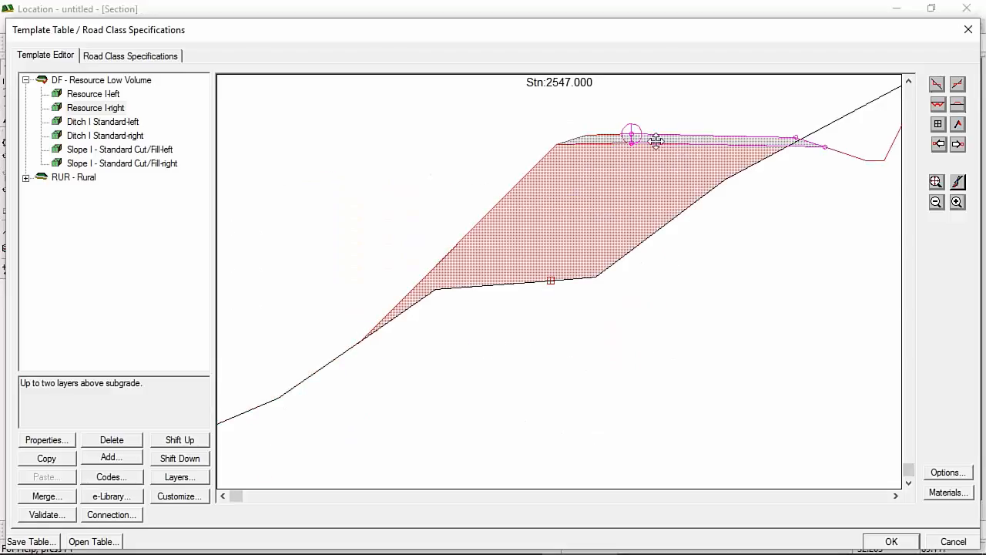
{"action": "left_click_drag", "start_coordinate": [656, 140], "coordinate": [408, 371]}
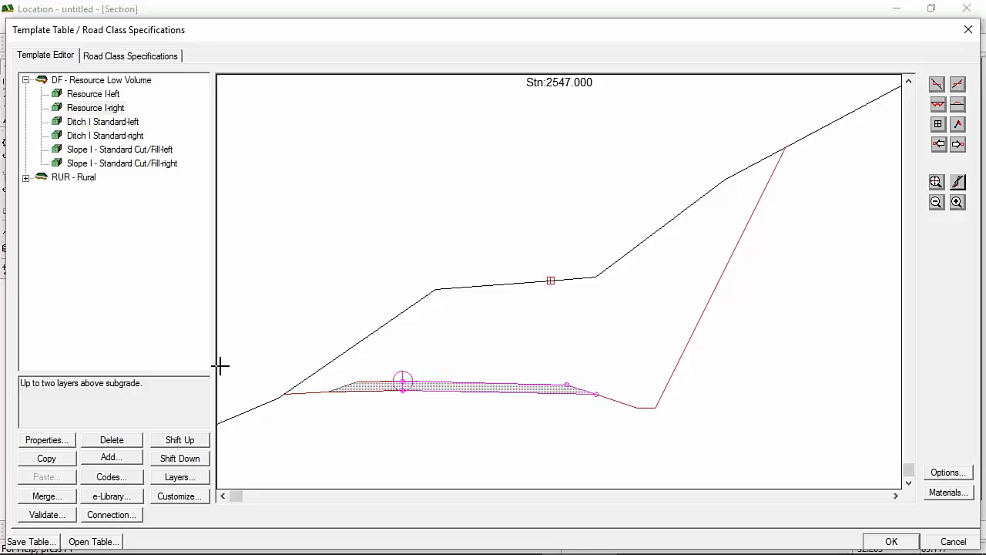
Step: Review the Ditch I Standard-left daylight distance and slope settings, then close its properties
{"action": "left_click", "coordinate": [104, 122]}
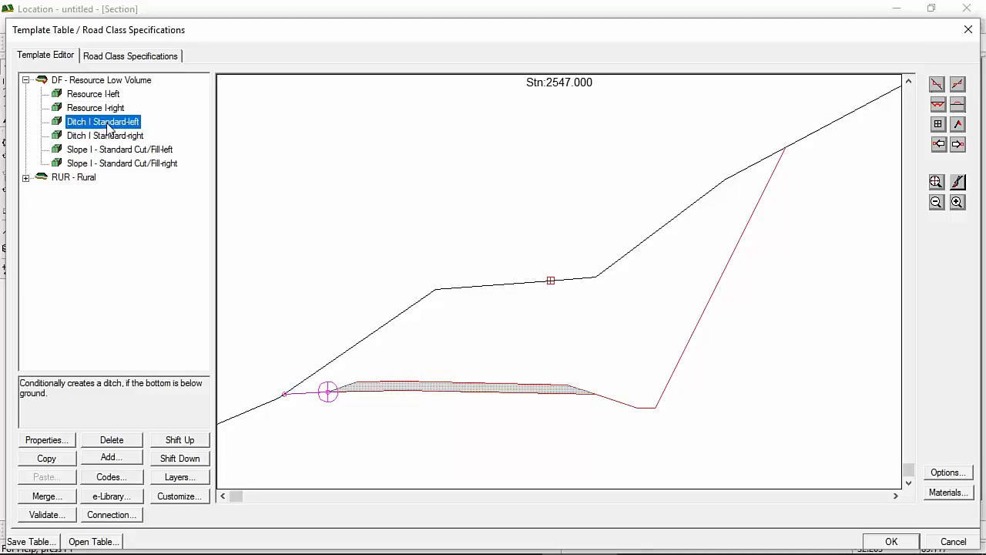
{"action": "double_click", "coordinate": [108, 123]}
{"action": "left_click", "coordinate": [56, 262]}
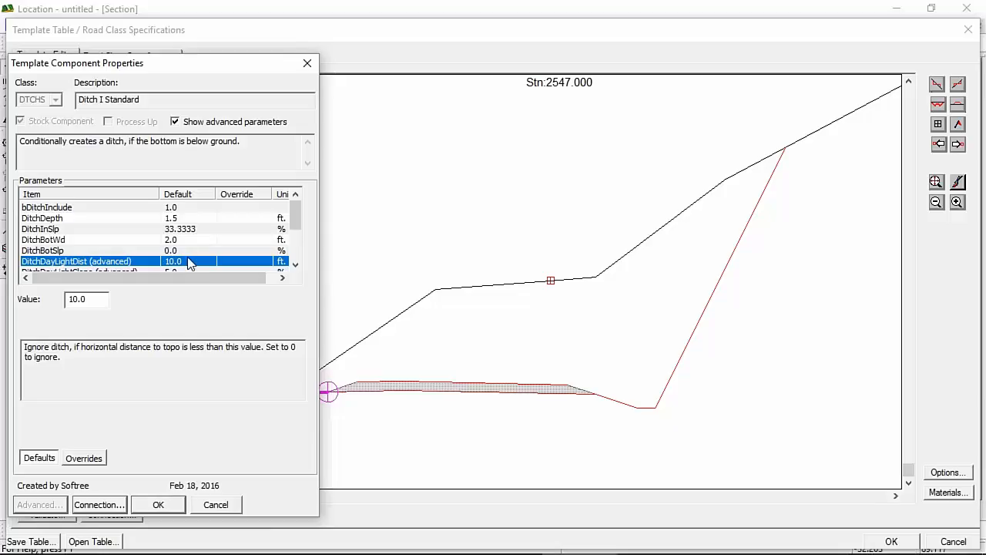
{"action": "left_click", "coordinate": [295, 264]}
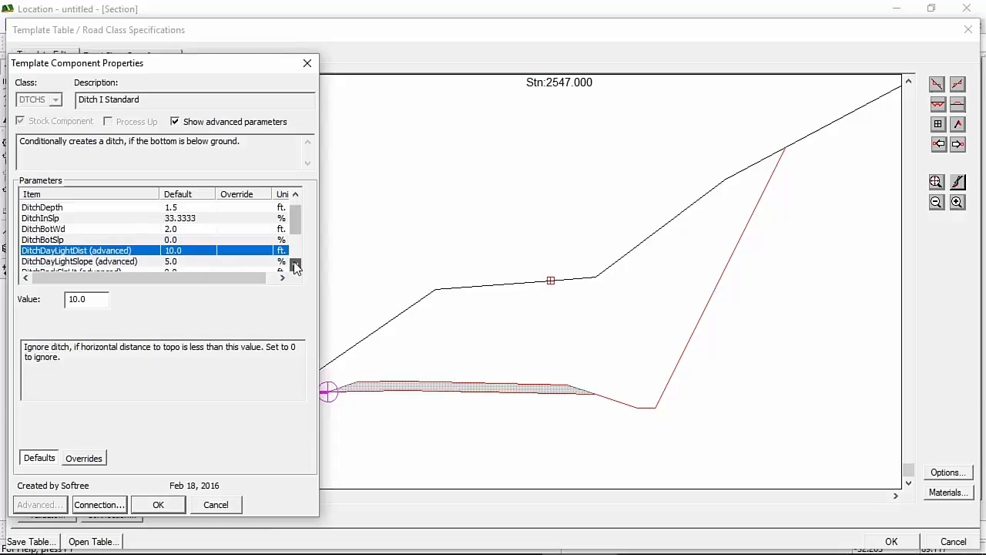
{"action": "left_click", "coordinate": [184, 262]}
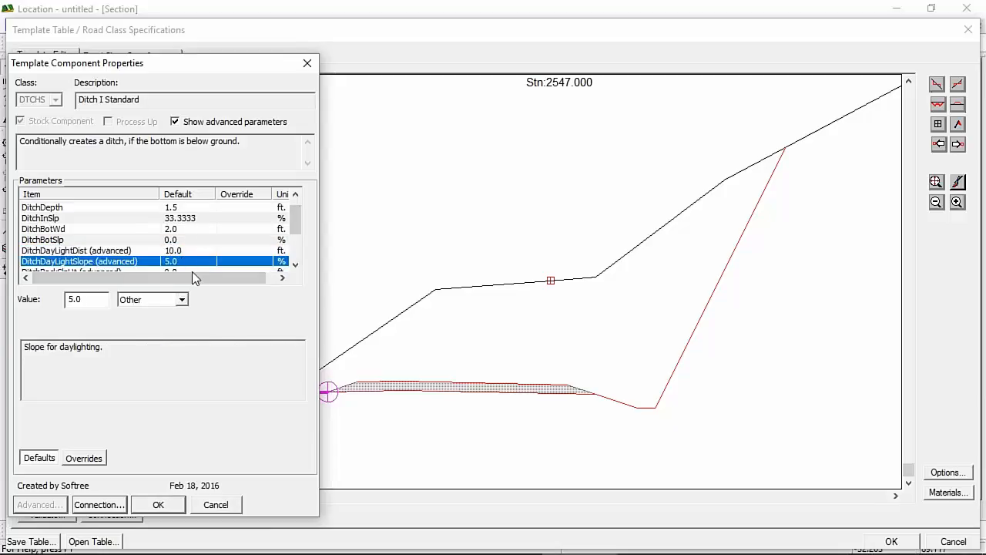
{"action": "left_click", "coordinate": [216, 505]}
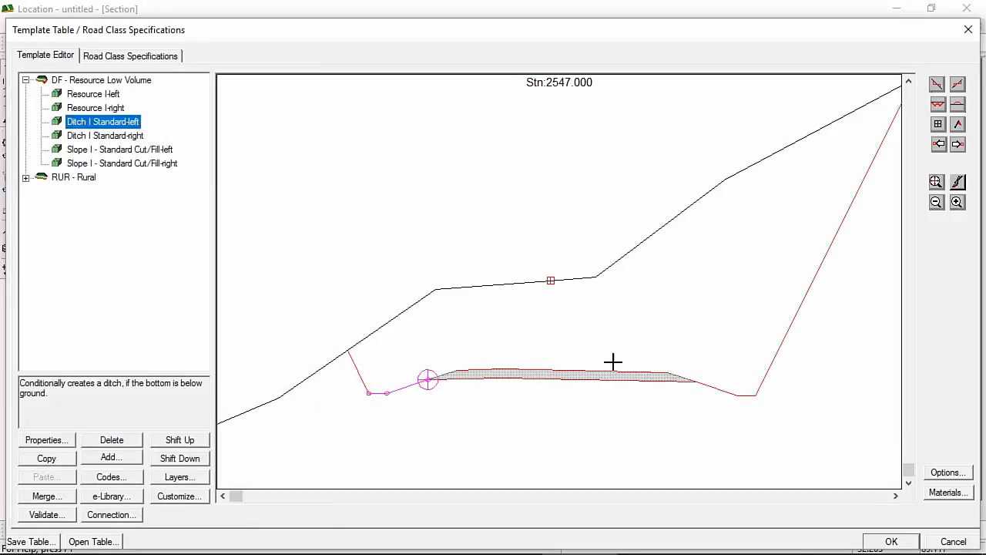
Step: Accept the template, recalculate the entire design, and tile the profile and mass haul with the other views
{"action": "left_click", "coordinate": [906, 544]}
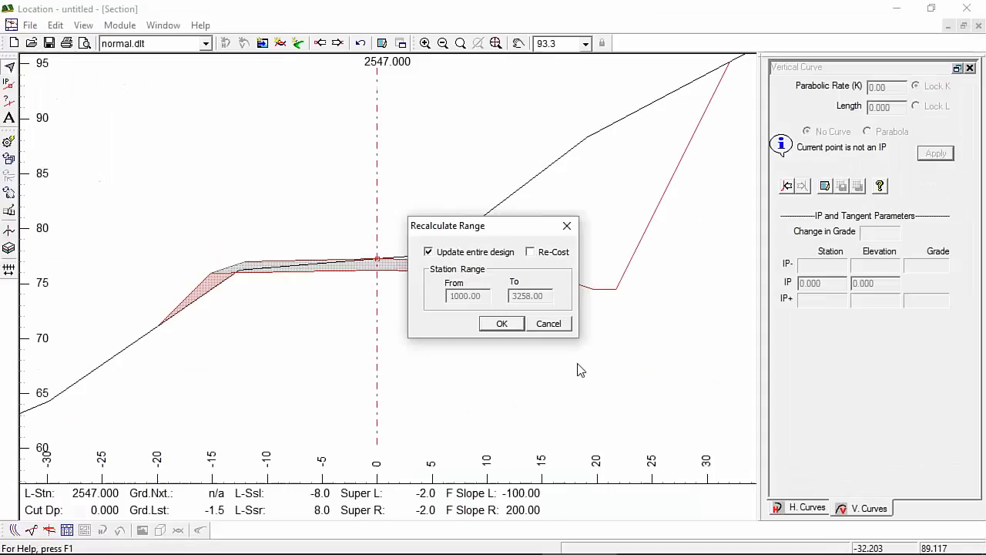
{"action": "left_click", "coordinate": [501, 324]}
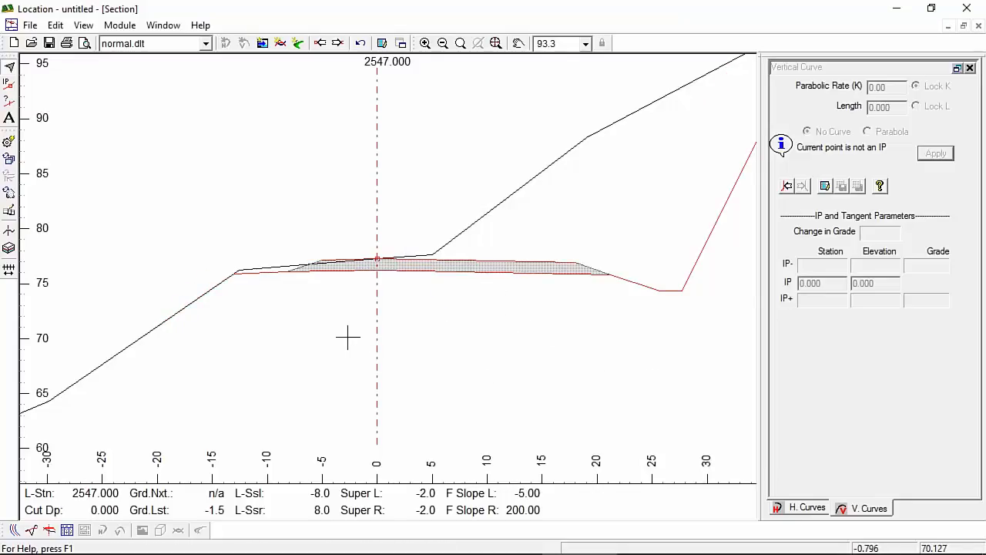
{"action": "left_click", "coordinate": [33, 531]}
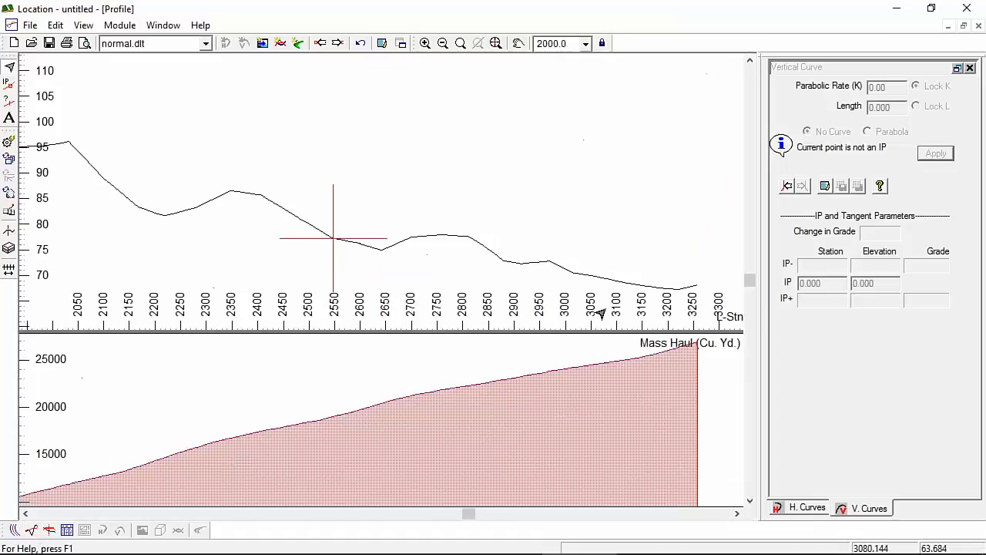
{"action": "scroll", "coordinate": [475, 235], "scroll_direction": "down", "scroll_amount": 4}
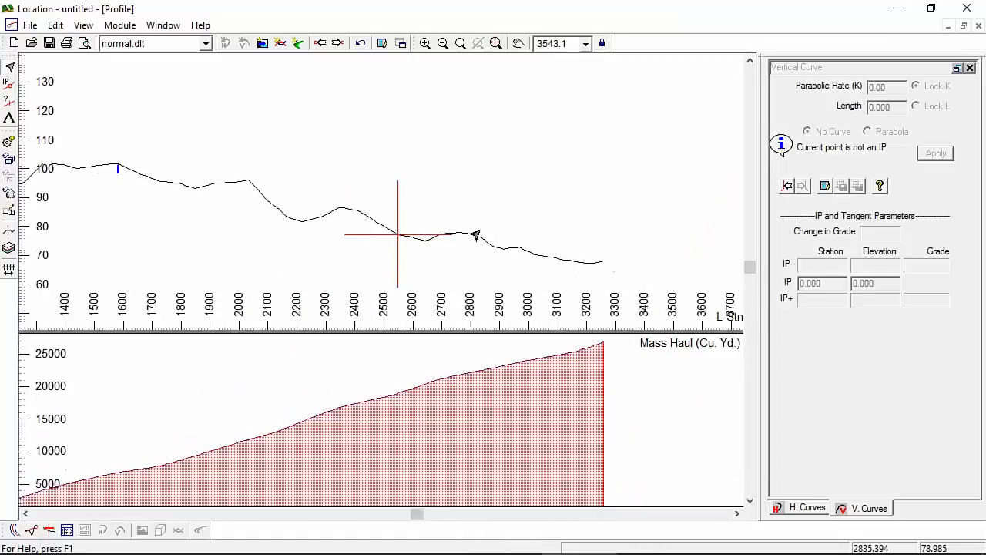
{"action": "left_click", "coordinate": [963, 25]}
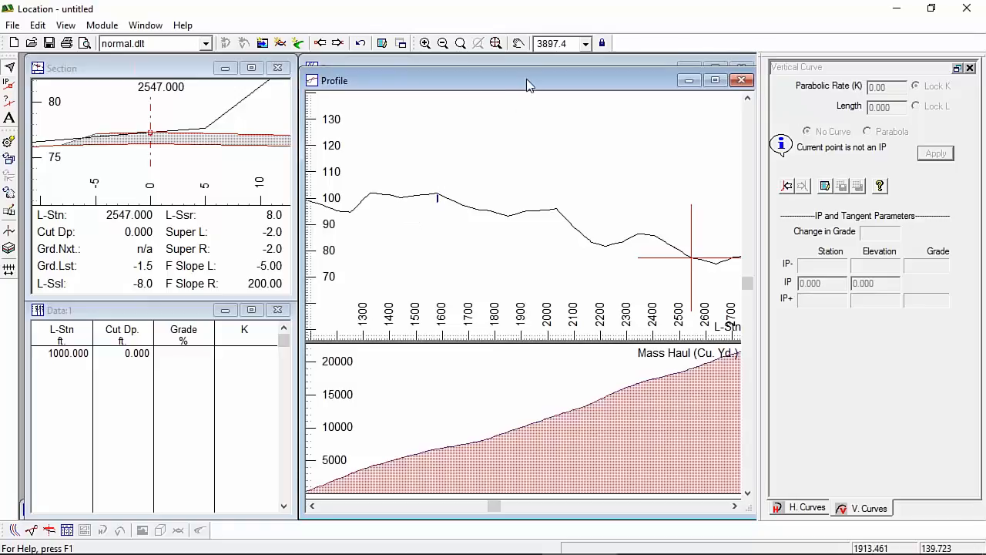
{"action": "scroll", "coordinate": [524, 170], "scroll_direction": "down", "scroll_amount": 4}
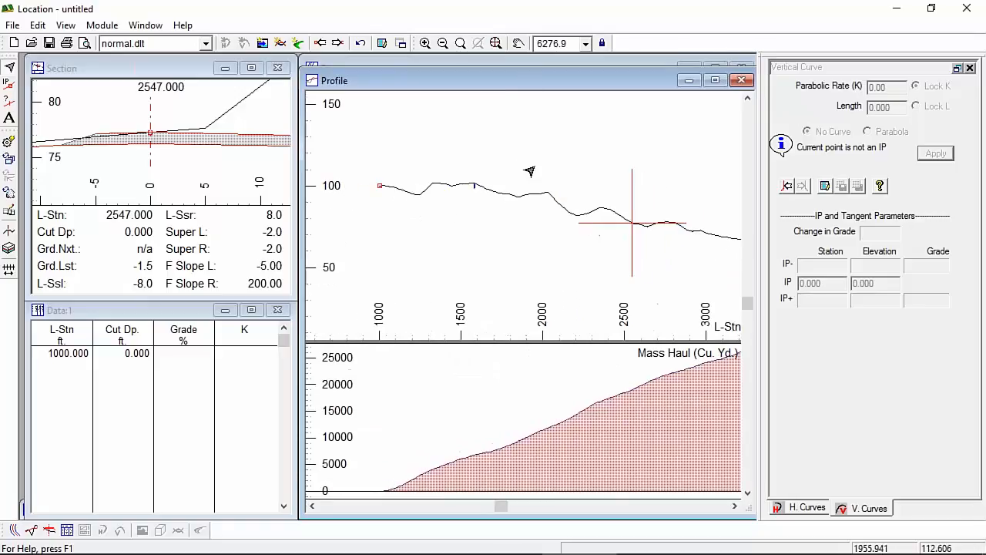
{"action": "middle_click_drag", "start_coordinate": [618, 187], "coordinate": [603, 193]}
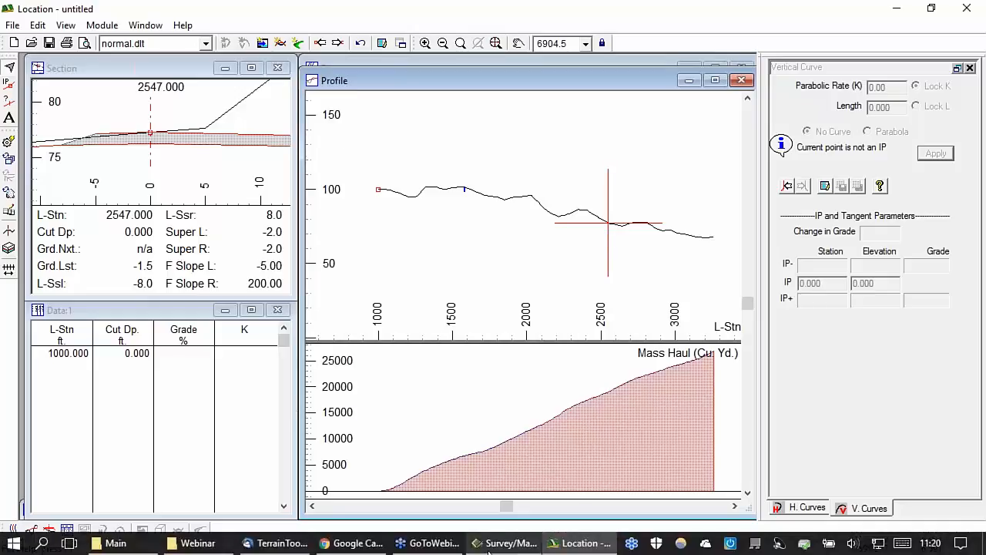
{"action": "left_click", "coordinate": [506, 544]}
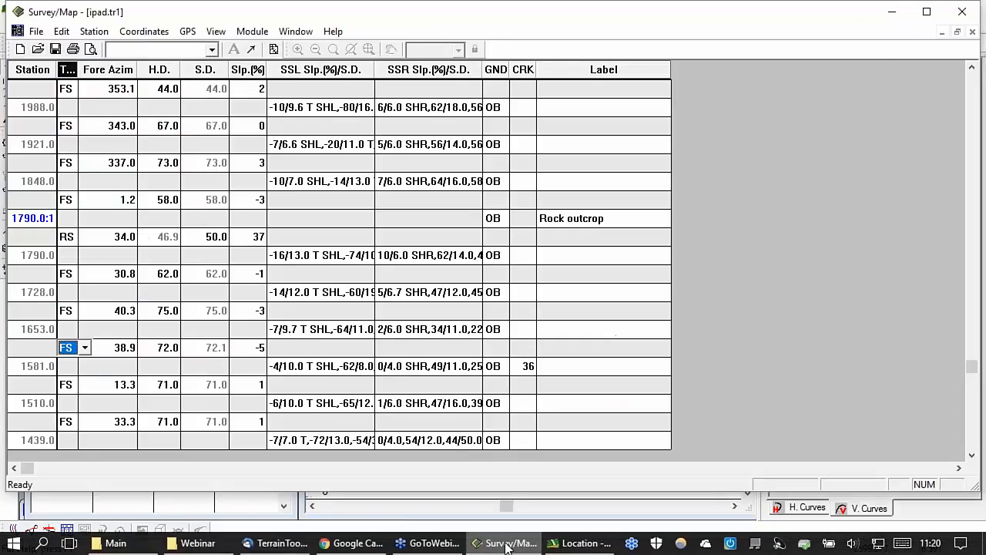
{"action": "left_click", "coordinate": [578, 543]}
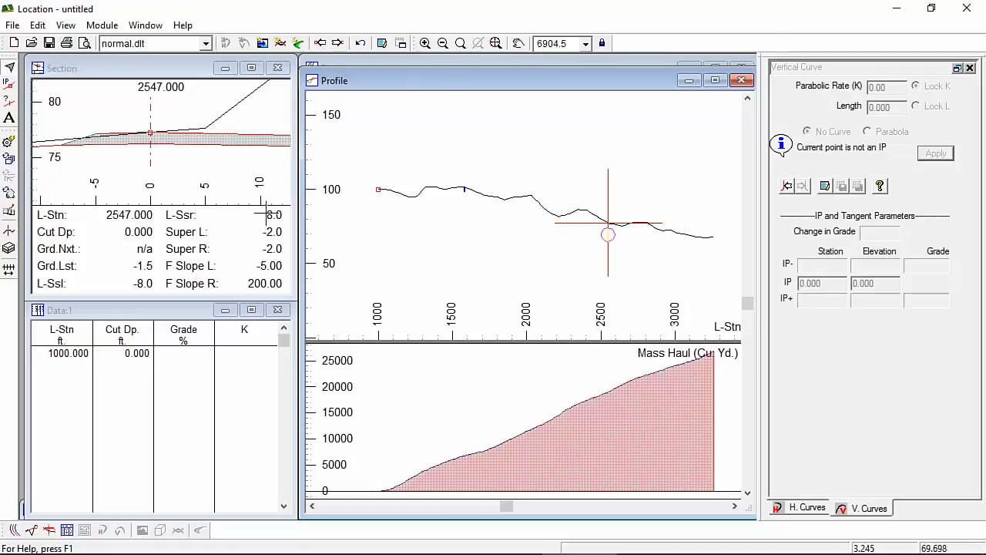
Step: Maximize the profile view and switch to the Add/Edit IP tool
{"action": "left_click", "coordinate": [205, 43]}
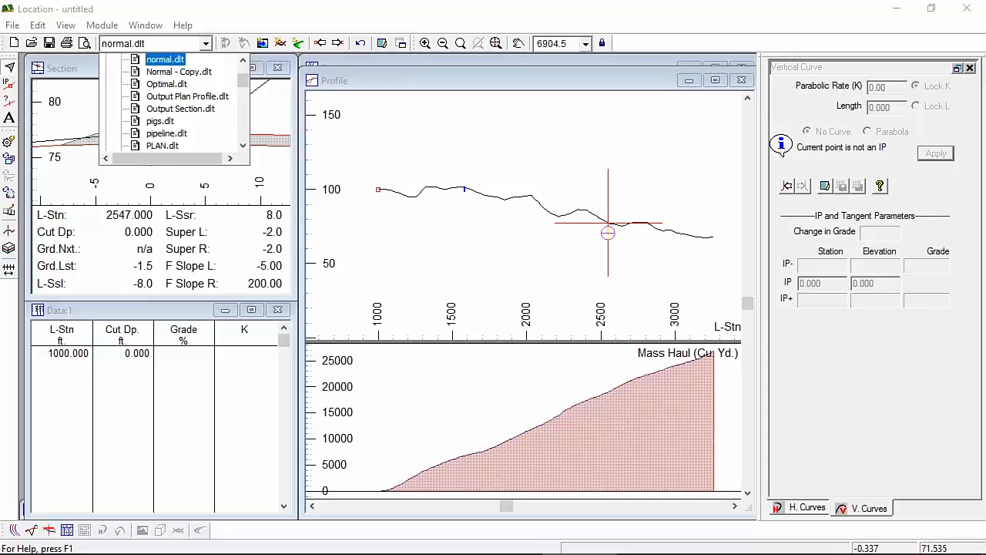
{"action": "left_click", "coordinate": [390, 77]}
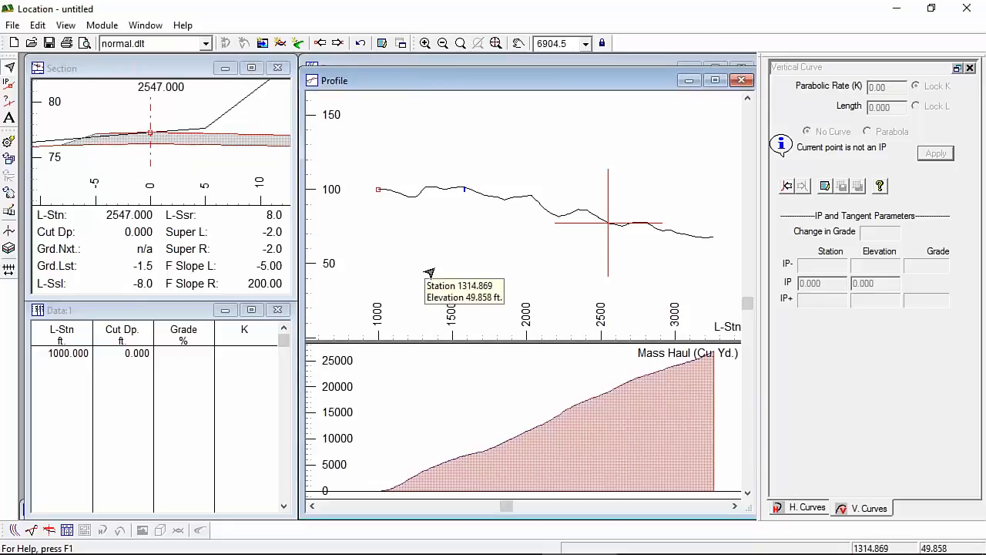
{"action": "double_click", "coordinate": [500, 82]}
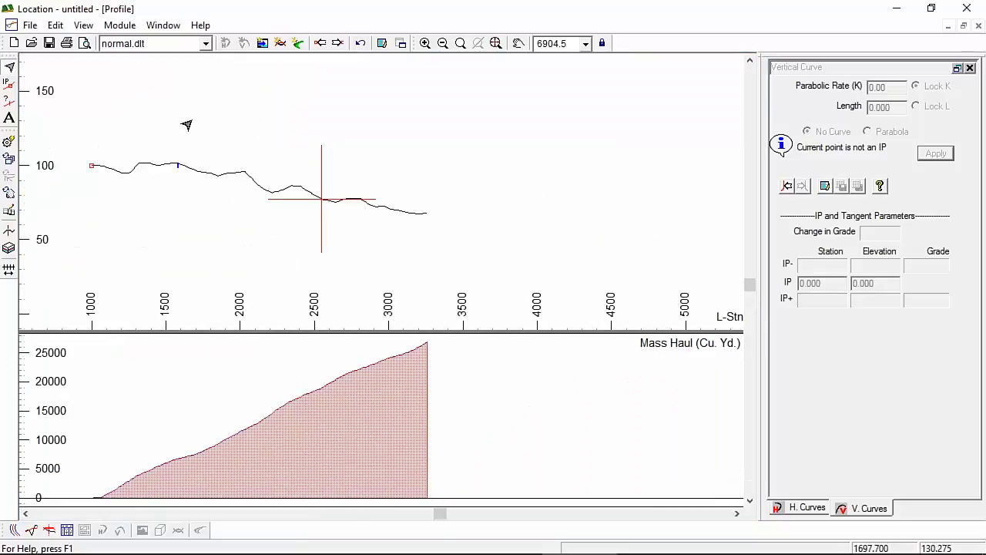
{"action": "right_click", "coordinate": [157, 122]}
{"action": "left_click", "coordinate": [202, 144]}
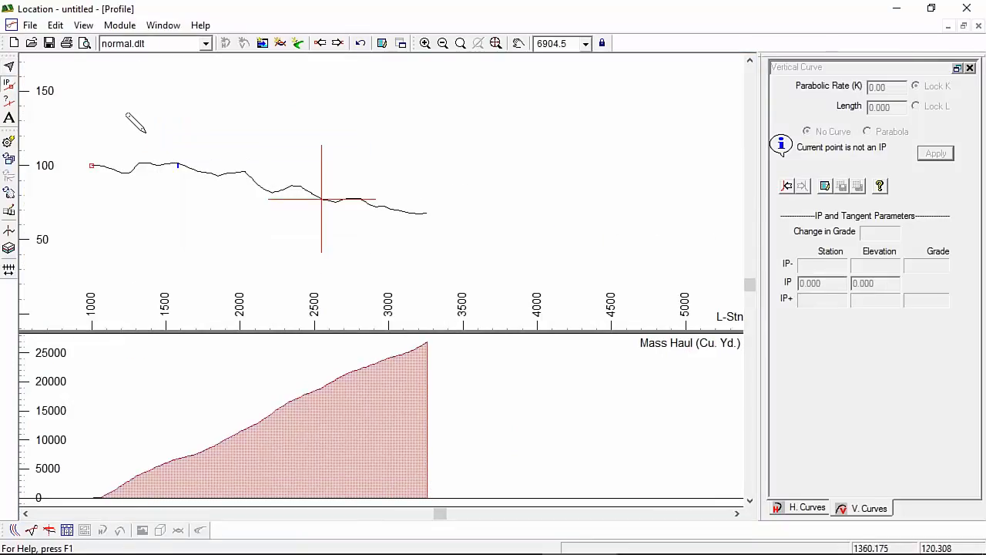
{"action": "right_click", "coordinate": [146, 125]}
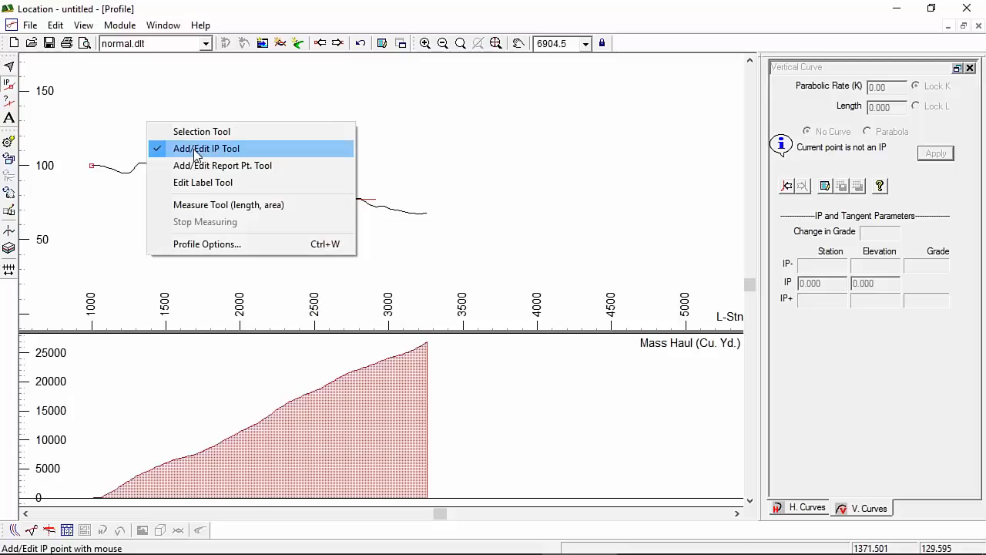
{"action": "left_click", "coordinate": [11, 91]}
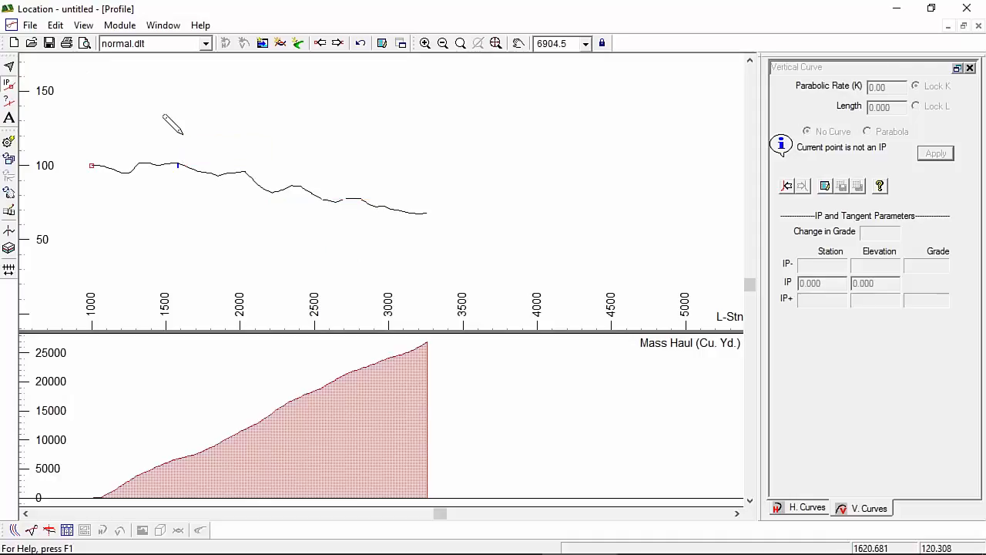
Step: Place vertical IPs near stations 1423, 1874.391, 2076, 2236.834 and 2563.033, then retile the views
{"action": "left_click_drag", "start_coordinate": [183, 135], "coordinate": [154, 163]}
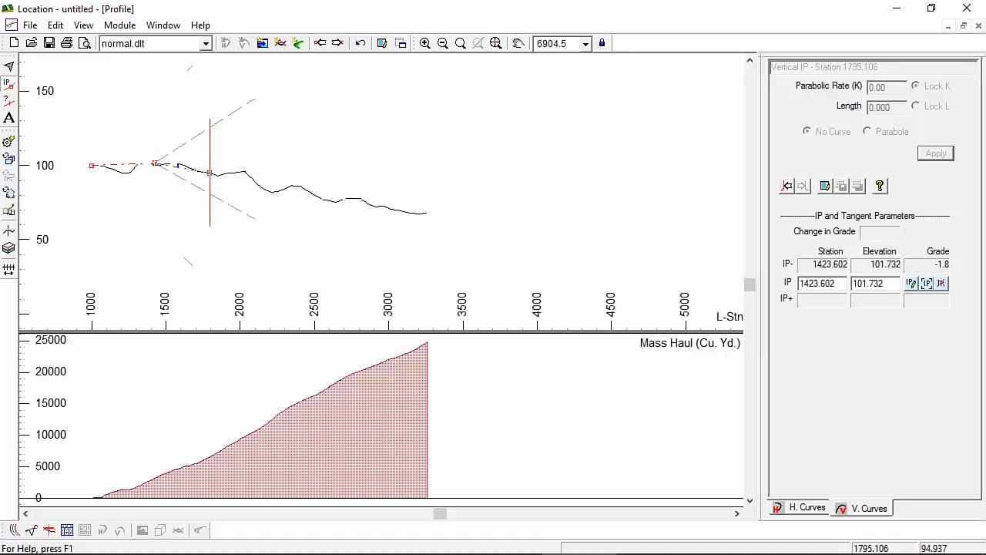
{"action": "left_click", "coordinate": [221, 172]}
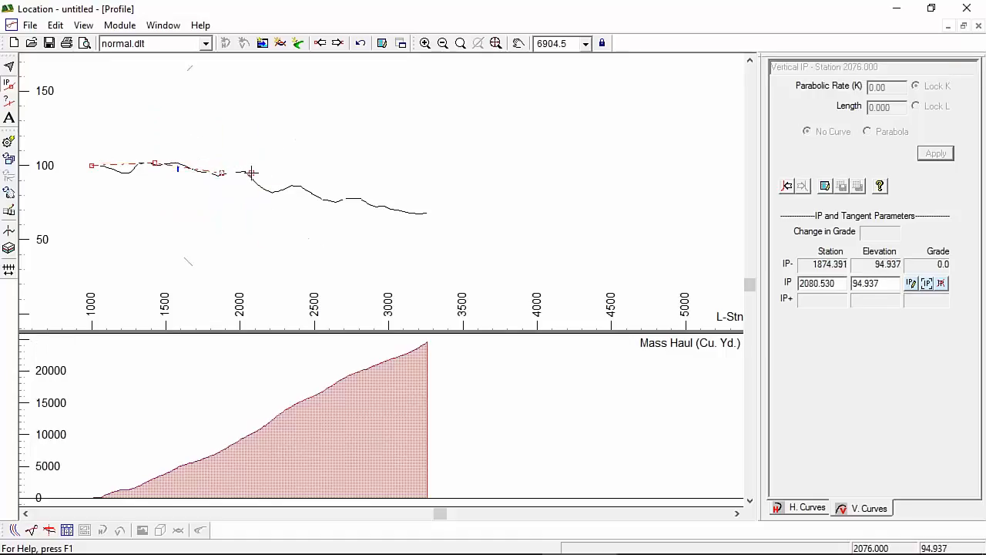
{"action": "left_click", "coordinate": [251, 172]}
{"action": "left_click", "coordinate": [275, 189]}
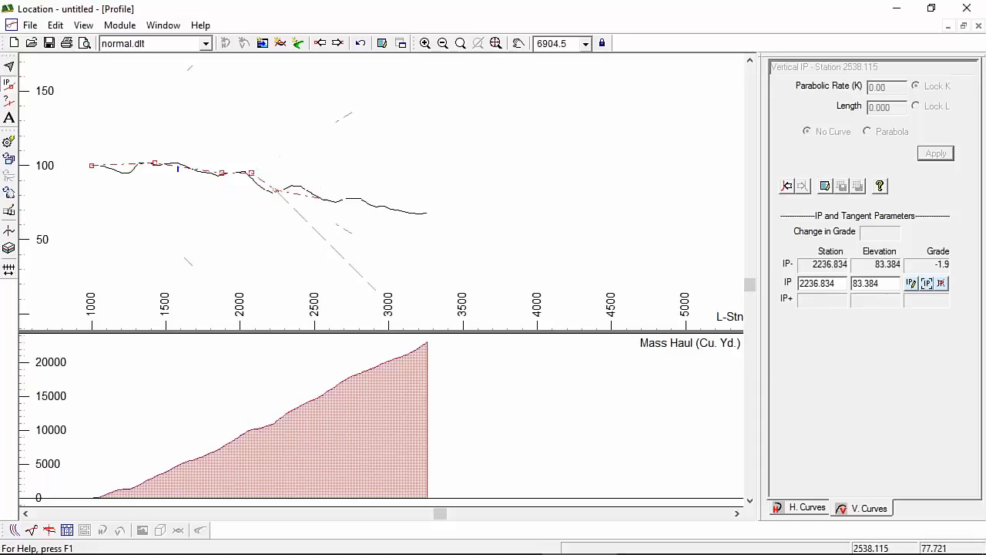
{"action": "left_click", "coordinate": [324, 198]}
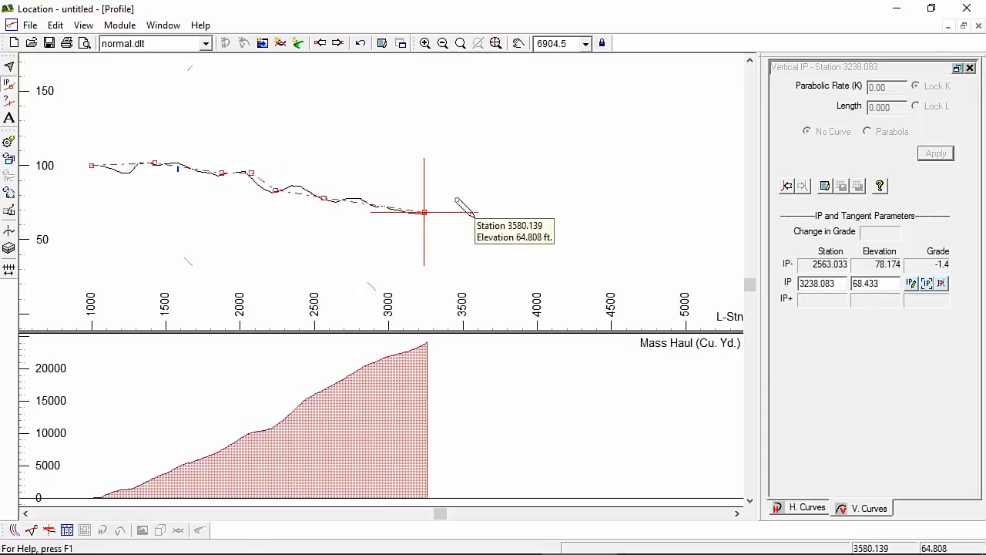
{"action": "left_click", "coordinate": [963, 26]}
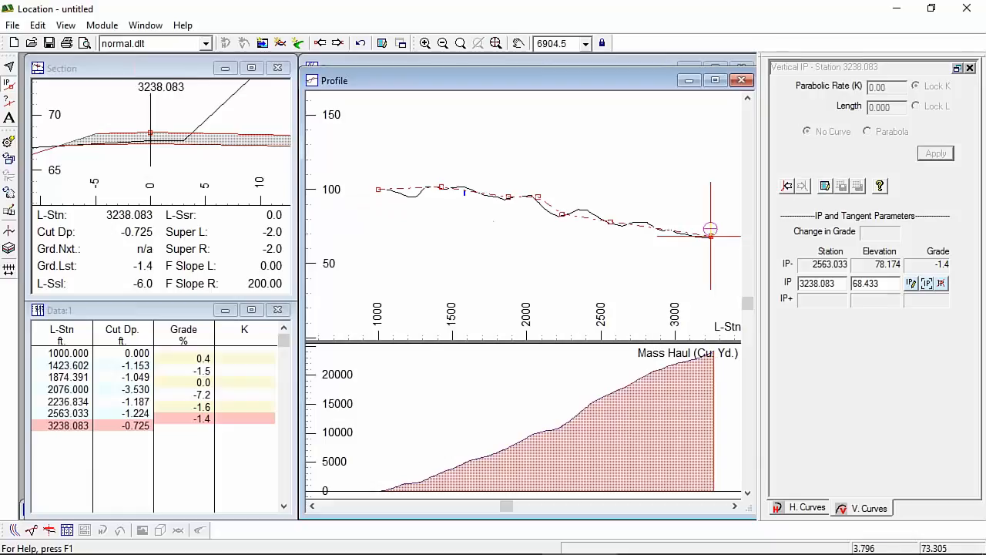
Step: Check cross sections at the final IP, near station 2000, and at 2180
{"action": "left_click", "coordinate": [710, 236]}
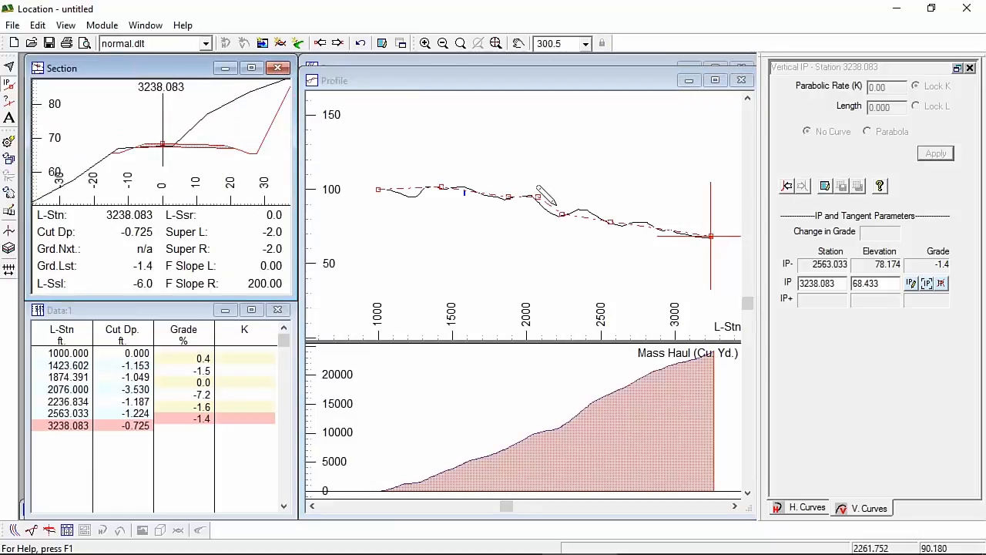
{"action": "left_click", "coordinate": [529, 197]}
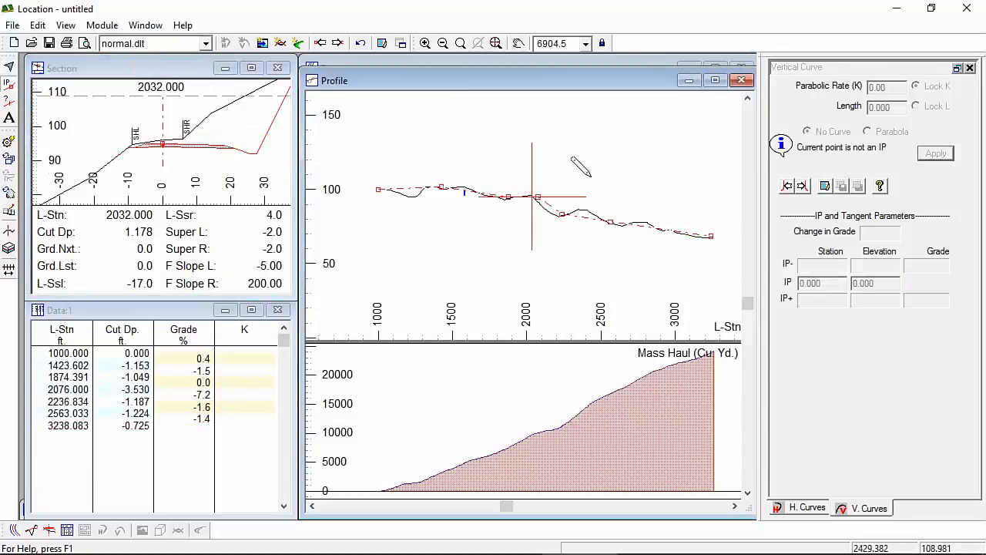
{"action": "left_click", "coordinate": [552, 207], "text": "shift"}
Step: Switch to the plan view and select the vertical IP at station 2076.000 in the data table
{"action": "mouse_move", "coordinate": [647, 182]}
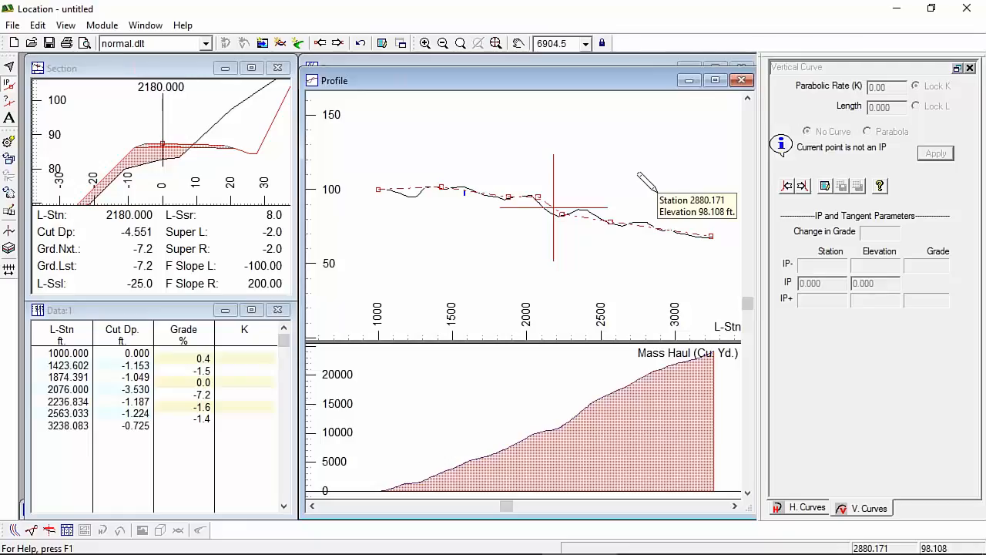
{"action": "left_click", "coordinate": [16, 530]}
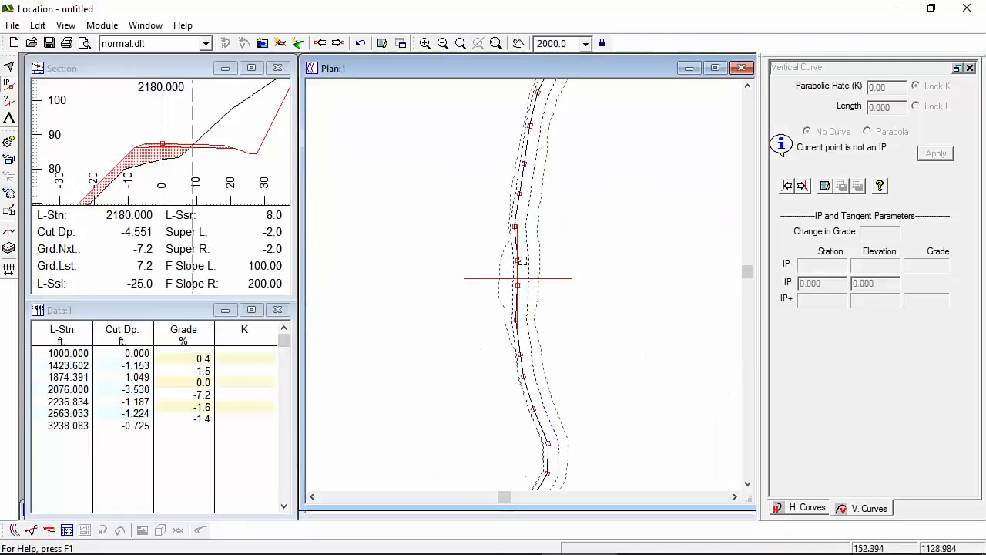
{"action": "scroll", "coordinate": [521, 262], "scroll_direction": "up", "scroll_amount": 1}
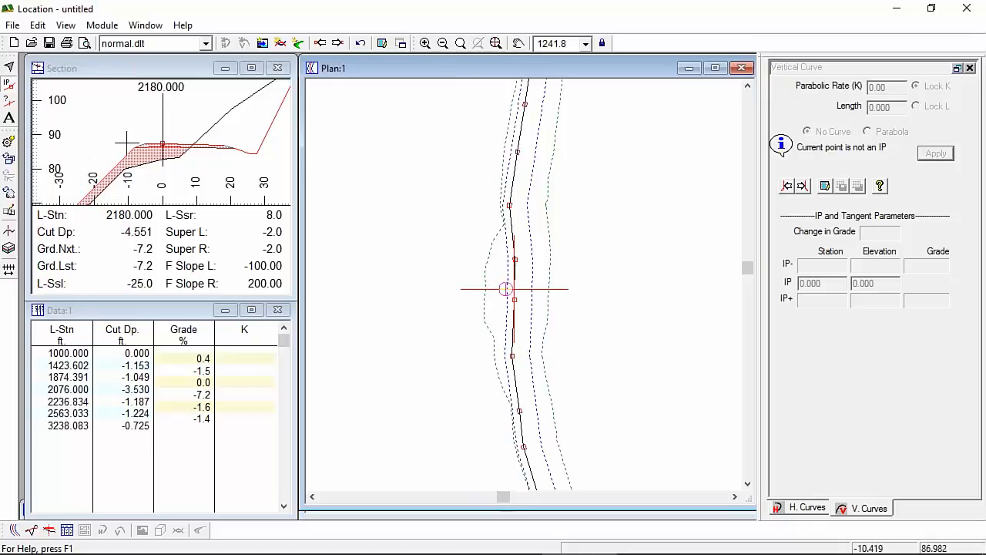
{"action": "scroll", "coordinate": [119, 143], "scroll_direction": "down", "scroll_amount": 7}
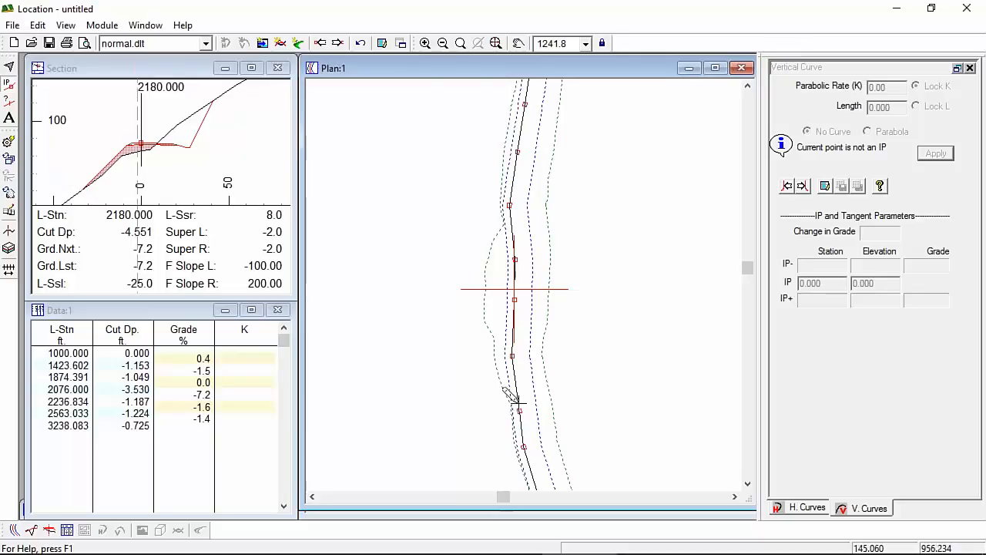
{"action": "mouse_move", "coordinate": [141, 147]}
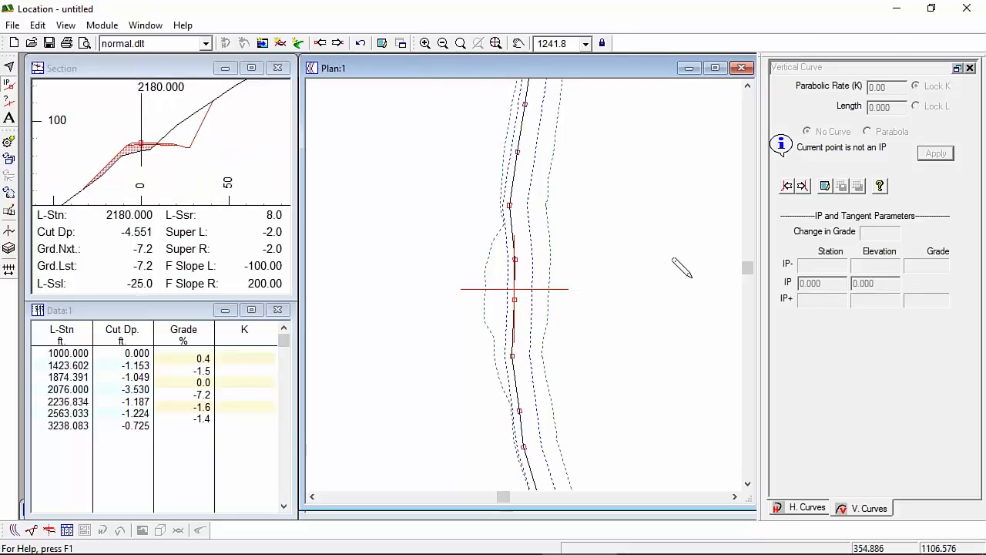
{"action": "left_click", "coordinate": [150, 312]}
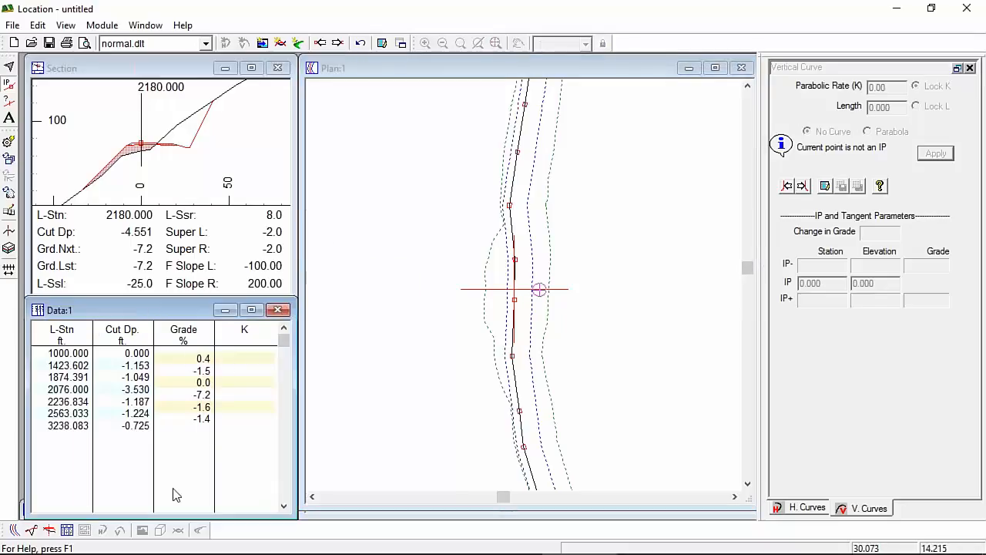
{"action": "left_click", "coordinate": [206, 394]}
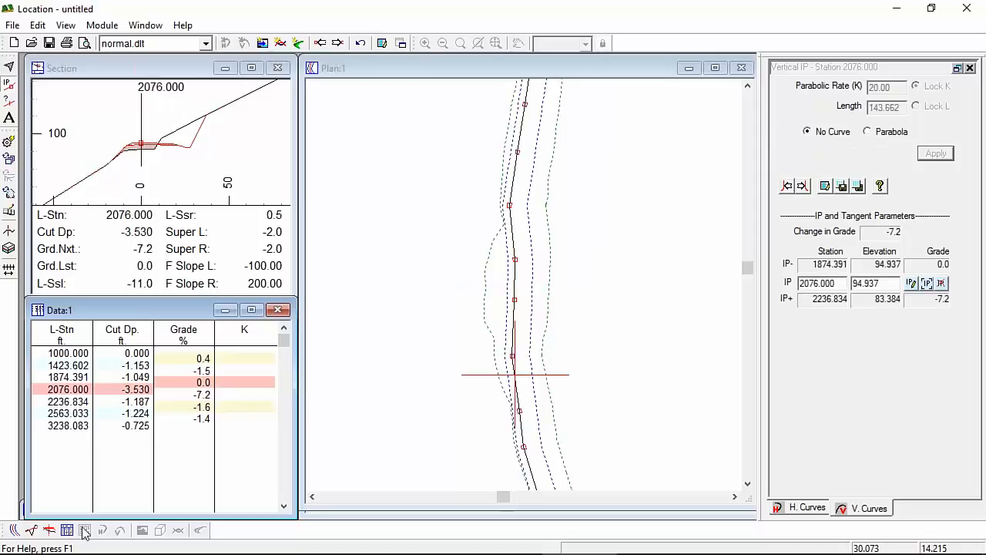
Step: Rework the profile IPs so the station 2076 IP is replaced by one at 2057.881
{"action": "left_click", "coordinate": [30, 530]}
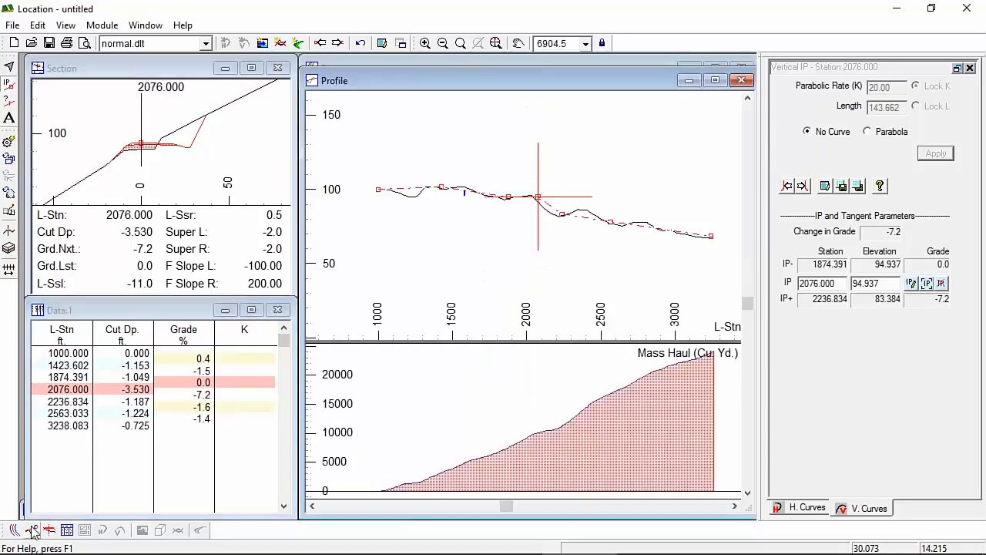
{"action": "scroll", "coordinate": [539, 196], "scroll_direction": "up", "scroll_amount": 5}
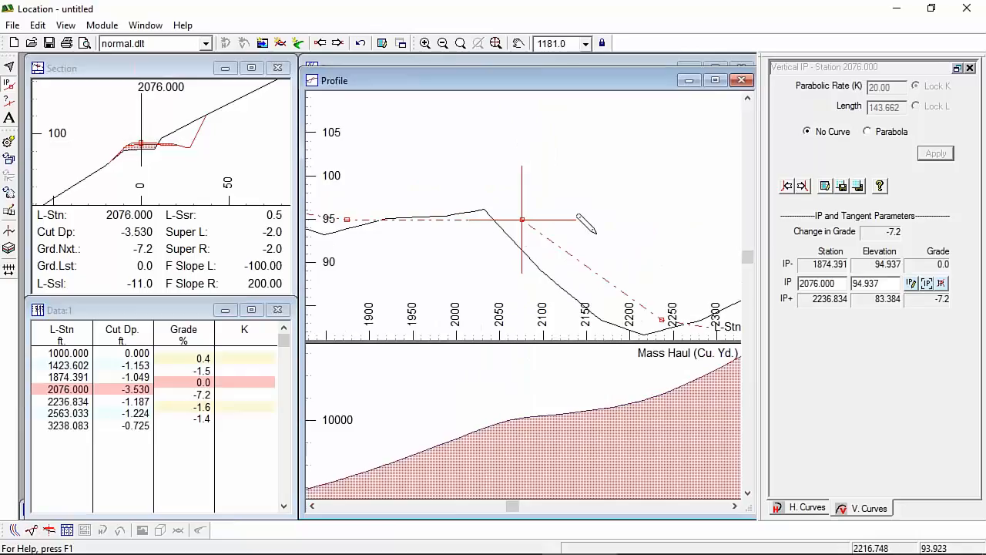
{"action": "mouse_move", "coordinate": [512, 242]}
{"action": "middle_mouse_down"}
{"action": "mouse_move", "coordinate": [523, 153]}
{"action": "mouse_move", "coordinate": [534, 174]}
{"action": "middle_mouse_up"}
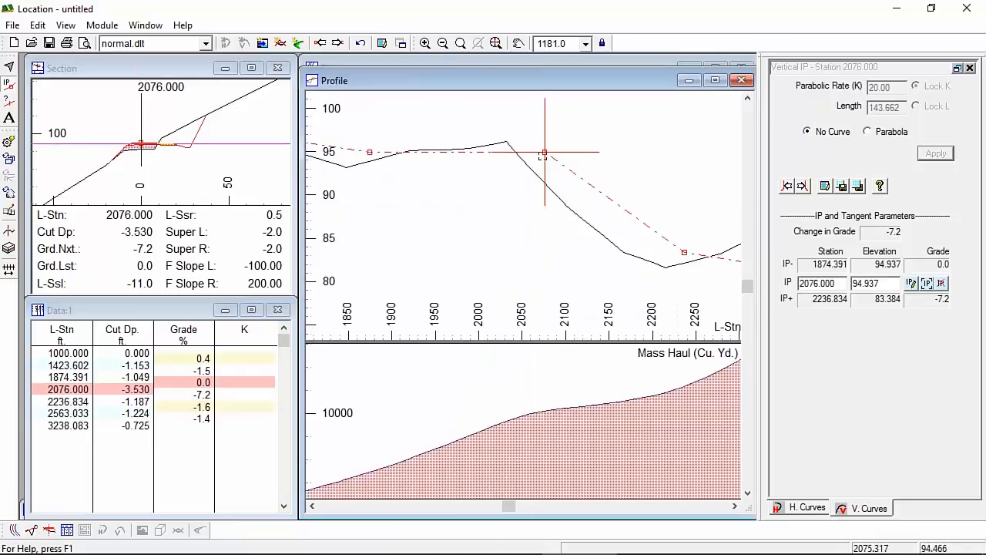
{"action": "left_click", "coordinate": [545, 153]}
{"action": "left_click_drag", "start_coordinate": [547, 153], "coordinate": [476, 150]}
{"action": "left_click_drag", "start_coordinate": [571, 196], "coordinate": [578, 188]}
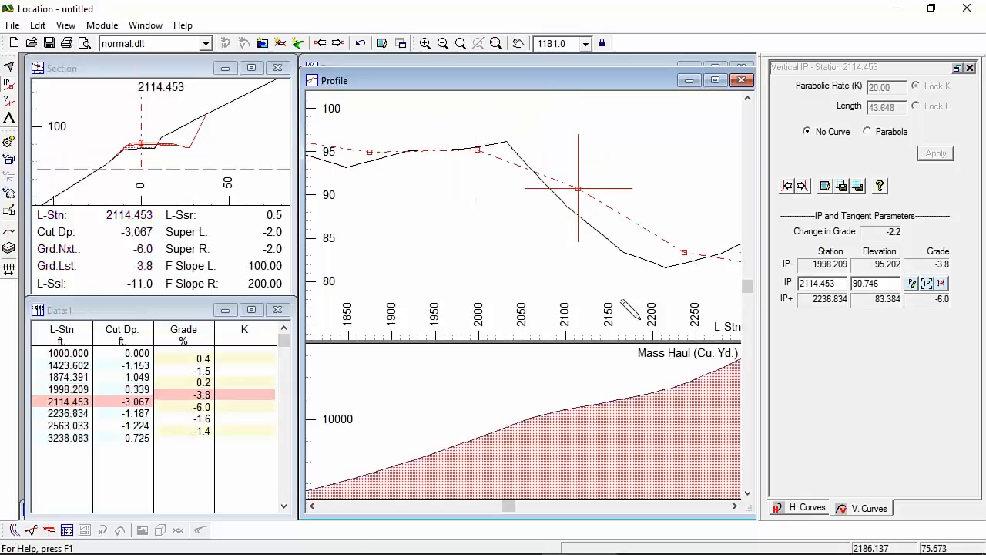
{"action": "left_click", "coordinate": [510, 153]}
{"action": "left_click_drag", "start_coordinate": [508, 152], "coordinate": [528, 151]}
{"action": "left_click_drag", "start_coordinate": [578, 188], "coordinate": [572, 187]}
{"action": "left_click", "coordinate": [477, 147]}
{"action": "left_click_drag", "start_coordinate": [478, 146], "coordinate": [468, 150]}
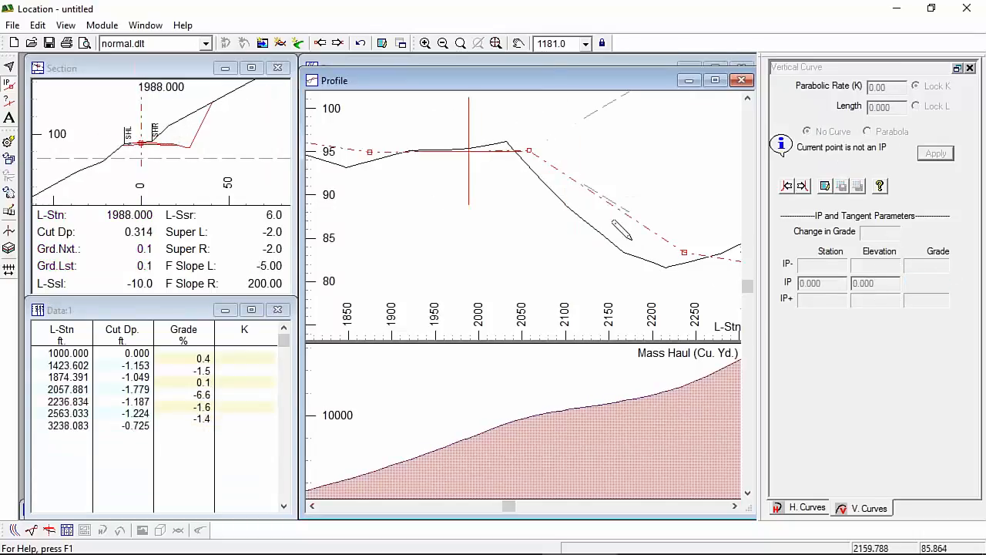
Step: Give the IP at station 2057.881 a parabolic vertical curve with K of 20
{"action": "left_click", "coordinate": [876, 502]}
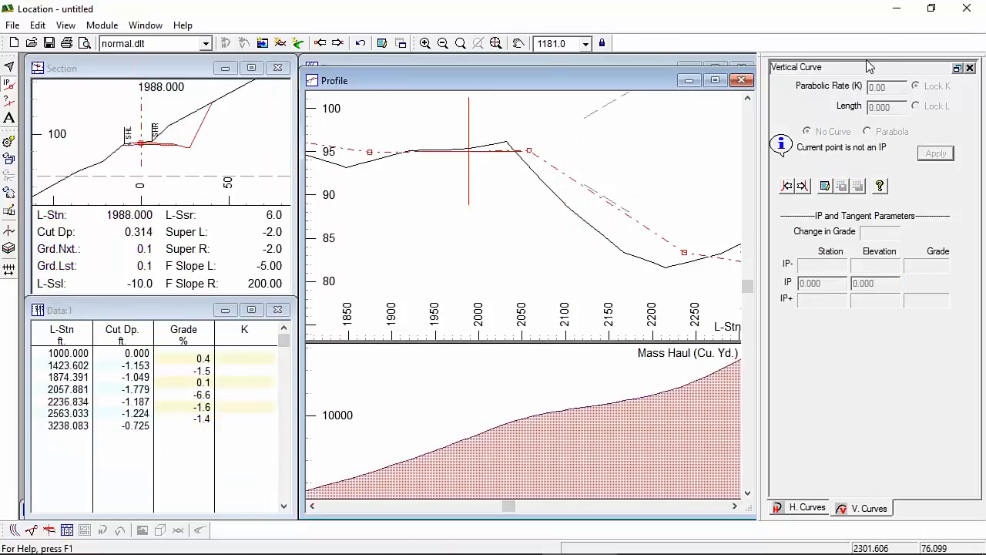
{"action": "left_click", "coordinate": [802, 186]}
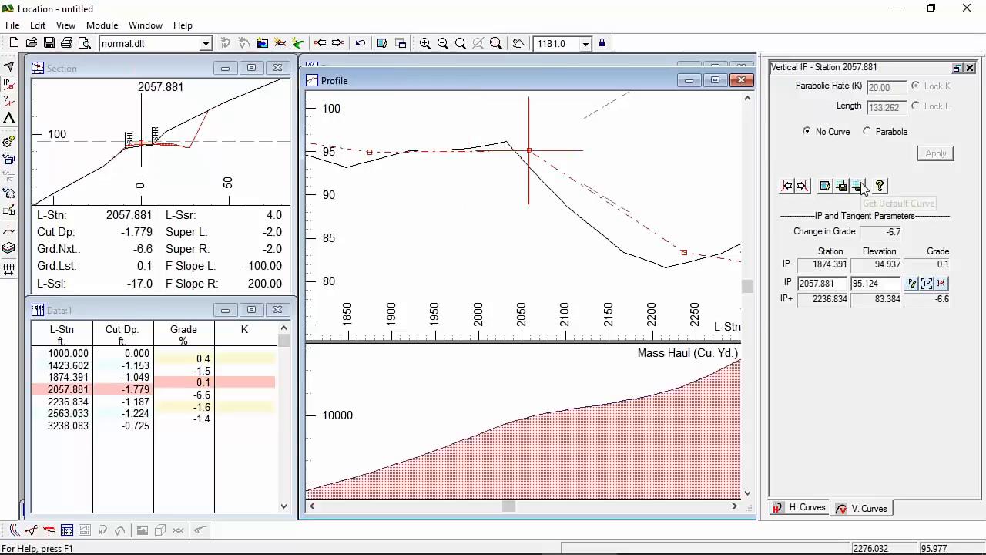
{"action": "left_click", "coordinate": [887, 134]}
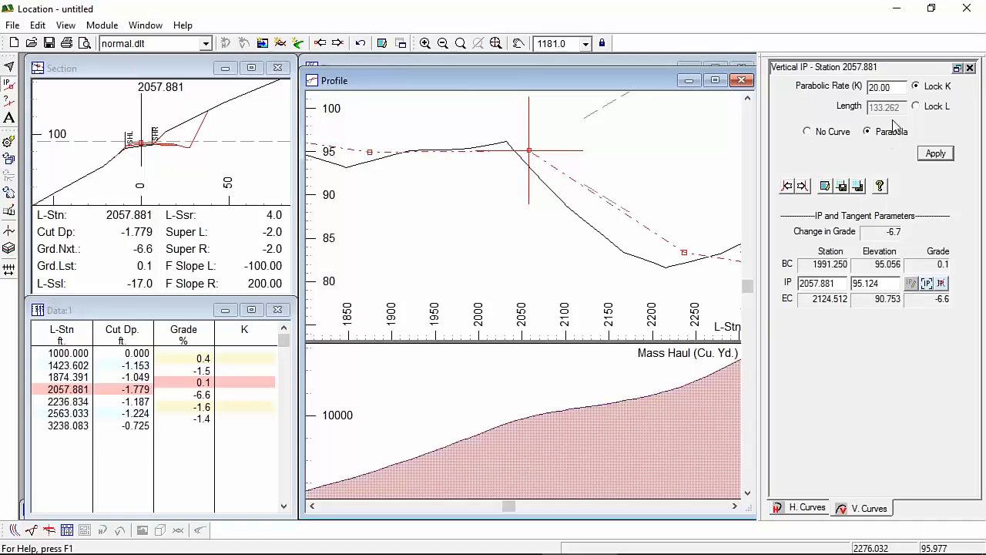
{"action": "left_click", "coordinate": [943, 158]}
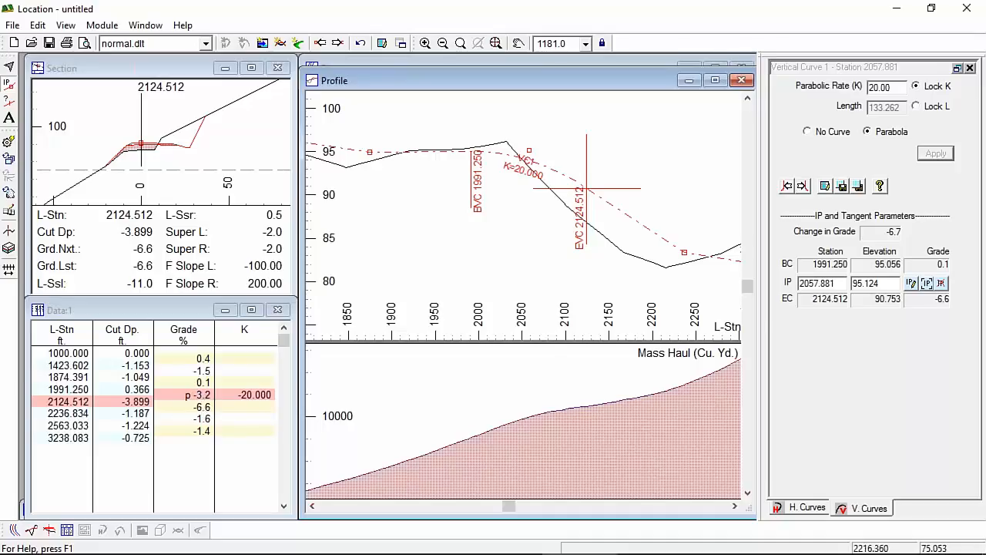
{"action": "scroll", "coordinate": [559, 219], "scroll_direction": "down", "scroll_amount": 1}
{"action": "scroll", "coordinate": [549, 208], "scroll_direction": "down", "scroll_amount": 4}
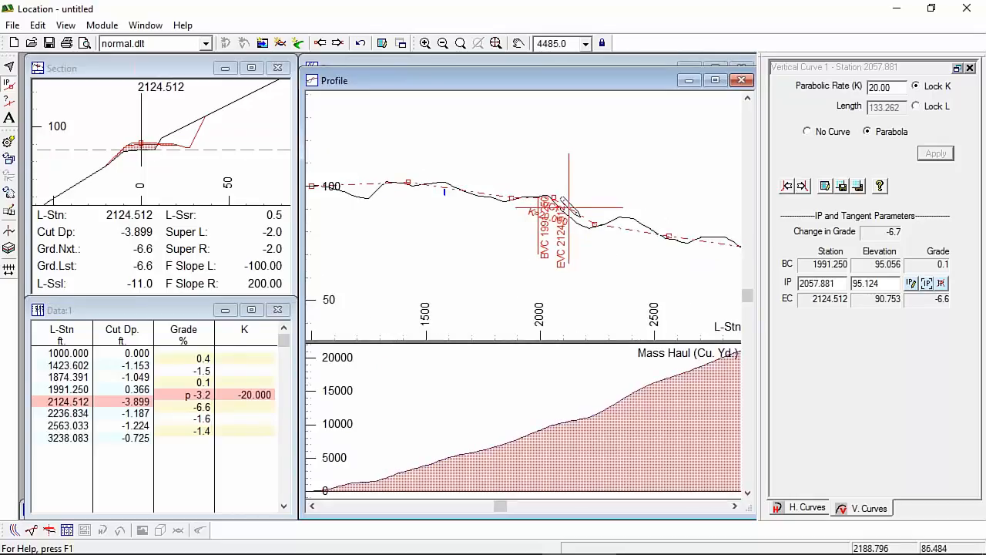
Step: Insert a vertical IP at station 1229.406 and lower it to elevation 96.049
{"action": "left_click", "coordinate": [362, 186]}
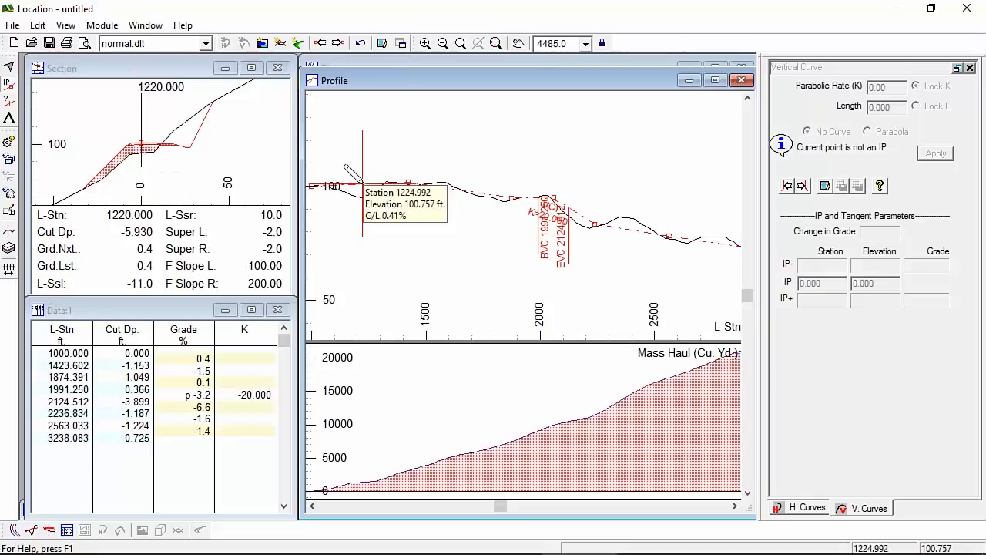
{"action": "left_click", "coordinate": [365, 185]}
{"action": "left_click_drag", "start_coordinate": [366, 186], "coordinate": [365, 194]}
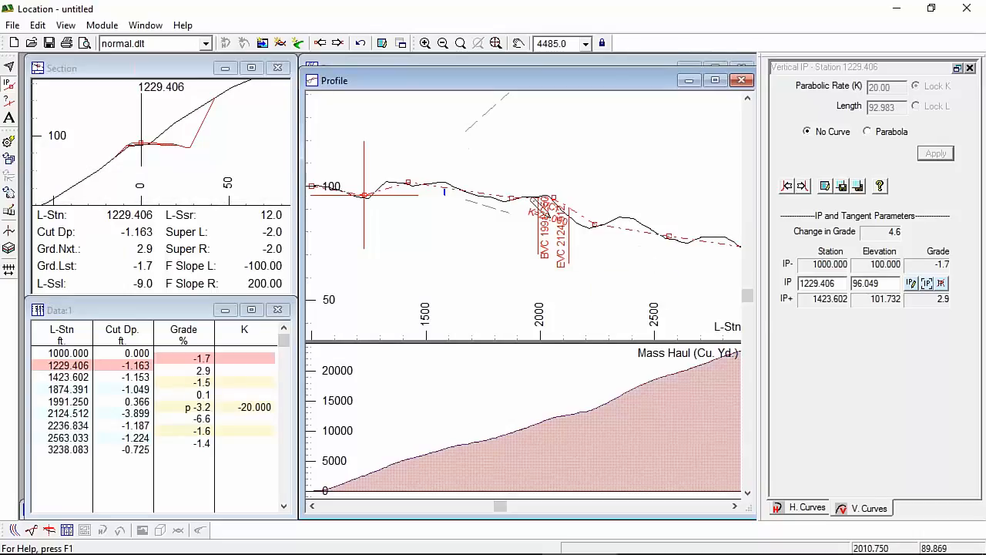
Step: Move the parabolic curve's IP to station 2040.179, elevation 94.430
{"action": "middle_click_drag", "start_coordinate": [615, 223], "coordinate": [585, 190]}
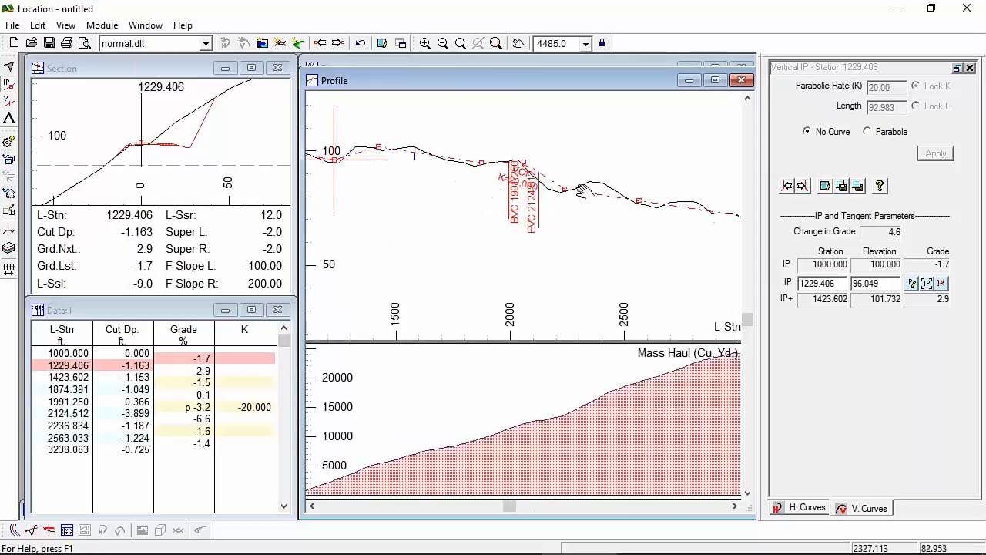
{"action": "left_click", "coordinate": [524, 165]}
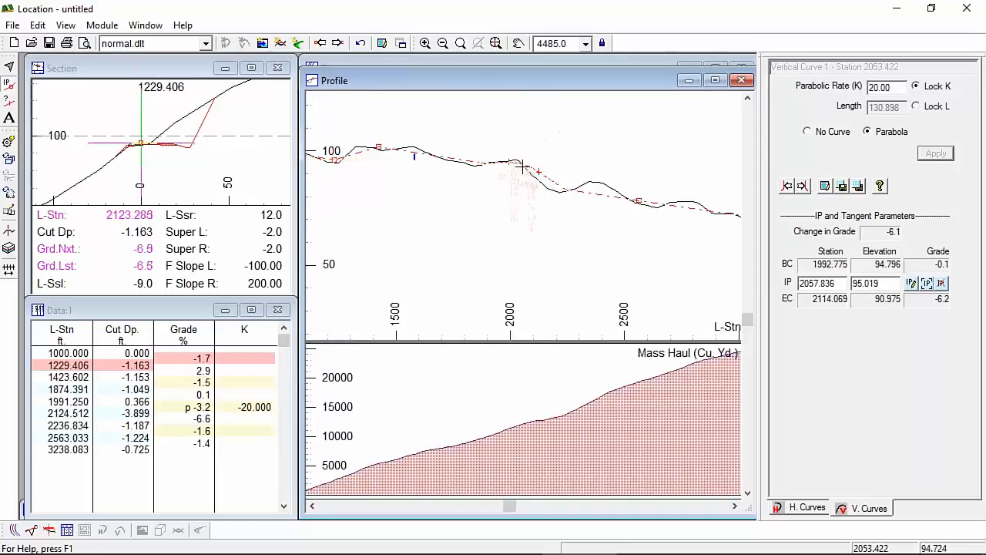
{"action": "left_click_drag", "start_coordinate": [523, 165], "coordinate": [529, 183]}
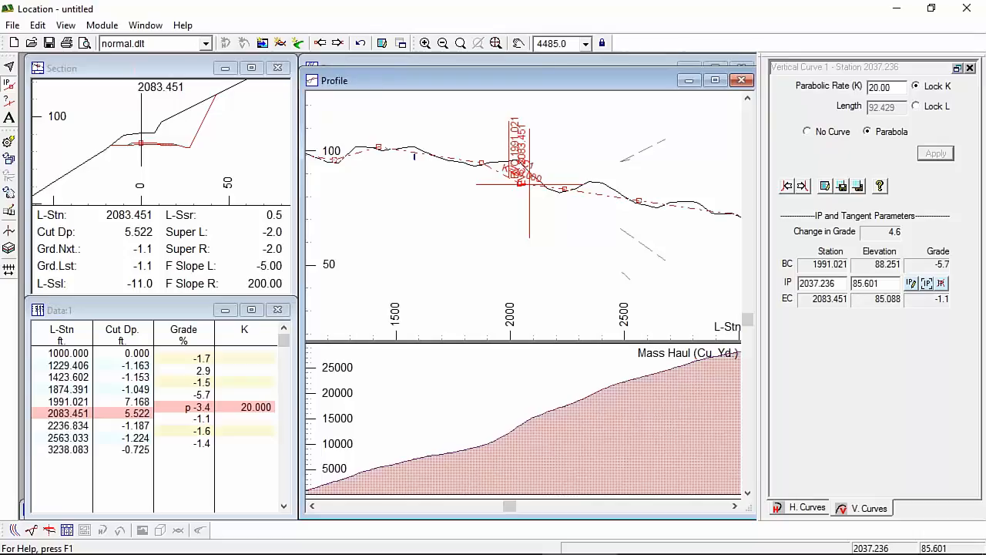
{"action": "mouse_move", "coordinate": [333, 379]}
{"action": "left_click_drag", "start_coordinate": [518, 181], "coordinate": [519, 163]}
{"action": "scroll", "coordinate": [614, 211], "scroll_direction": "down", "scroll_amount": 1}
{"action": "scroll", "coordinate": [613, 211], "scroll_direction": "down", "scroll_amount": 2}
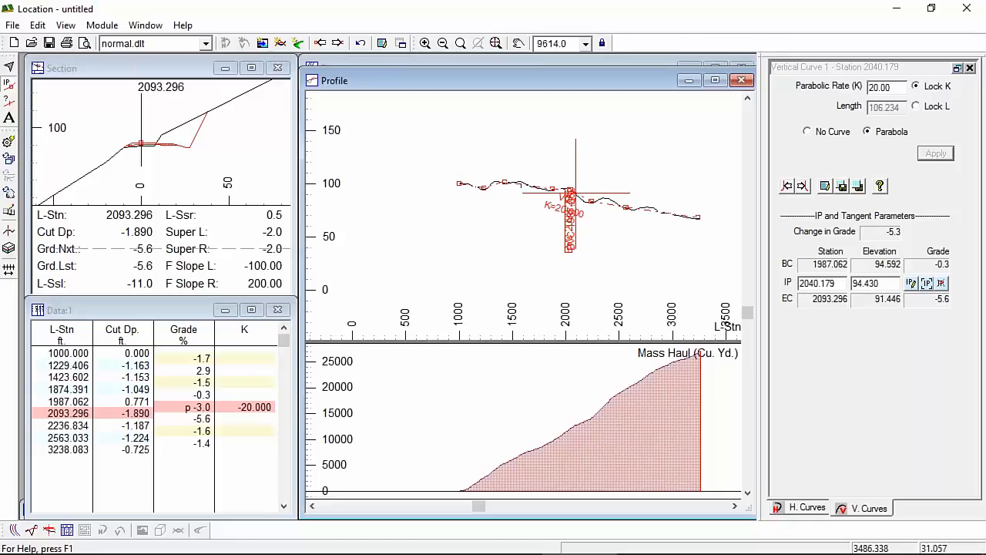
{"action": "scroll", "coordinate": [612, 230], "scroll_direction": "up", "scroll_amount": 1}
{"action": "middle_click_drag", "start_coordinate": [613, 230], "coordinate": [561, 242]}
{"action": "scroll", "coordinate": [576, 251], "scroll_direction": "down", "scroll_amount": 1}
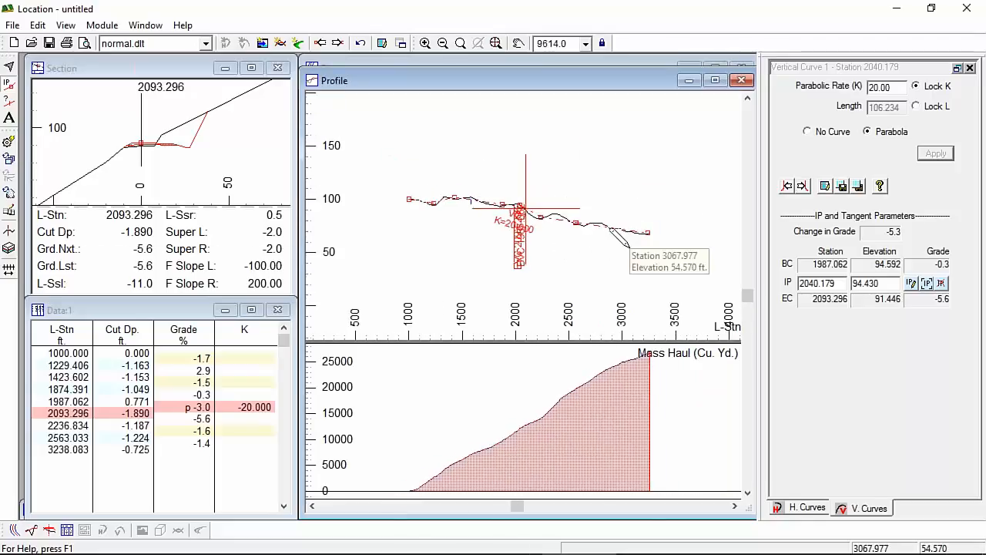
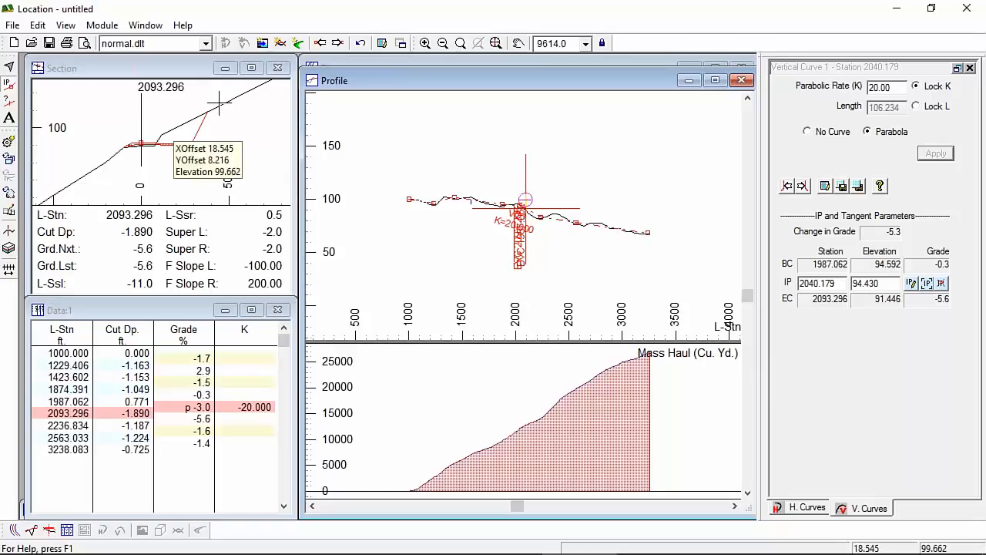
Step: Launch the Terrain module from Location's Module menu, opening an empty plan window
{"action": "left_click", "coordinate": [106, 25]}
{"action": "left_click", "coordinate": [77, 65]}
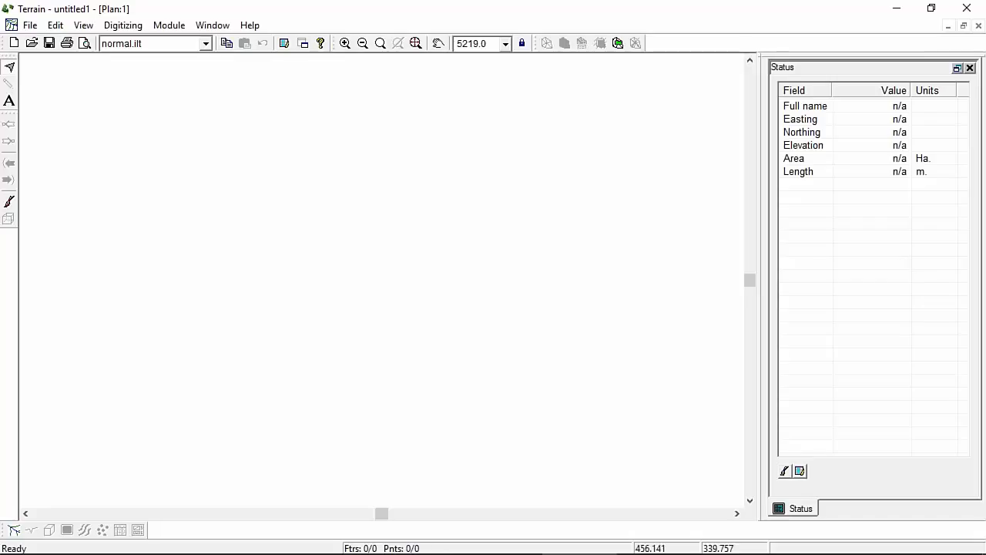
Step: In the Open dialog, browse to the Softree Examples\Forestry\Webinar folder
{"action": "left_click", "coordinate": [31, 25]}
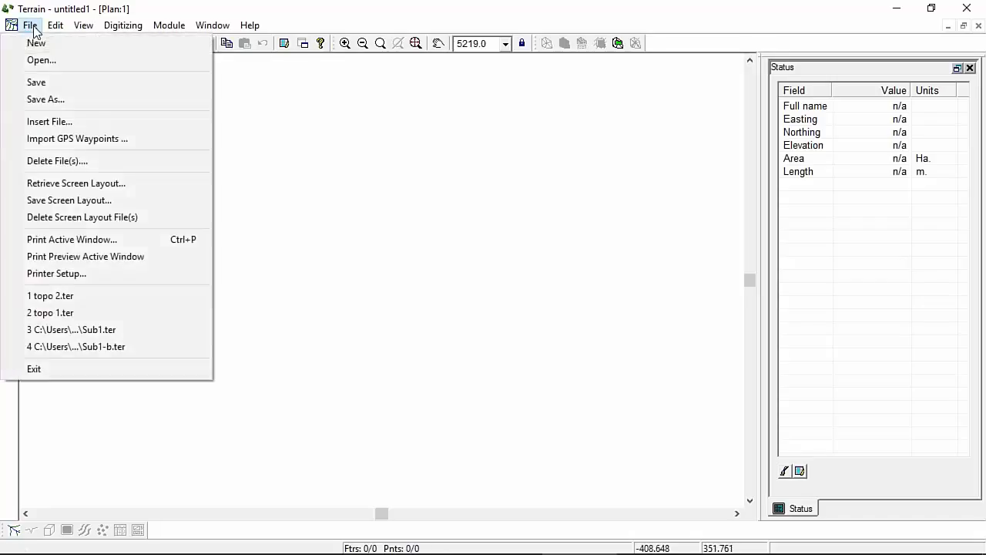
{"action": "left_click", "coordinate": [41, 60]}
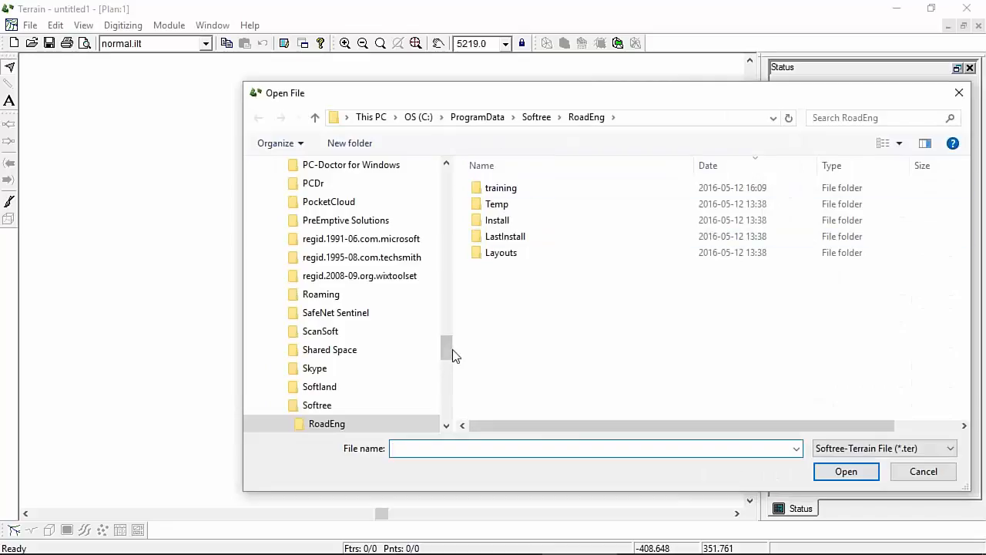
{"action": "mouse_move", "coordinate": [446, 350]}
{"action": "left_mouse_down"}
{"action": "mouse_move", "coordinate": [424, 205]}
{"action": "mouse_move", "coordinate": [432, 160]}
{"action": "left_mouse_up"}
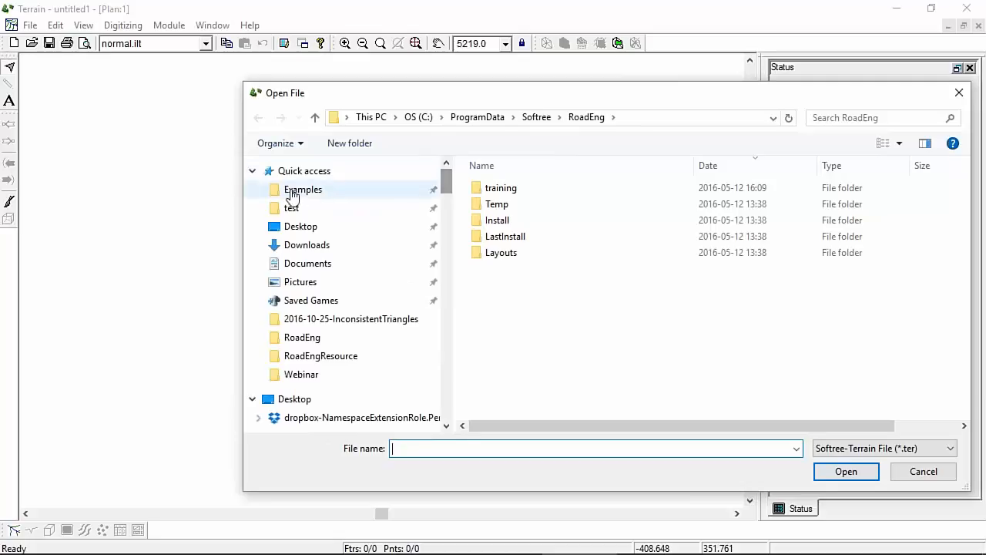
{"action": "left_click", "coordinate": [289, 190]}
{"action": "scroll", "coordinate": [572, 306], "scroll_direction": "down", "scroll_amount": 1}
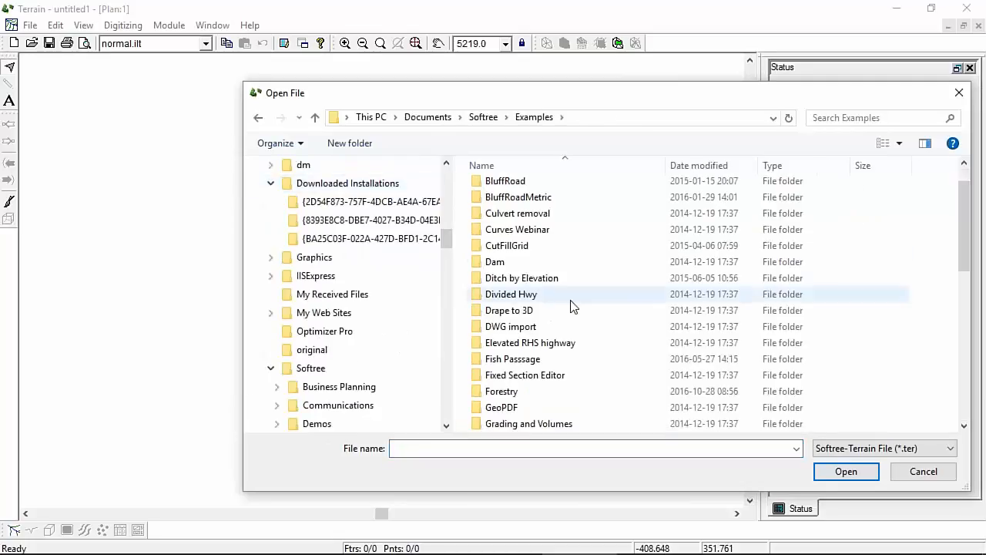
{"action": "scroll", "coordinate": [572, 306], "scroll_direction": "down", "scroll_amount": 2}
{"action": "left_click", "coordinate": [491, 298]}
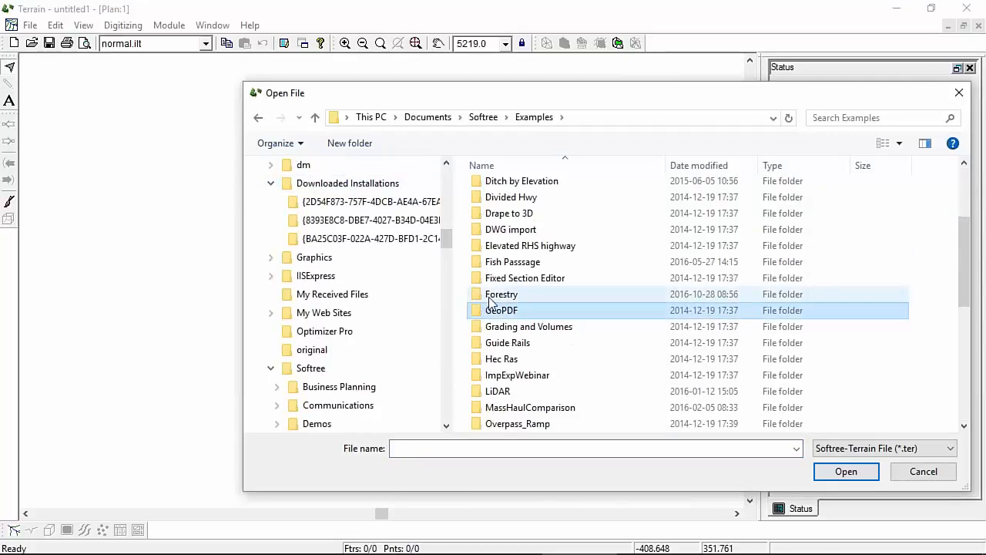
{"action": "double_click", "coordinate": [491, 298]}
{"action": "double_click", "coordinate": [511, 192]}
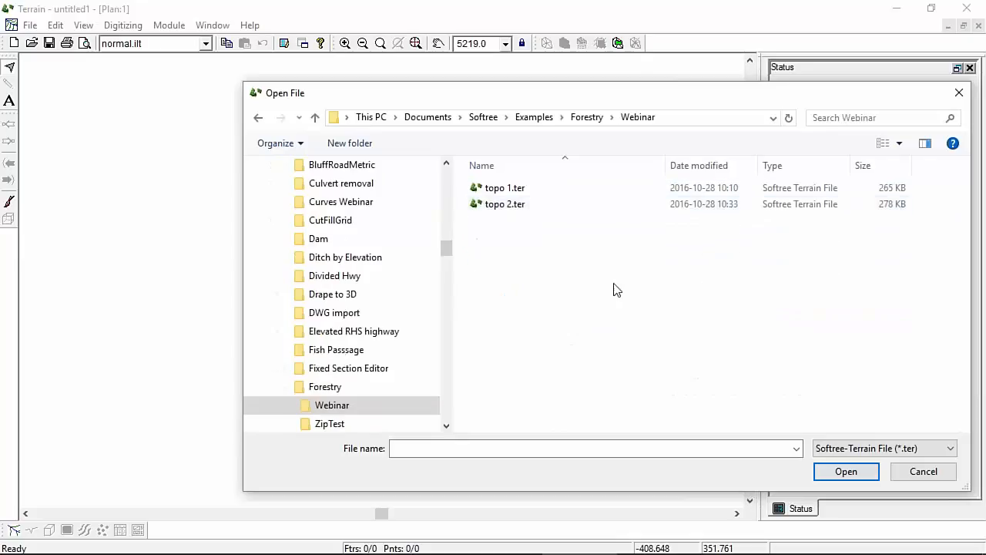
Step: Filter to Softree-Traverse Document files and open ipad.tr1
{"action": "left_click", "coordinate": [923, 448]}
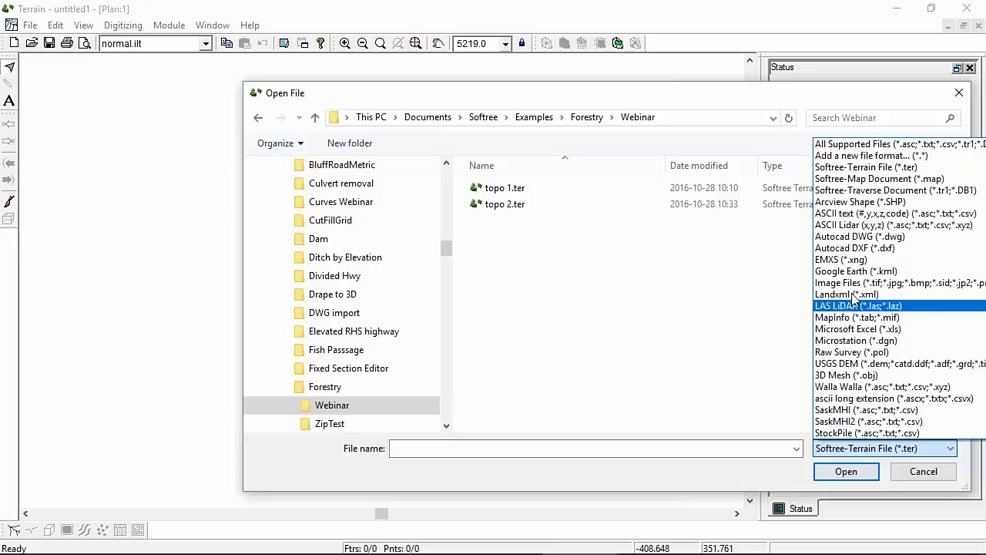
{"action": "left_click", "coordinate": [877, 192]}
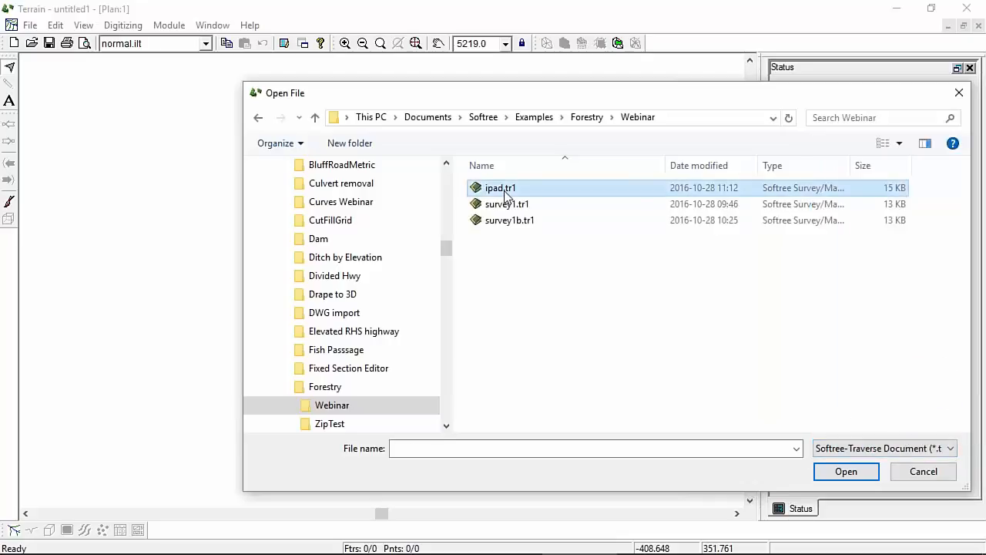
{"action": "left_click", "coordinate": [505, 192]}
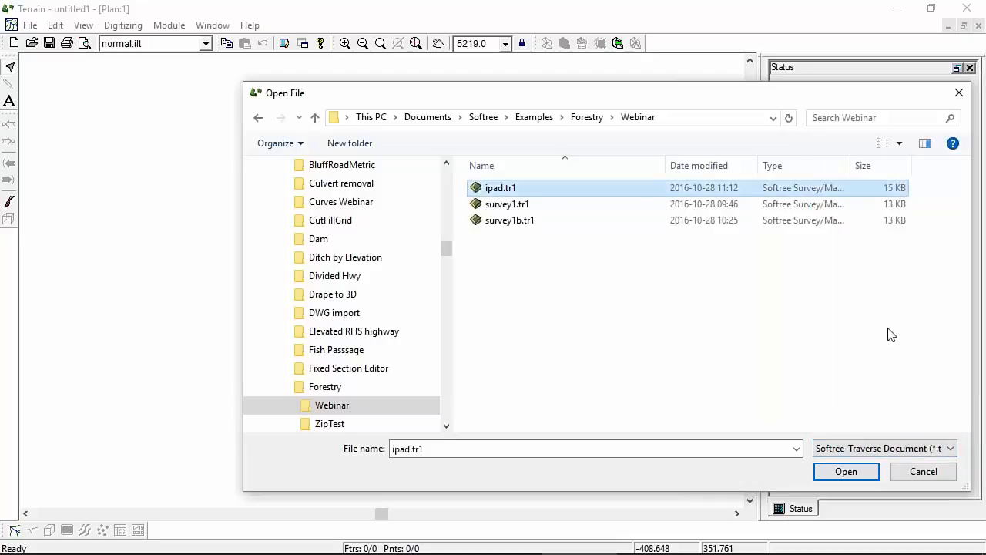
{"action": "left_click", "coordinate": [846, 476]}
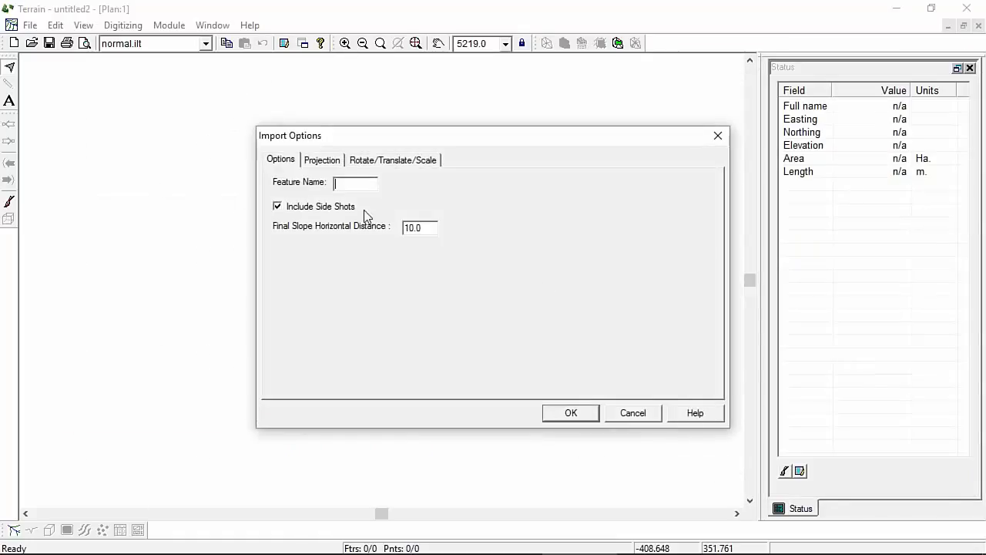
Step: Change the final slope horizontal distance to 50 and bring up the ipad.tr1 traverse in Survey/Map
{"action": "double_click", "coordinate": [424, 227]}
{"action": "type", "text": "50"}
{"action": "left_click", "coordinate": [461, 547]}
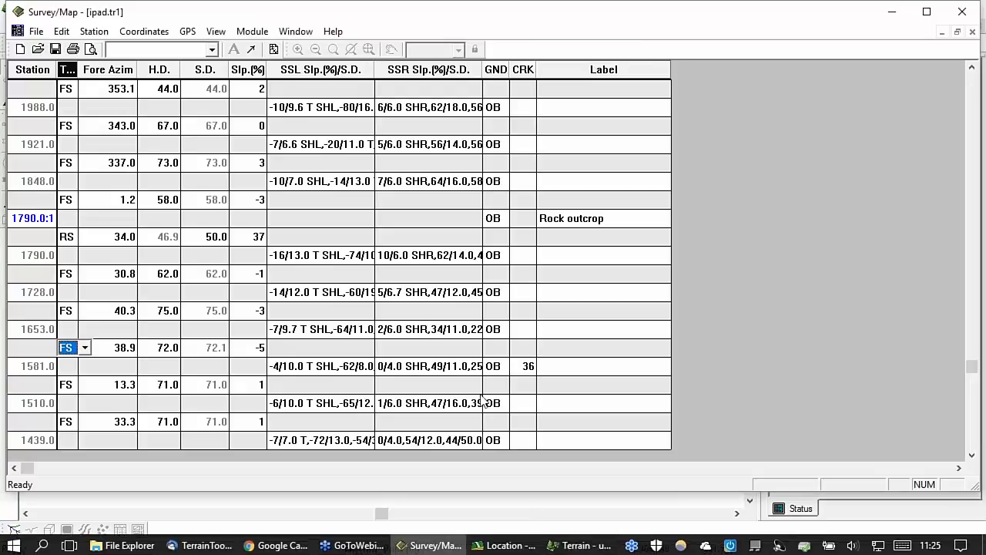
Step: Check station 1728.0's right side shots in Survey/Map, then return to Terrain's Import Options
{"action": "double_click", "coordinate": [431, 294]}
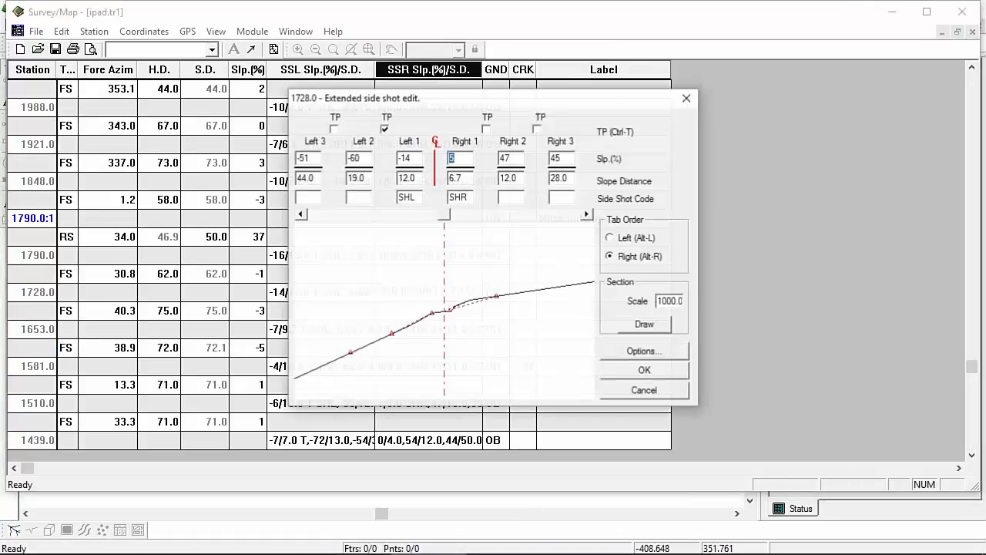
{"action": "left_click", "coordinate": [587, 213]}
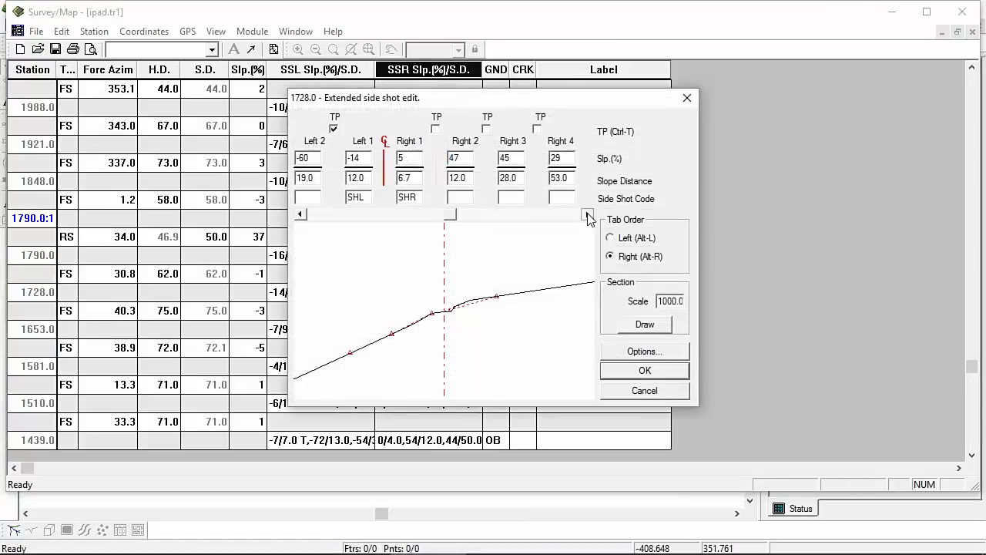
{"action": "double_click", "coordinate": [586, 214]}
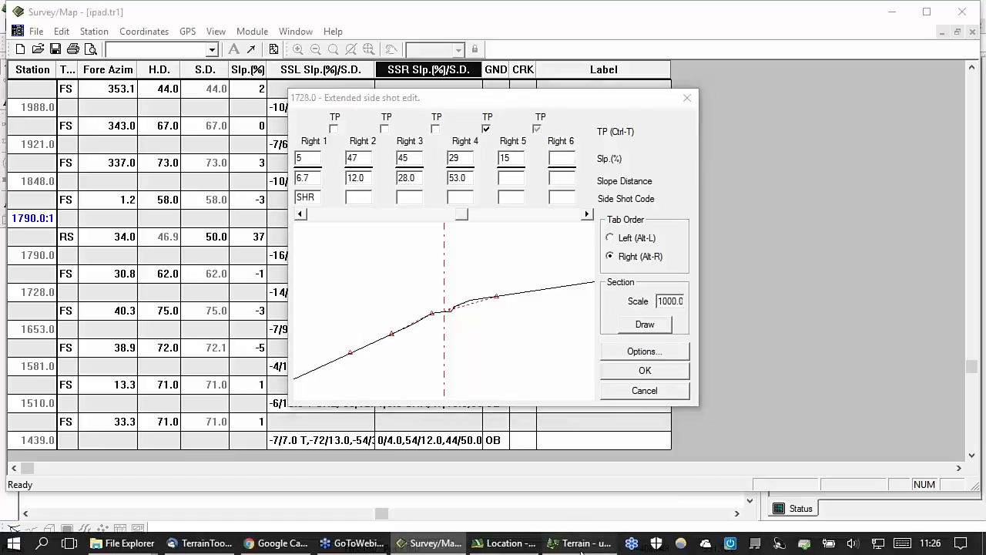
{"action": "left_click", "coordinate": [577, 543]}
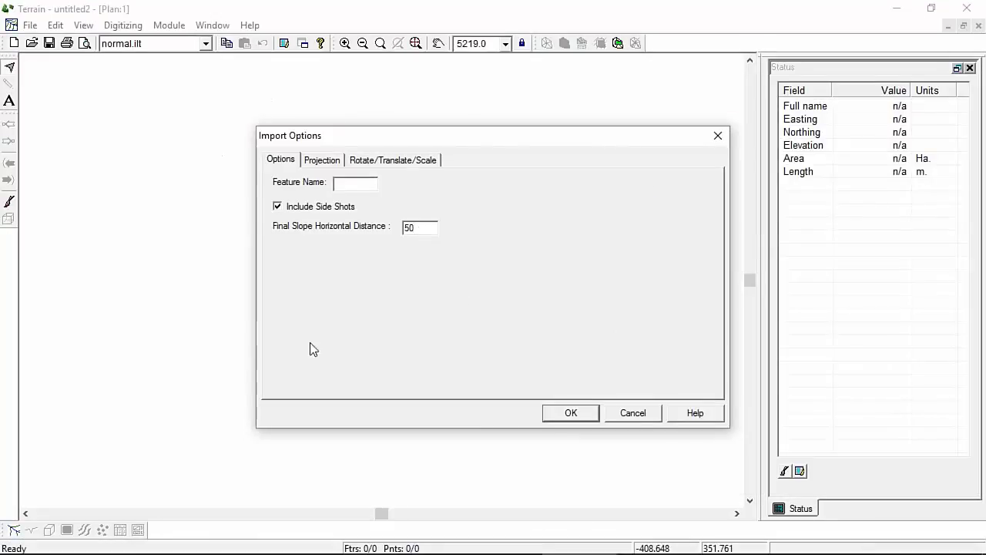
Step: Import the ipad traverse, select cross-section line ipad-17, and open Terrain Calculation
{"action": "left_click", "coordinate": [577, 415]}
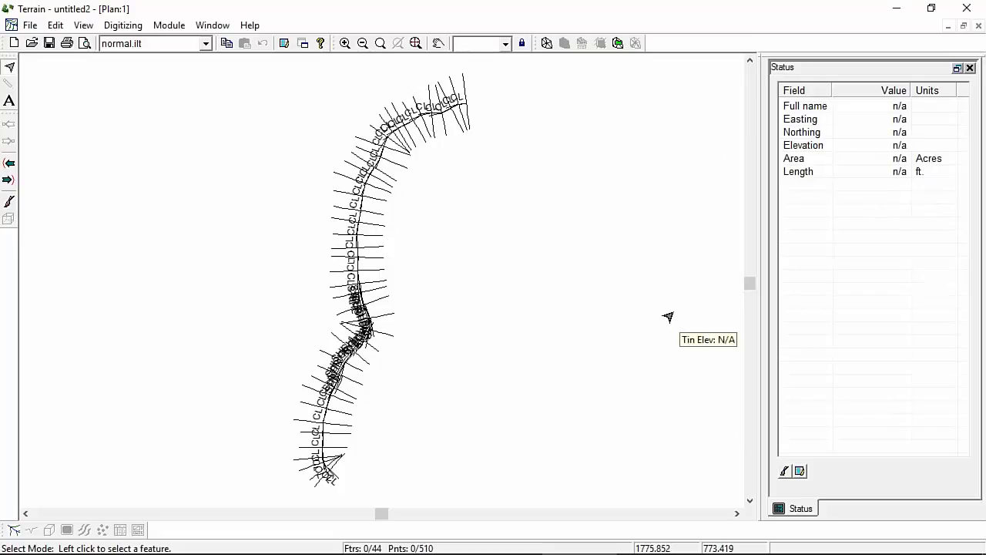
{"action": "scroll", "coordinate": [355, 333], "scroll_direction": "up", "scroll_amount": 2}
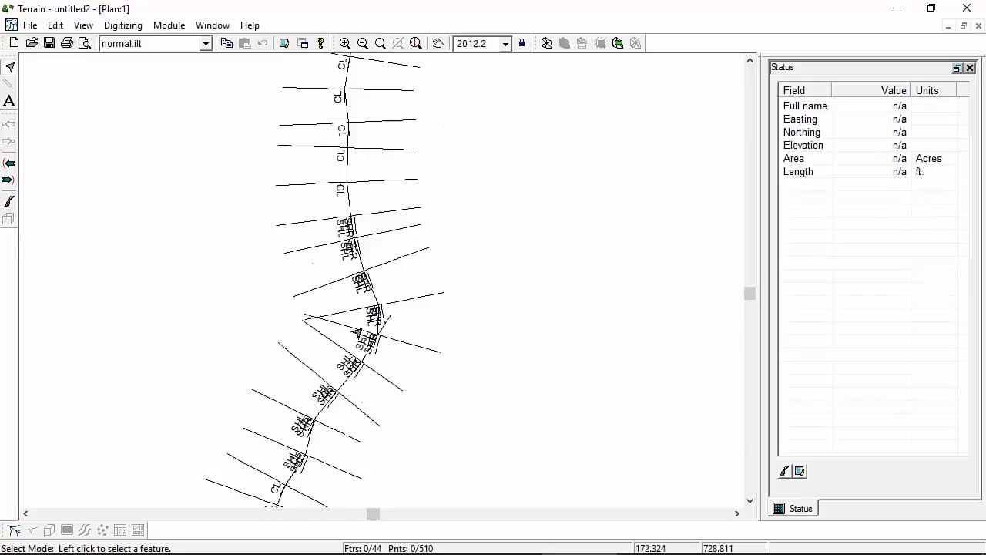
{"action": "scroll", "coordinate": [357, 331], "scroll_direction": "up", "scroll_amount": 5}
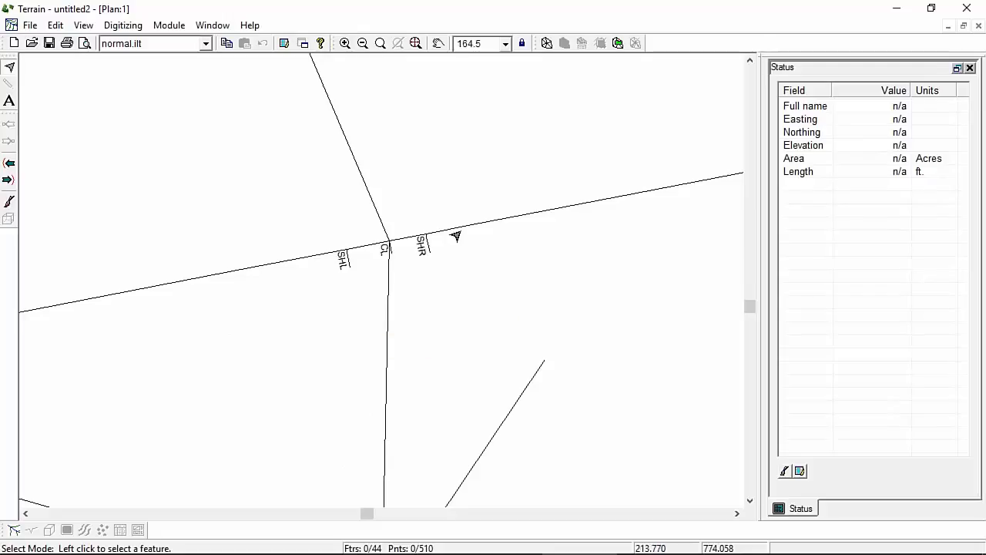
{"action": "mouse_move", "coordinate": [423, 239]}
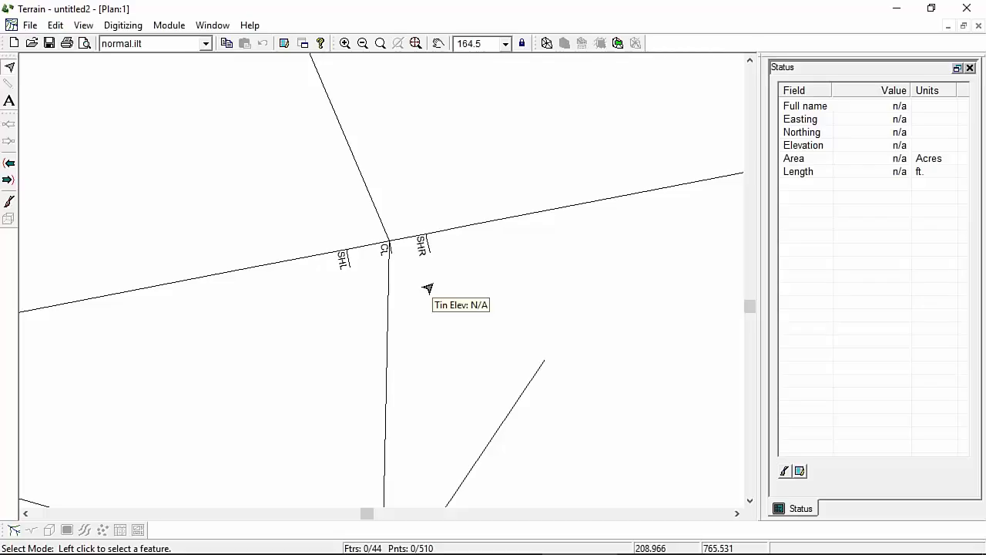
{"action": "scroll", "coordinate": [427, 289], "scroll_direction": "down", "scroll_amount": 5}
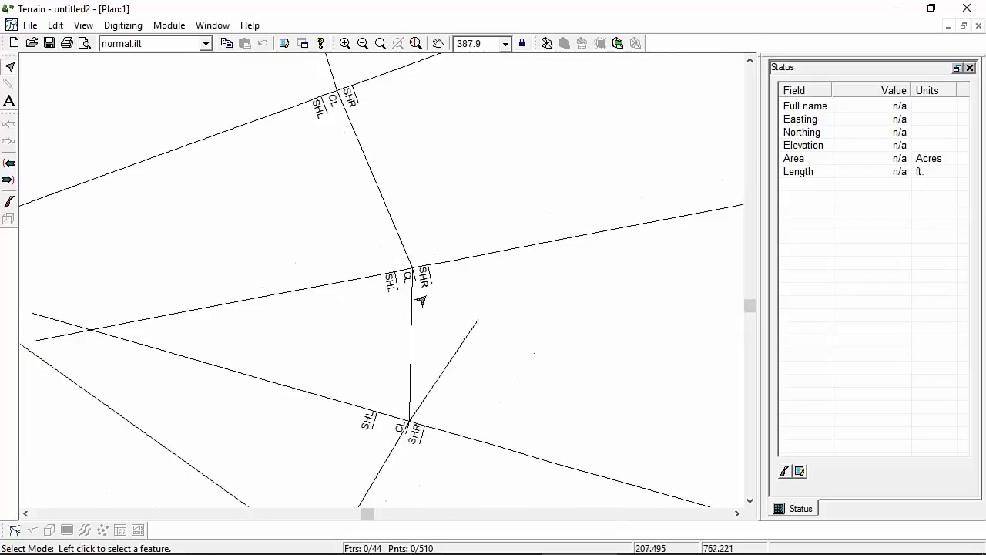
{"action": "scroll", "coordinate": [422, 299], "scroll_direction": "down", "scroll_amount": 4}
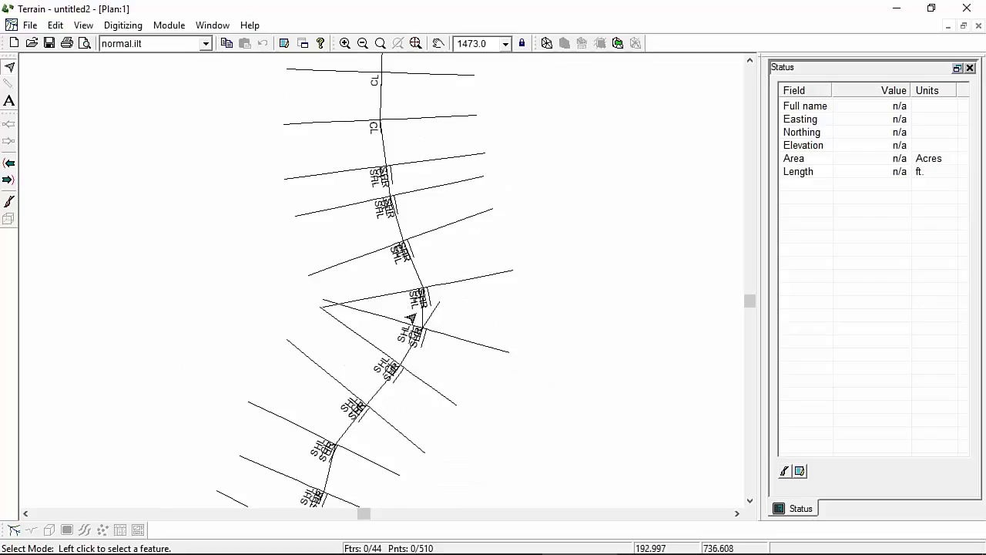
{"action": "left_click", "coordinate": [447, 283]}
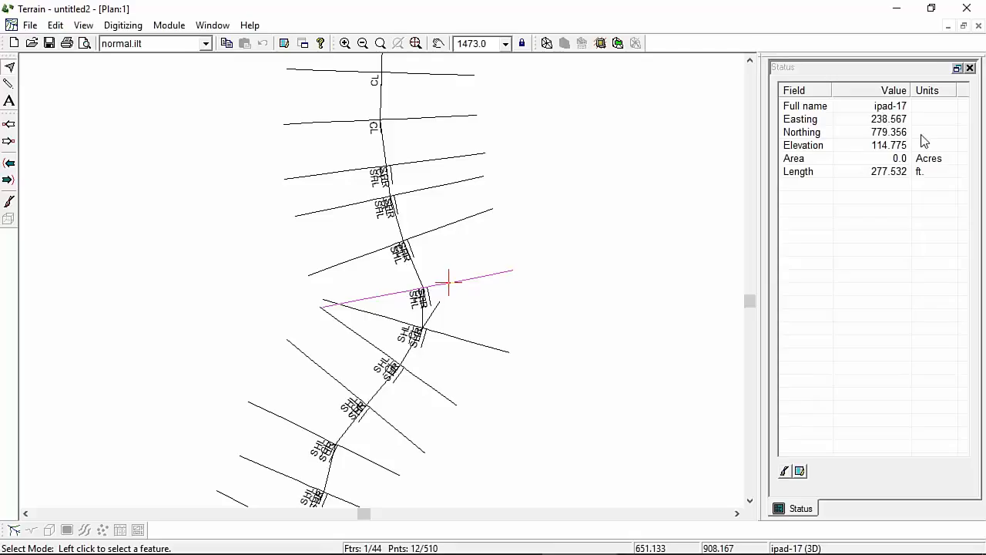
{"action": "left_click", "coordinate": [546, 44]}
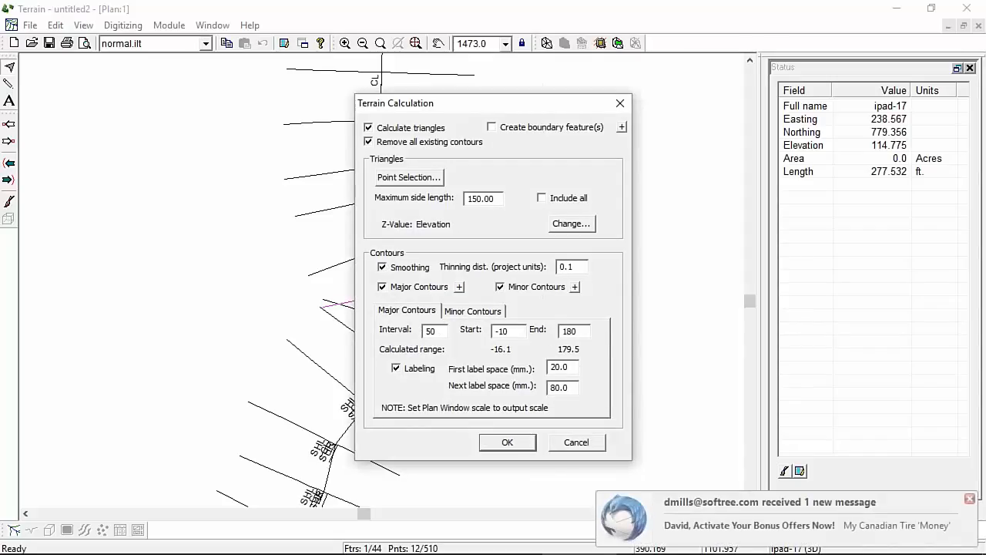
Step: Calculate triangles and contours using a 150.00 maximum side length
{"action": "left_click", "coordinate": [524, 446]}
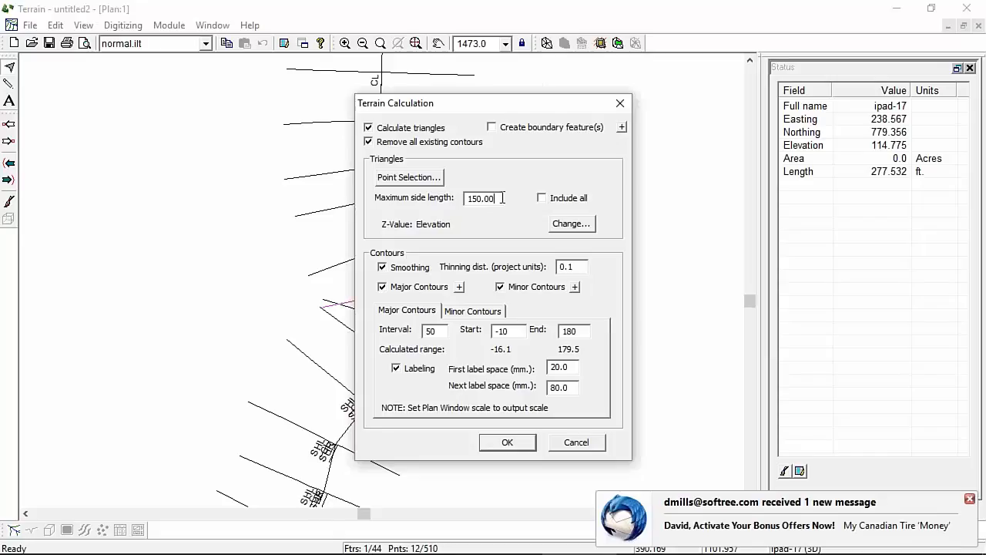
{"action": "left_click_drag", "start_coordinate": [478, 193], "coordinate": [454, 198]}
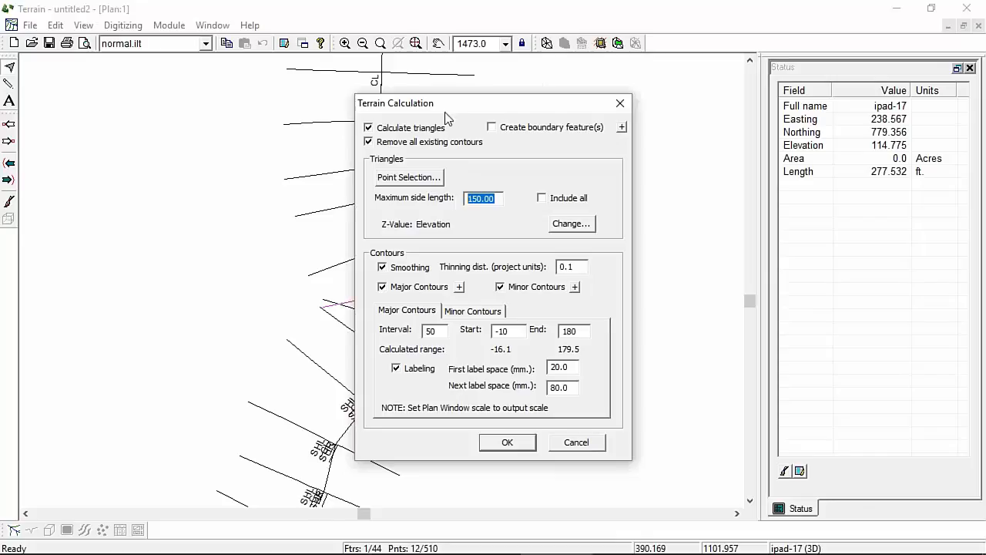
{"action": "left_click_drag", "start_coordinate": [446, 116], "coordinate": [586, 137]}
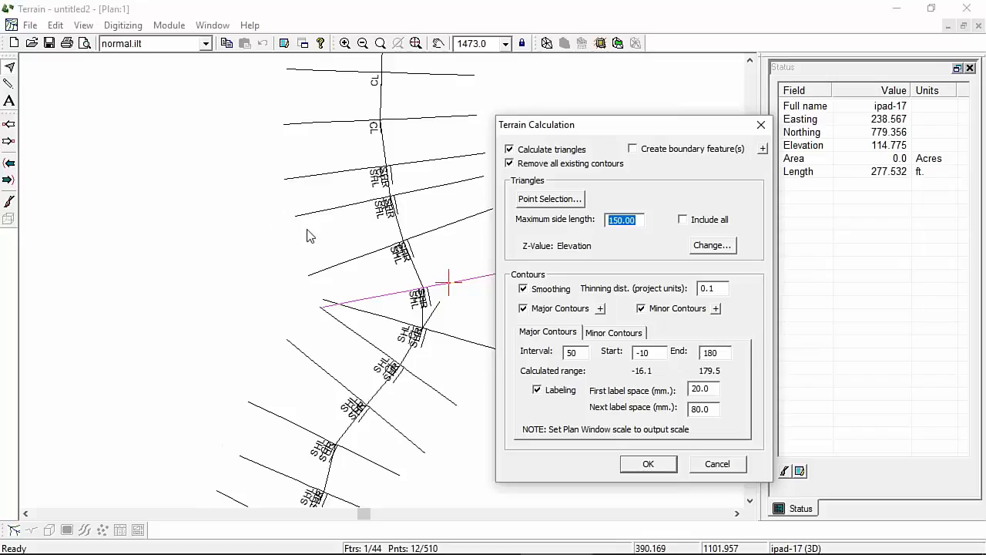
{"action": "left_click", "coordinate": [651, 463]}
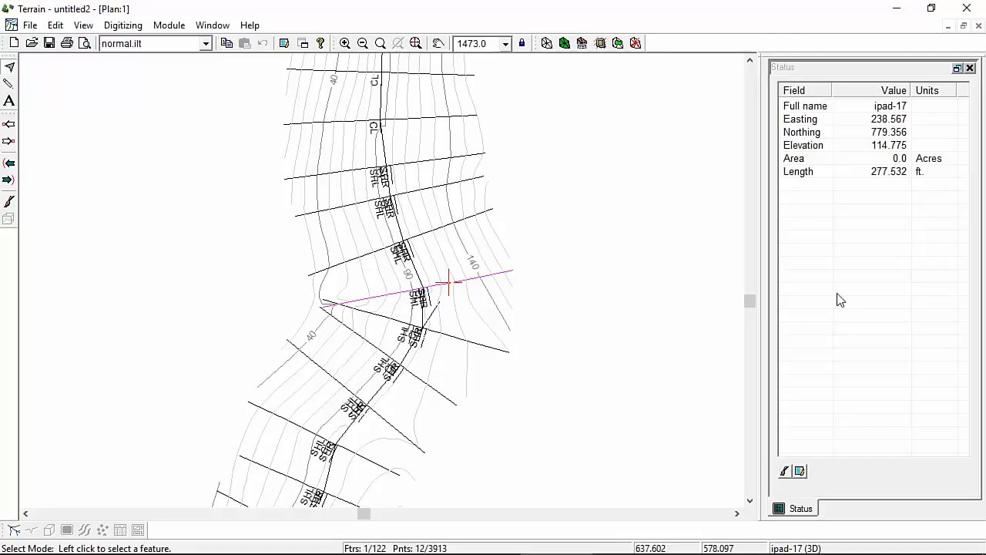
Step: Pan along the contoured corridor and reopen Terrain Calculation with Calculate triangles unchecked
{"action": "scroll", "coordinate": [396, 135], "scroll_direction": "up", "scroll_amount": 1}
{"action": "middle_click_drag", "start_coordinate": [396, 137], "coordinate": [374, 283]}
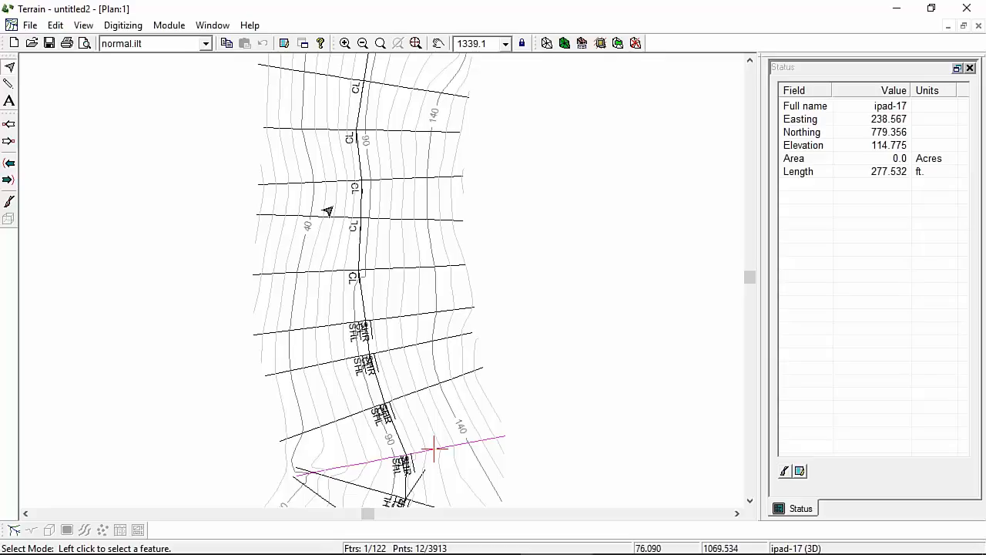
{"action": "right_click", "coordinate": [431, 239]}
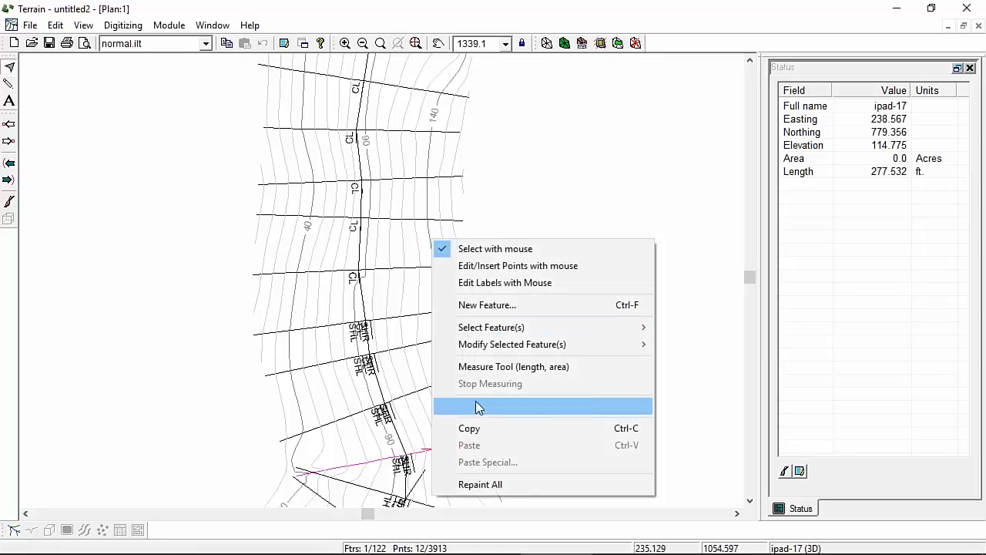
{"action": "left_click", "coordinate": [546, 43]}
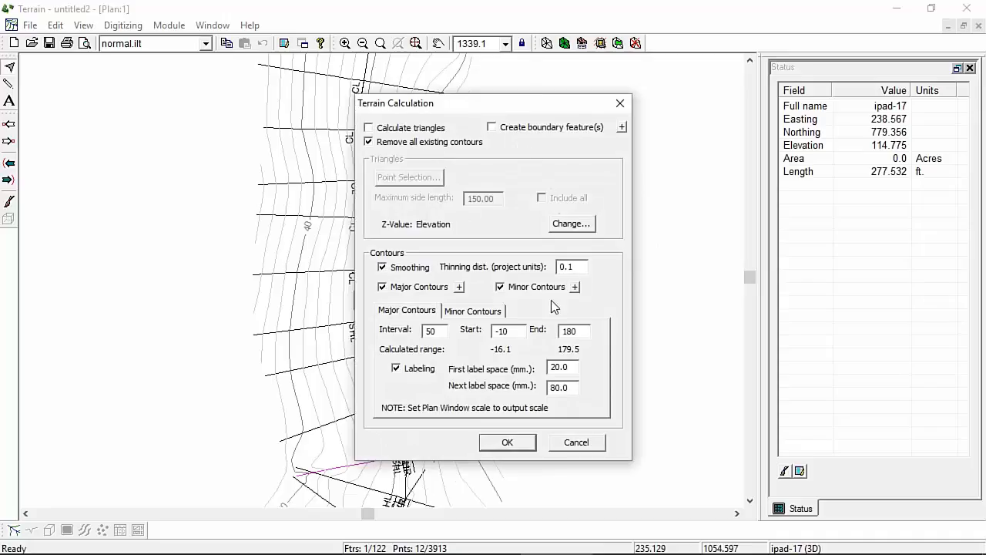
Step: Recalculate contours with major contours starting at 0 instead of -10, then pan the plan left
{"action": "left_click_drag", "start_coordinate": [517, 329], "coordinate": [206, 319]}
{"action": "type", "text": "0"}
{"action": "left_click", "coordinate": [509, 442]}
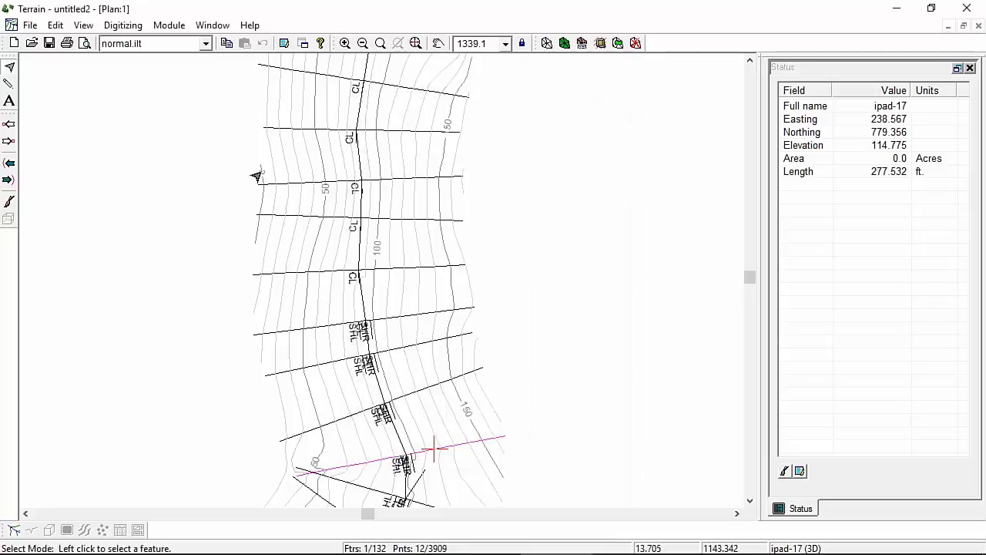
{"action": "mouse_move", "coordinate": [257, 177]}
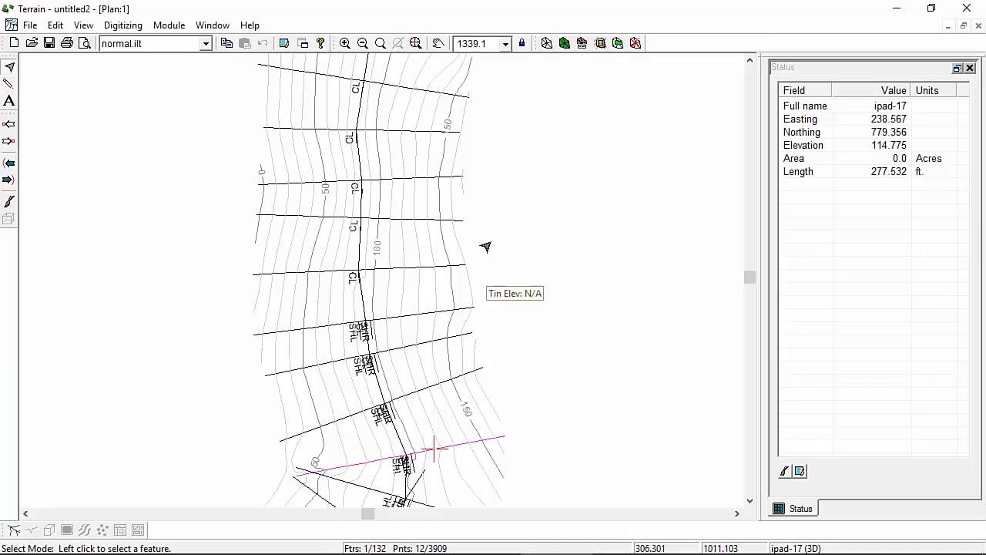
{"action": "middle_click_drag", "start_coordinate": [461, 239], "coordinate": [309, 224]}
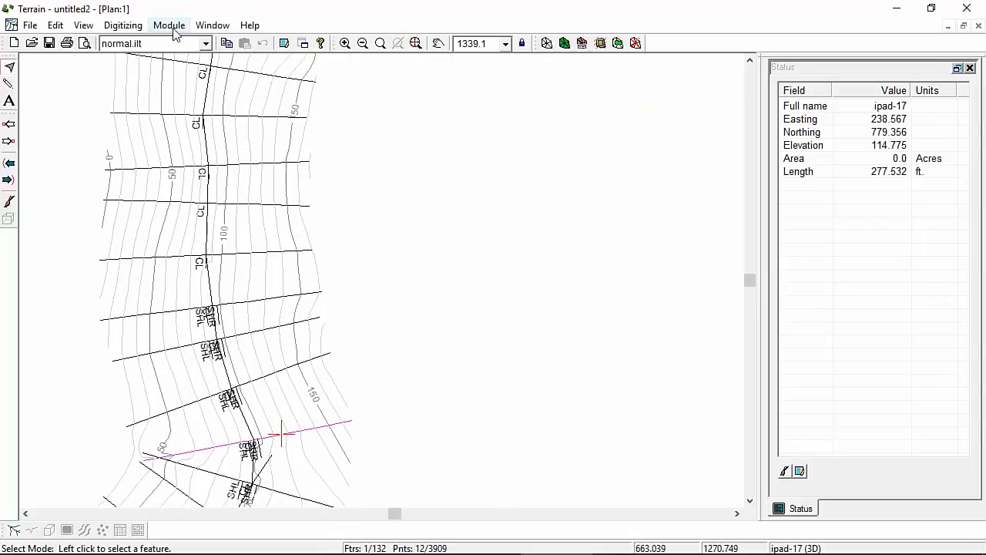
Step: Open a new 3D graphics window of the terrain and orbit it to inspect the surface
{"action": "left_click", "coordinate": [212, 25]}
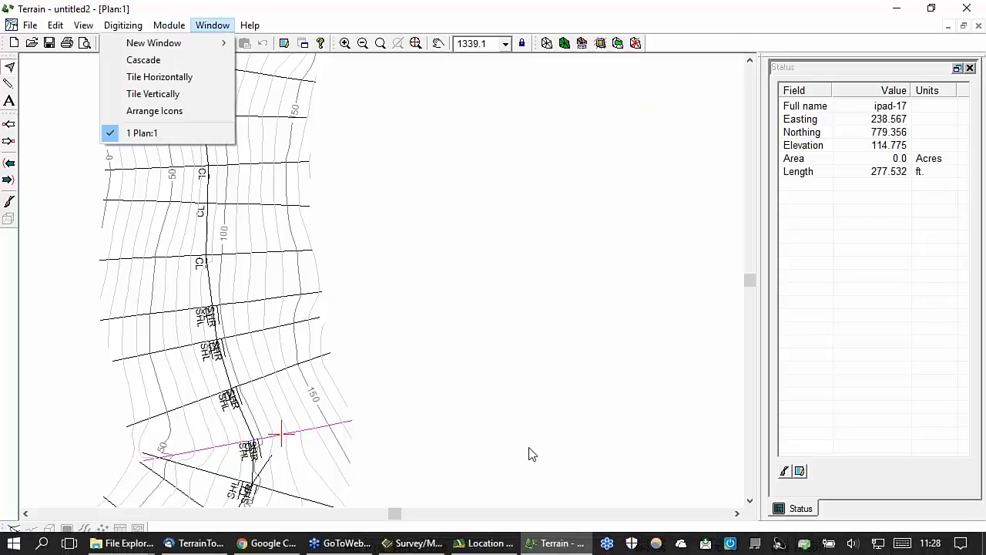
{"action": "mouse_move", "coordinate": [250, 25]}
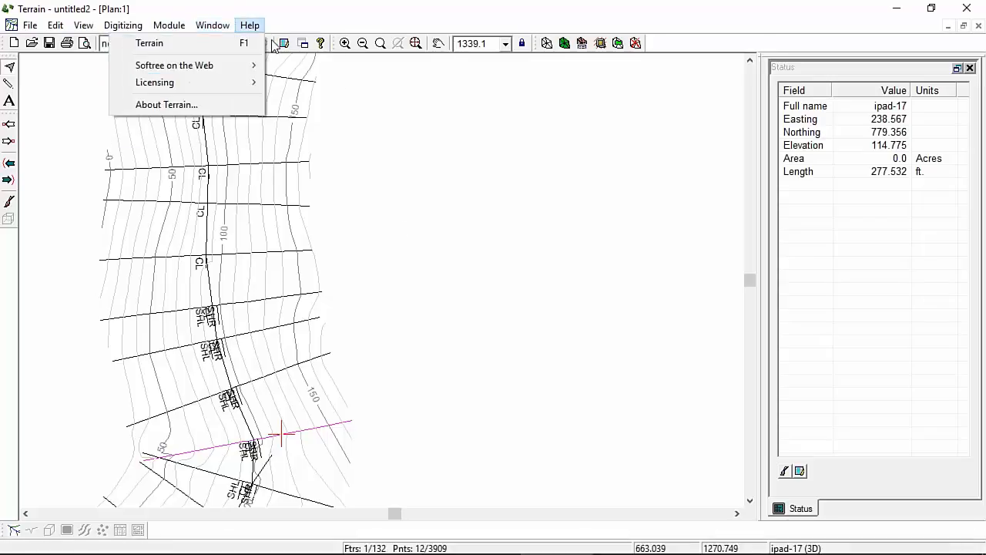
{"action": "mouse_move", "coordinate": [213, 26]}
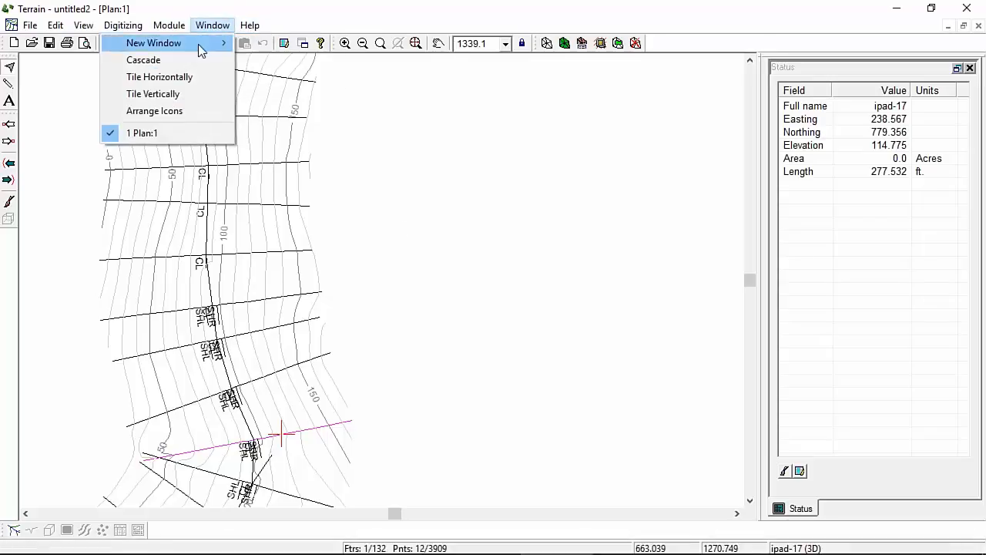
{"action": "mouse_move", "coordinate": [199, 48]}
{"action": "mouse_move", "coordinate": [276, 45]}
{"action": "left_click", "coordinate": [203, 78]}
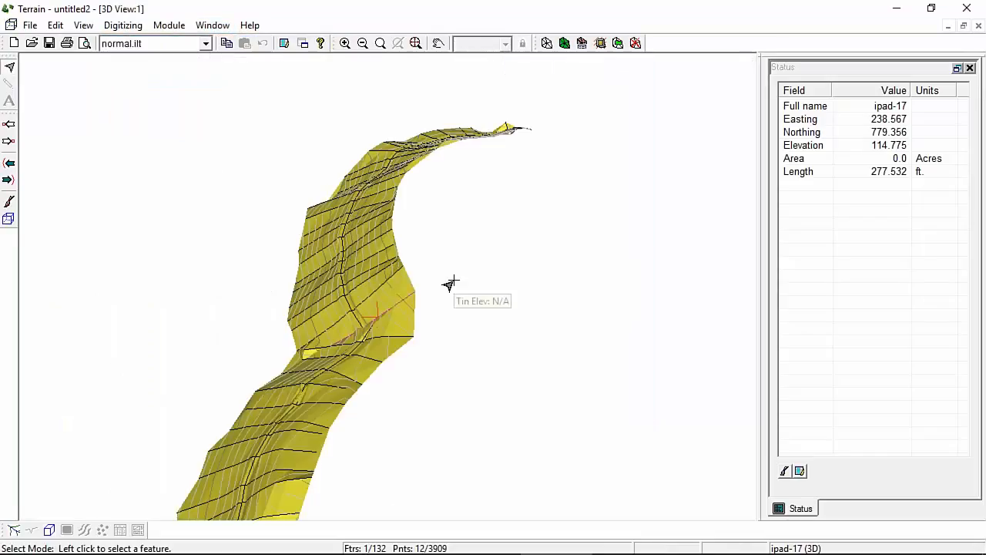
{"action": "middle_click_drag", "start_coordinate": [316, 417], "coordinate": [338, 362]}
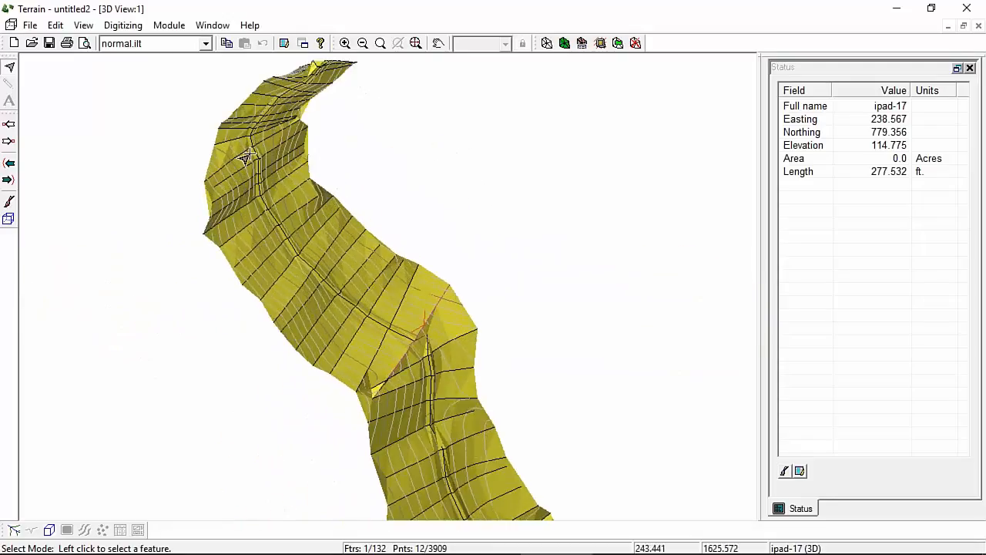
{"action": "middle_click_drag", "start_coordinate": [246, 158], "coordinate": [312, 305]}
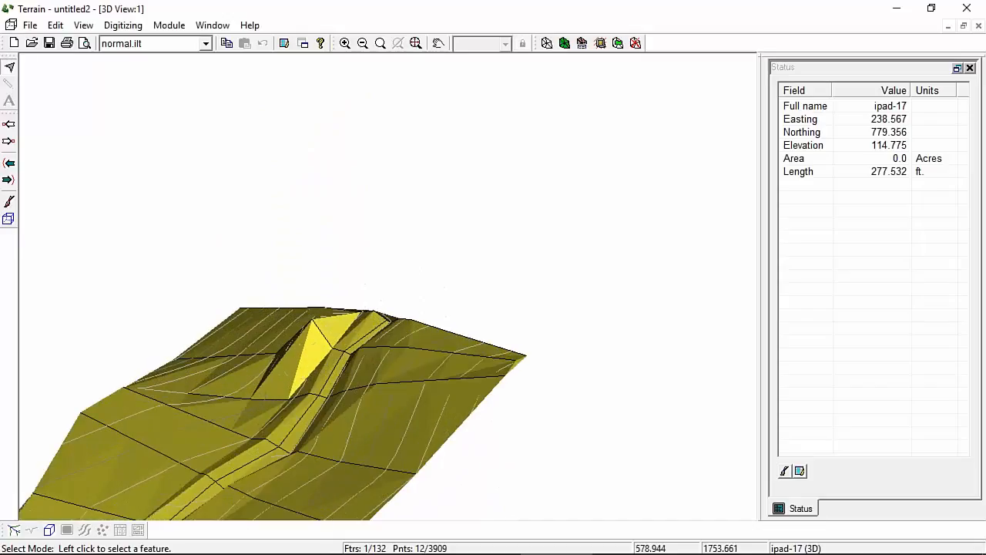
{"action": "mouse_move", "coordinate": [346, 464]}
{"action": "middle_mouse_down"}
{"action": "mouse_move", "coordinate": [368, 455]}
{"action": "mouse_move", "coordinate": [341, 472]}
{"action": "middle_mouse_up"}
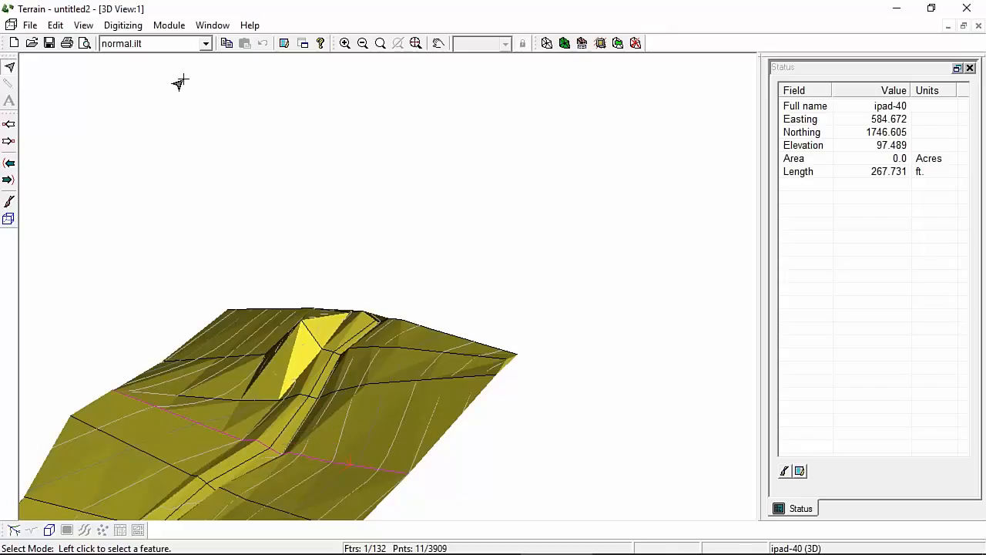
Step: Tile the plan and 3D windows vertically side by side
{"action": "left_click", "coordinate": [14, 529]}
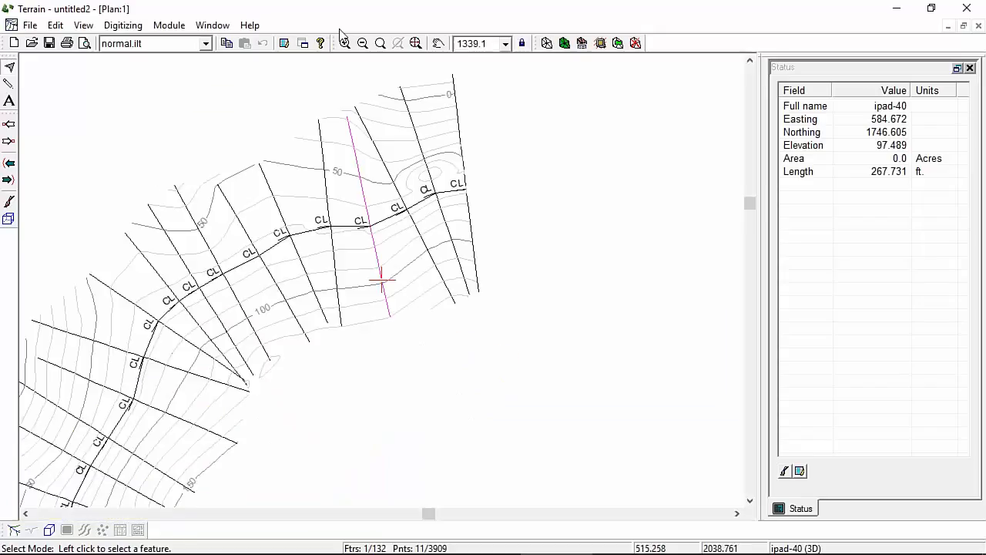
{"action": "left_click", "coordinate": [212, 25]}
{"action": "left_click", "coordinate": [152, 93]}
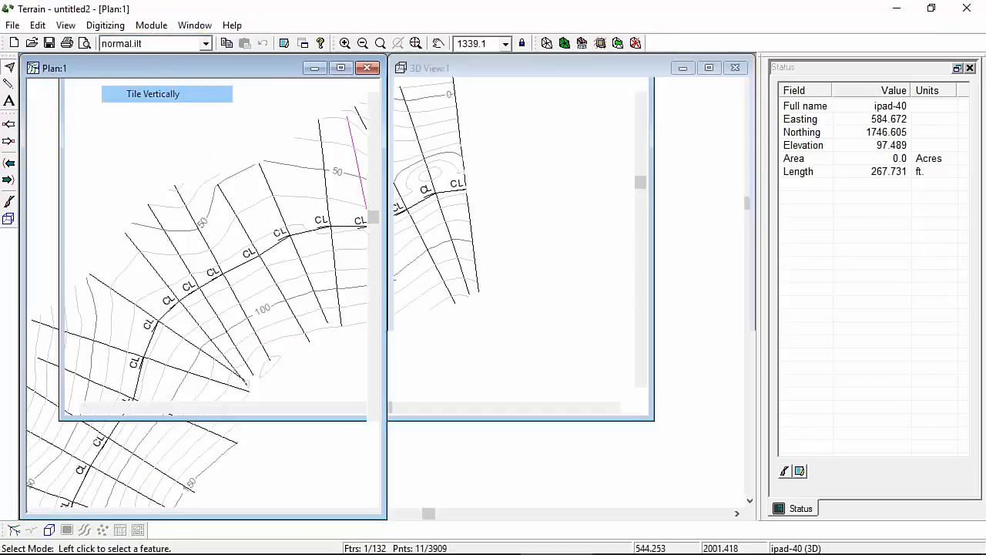
Step: Turn on Track Mouse in the 3D window options and select cross-section ipad-42 in plan
{"action": "right_click", "coordinate": [560, 239]}
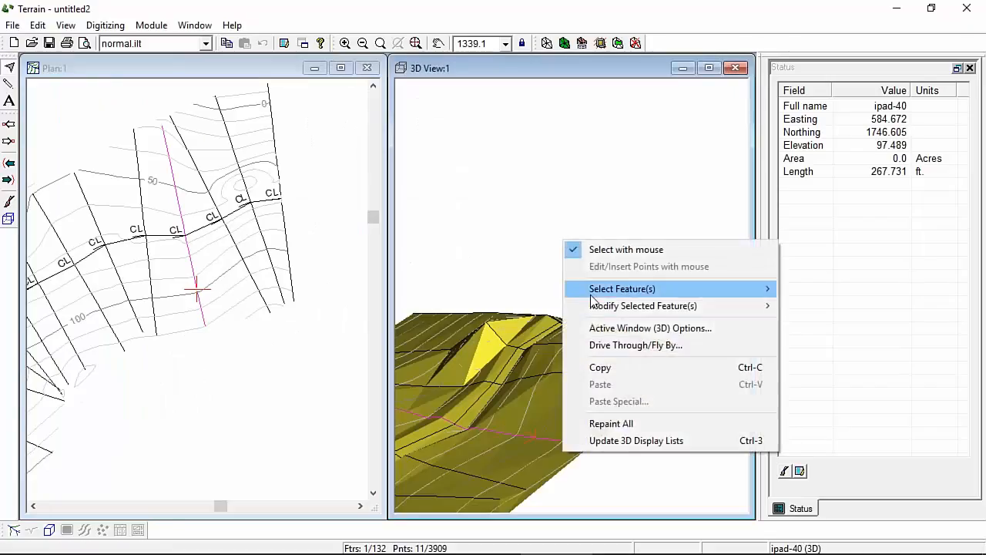
{"action": "left_click", "coordinate": [664, 331]}
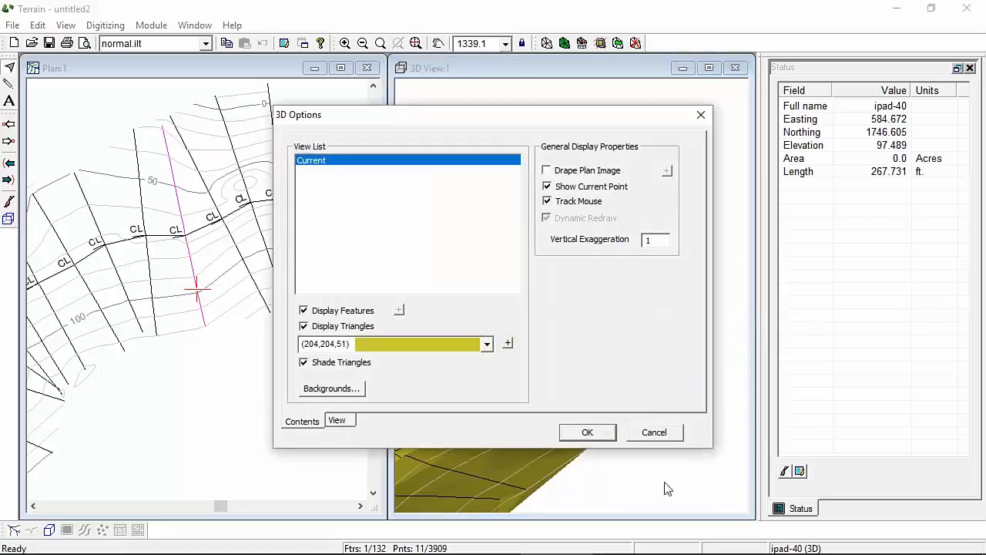
{"action": "left_click", "coordinate": [596, 436]}
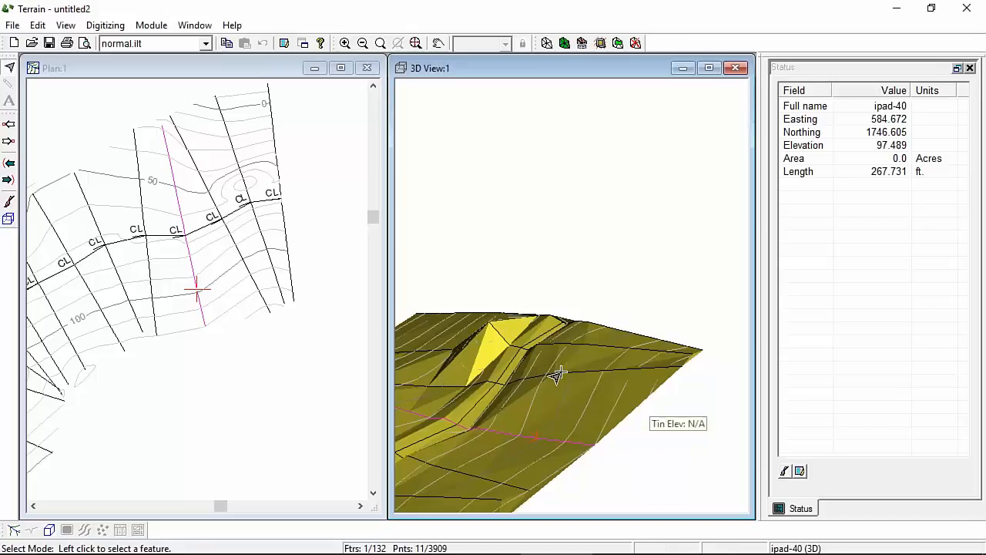
{"action": "left_click", "coordinate": [244, 186]}
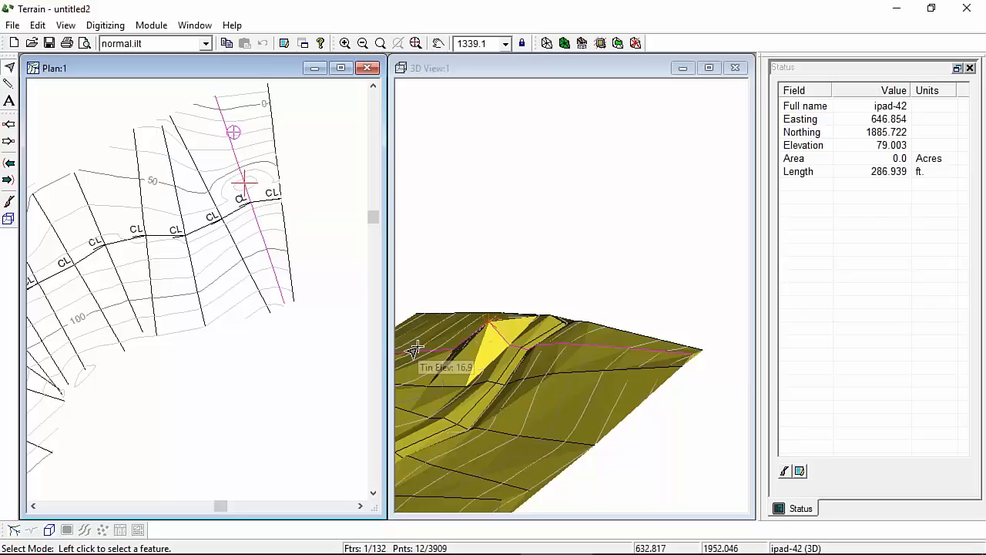
Step: Return to Survey/Map and close the side shot editor for station 1728
{"action": "mouse_move", "coordinate": [628, 553]}
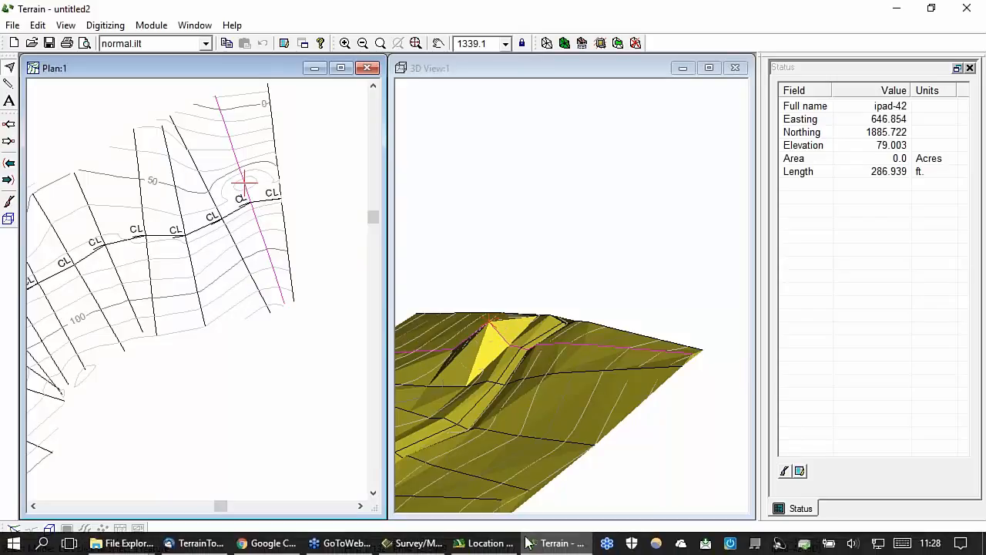
{"action": "left_click", "coordinate": [419, 543]}
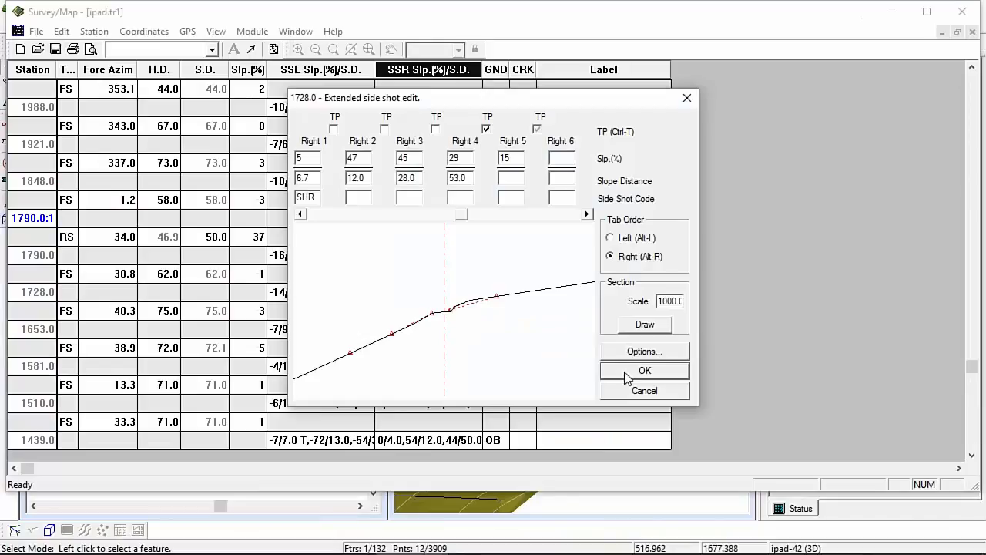
{"action": "left_click", "coordinate": [644, 392]}
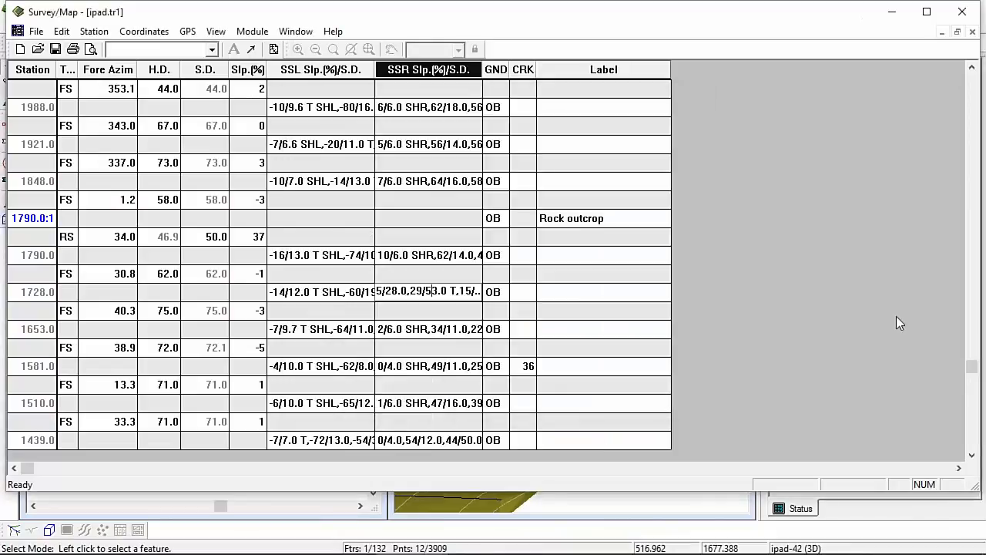
{"action": "left_click_drag", "start_coordinate": [971, 369], "coordinate": [969, 136]}
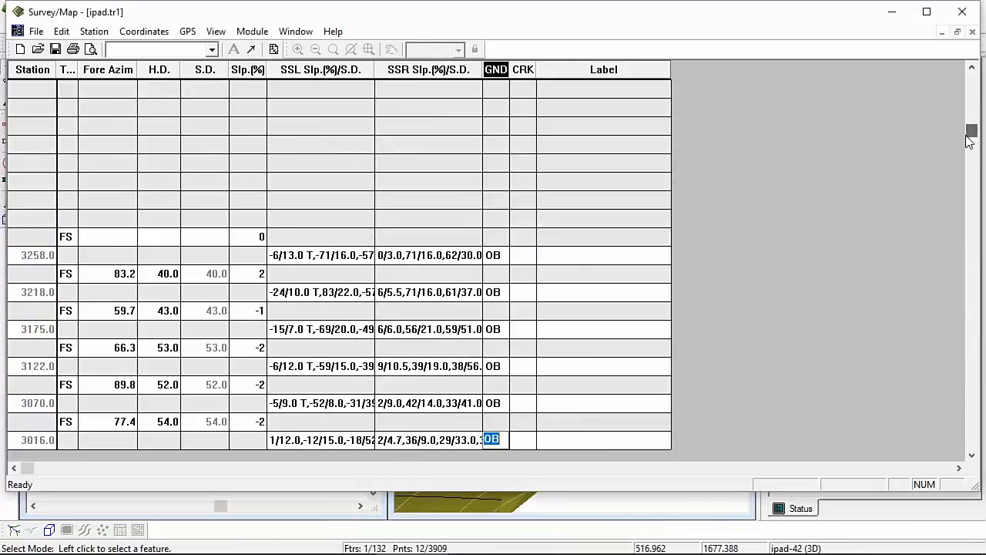
Step: Change station 3218's second left side-shot slope to -83 and save ipad.tr1
{"action": "double_click", "coordinate": [359, 293]}
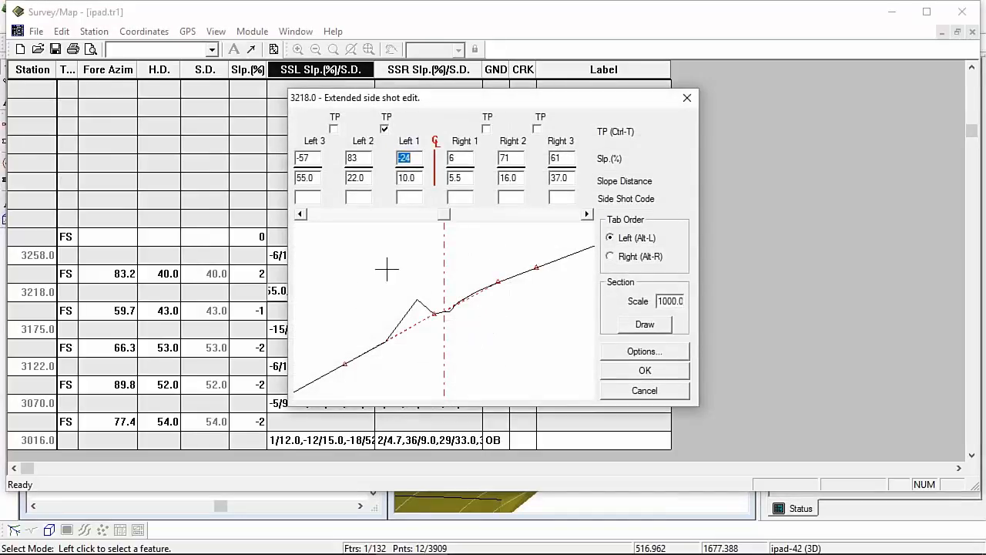
{"action": "left_click", "coordinate": [352, 158]}
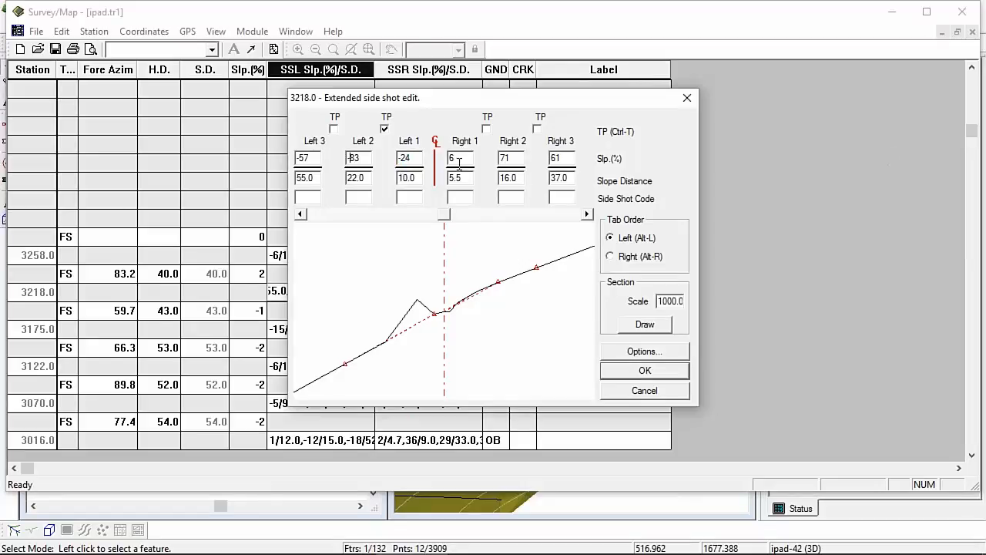
{"action": "left_click", "coordinate": [646, 371]}
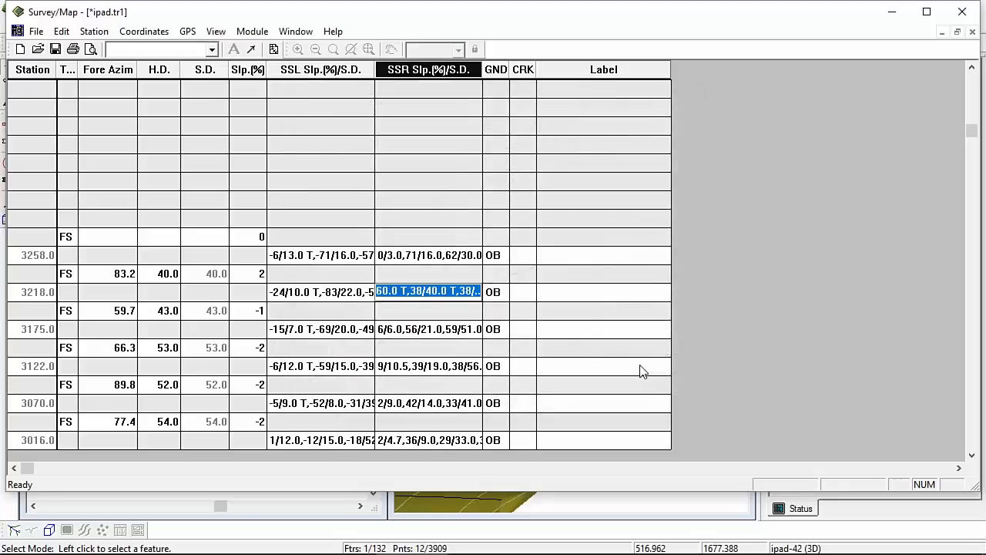
{"action": "left_click", "coordinate": [55, 49]}
{"action": "left_click", "coordinate": [581, 508]}
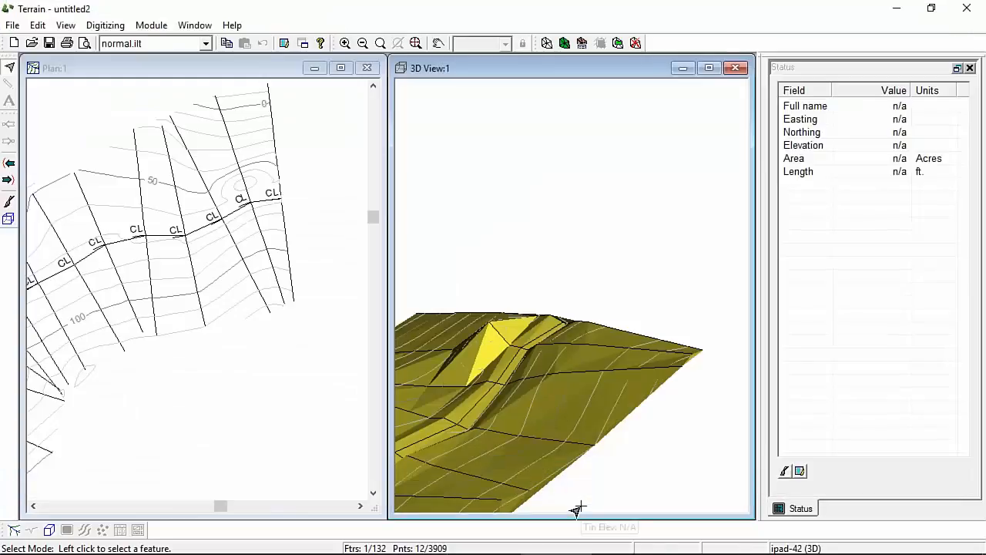
Step: Re-import ipad.tr1 into Terrain with side shots, discarding changes to the current terrain
{"action": "left_click", "coordinate": [31, 44]}
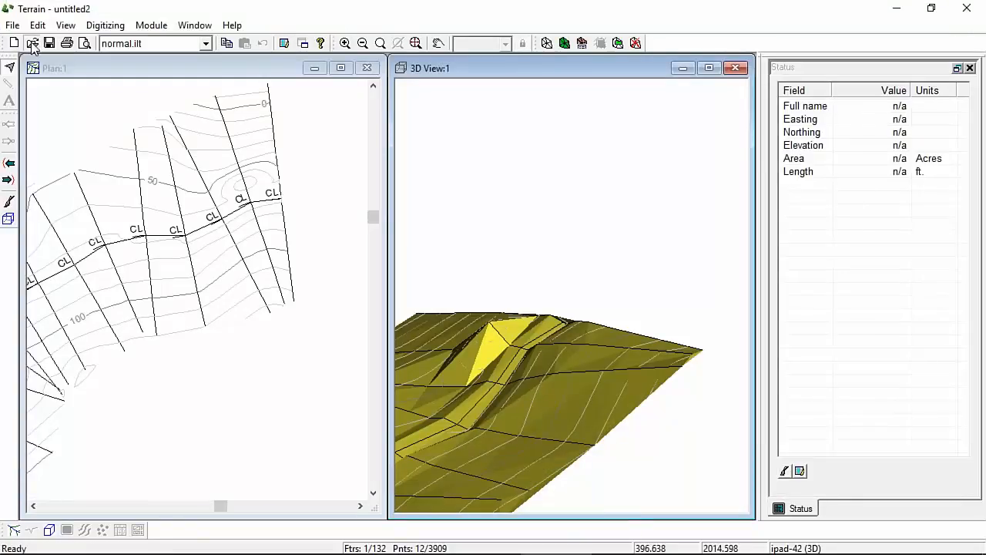
{"action": "left_click", "coordinate": [503, 188]}
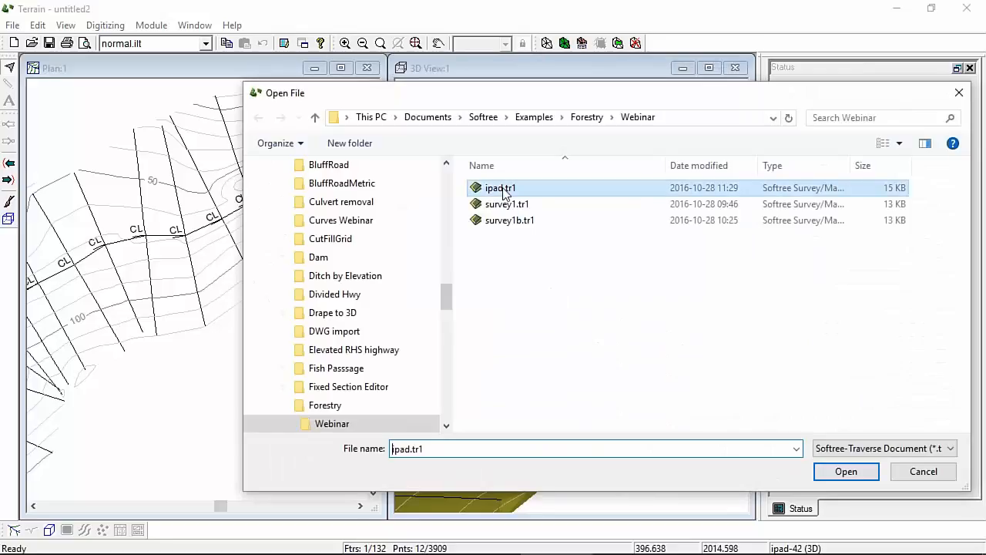
{"action": "left_click", "coordinate": [846, 472]}
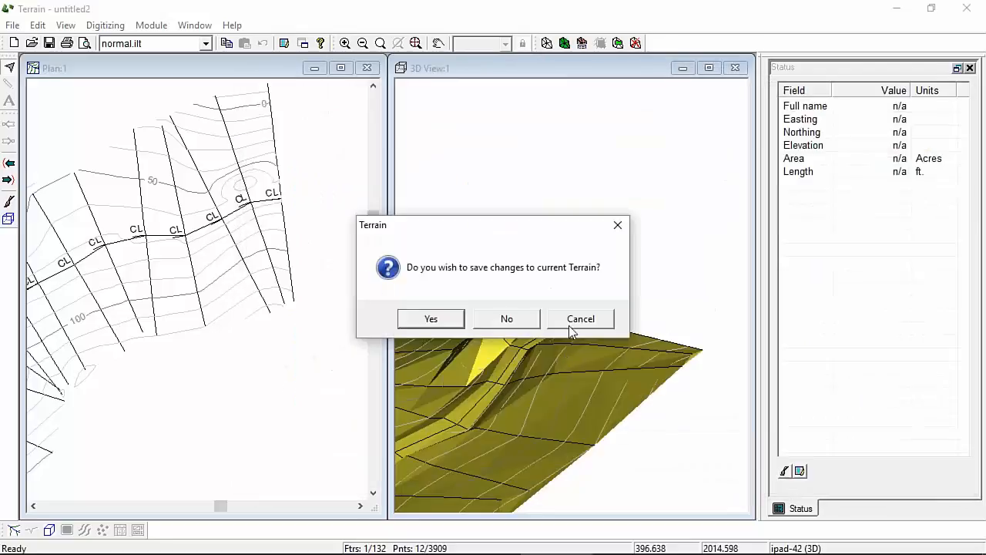
{"action": "left_click", "coordinate": [516, 324]}
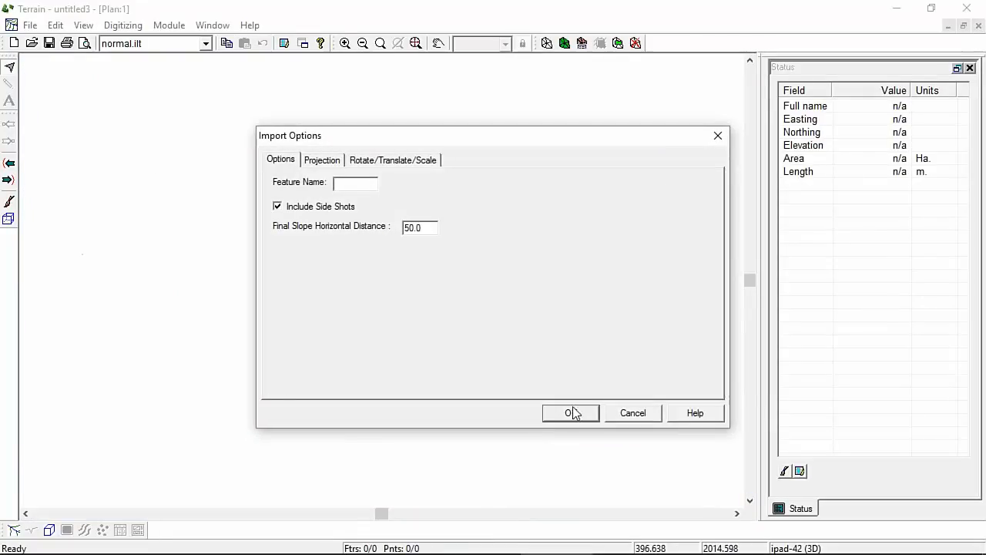
{"action": "left_click", "coordinate": [572, 413]}
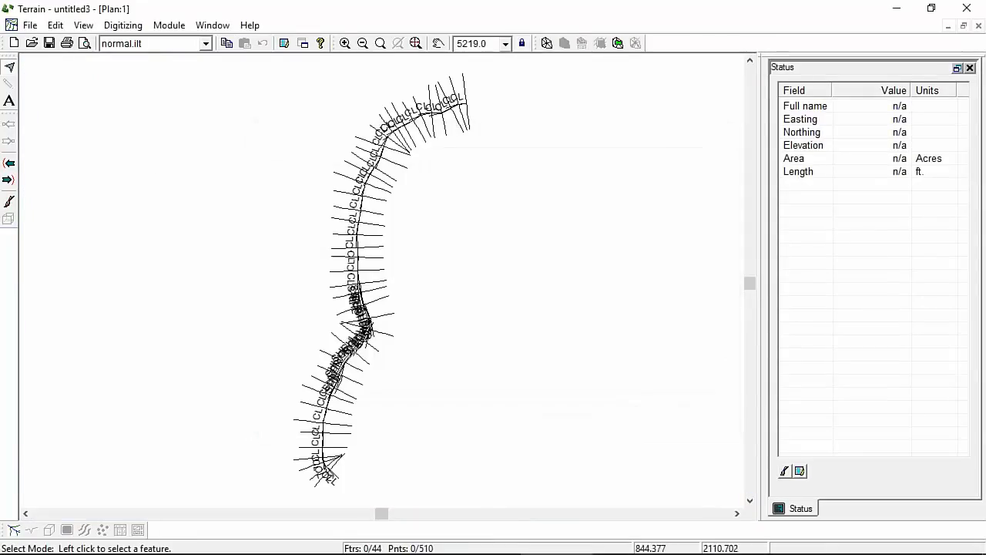
Step: Calculate triangles and contours with majors every 50 from -50 to 180
{"action": "left_click", "coordinate": [546, 43]}
{"action": "left_click", "coordinate": [517, 332]}
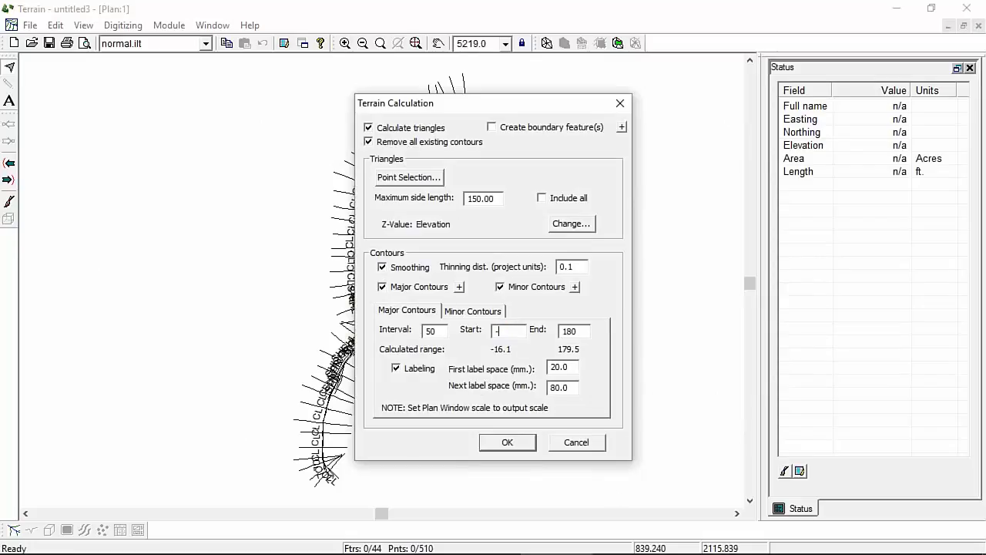
{"action": "left_click", "coordinate": [507, 442]}
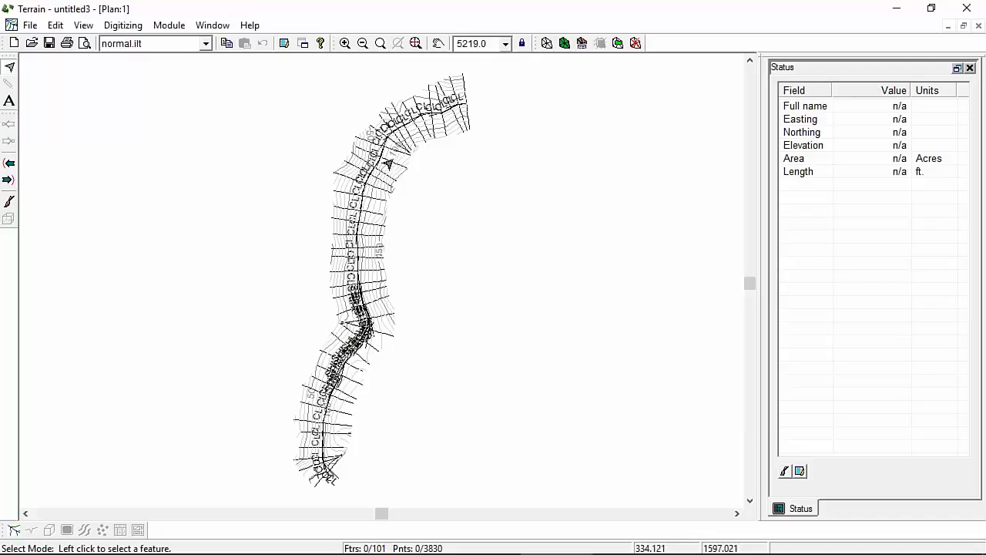
Step: Zoom the plan to the road's upper curved end and open a new 3D graphics window
{"action": "scroll", "coordinate": [356, 325], "scroll_direction": "up", "scroll_amount": 3}
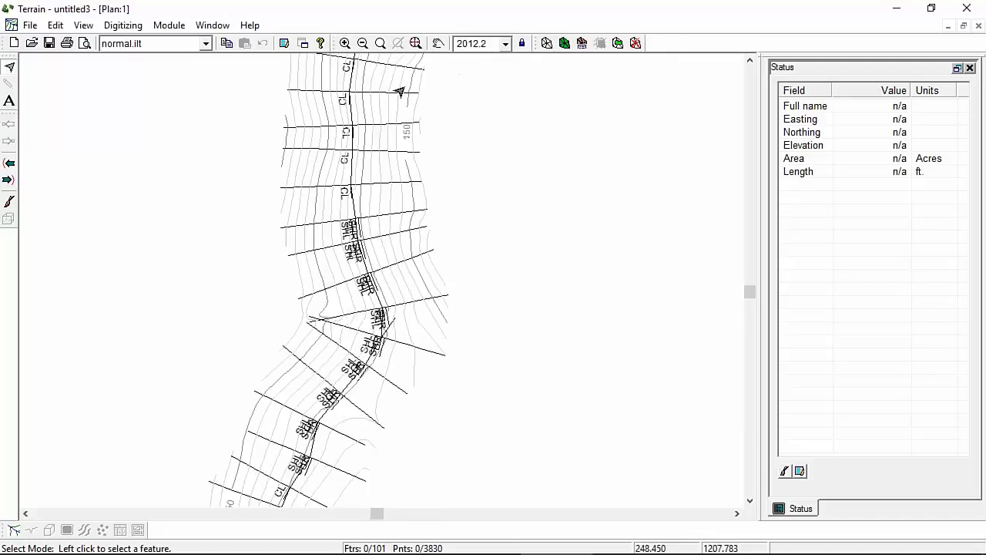
{"action": "middle_click_drag", "start_coordinate": [390, 108], "coordinate": [226, 539]}
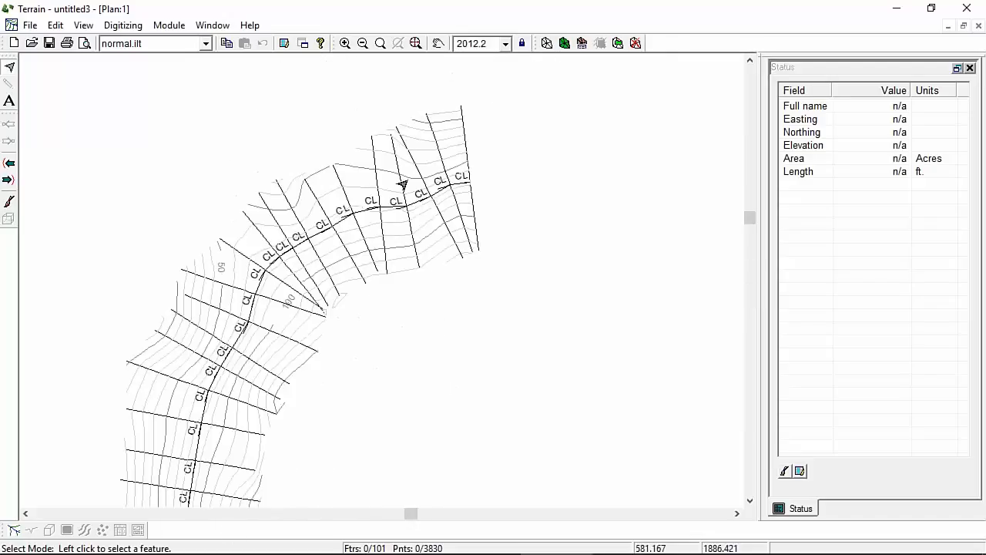
{"action": "mouse_move", "coordinate": [409, 138]}
{"action": "left_click", "coordinate": [211, 25]}
{"action": "mouse_move", "coordinate": [187, 40]}
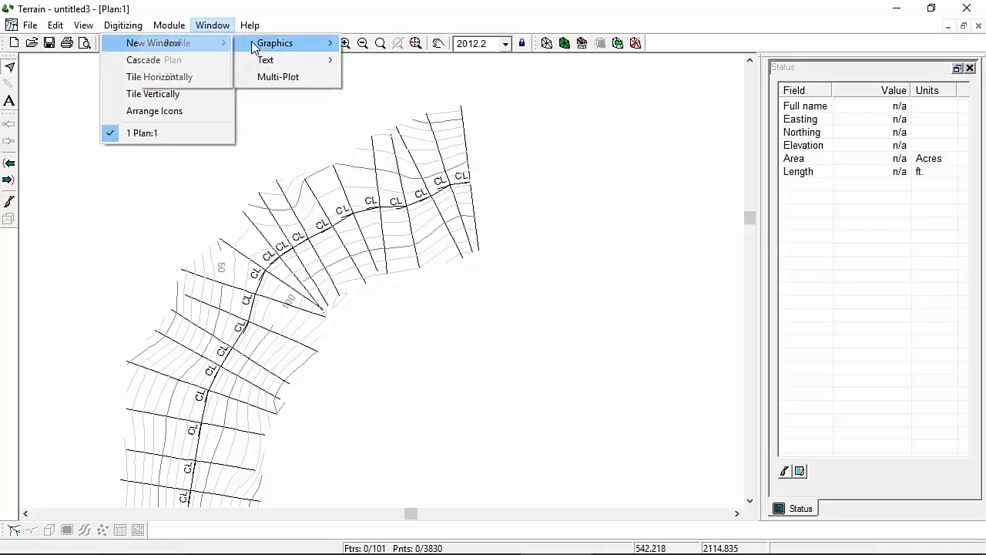
{"action": "left_click", "coordinate": [199, 75]}
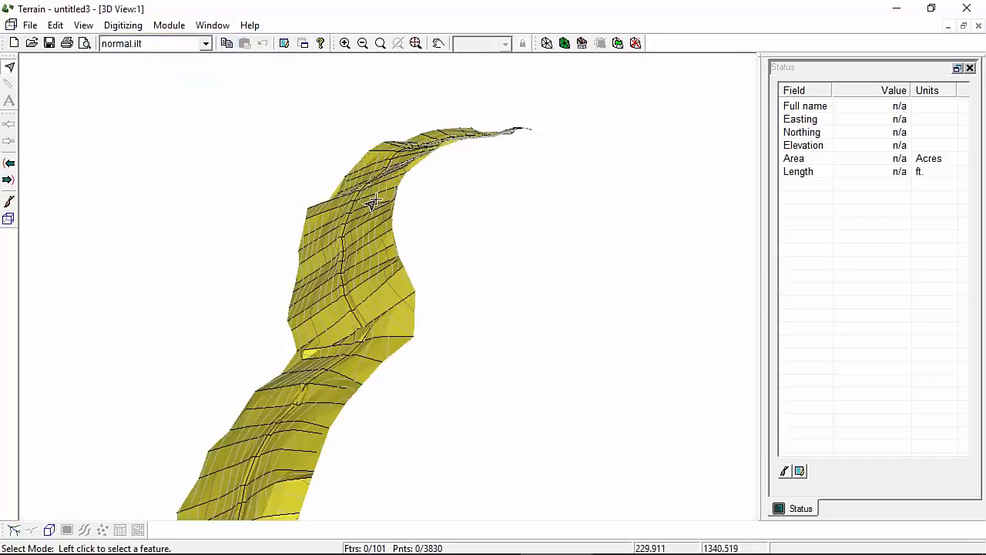
Step: Rotate and zoom the 3D terrain to a side view, then return to the plan
{"action": "left_click_drag", "start_coordinate": [363, 188], "coordinate": [144, 161]}
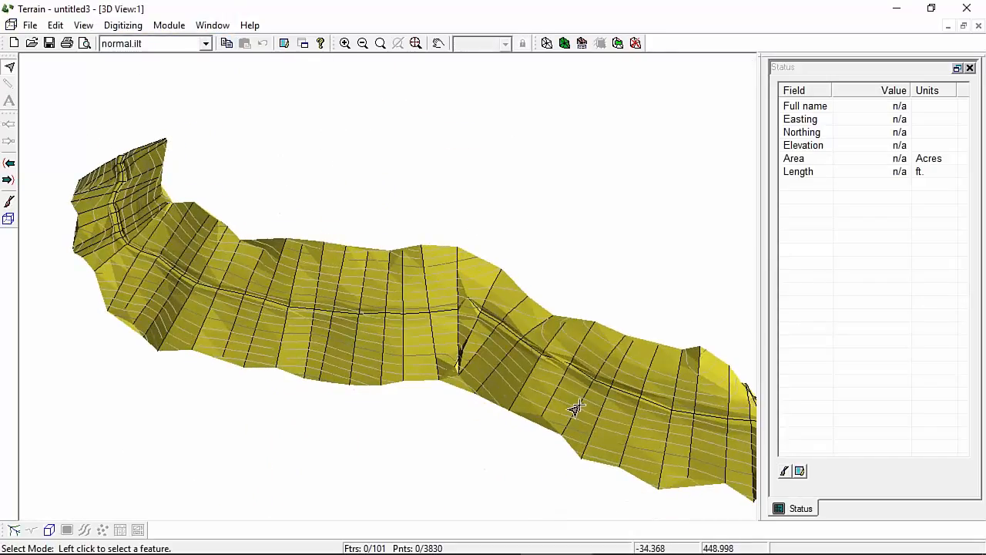
{"action": "left_click_drag", "start_coordinate": [581, 418], "coordinate": [517, 399]}
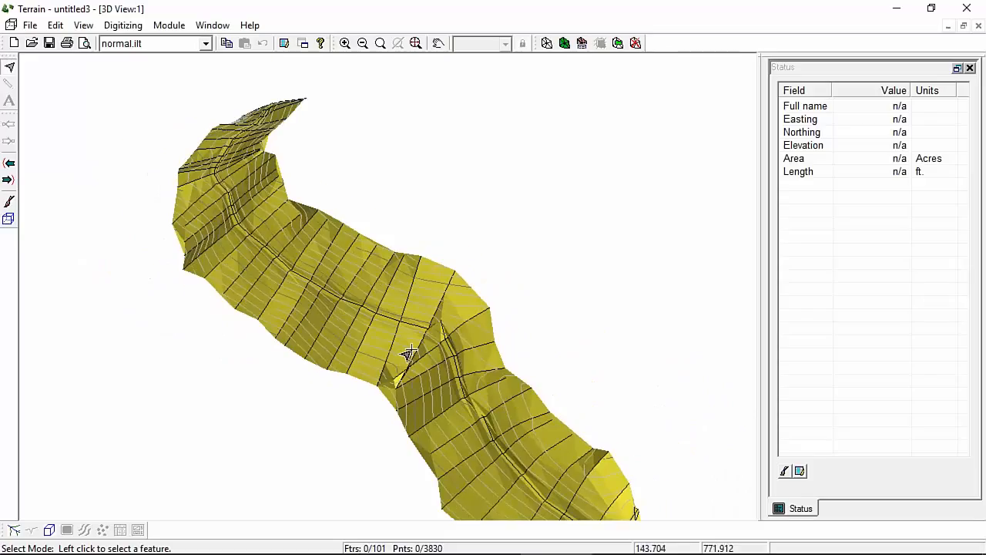
{"action": "scroll", "coordinate": [420, 334], "scroll_direction": "up", "scroll_amount": 2}
{"action": "scroll", "coordinate": [416, 337], "scroll_direction": "up", "scroll_amount": 5}
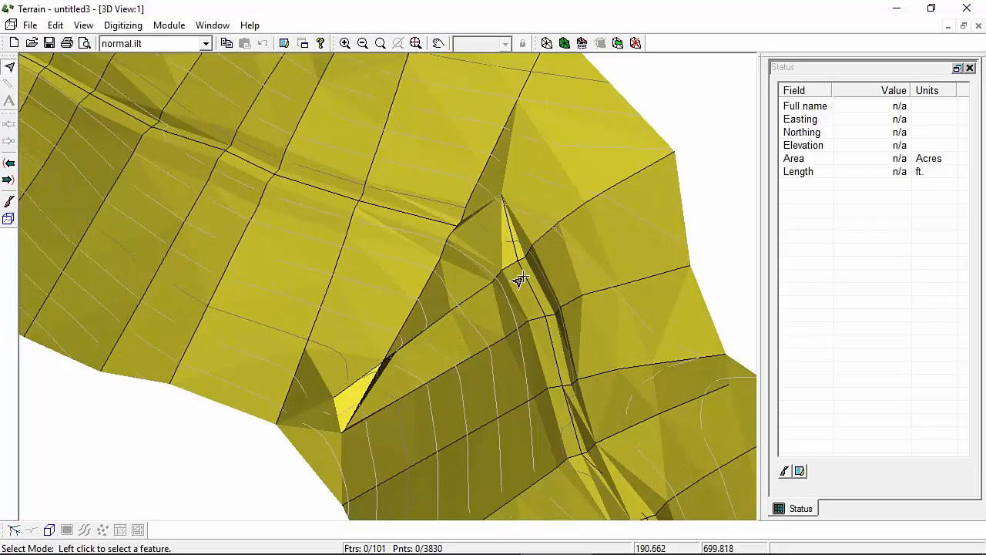
{"action": "left_click", "coordinate": [13, 532]}
Step: Tile the plan and 3D windows vertically side by side
{"action": "left_click", "coordinate": [227, 28]}
{"action": "mouse_move", "coordinate": [185, 43]}
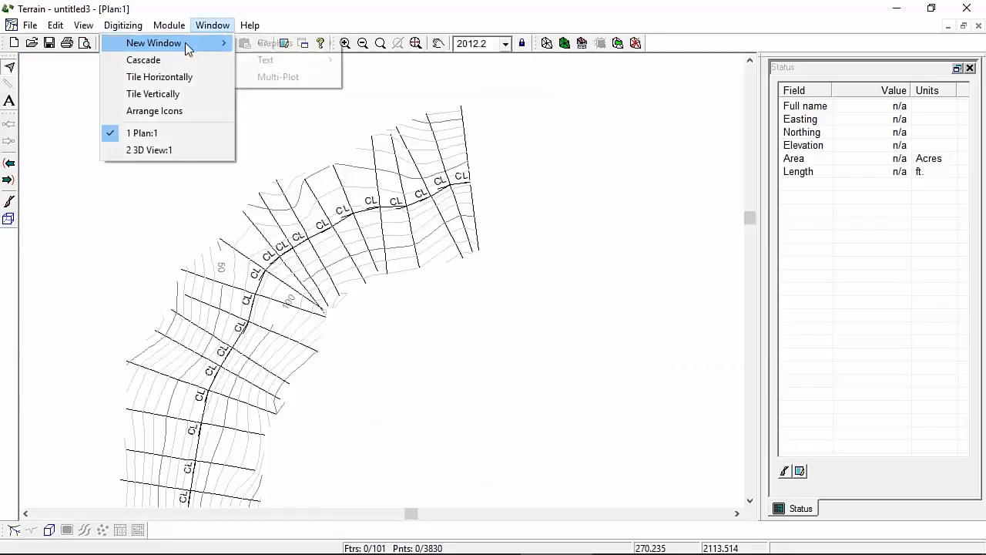
{"action": "mouse_move", "coordinate": [302, 44]}
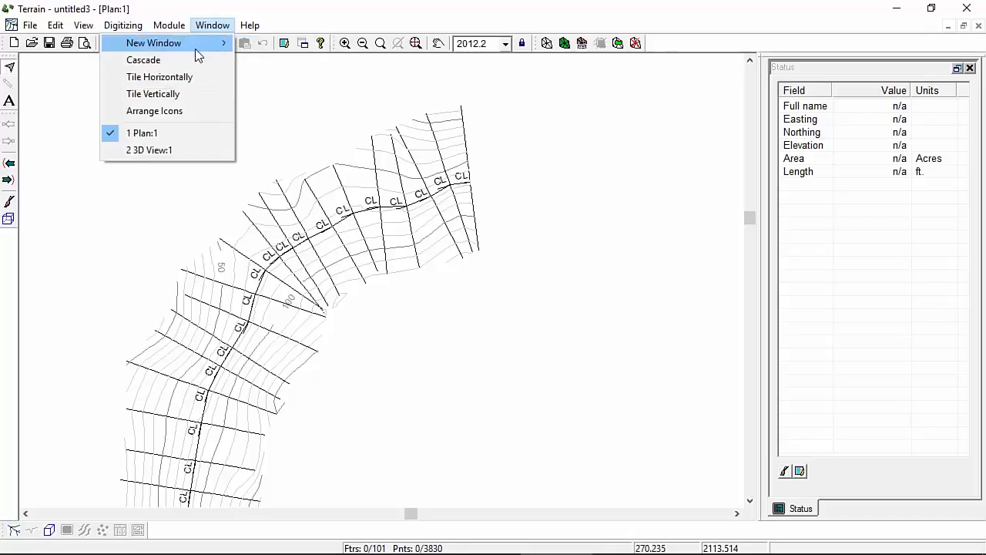
{"action": "left_click", "coordinate": [155, 94]}
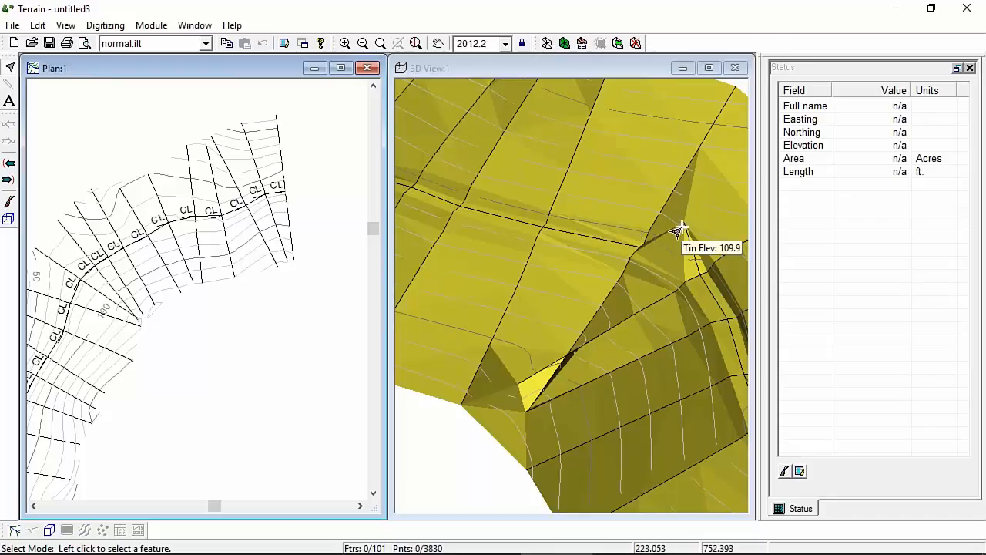
Step: Select the ipad-0 road line and zoom in on the plan
{"action": "left_click", "coordinate": [617, 247]}
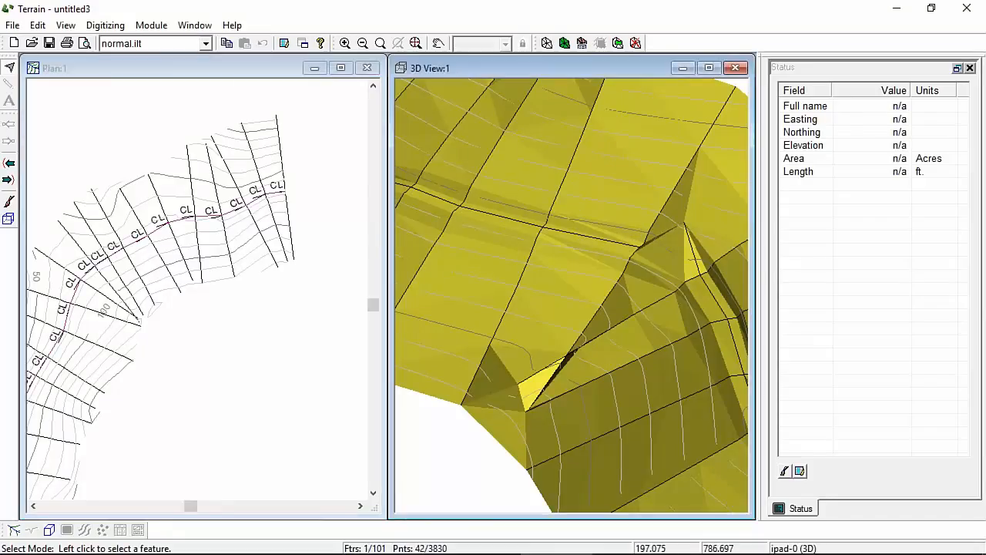
{"action": "scroll", "coordinate": [197, 298], "scroll_direction": "up", "scroll_amount": 3}
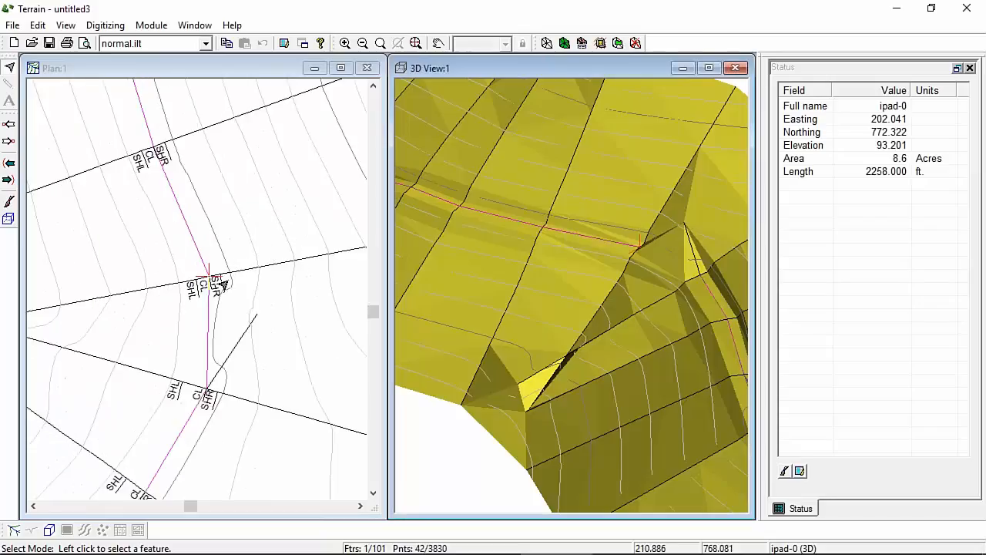
{"action": "mouse_move", "coordinate": [213, 284]}
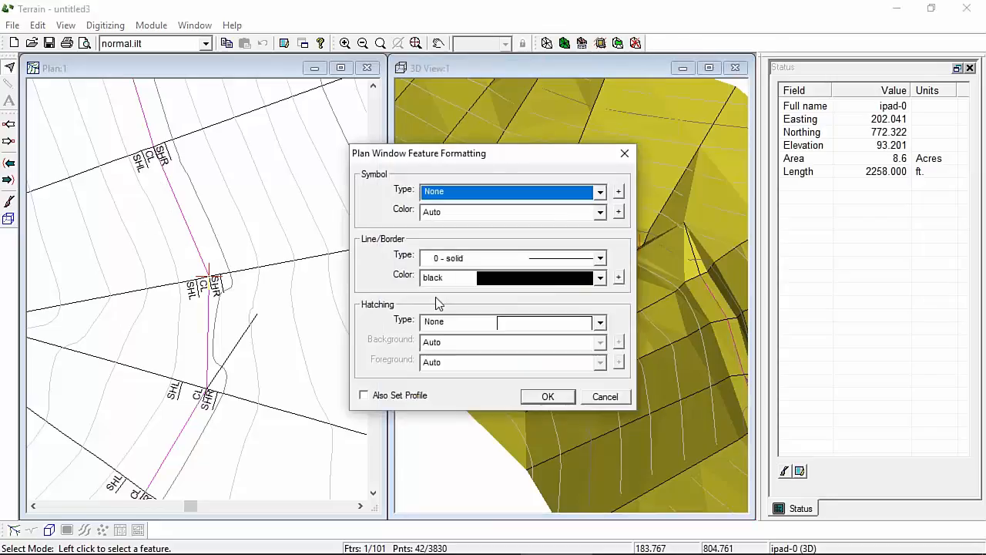
Step: Set the ipad-0 line type to 5 - thick (medium)
{"action": "left_click", "coordinate": [599, 258]}
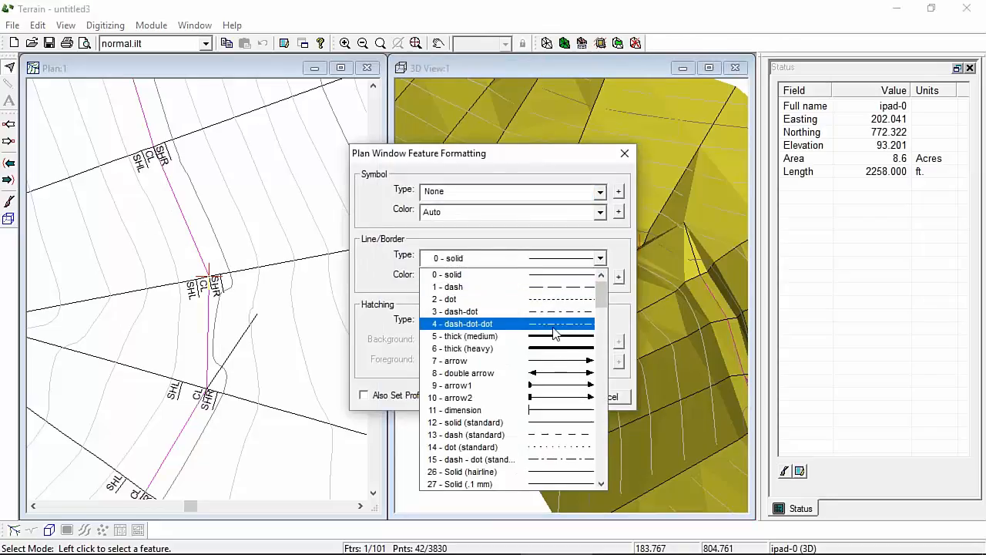
{"action": "left_click", "coordinate": [539, 332]}
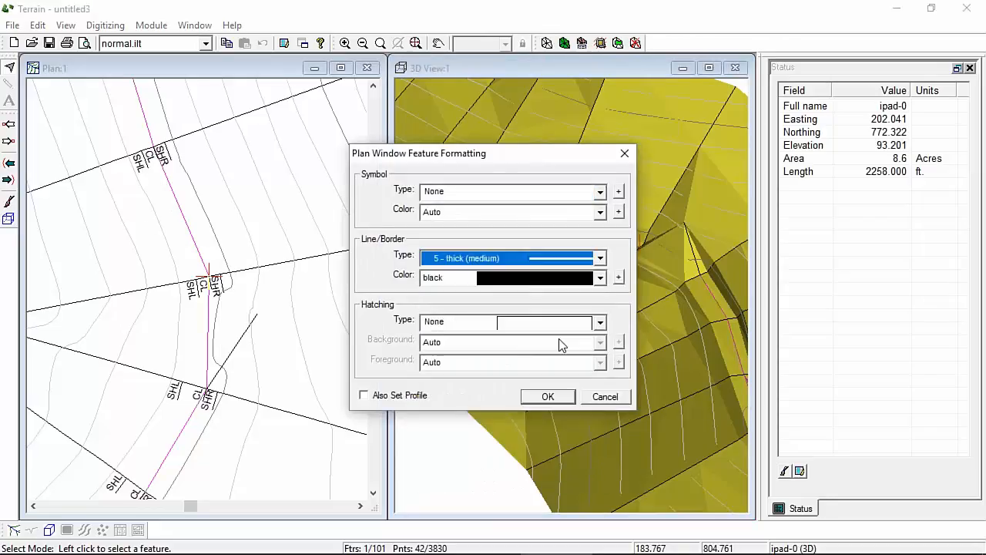
{"action": "left_click", "coordinate": [563, 396]}
Step: Pan and zoom the 3D view to show the thickened magenta road line
{"action": "right_click", "coordinate": [186, 188]}
{"action": "mouse_move", "coordinate": [286, 288]}
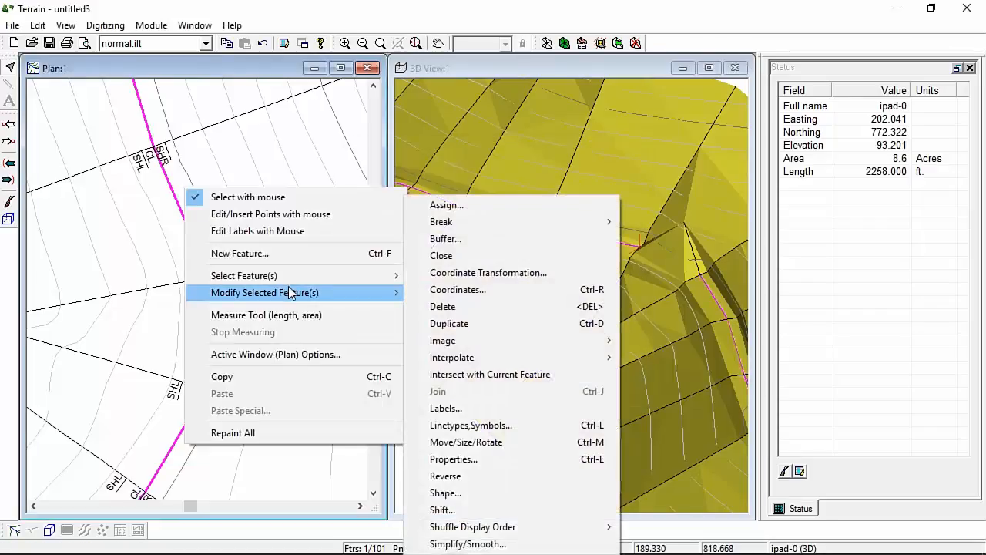
{"action": "left_click", "coordinate": [238, 60]}
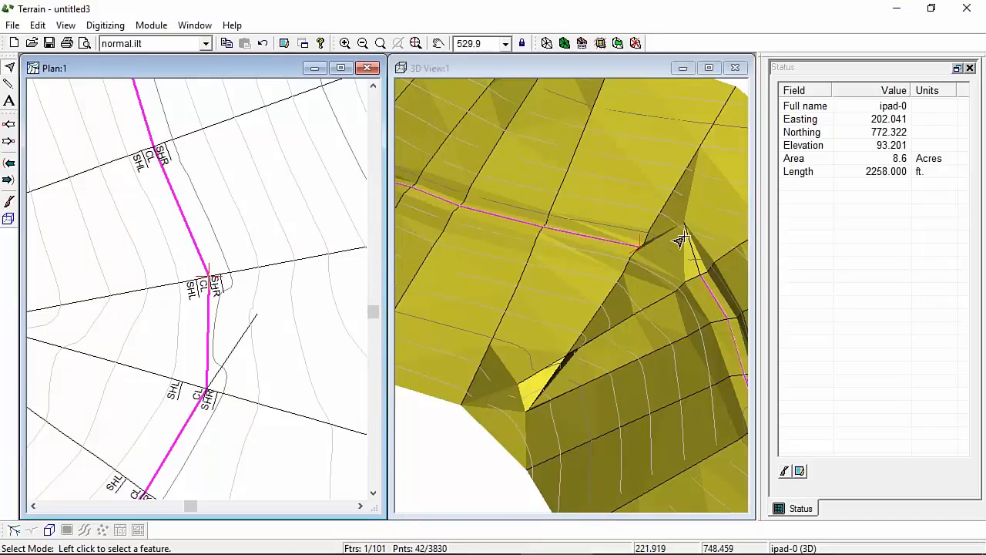
{"action": "middle_click_drag", "start_coordinate": [692, 263], "coordinate": [553, 258]}
{"action": "scroll", "coordinate": [555, 256], "scroll_direction": "up", "scroll_amount": 4}
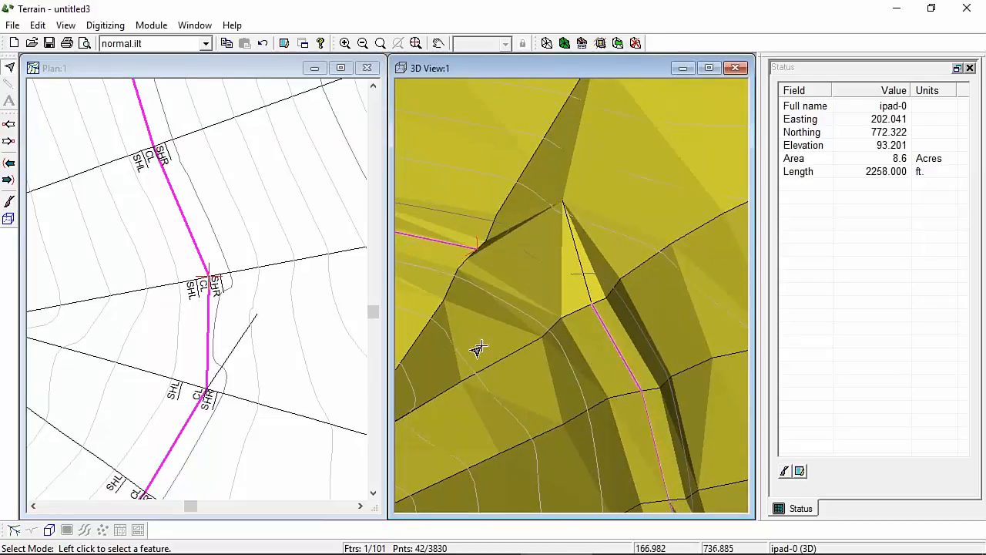
Step: Show surface triangle outlines in the plan view and zoom to the upper road section
{"action": "right_click", "coordinate": [259, 252]}
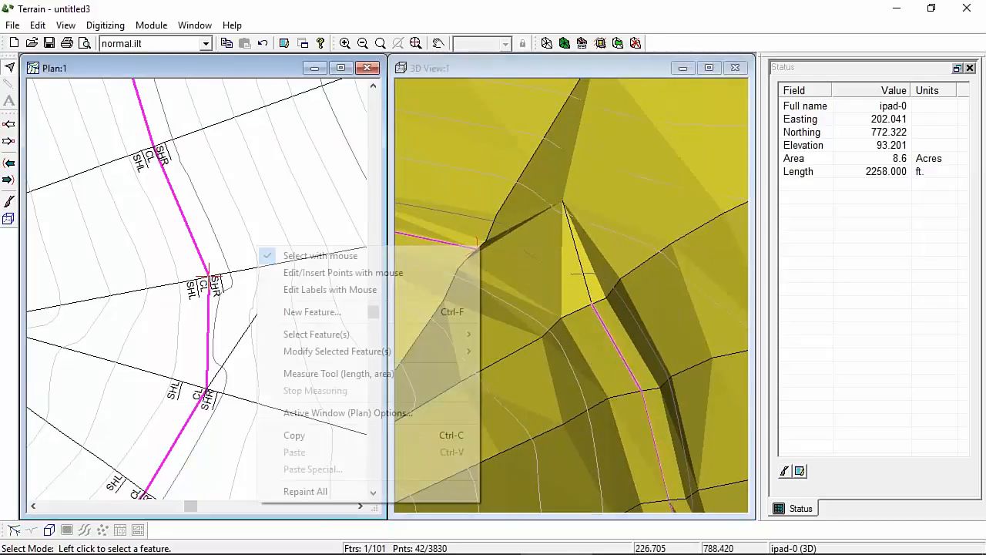
{"action": "left_click", "coordinate": [341, 414]}
{"action": "left_click", "coordinate": [327, 112]}
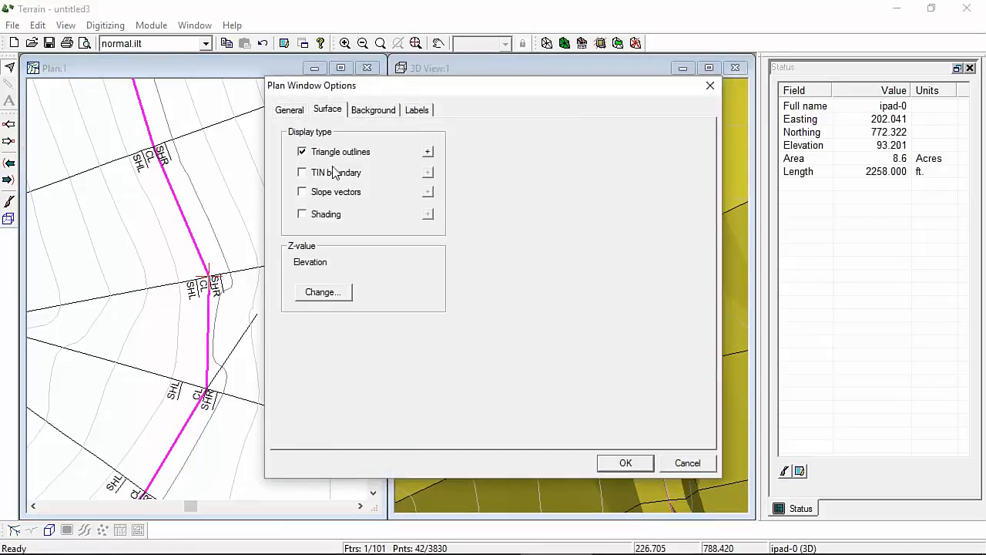
{"action": "left_click", "coordinate": [626, 462]}
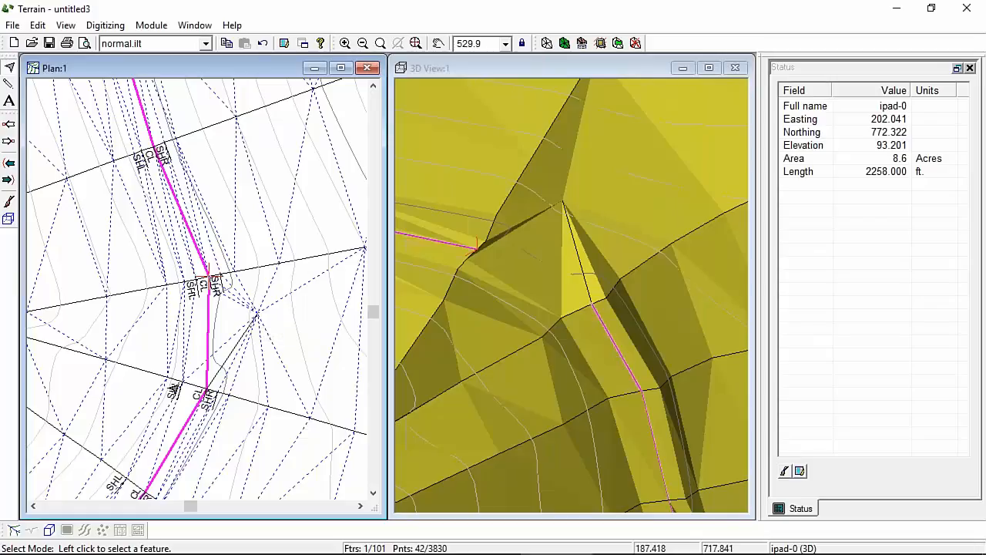
{"action": "mouse_move", "coordinate": [175, 386]}
{"action": "scroll", "coordinate": [223, 271], "scroll_direction": "up", "scroll_amount": 10}
{"action": "middle_click_drag", "start_coordinate": [220, 346], "coordinate": [250, 242]}
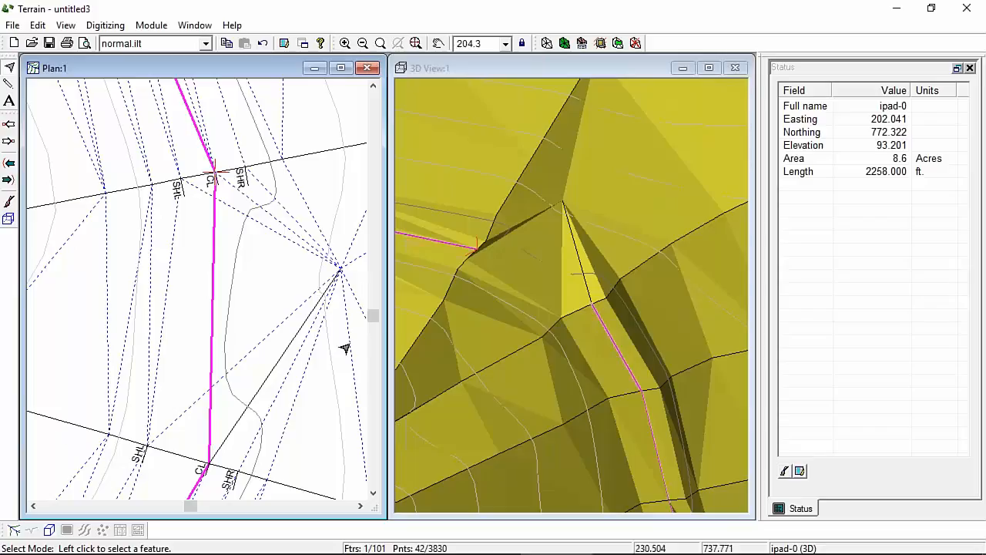
Step: Digitize a new breakline at elevation 100.0 from the upper SHR vertex to the lower SHR point
{"action": "left_click", "coordinate": [38, 25]}
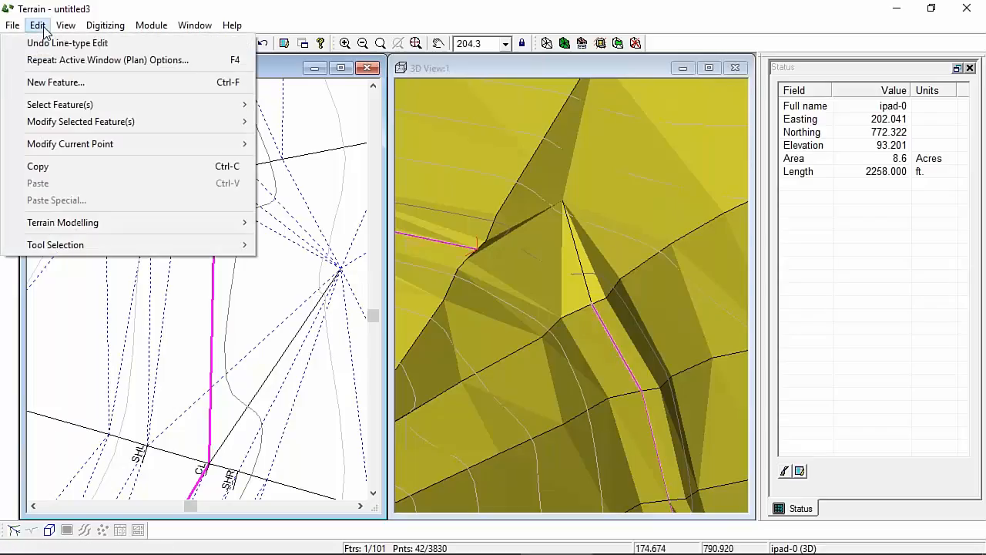
{"action": "left_click", "coordinate": [54, 82]}
{"action": "left_click", "coordinate": [124, 178]}
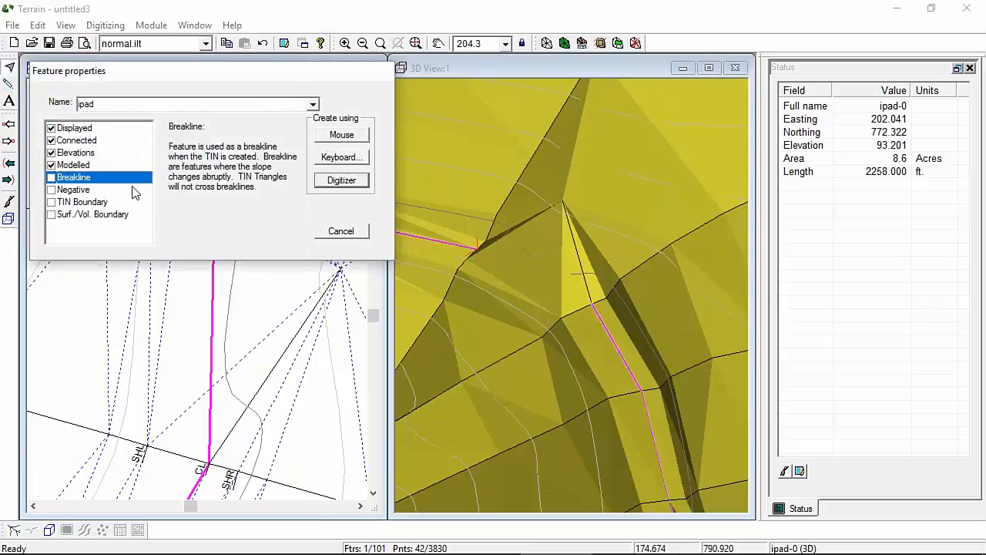
{"action": "left_click", "coordinate": [112, 104]}
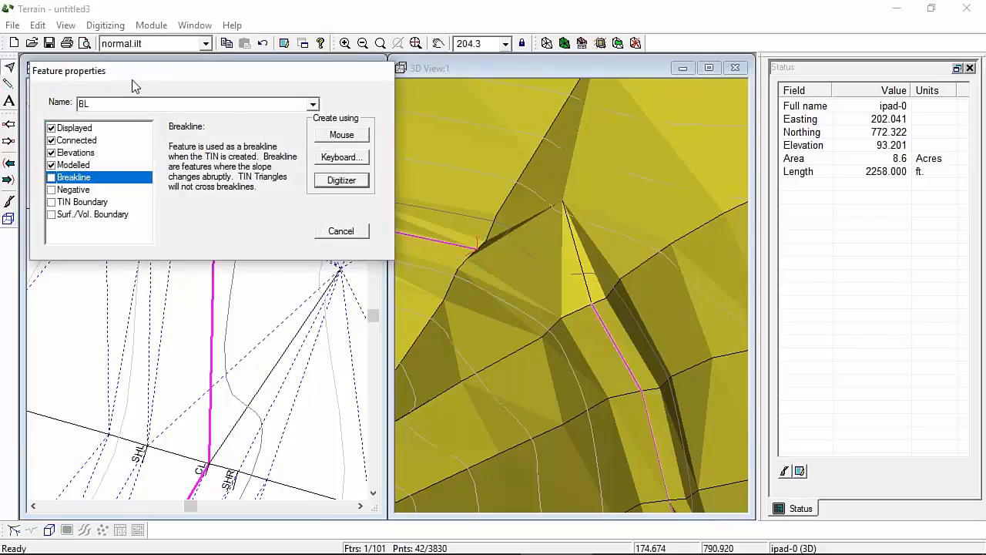
{"action": "left_click", "coordinate": [346, 136]}
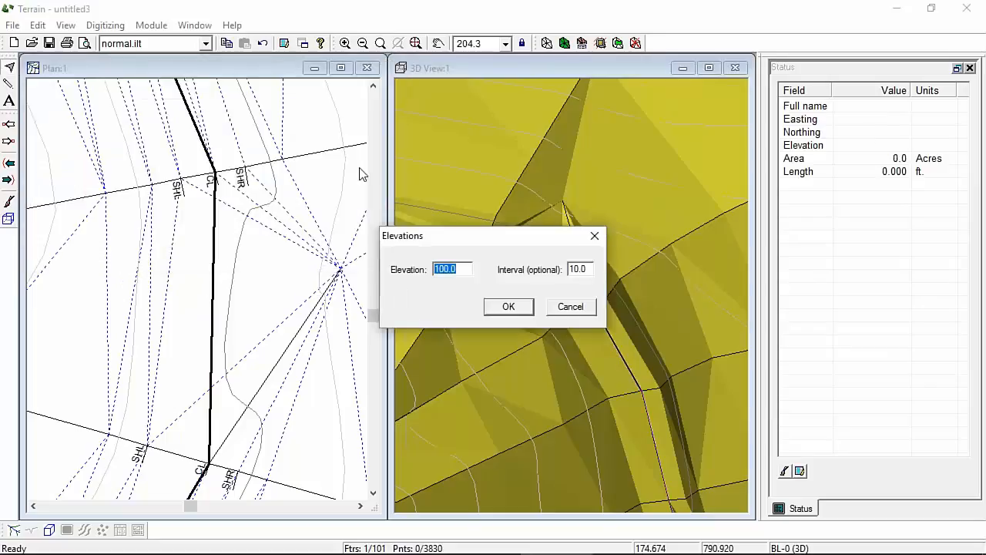
{"action": "left_click", "coordinate": [509, 307]}
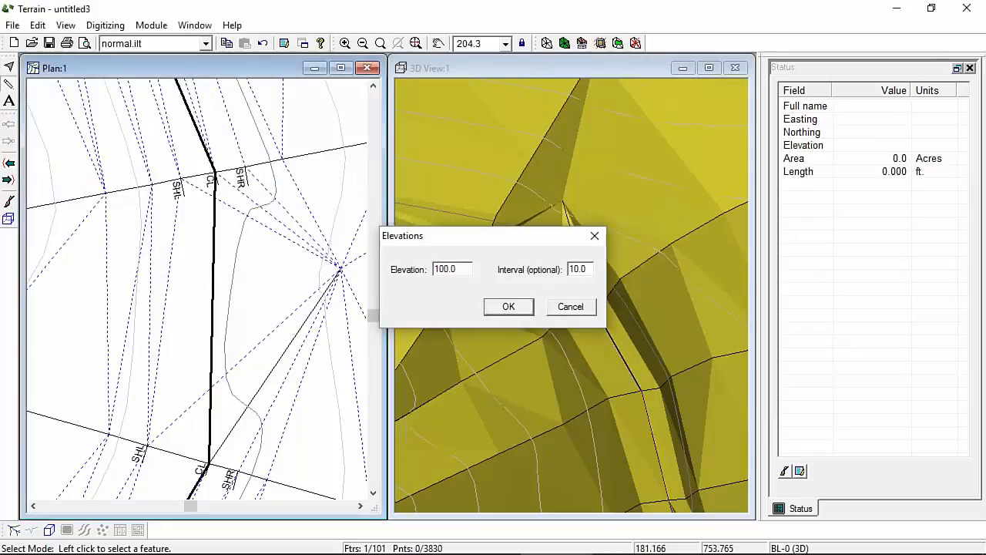
{"action": "left_click", "coordinate": [245, 166]}
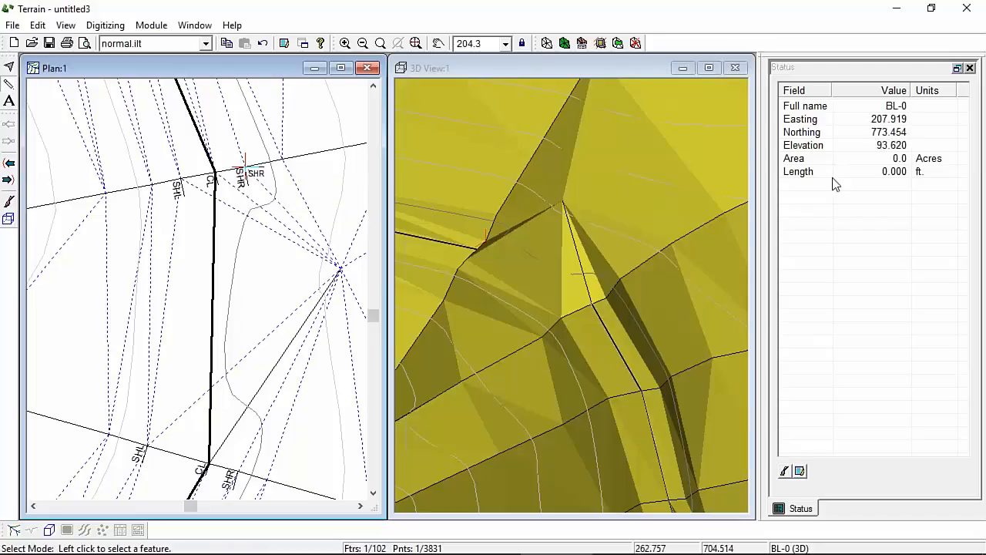
{"action": "left_click_drag", "start_coordinate": [266, 273], "coordinate": [238, 471]}
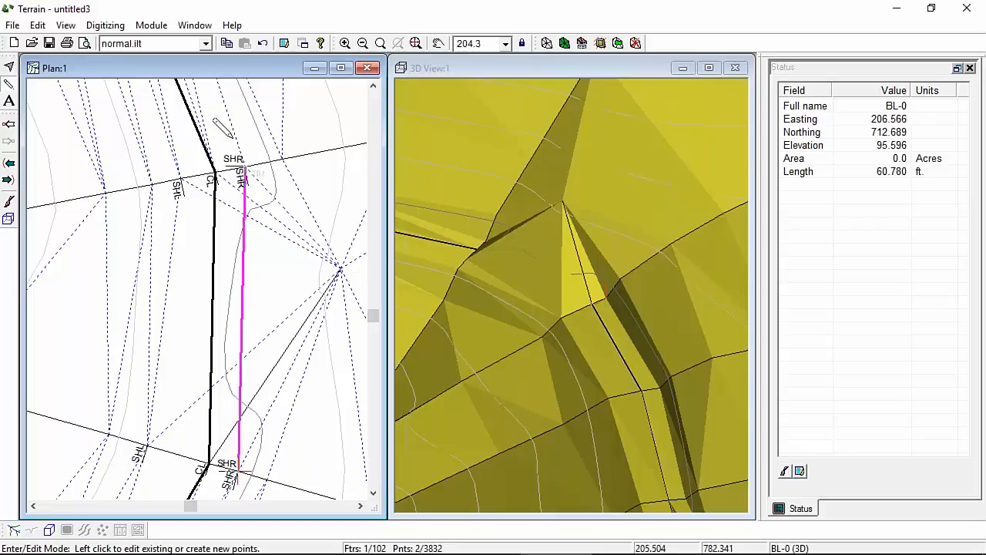
Step: Recalculate terrain triangles and contours with maximum side length 150
{"action": "left_click", "coordinate": [552, 50]}
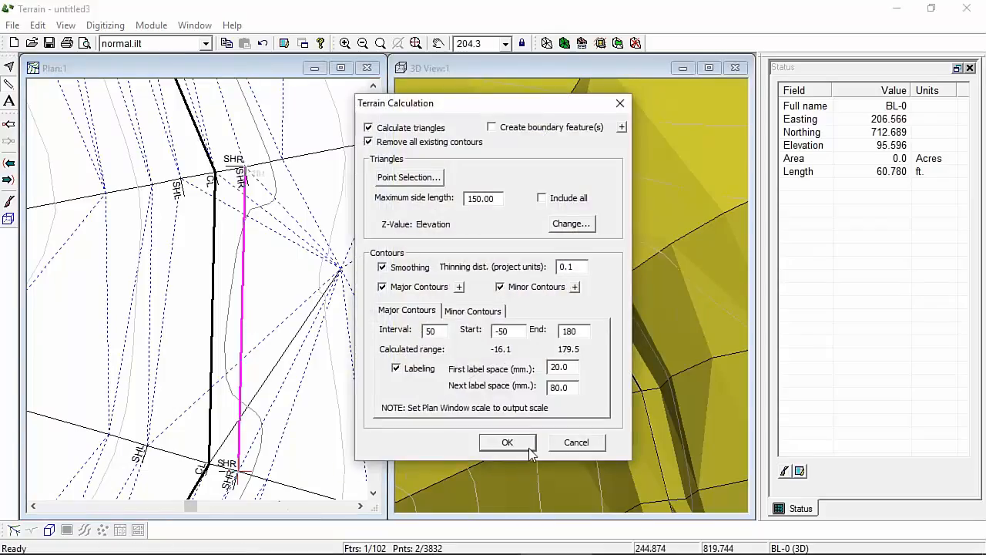
{"action": "left_click", "coordinate": [509, 443]}
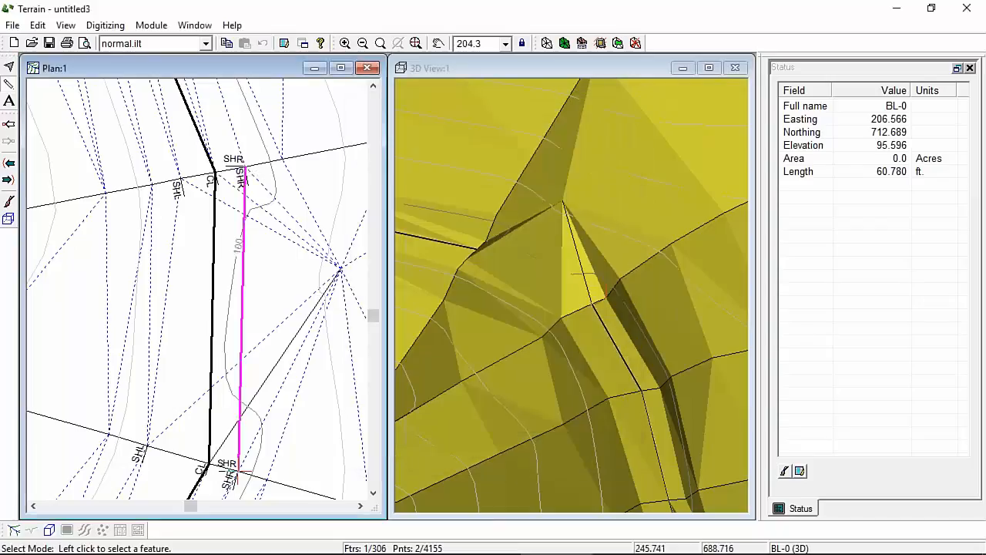
{"action": "left_click", "coordinate": [546, 43]}
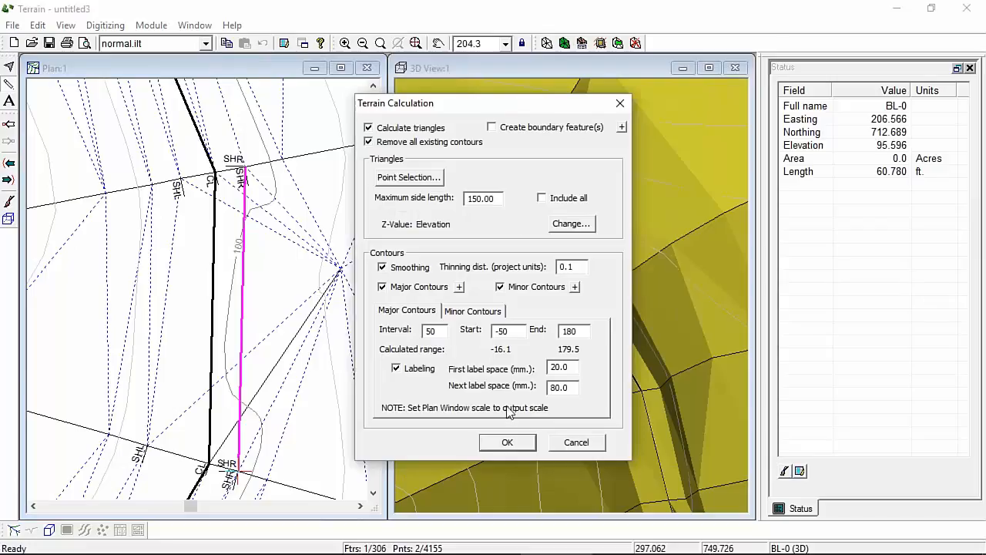
{"action": "left_click", "coordinate": [507, 443]}
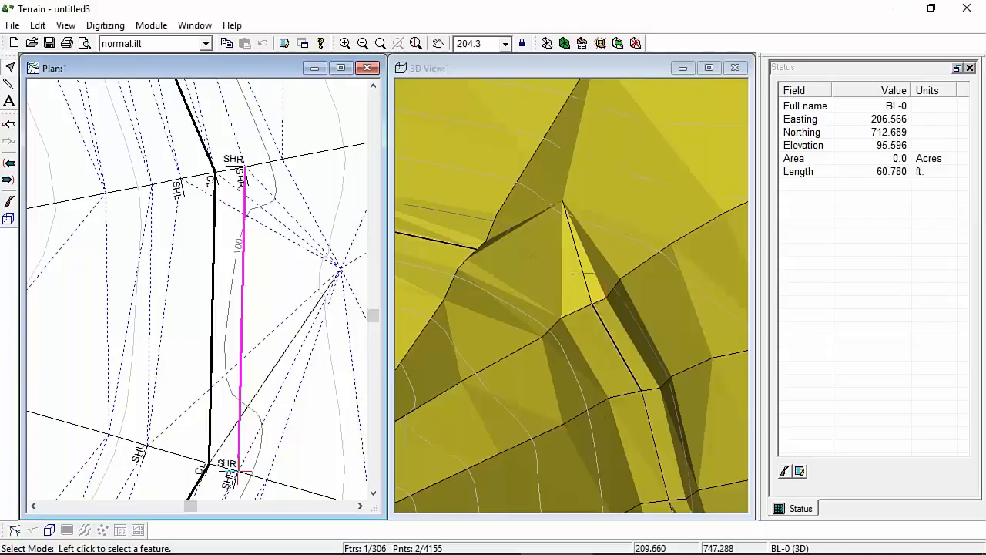
Step: Mark feature BL-0 as a breakline and recalculate the terrain triangles and contours
{"action": "double_click", "coordinate": [247, 298]}
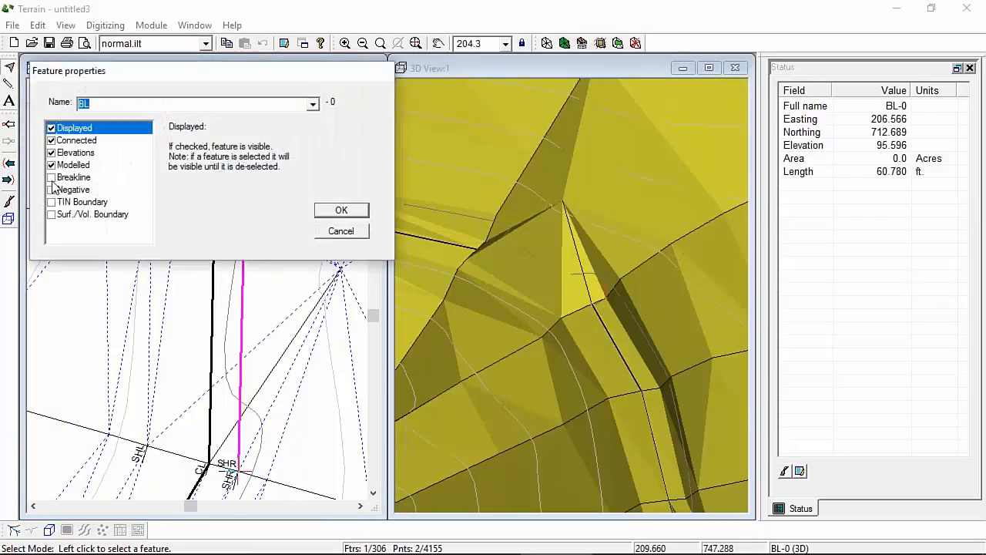
{"action": "left_click", "coordinate": [50, 177]}
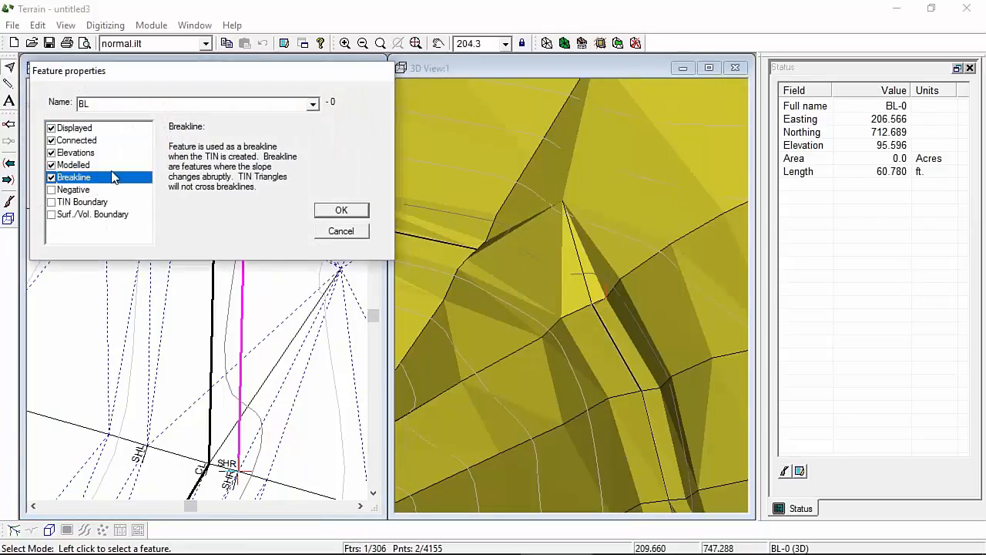
{"action": "left_click", "coordinate": [346, 217]}
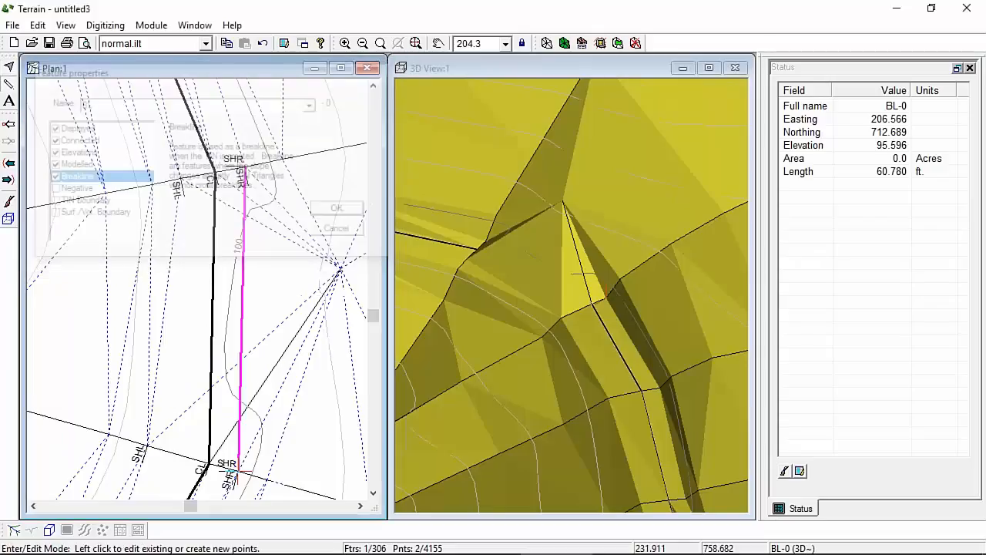
{"action": "left_click", "coordinate": [546, 43]}
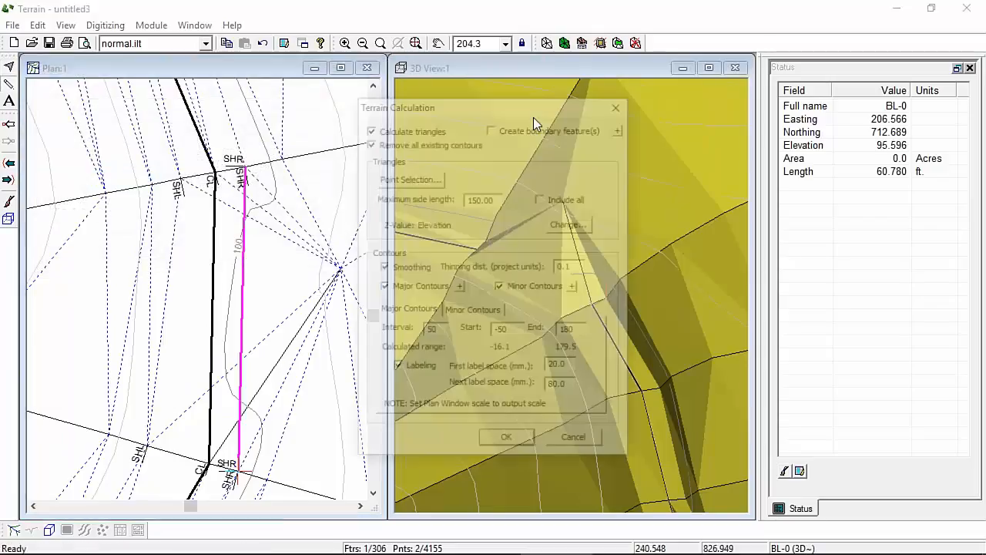
{"action": "left_click", "coordinate": [507, 442]}
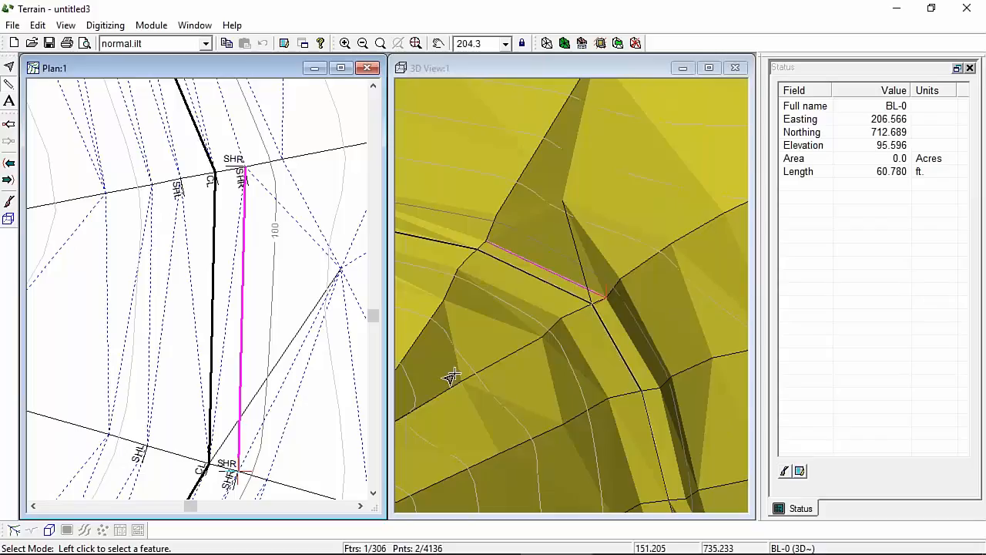
Step: Zoom the plan to the pad lines and orbit the 3D view over the pad area
{"action": "scroll", "coordinate": [89, 397], "scroll_direction": "down", "scroll_amount": 1}
{"action": "scroll", "coordinate": [178, 282], "scroll_direction": "up", "scroll_amount": 7}
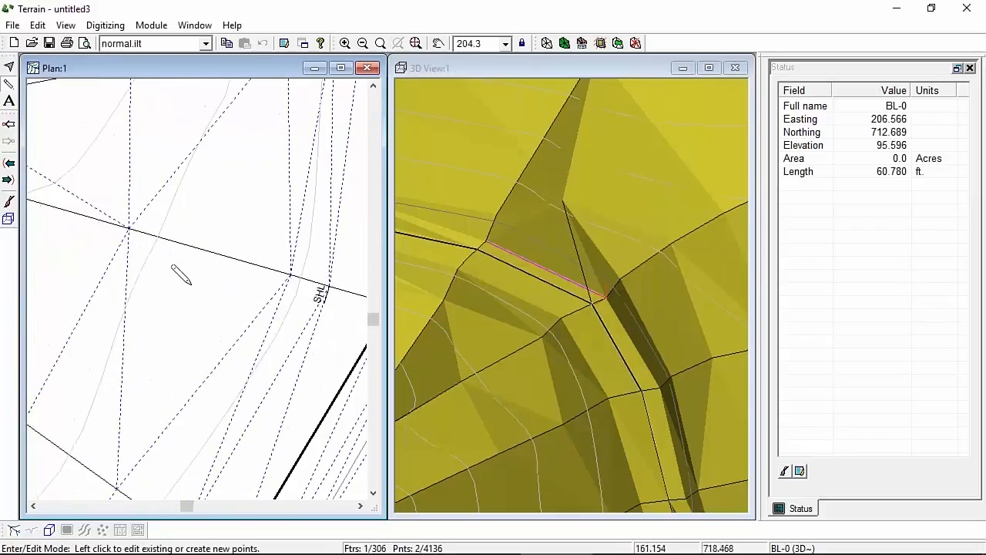
{"action": "scroll", "coordinate": [141, 260], "scroll_direction": "up", "scroll_amount": 3}
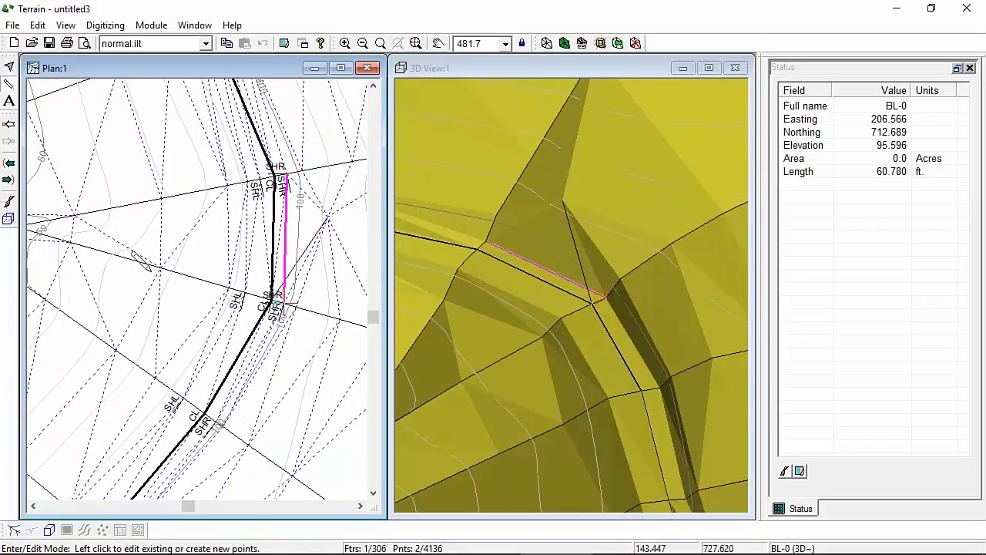
{"action": "scroll", "coordinate": [151, 272], "scroll_direction": "down", "scroll_amount": 1}
{"action": "middle_click_drag", "start_coordinate": [146, 280], "coordinate": [251, 299]}
{"action": "left_click", "coordinate": [185, 264]}
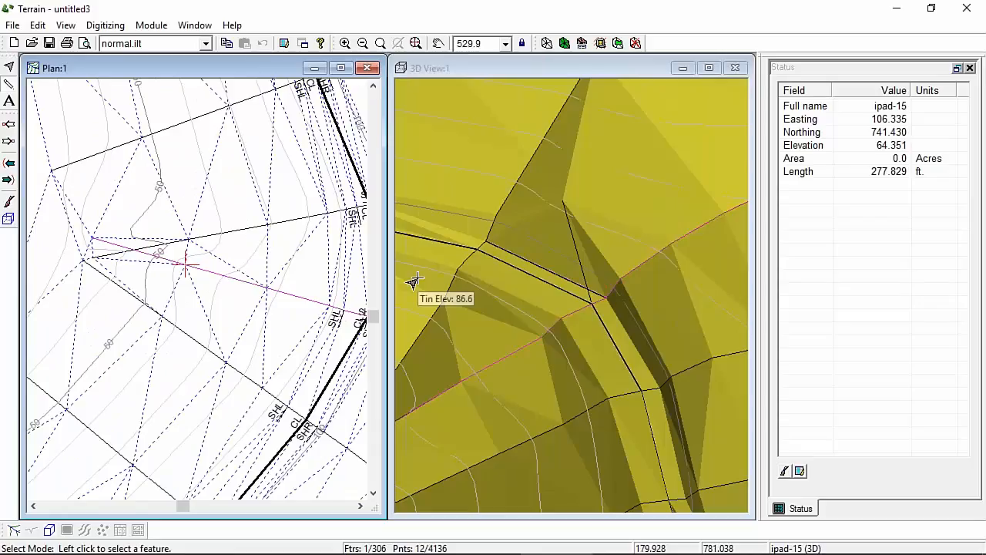
{"action": "middle_click_drag", "start_coordinate": [496, 429], "coordinate": [703, 238]}
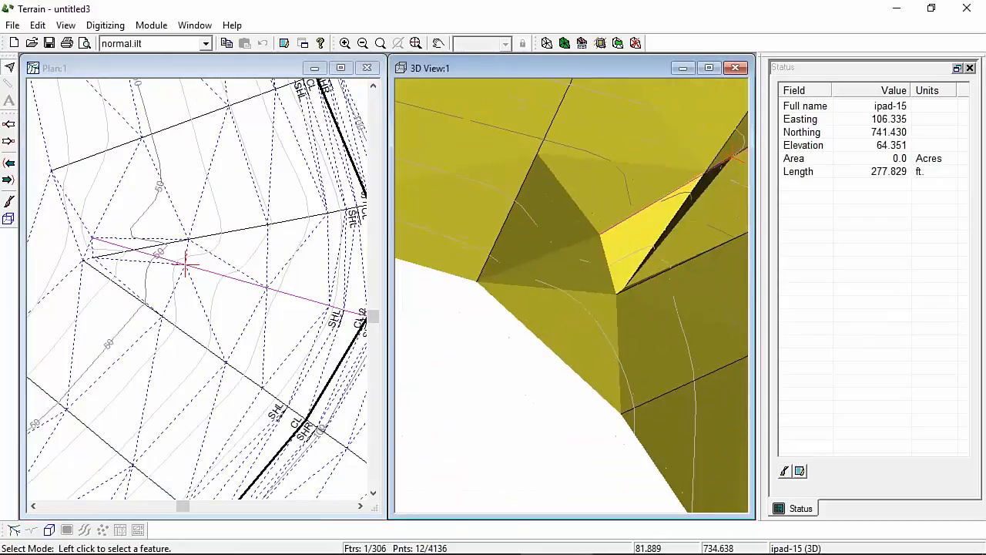
{"action": "middle_click_drag", "start_coordinate": [596, 296], "coordinate": [630, 335]}
{"action": "scroll", "coordinate": [681, 226], "scroll_direction": "up", "scroll_amount": 1}
{"action": "middle_click_drag", "start_coordinate": [682, 224], "coordinate": [496, 202]}
{"action": "middle_click_drag", "start_coordinate": [569, 401], "coordinate": [565, 374]}
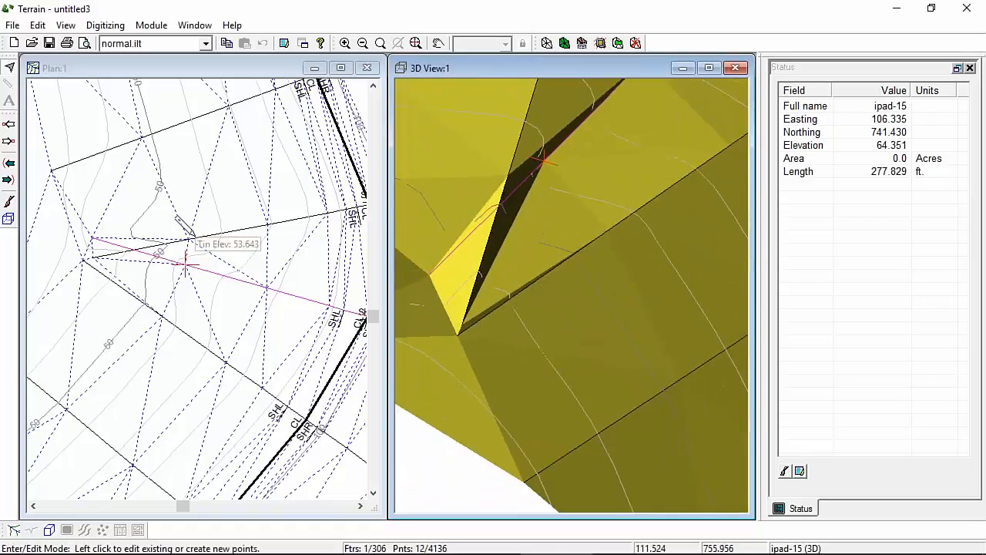
Step: Click through CNTR-17 and ipad-17 until pad line ipad-15 is selected
{"action": "left_click", "coordinate": [112, 258]}
{"action": "left_click", "coordinate": [121, 255]}
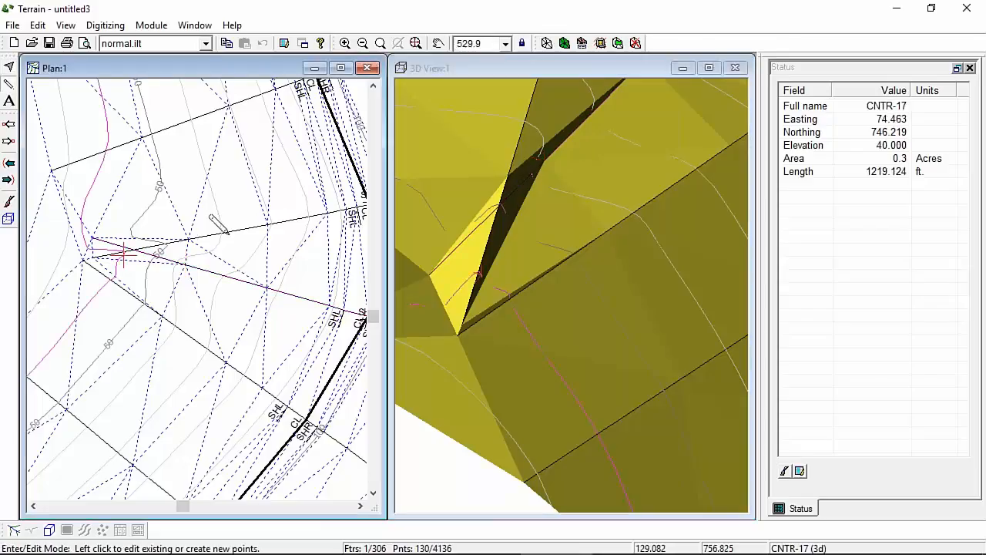
{"action": "left_click", "coordinate": [92, 246]}
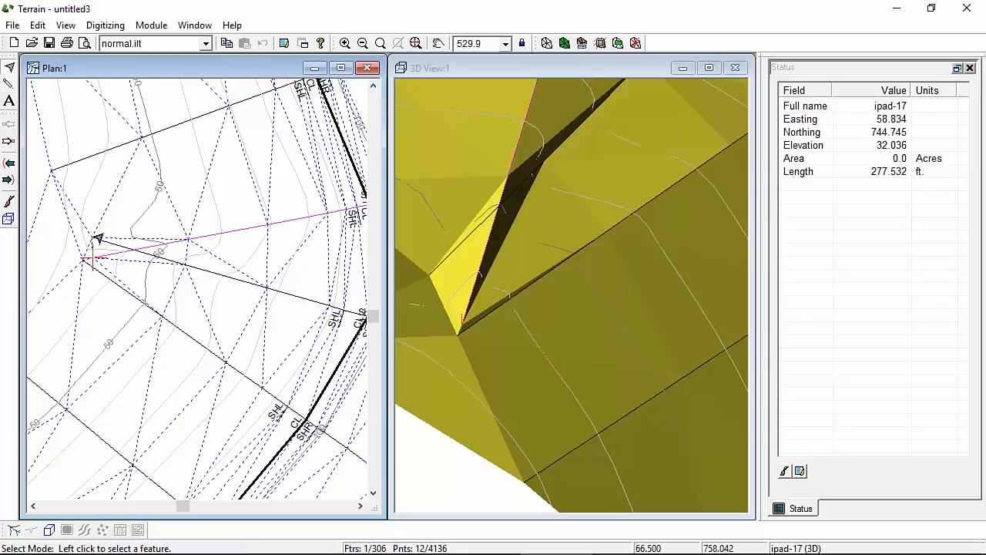
{"action": "left_click", "coordinate": [93, 248]}
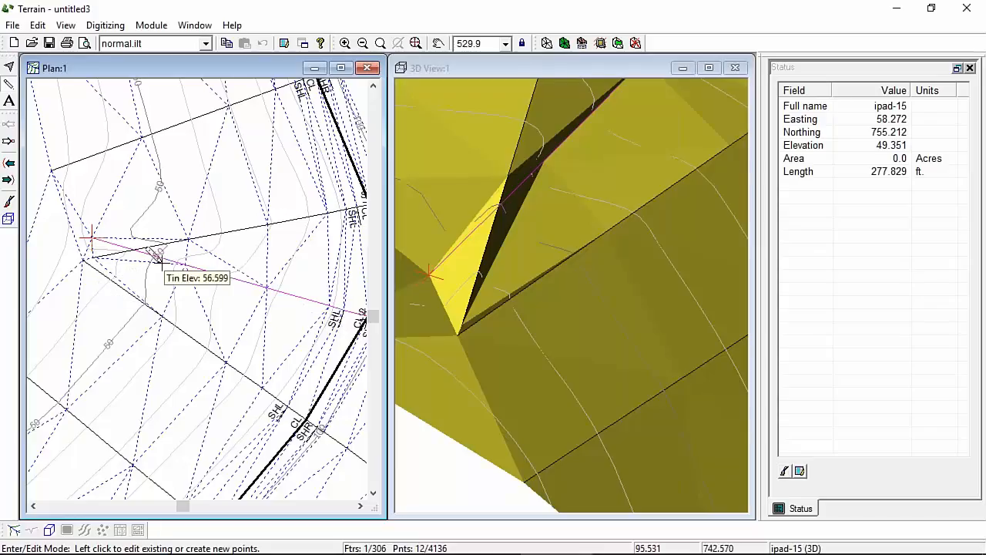
Step: Drag an ipad-15 pad line vertex to a new position, accepting the triangle-clearing warning
{"action": "right_click", "coordinate": [114, 206]}
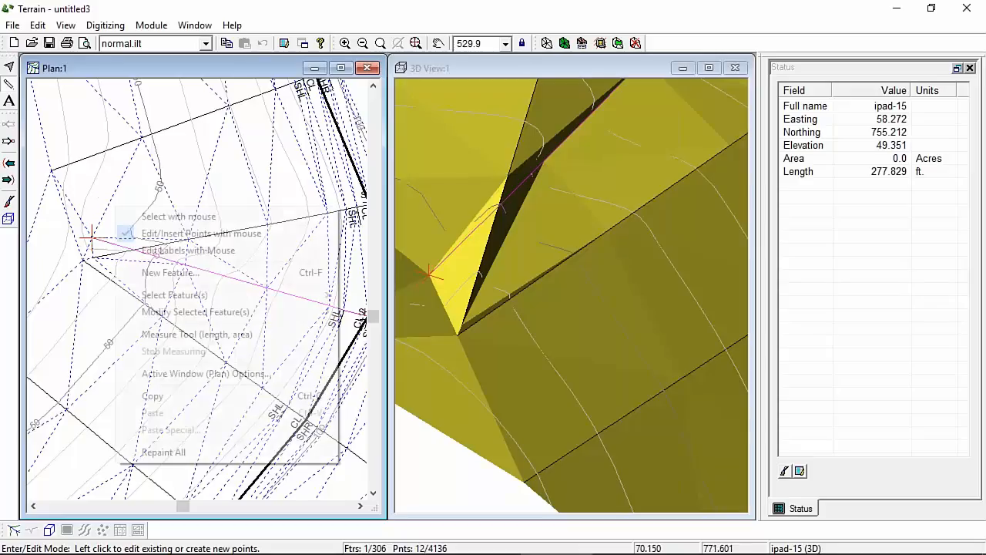
{"action": "left_click", "coordinate": [171, 237]}
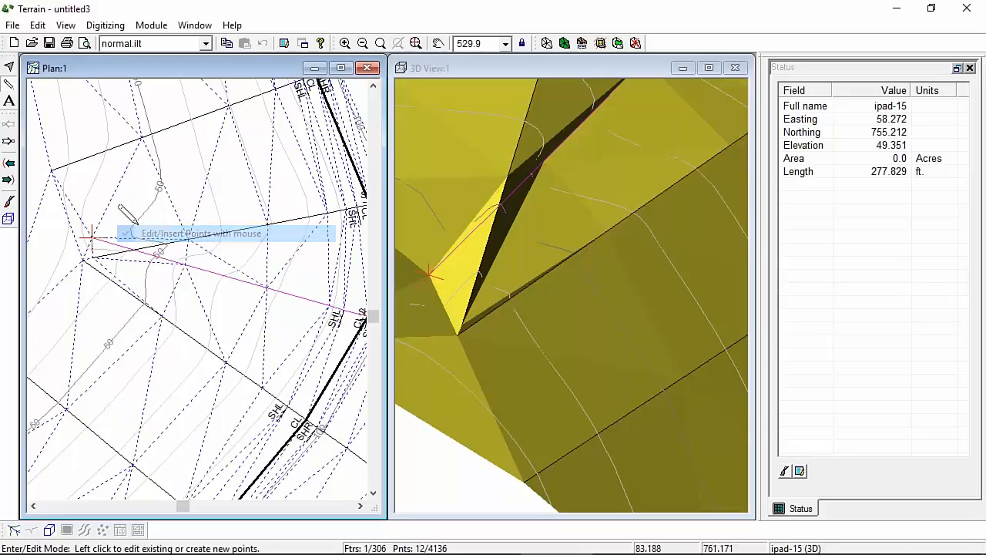
{"action": "left_click", "coordinate": [94, 233]}
{"action": "left_click", "coordinate": [509, 319]}
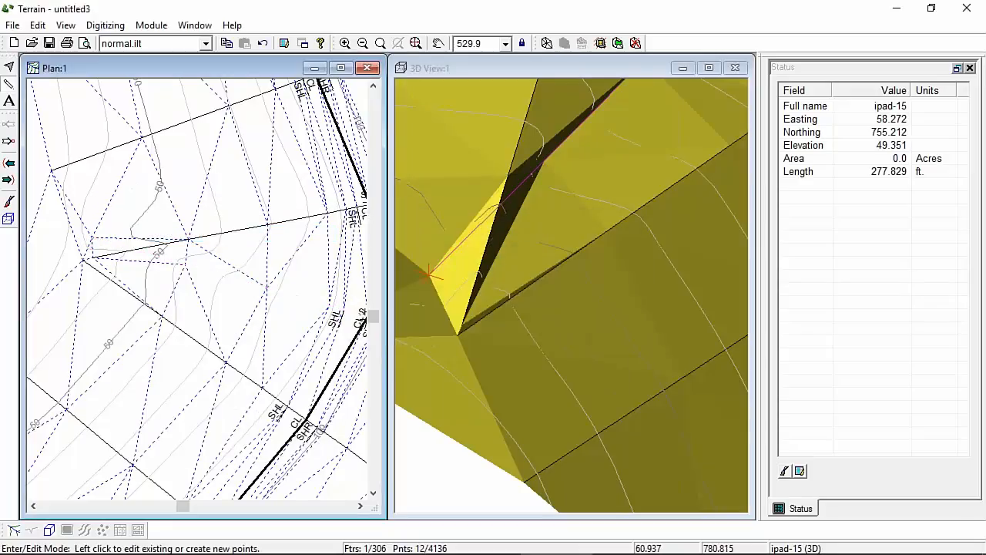
{"action": "left_click_drag", "start_coordinate": [185, 265], "coordinate": [266, 288]}
Step: Recalculate the terrain and contours, inspect the road channel in 3D, and begin saving
{"action": "left_click", "coordinate": [546, 43]}
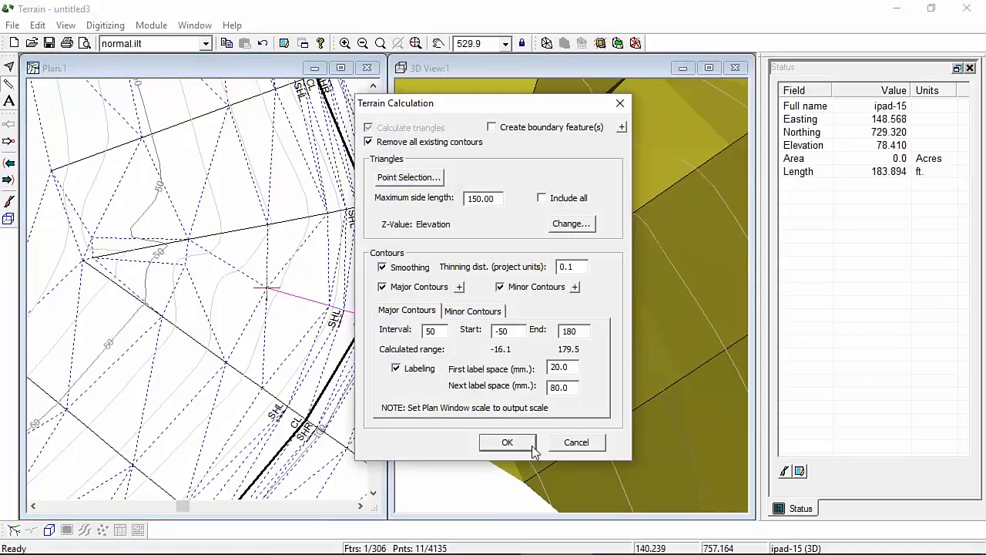
{"action": "left_click", "coordinate": [519, 440]}
{"action": "scroll", "coordinate": [592, 305], "scroll_direction": "down", "scroll_amount": 6}
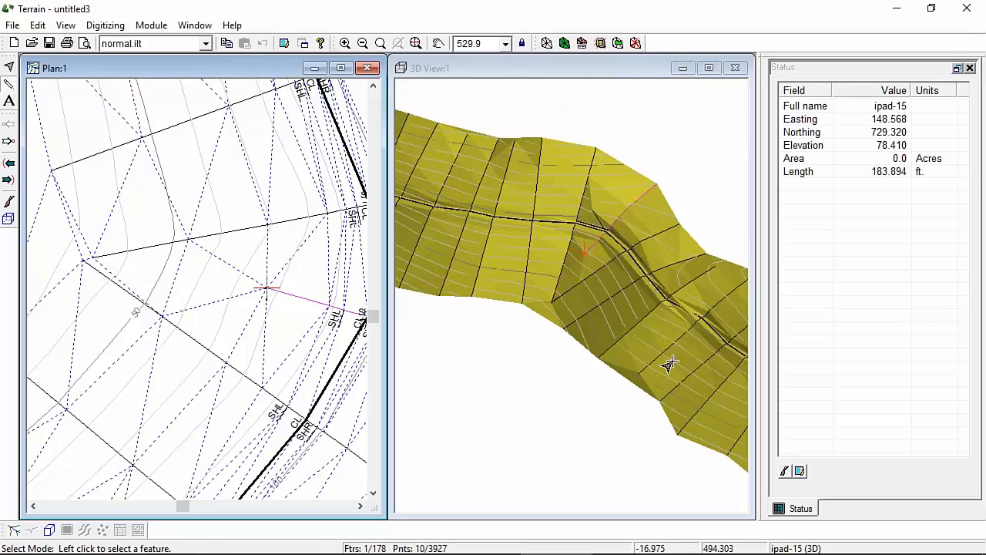
{"action": "left_click_drag", "start_coordinate": [665, 359], "coordinate": [639, 335]}
{"action": "scroll", "coordinate": [593, 299], "scroll_direction": "up", "scroll_amount": 5}
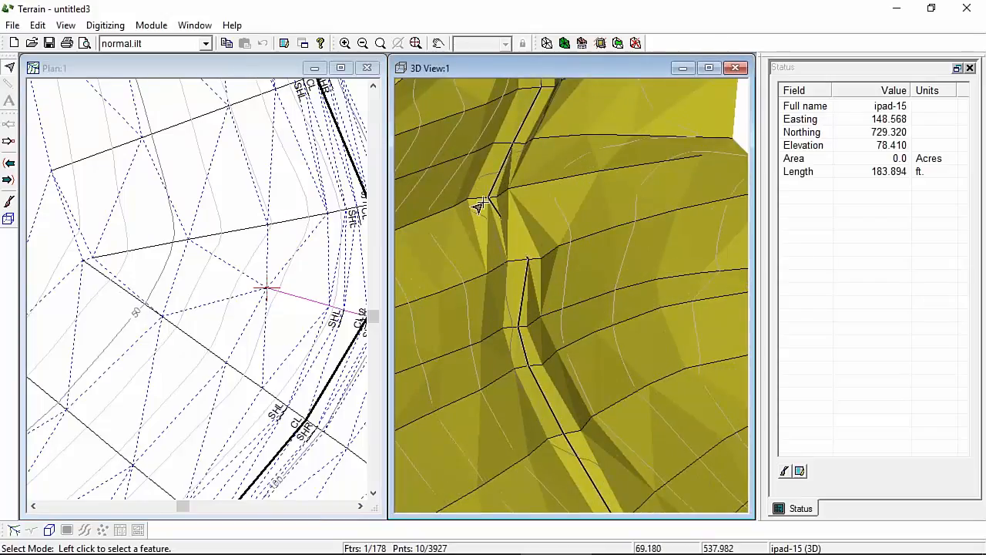
{"action": "left_click_drag", "start_coordinate": [554, 380], "coordinate": [571, 395]}
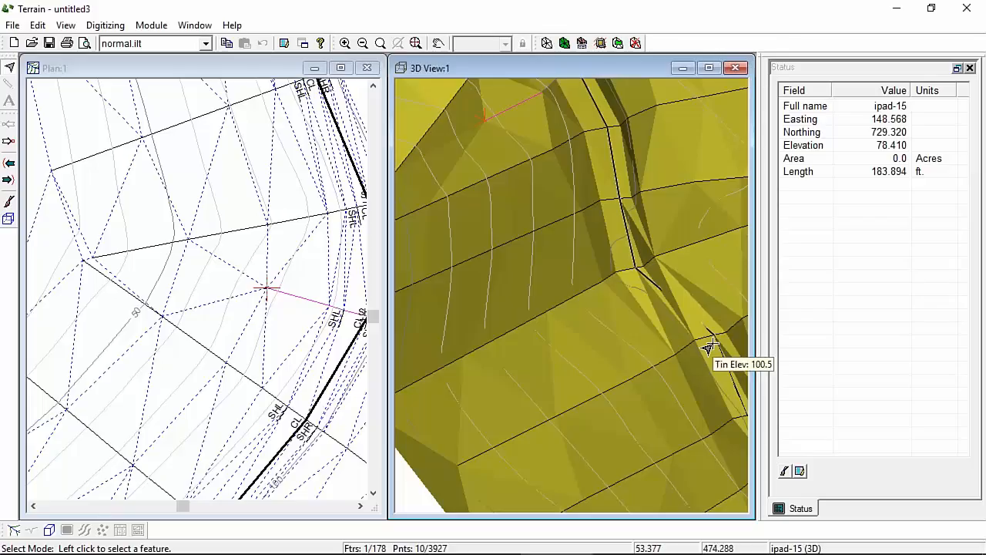
{"action": "left_click", "coordinate": [57, 44]}
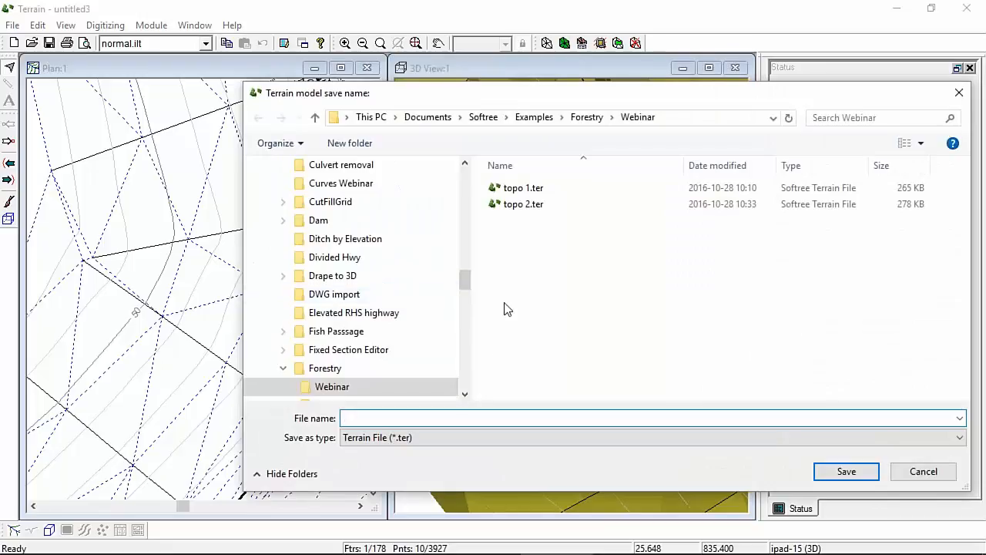
Step: Save the terrain as topo.ter in the Webinar folder, trimming the existing 'topo 1.ter' name
{"action": "left_click", "coordinate": [527, 192]}
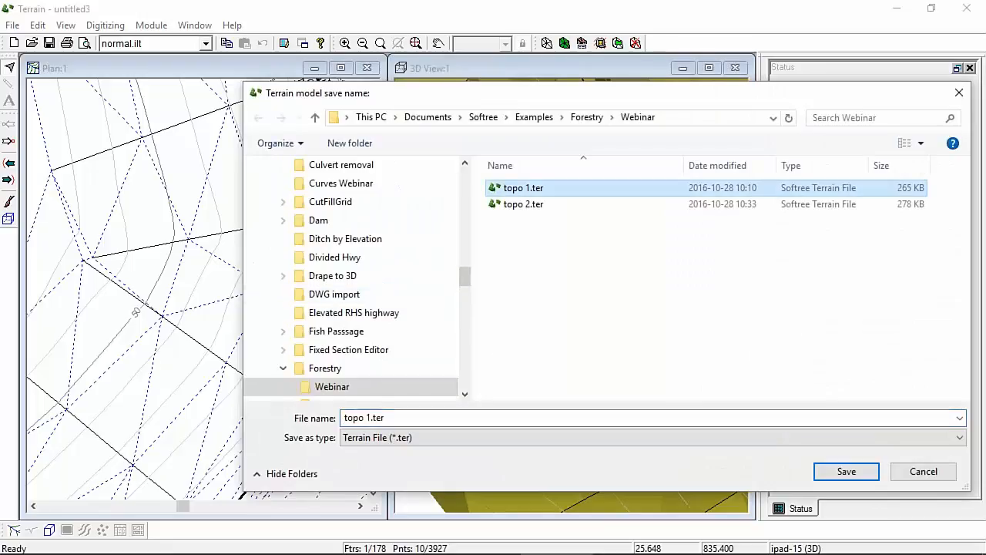
{"action": "left_click", "coordinate": [365, 416]}
{"action": "left_click", "coordinate": [365, 416]}
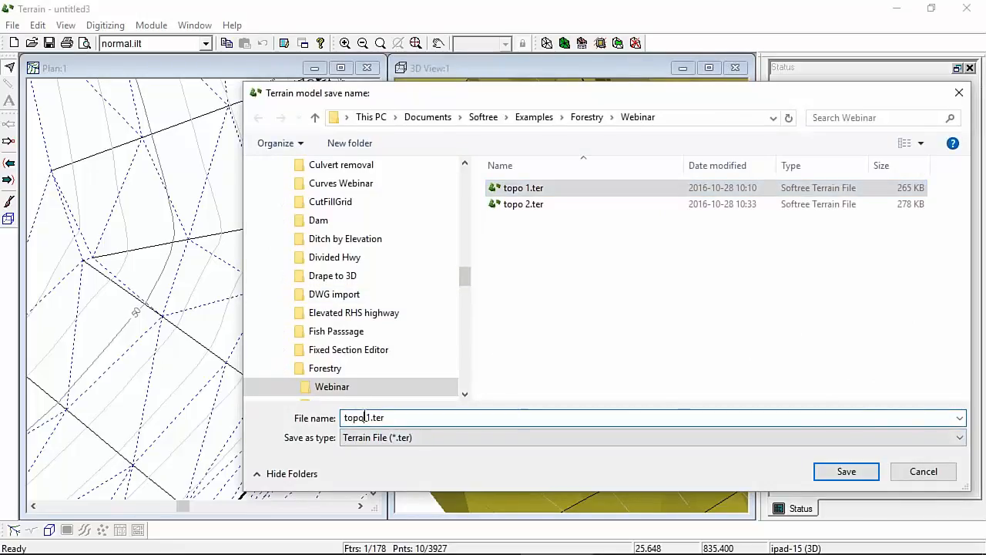
{"action": "double_click", "coordinate": [365, 416]}
{"action": "left_click", "coordinate": [410, 420]}
{"action": "key", "text": "BackSpace"}
{"action": "key", "text": "BackSpace"}
{"action": "key", "text": "BackSpace"}
{"action": "key", "text": "BackSpace"}
{"action": "key", "text": "BackSpace"}
{"action": "key", "text": "BackSpace"}
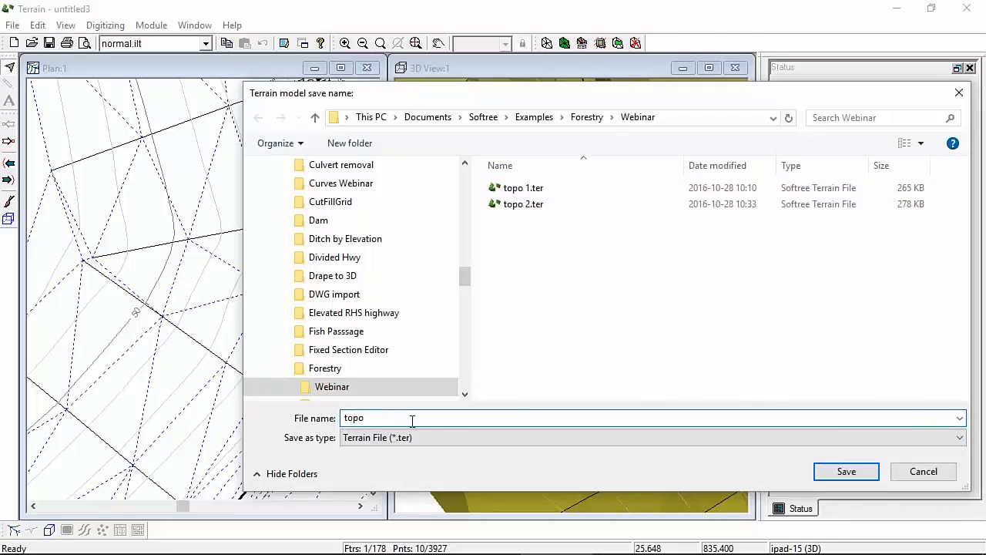
{"action": "key", "text": "Return"}
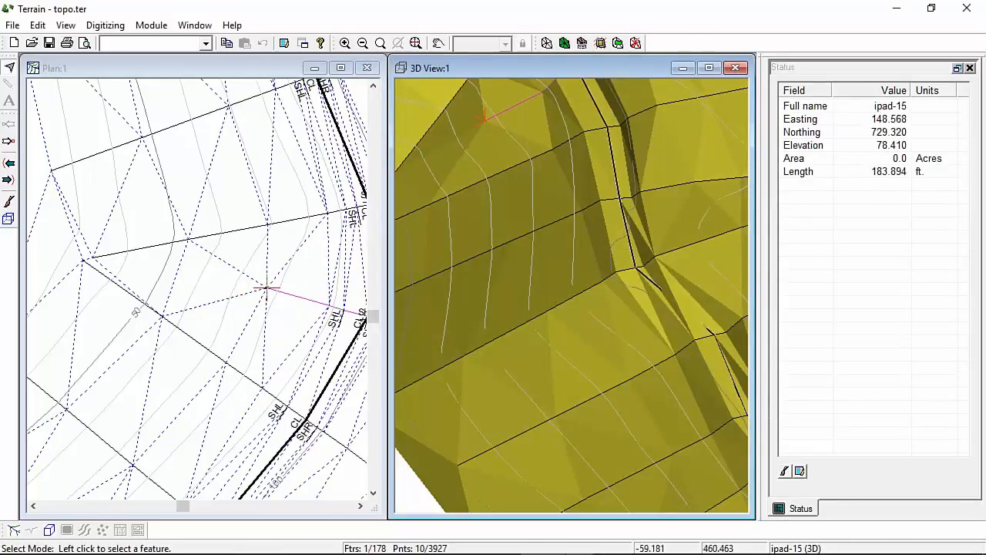
Step: In Location, load the modified terrain files and recalculate the entire design
{"action": "left_click", "coordinate": [490, 543]}
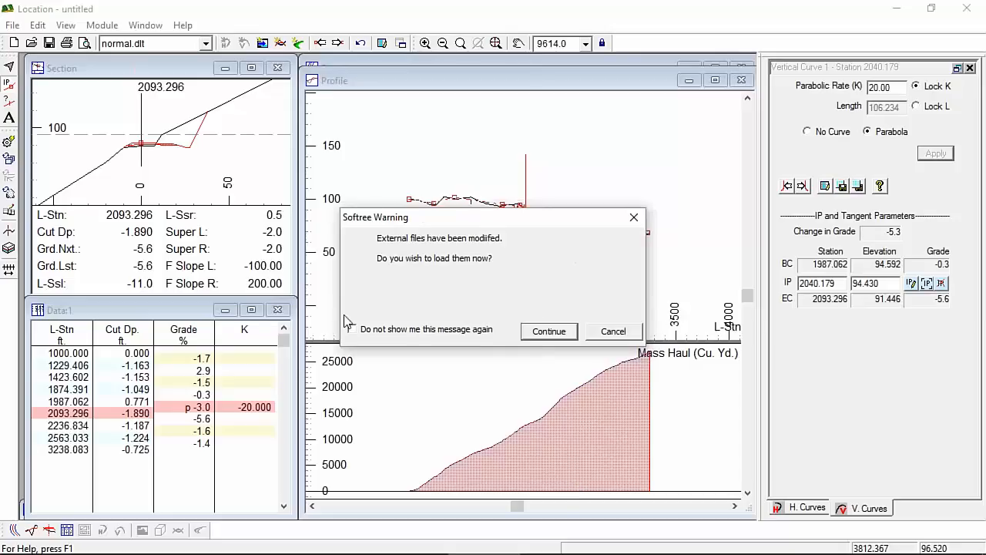
{"action": "left_click", "coordinate": [550, 332]}
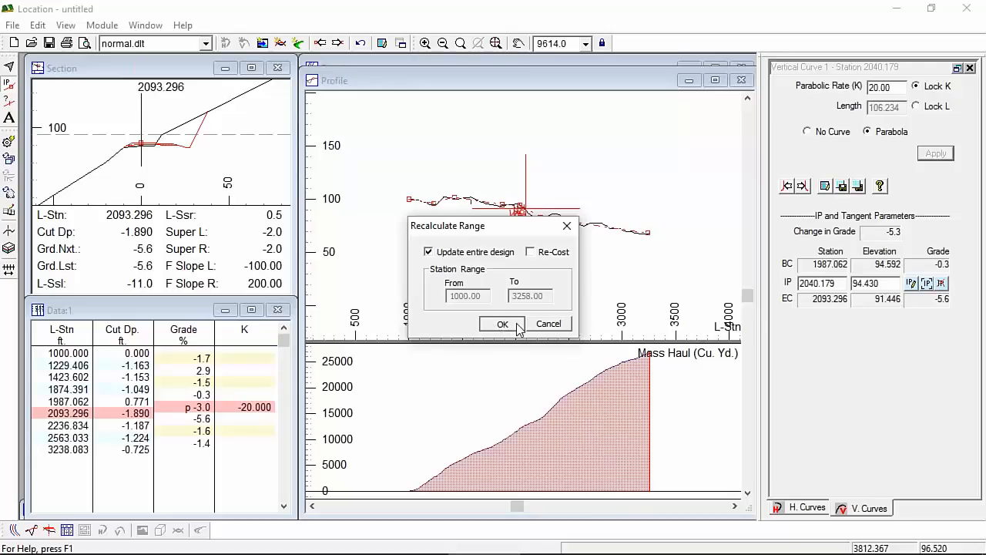
{"action": "left_click", "coordinate": [551, 324]}
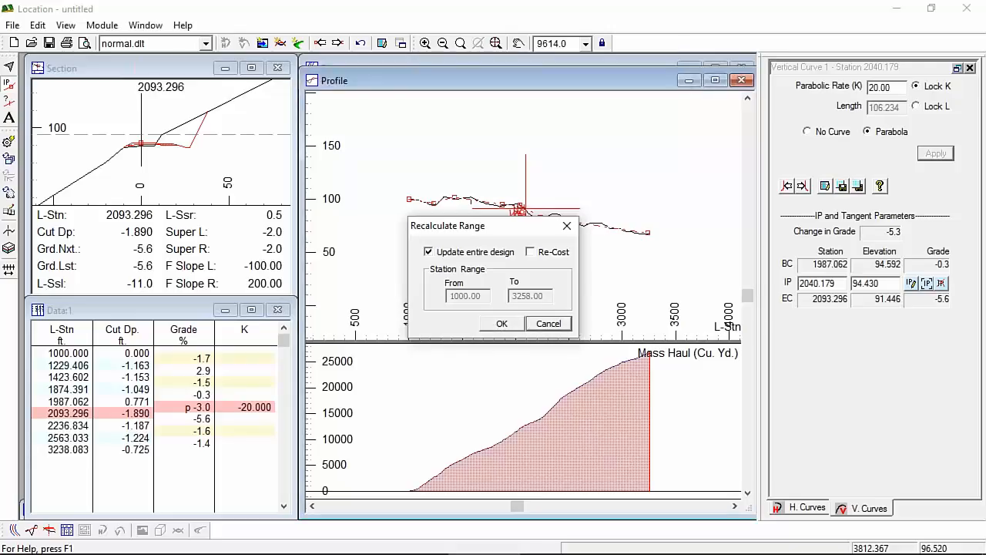
{"action": "left_click", "coordinate": [36, 25]}
{"action": "left_click", "coordinate": [61, 132]}
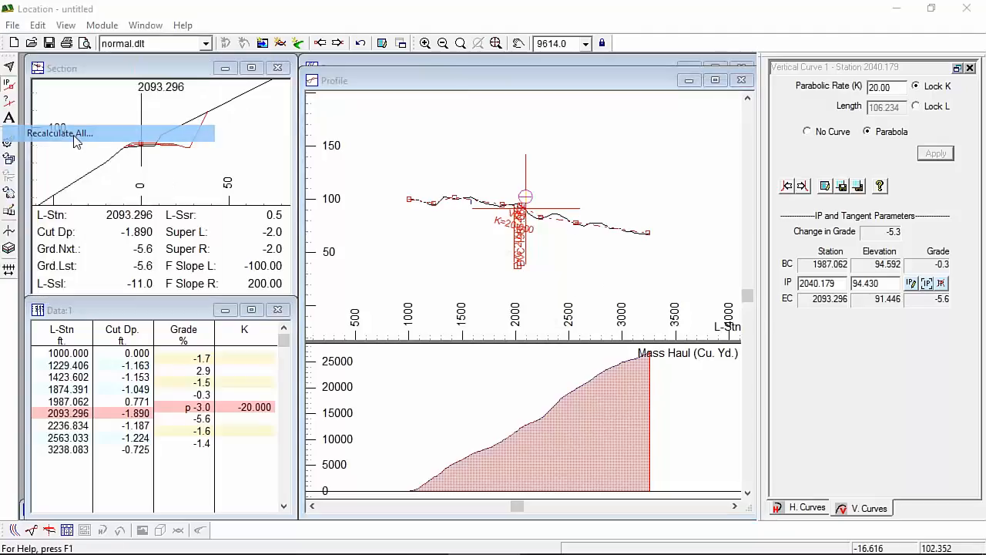
{"action": "left_click", "coordinate": [502, 322]}
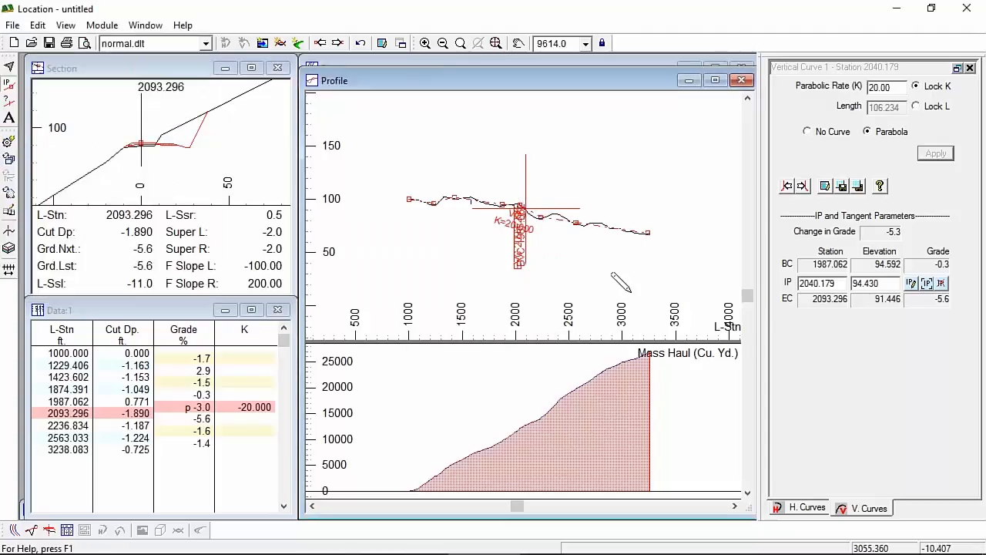
Step: Step the current station to 3220, resize the Section window, and bring Plan:1 forward
{"action": "left_click", "coordinate": [638, 241]}
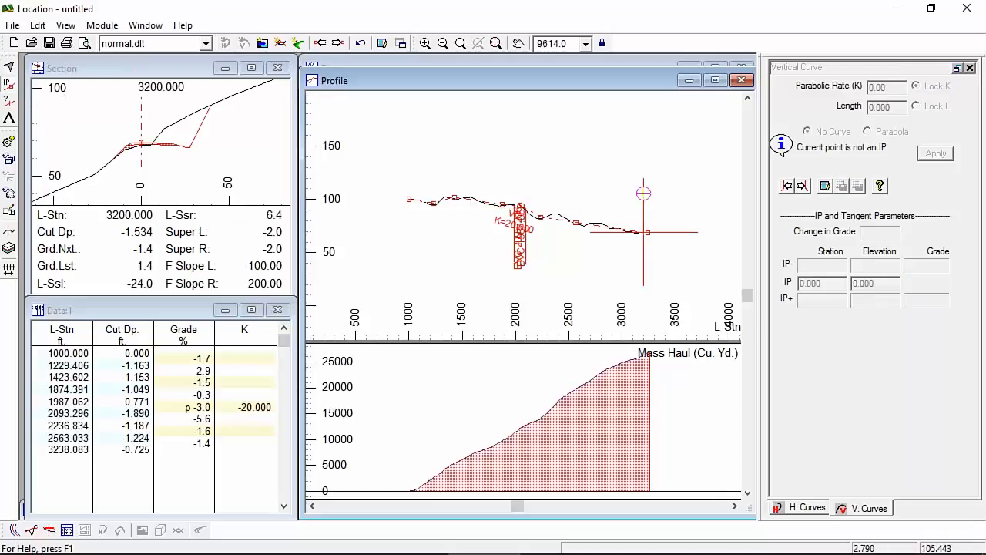
{"action": "left_click", "coordinate": [339, 44]}
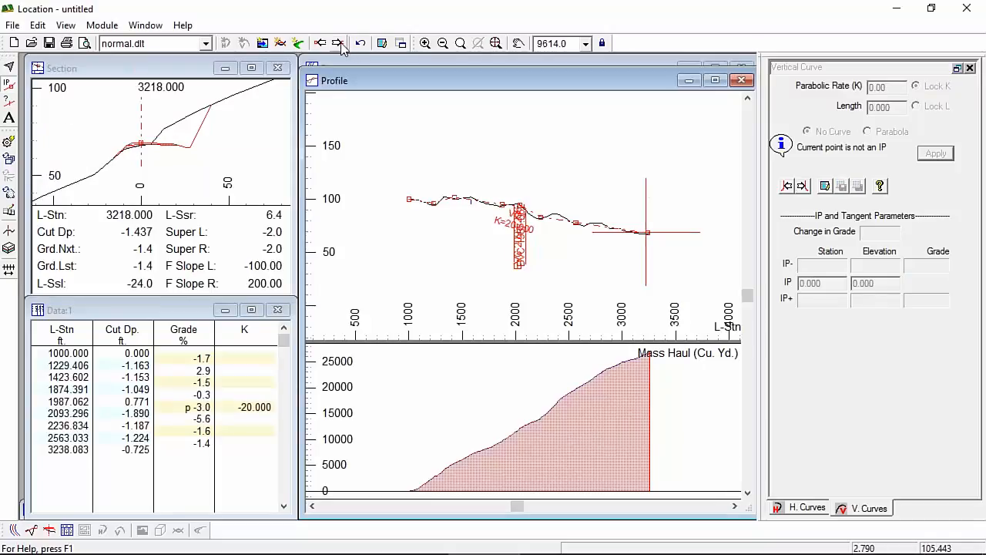
{"action": "left_click", "coordinate": [339, 44]}
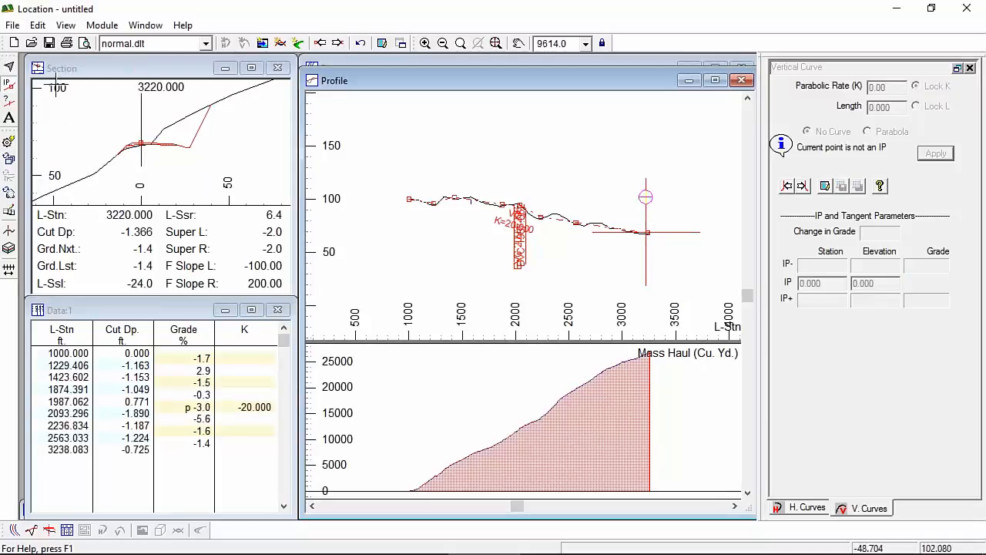
{"action": "left_click_drag", "start_coordinate": [28, 185], "coordinate": [56, 182]}
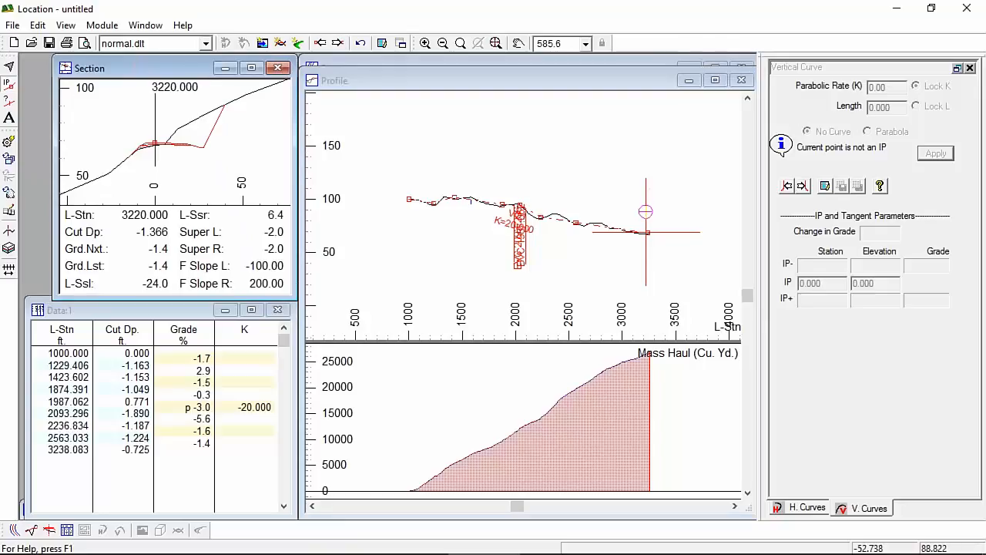
{"action": "left_click_drag", "start_coordinate": [36, 110], "coordinate": [23, 110]}
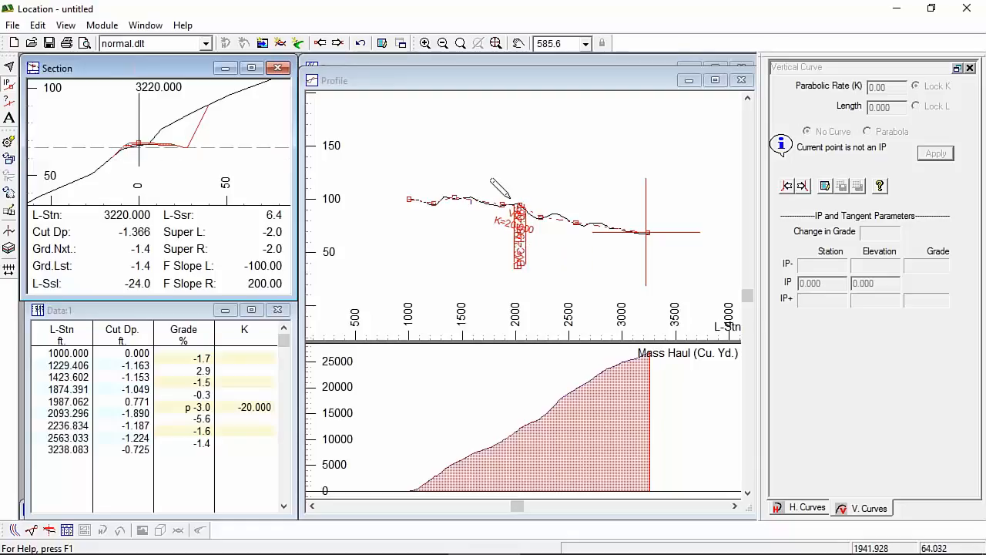
{"action": "left_click", "coordinate": [407, 65]}
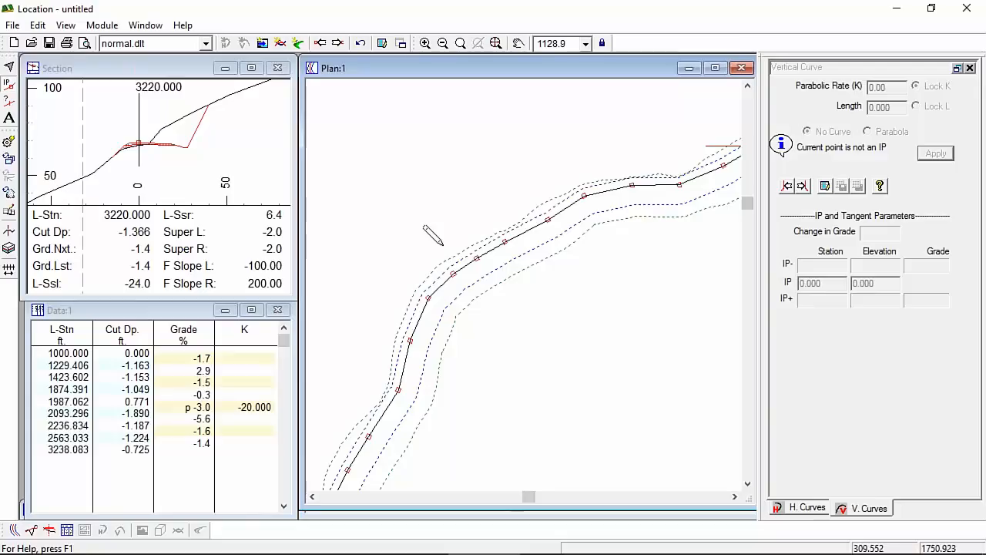
Step: At station 2879, assign topo.ter as the Topo surface in Alignment setup and recalculate
{"action": "left_click", "coordinate": [471, 251]}
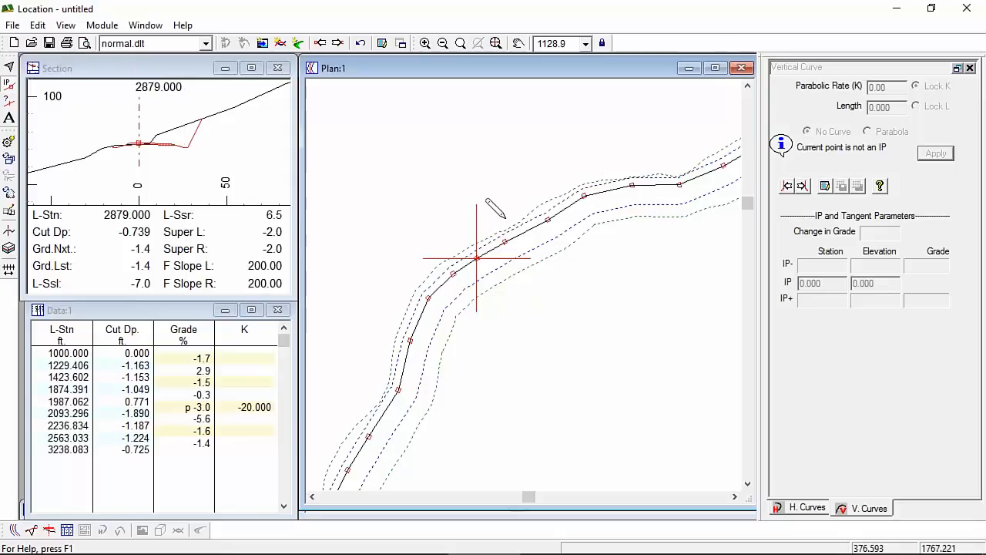
{"action": "left_click", "coordinate": [113, 33]}
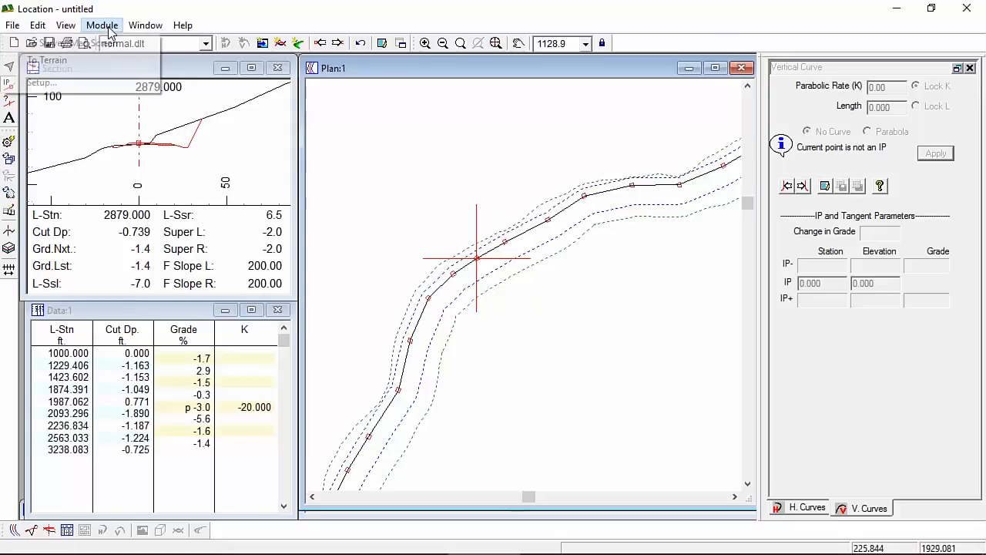
{"action": "left_click", "coordinate": [73, 80]}
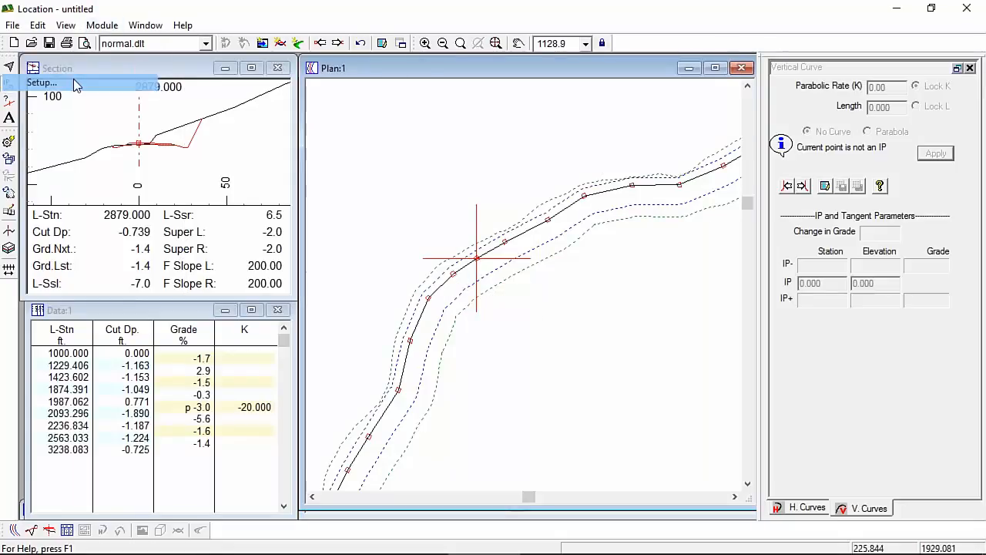
{"action": "left_click", "coordinate": [358, 164]}
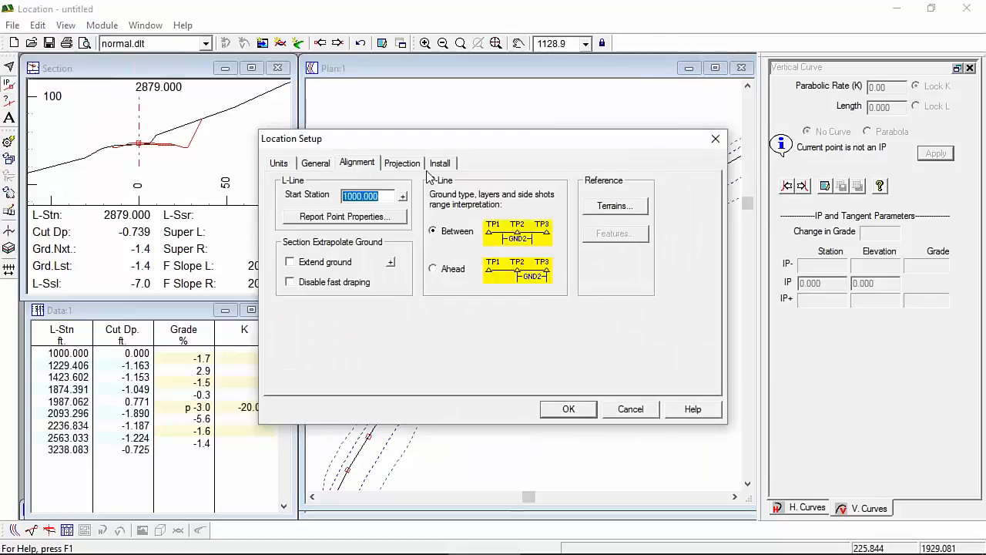
{"action": "left_click", "coordinate": [614, 206]}
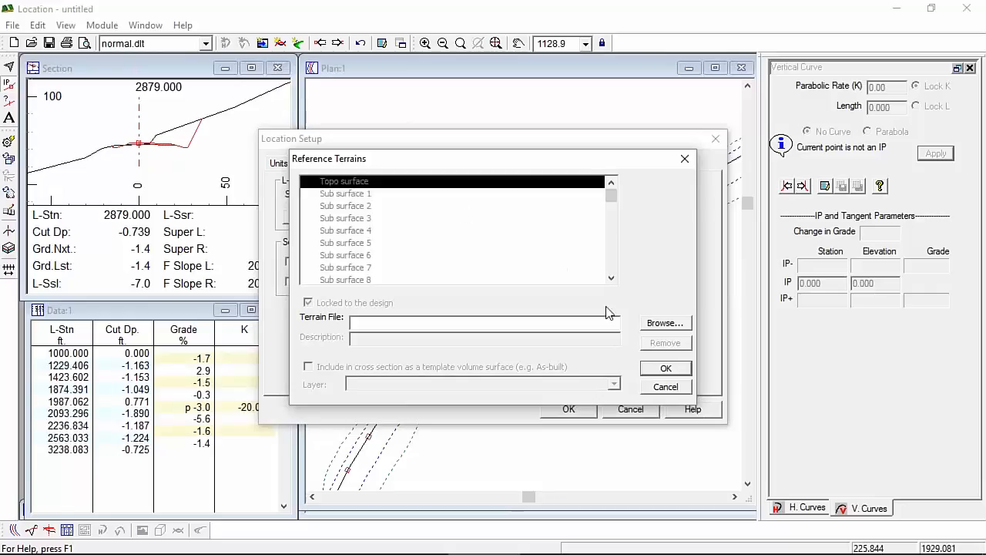
{"action": "left_click", "coordinate": [682, 323]}
{"action": "left_click", "coordinate": [532, 278]}
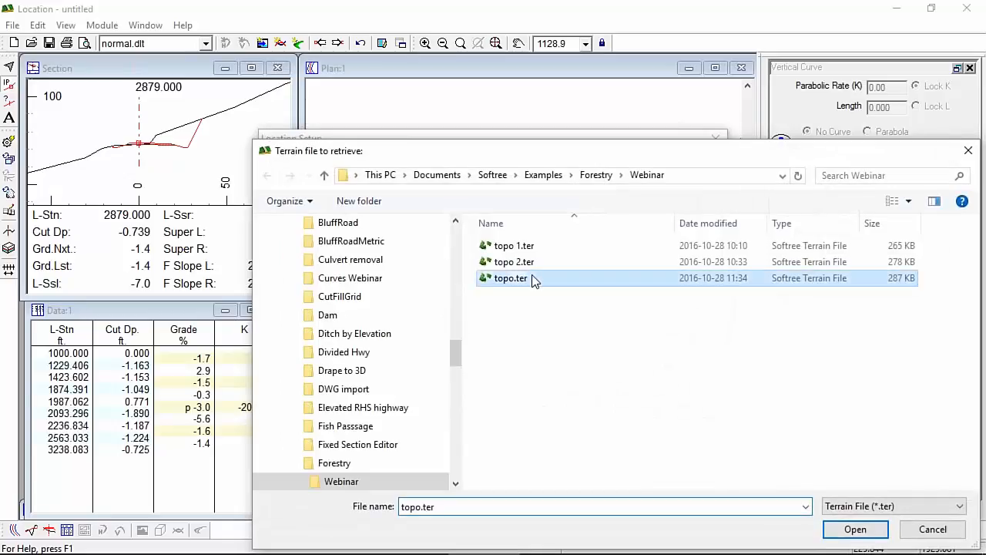
{"action": "left_click", "coordinate": [863, 529]}
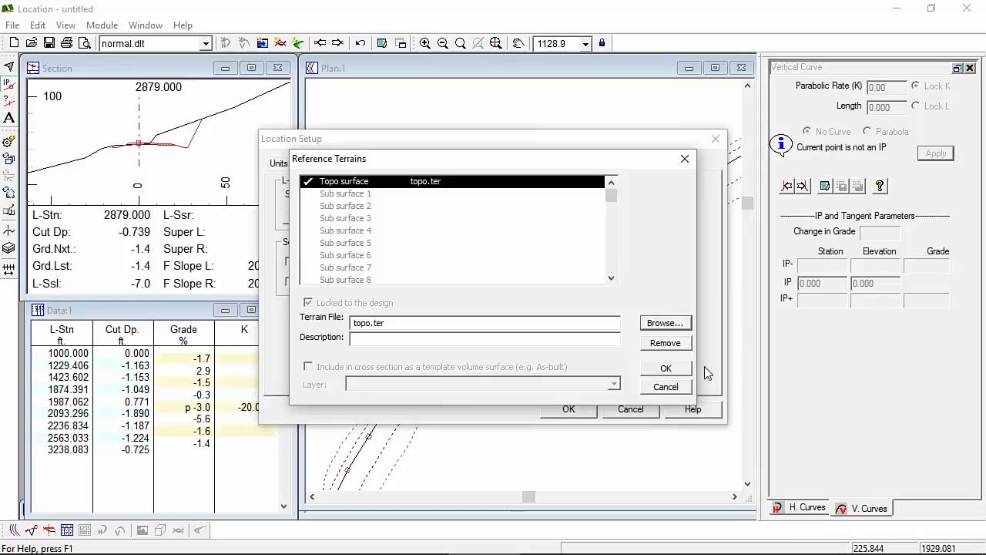
{"action": "left_click", "coordinate": [666, 368]}
{"action": "left_click", "coordinate": [569, 408]}
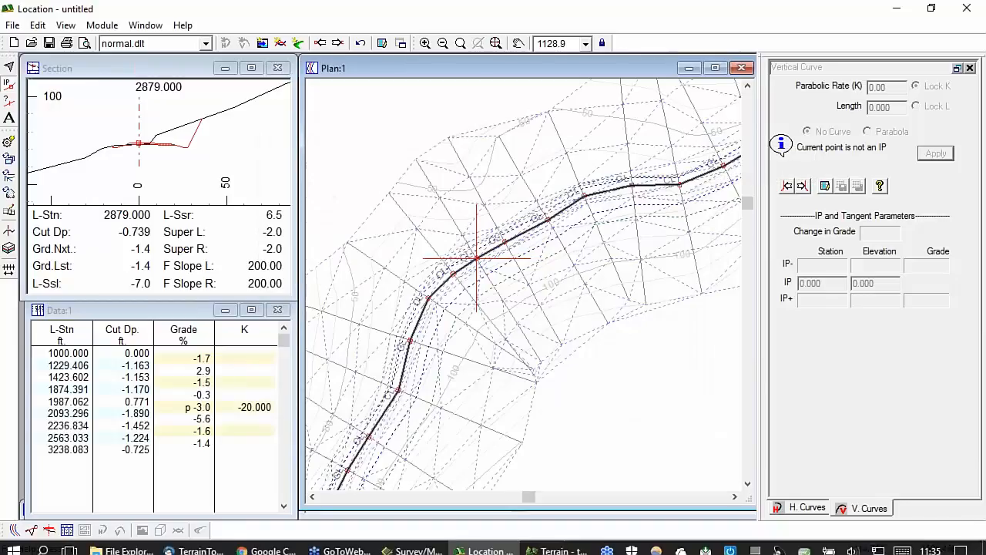
Step: In Terrain, turn off triangle lines in the plan window options and save topo.ter
{"action": "left_click", "coordinate": [568, 543]}
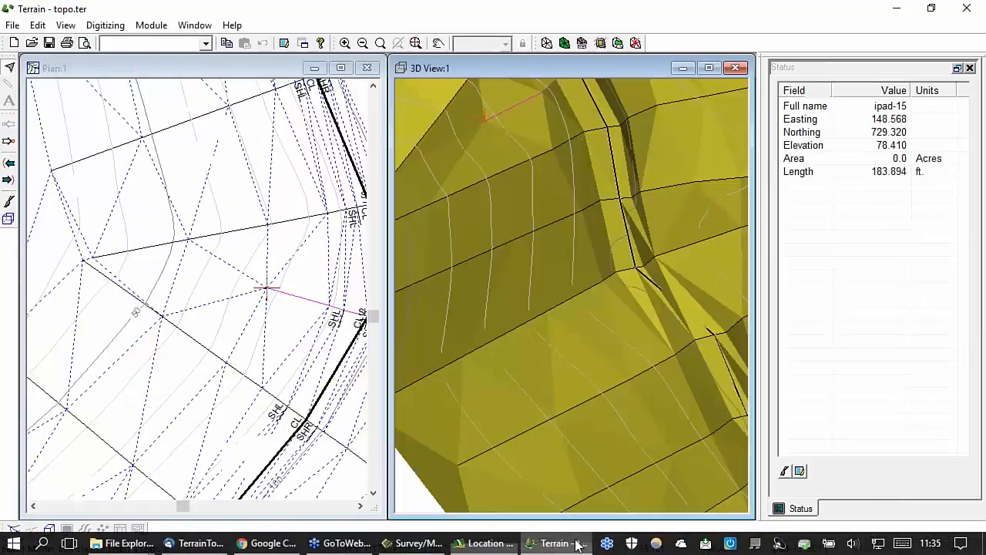
{"action": "right_click", "coordinate": [176, 274]}
{"action": "left_click", "coordinate": [242, 441]}
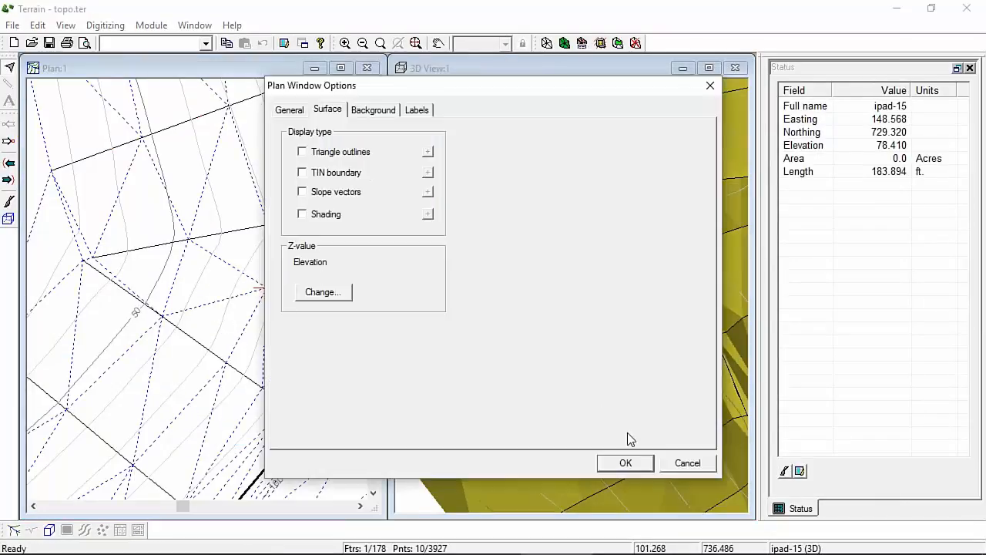
{"action": "left_click", "coordinate": [625, 462]}
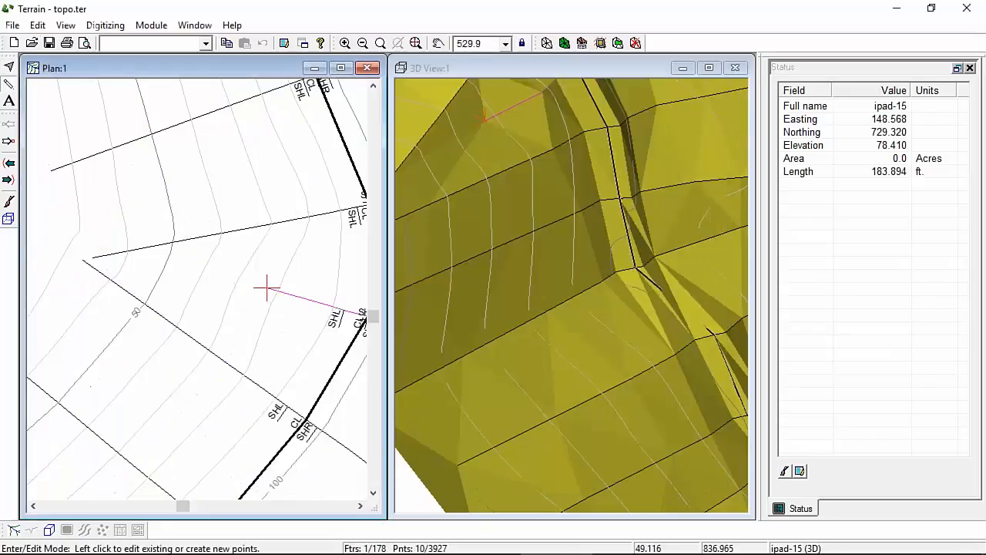
{"action": "left_click", "coordinate": [48, 46]}
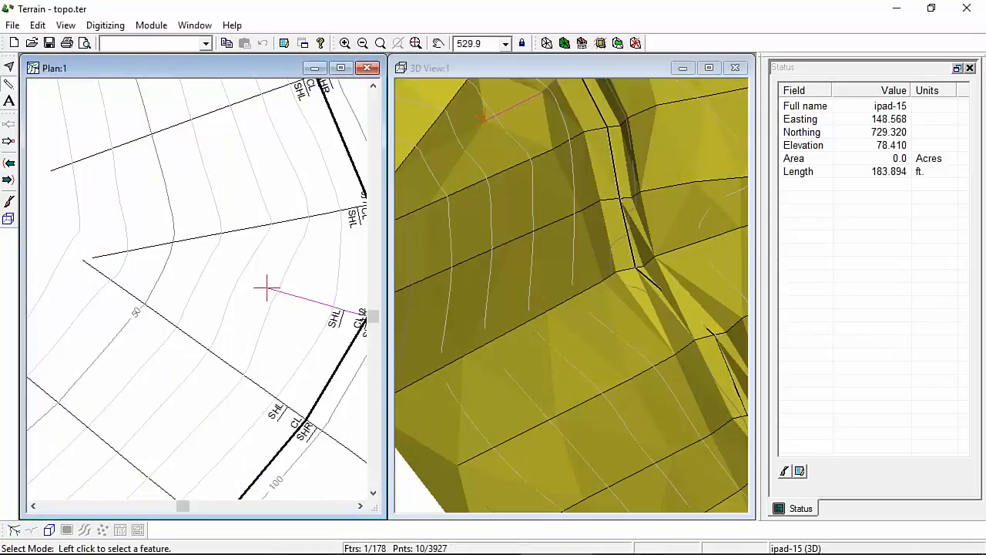
Step: Reload the updated topo.ter in Location and recalculate the whole design
{"action": "left_click", "coordinate": [502, 542]}
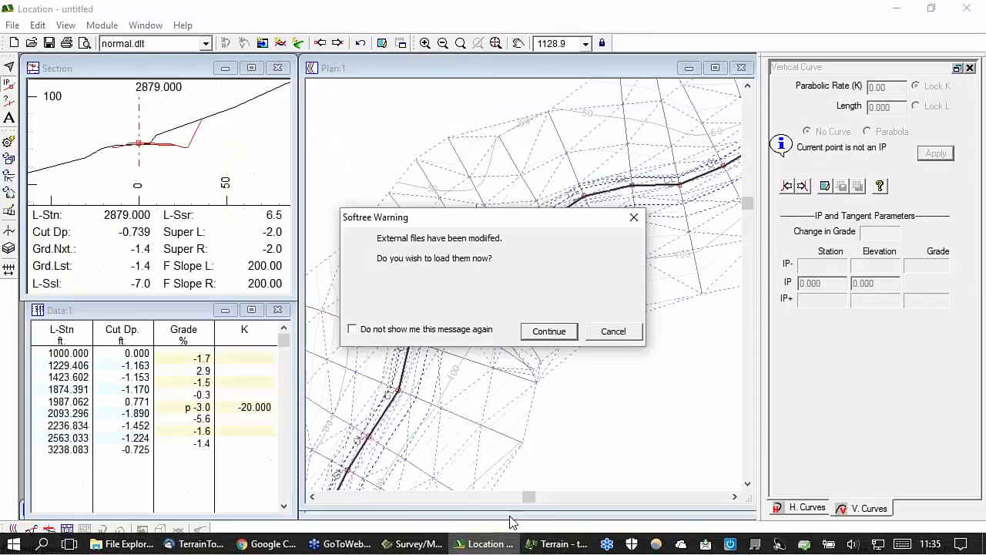
{"action": "left_click", "coordinate": [549, 330]}
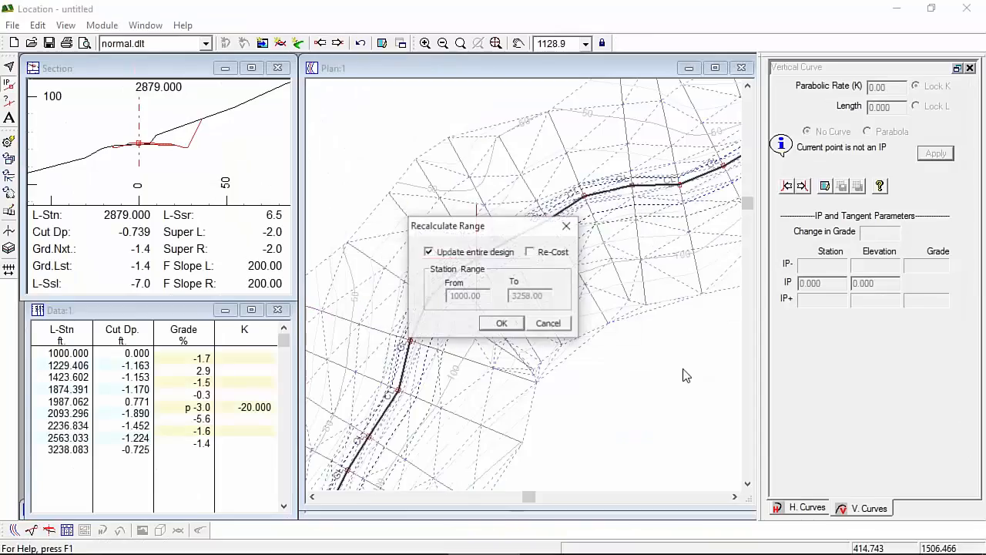
{"action": "left_click", "coordinate": [502, 322]}
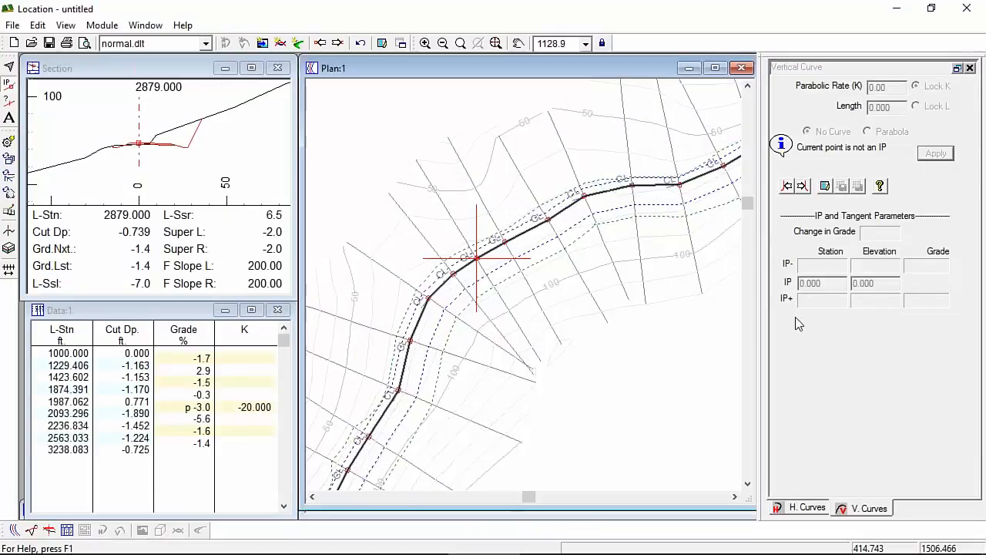
Step: Centre the alignment in the plan and set the current point to station 1820
{"action": "scroll", "coordinate": [481, 363], "scroll_direction": "down", "scroll_amount": 4}
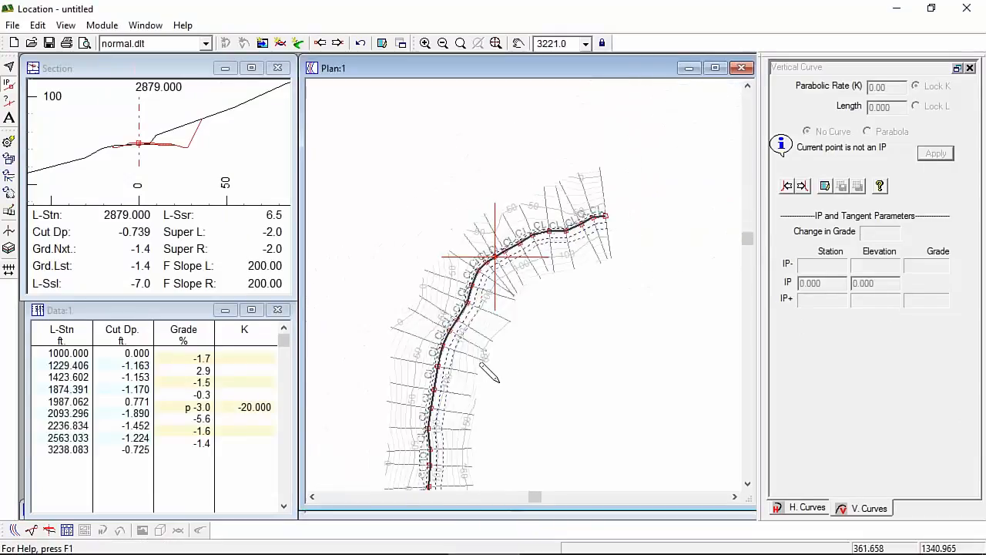
{"action": "middle_click_drag", "start_coordinate": [501, 363], "coordinate": [580, 137]}
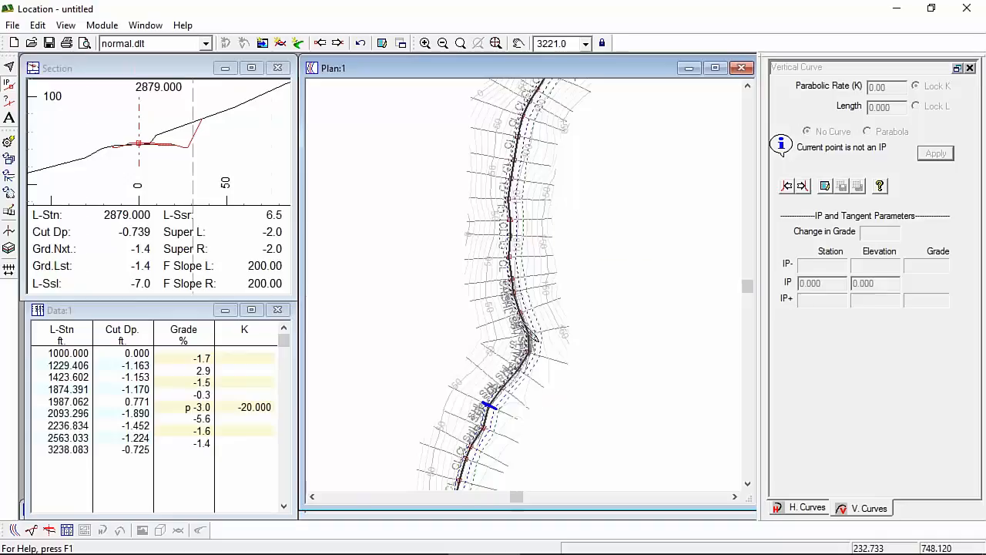
{"action": "scroll", "coordinate": [529, 330], "scroll_direction": "up", "scroll_amount": 5}
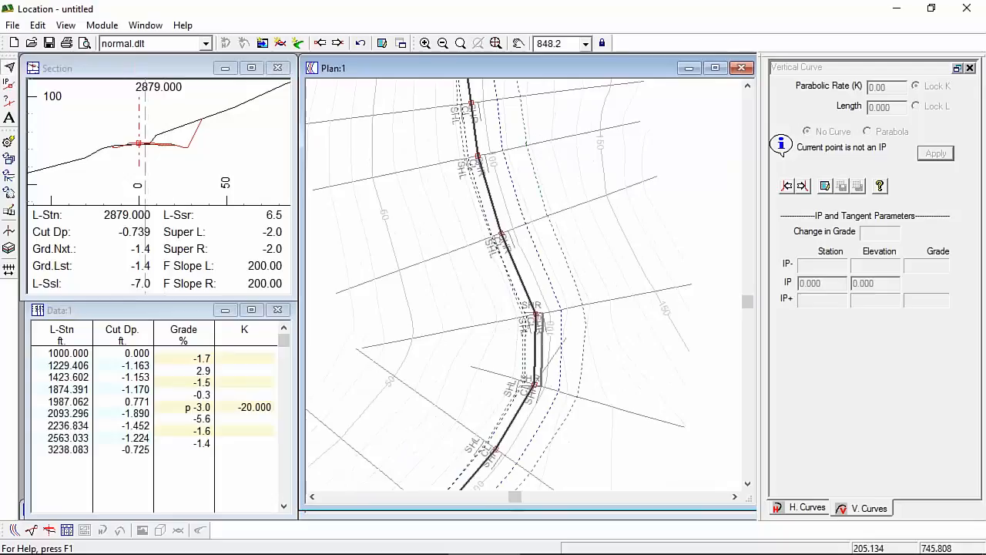
{"action": "left_click", "coordinate": [535, 346]}
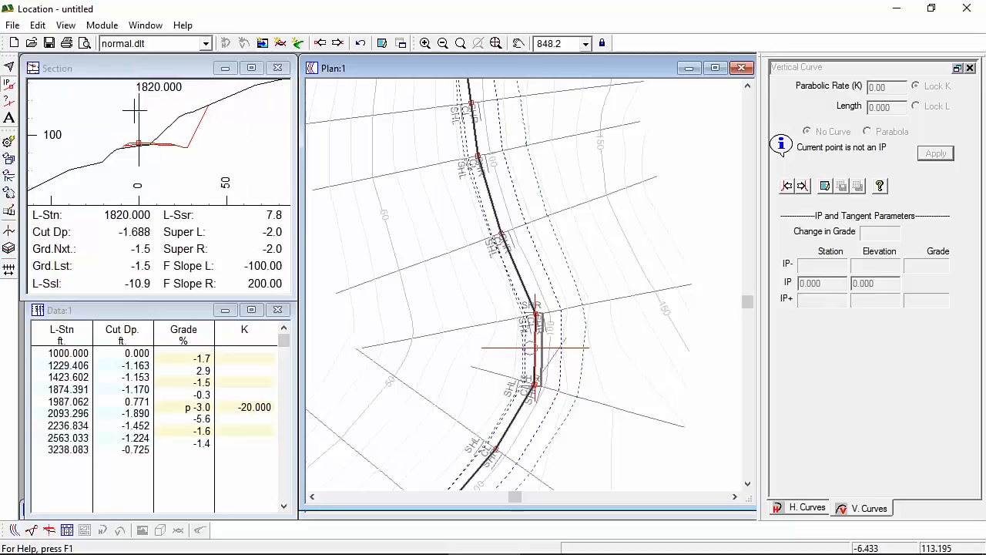
Step: Pan further along the alignment and show the profile with its mass haul diagram
{"action": "scroll", "coordinate": [582, 333], "scroll_direction": "down", "scroll_amount": 3}
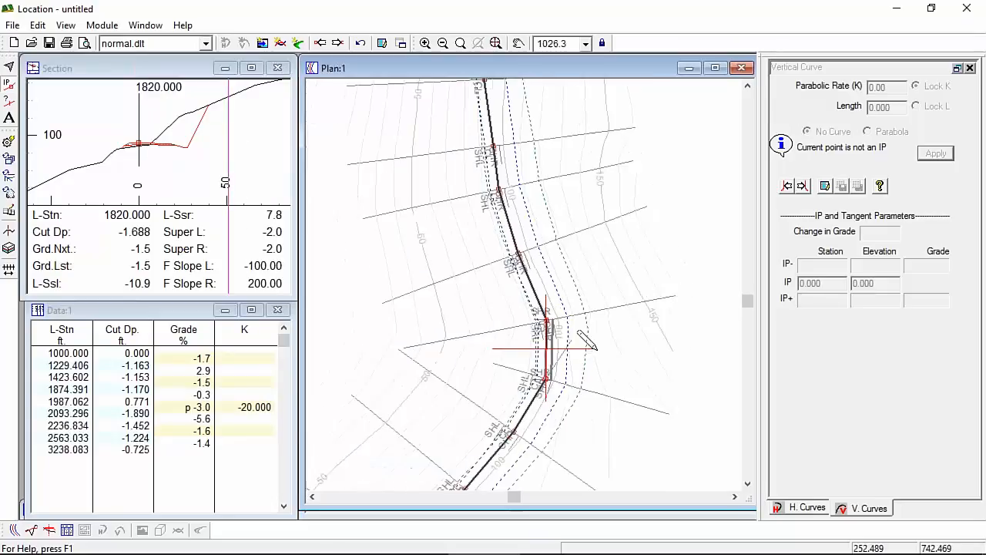
{"action": "middle_click_drag", "start_coordinate": [585, 339], "coordinate": [585, 278]}
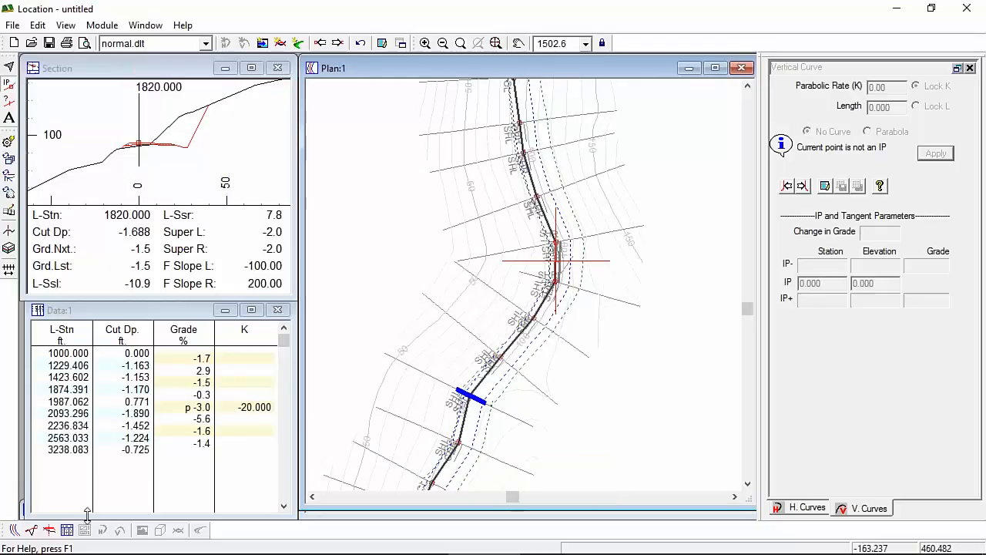
{"action": "left_click", "coordinate": [30, 530]}
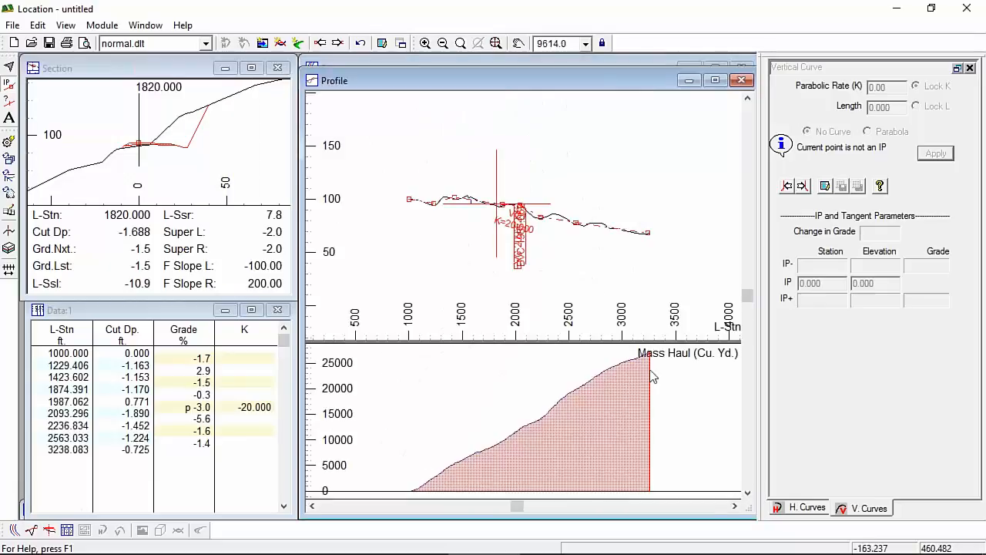